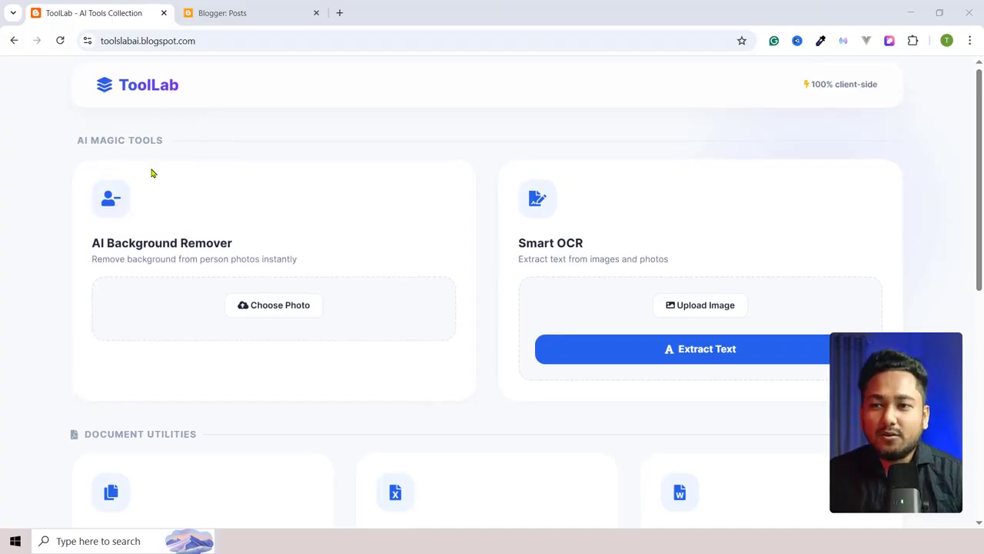
Step: Load the photo WhatsApp Image 2025-11-21 at 16.59.04_061fa3ce.jpg from Downloads into the AI Background Remover
scroll(151, 172, "down", 5)
scroll(192, 222, "up", 6)
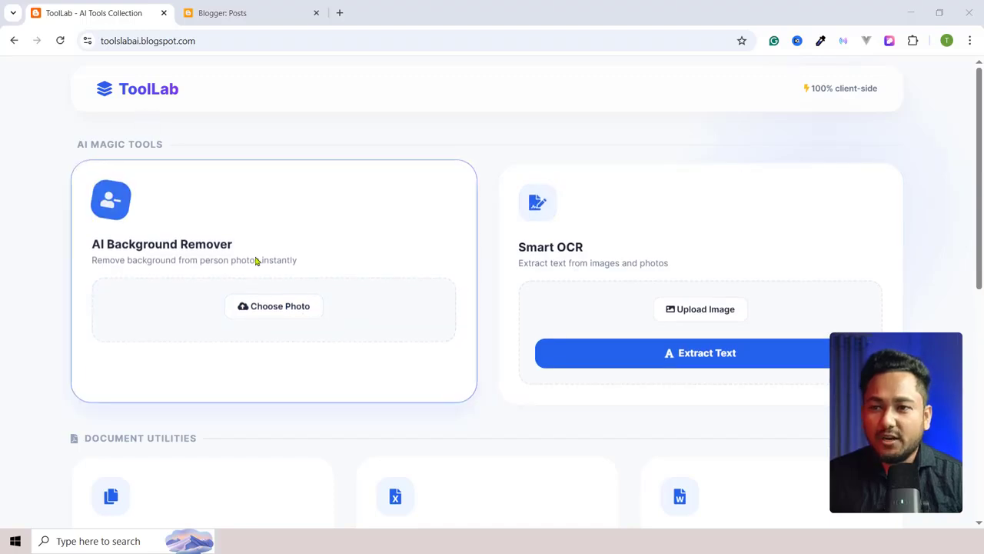
scroll(508, 251, "down", 1)
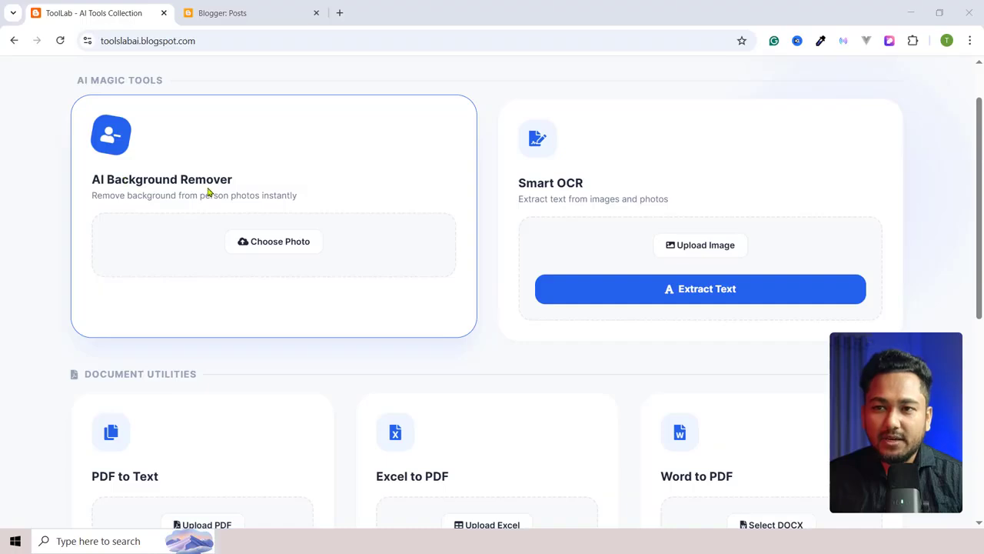
left_click(270, 244)
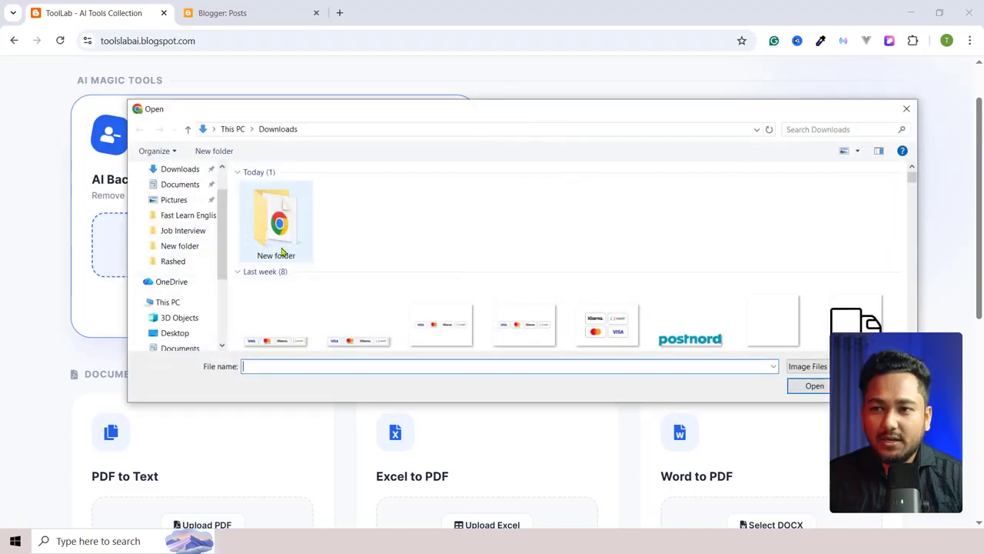
scroll(318, 270, "down", 4)
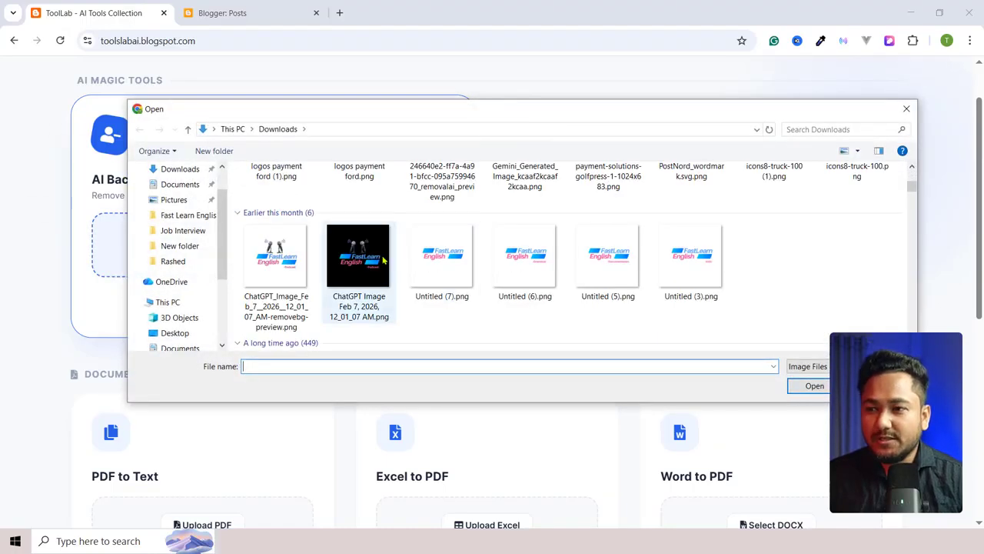
scroll(329, 242, "up", 3)
scroll(285, 285, "down", 3)
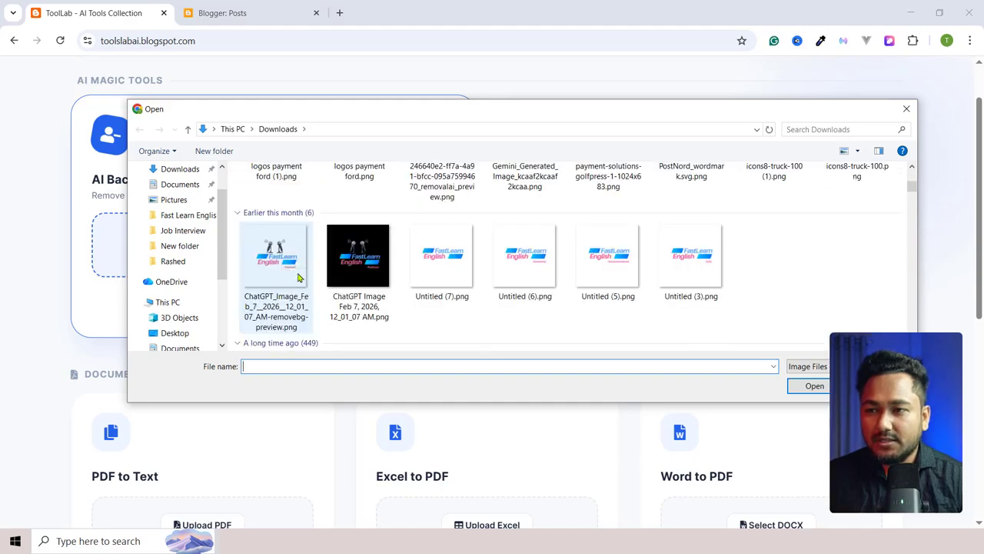
scroll(338, 276, "down", 2)
scroll(389, 274, "down", 3)
scroll(361, 230, "up", 1)
left_click(357, 227)
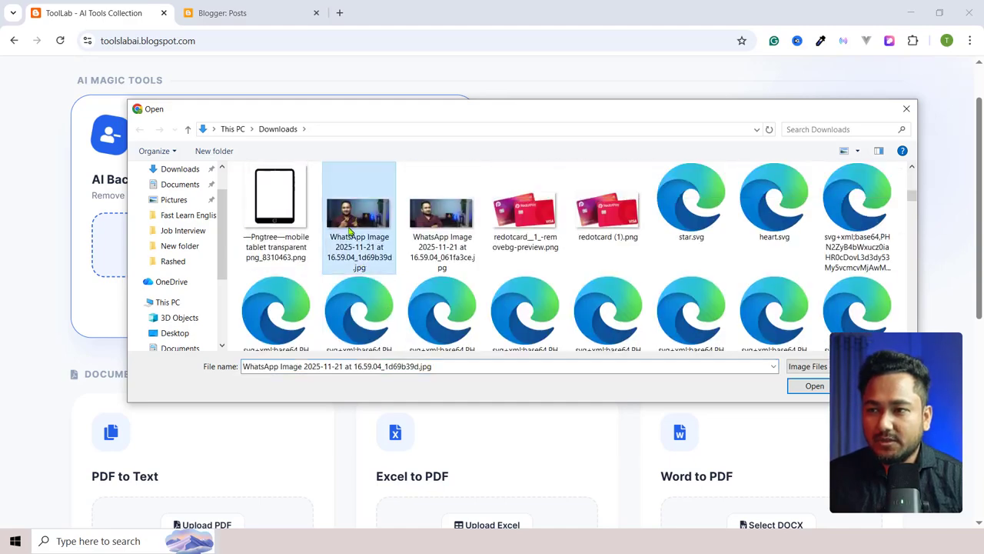
left_click(426, 223)
left_click(814, 385)
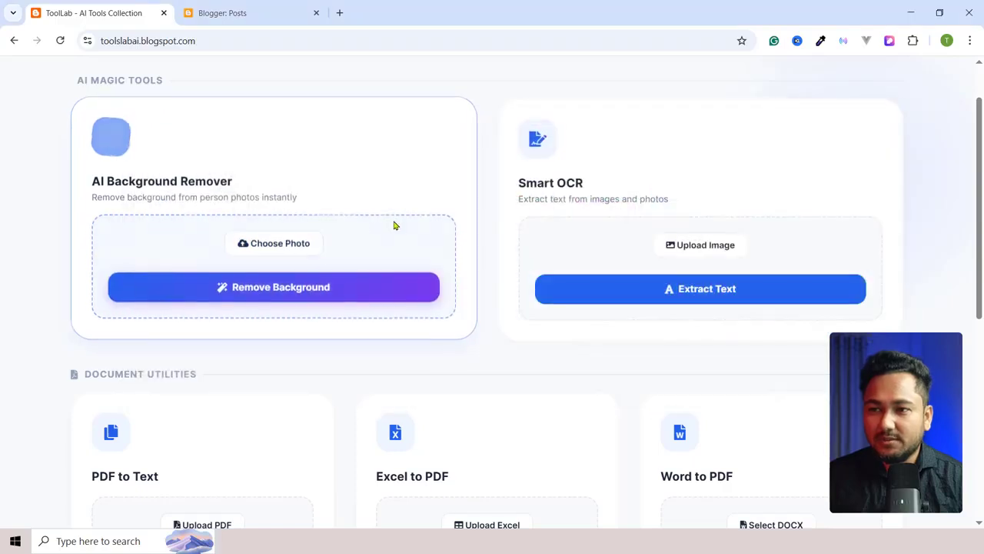
Step: Remove the photo's background and save the cut-out as a PNG, closing the image viewer after checking it
left_click(260, 285)
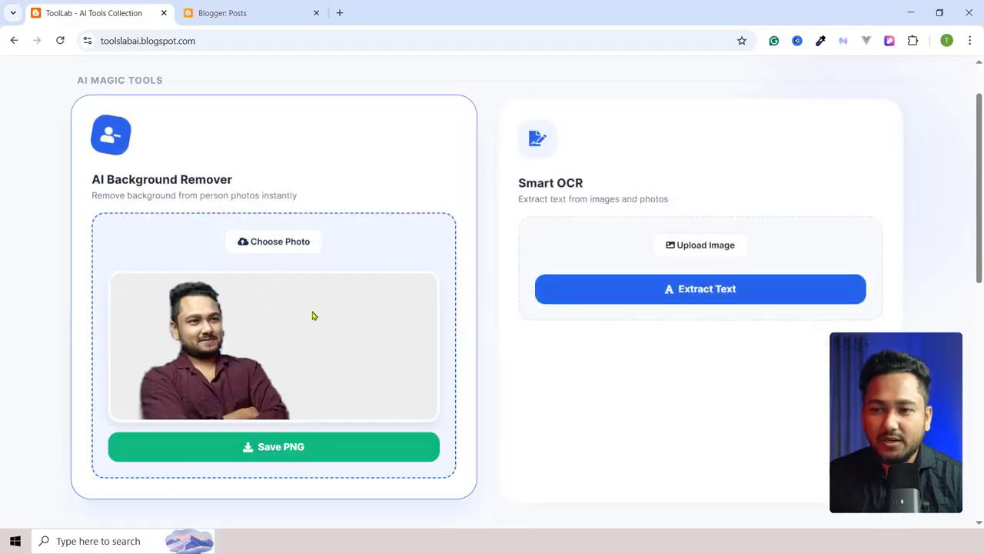
scroll(313, 315, "down", 1)
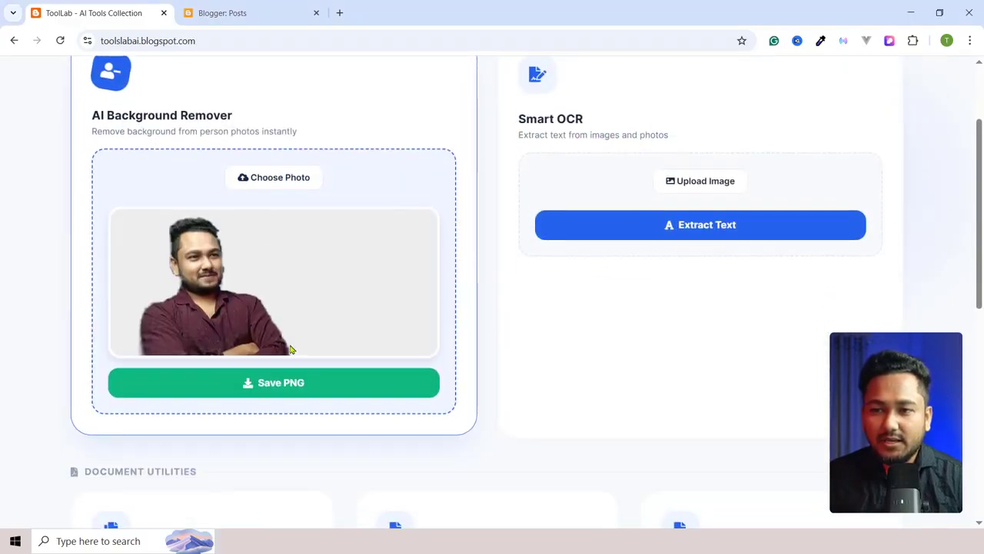
left_click(274, 385)
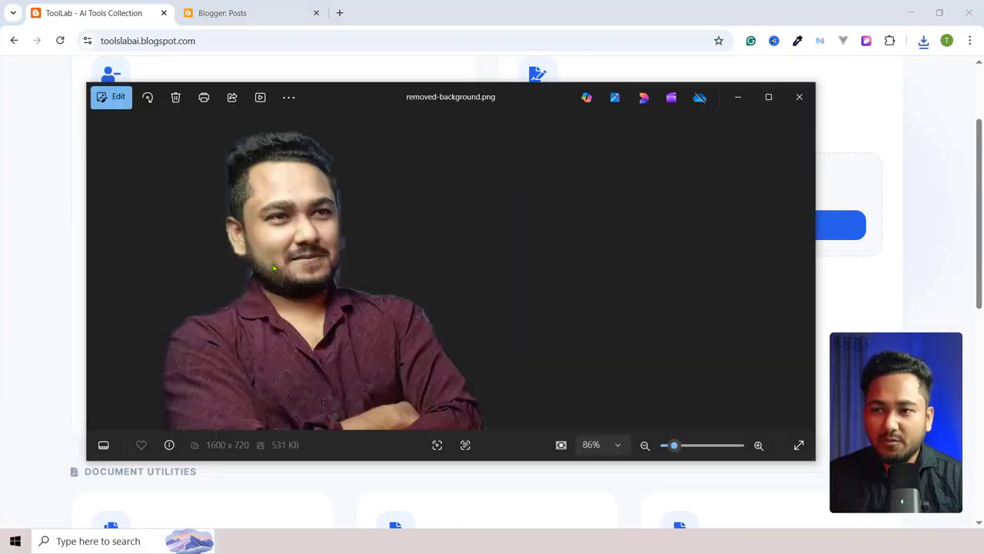
left_click(799, 97)
Step: Upload EPS Merchant API Integration Guide_V.3.pdf to the PDF to Text tool under Document Utilities
scroll(336, 215, "down", 1)
scroll(338, 223, "down", 3)
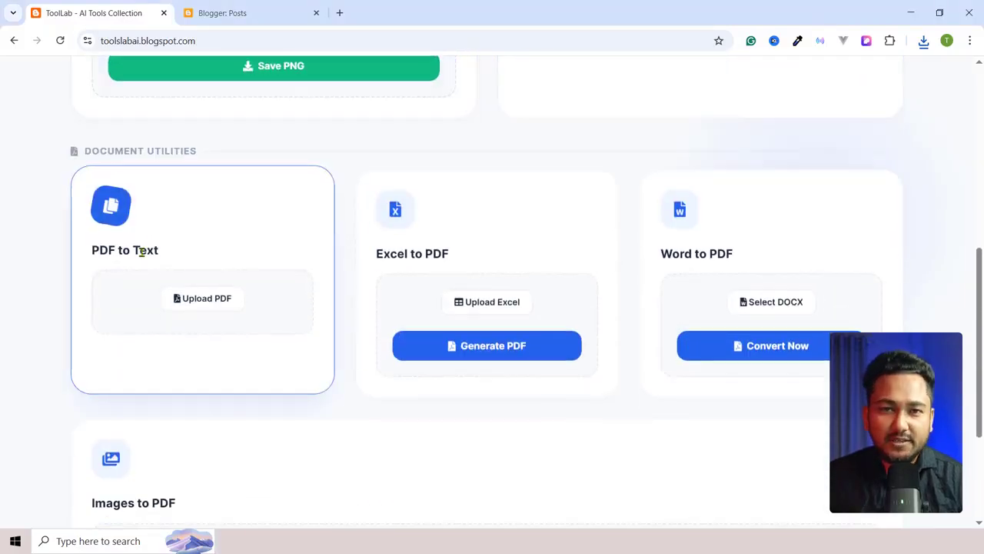
scroll(395, 184, "down", 1)
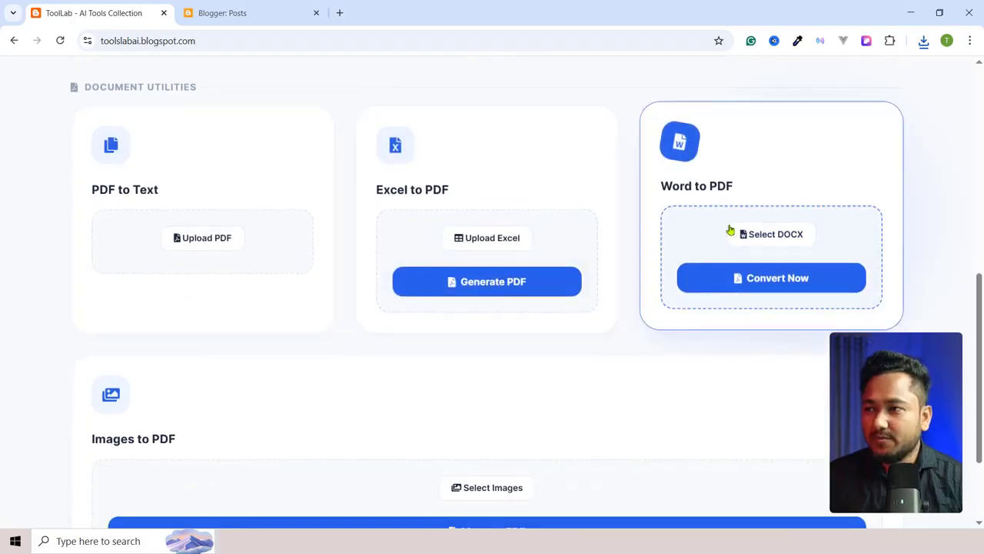
left_click(202, 235)
scroll(346, 261, "down", 4)
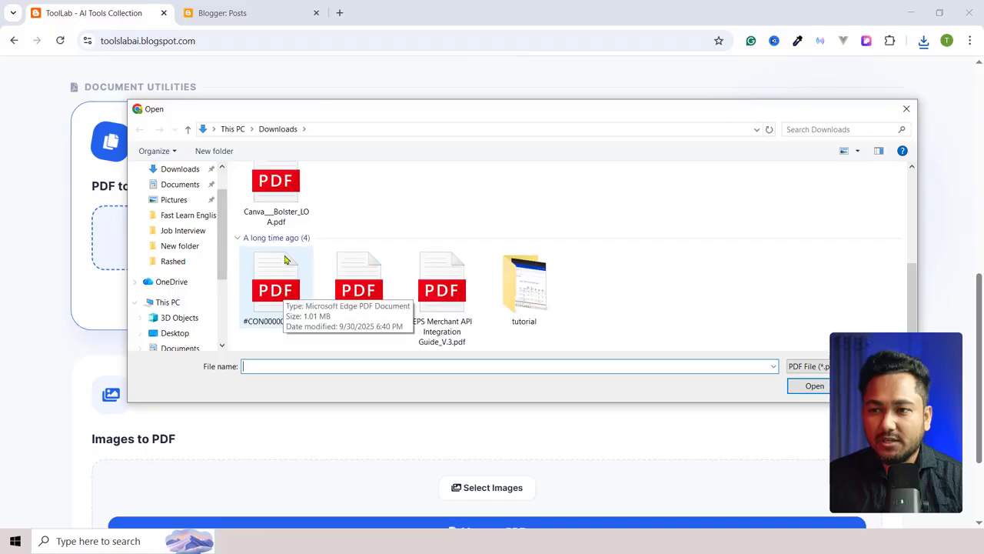
left_click(443, 296)
left_click(814, 385)
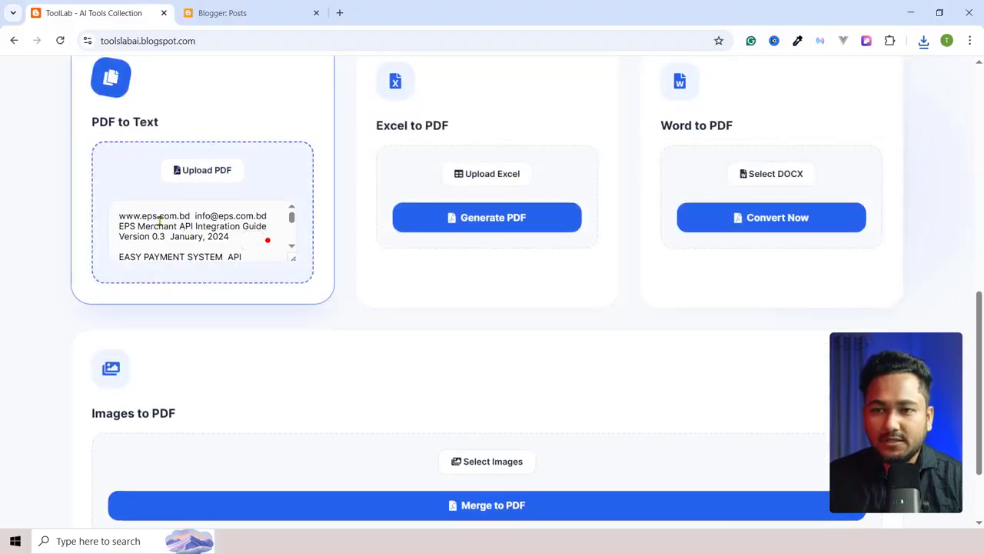
Step: Examine the text extracted from the PDF in the PDF to Text result box
left_click_drag(143, 218, 203, 226)
left_click(204, 227)
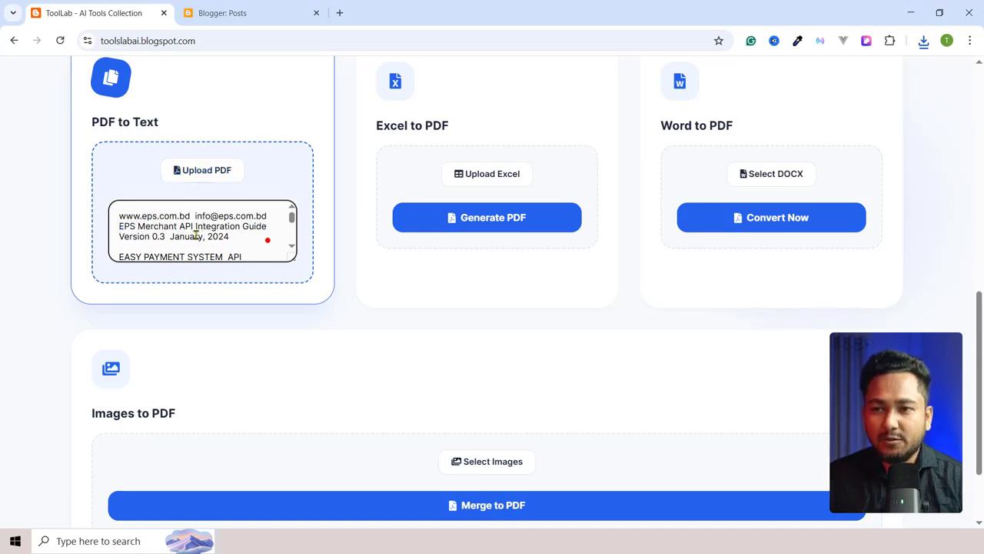
scroll(212, 247, "down", 3)
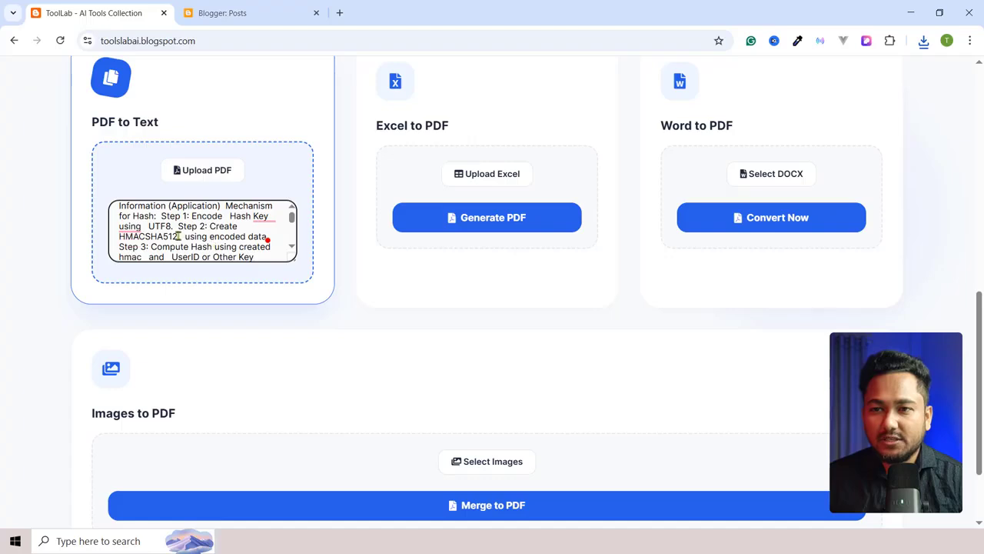
scroll(187, 236, "up", 3)
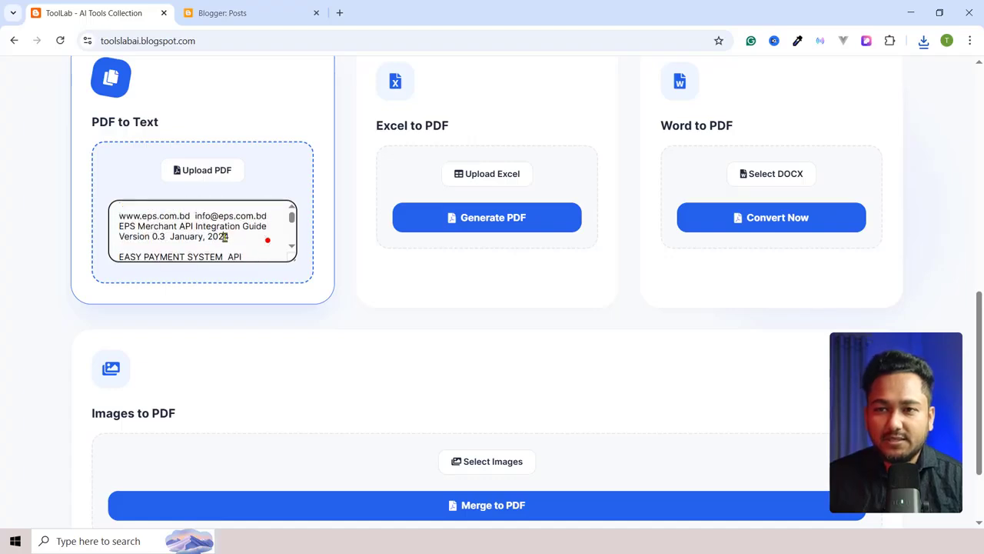
Step: Review the AI Magic Tools and Document Utilities cards across the ToolLab page
scroll(434, 228, "up", 1)
scroll(435, 229, "up", 5)
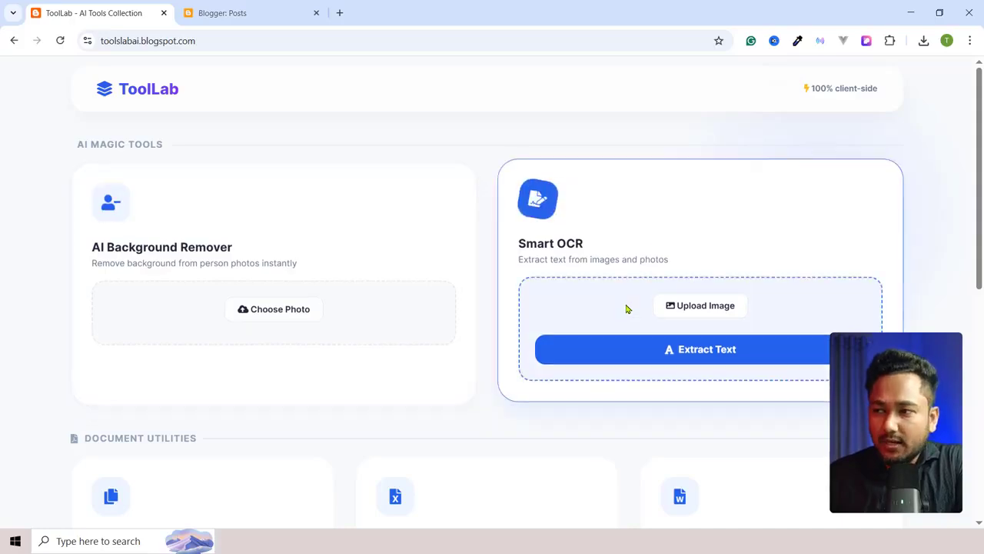
scroll(615, 316, "down", 4)
scroll(435, 246, "up", 4)
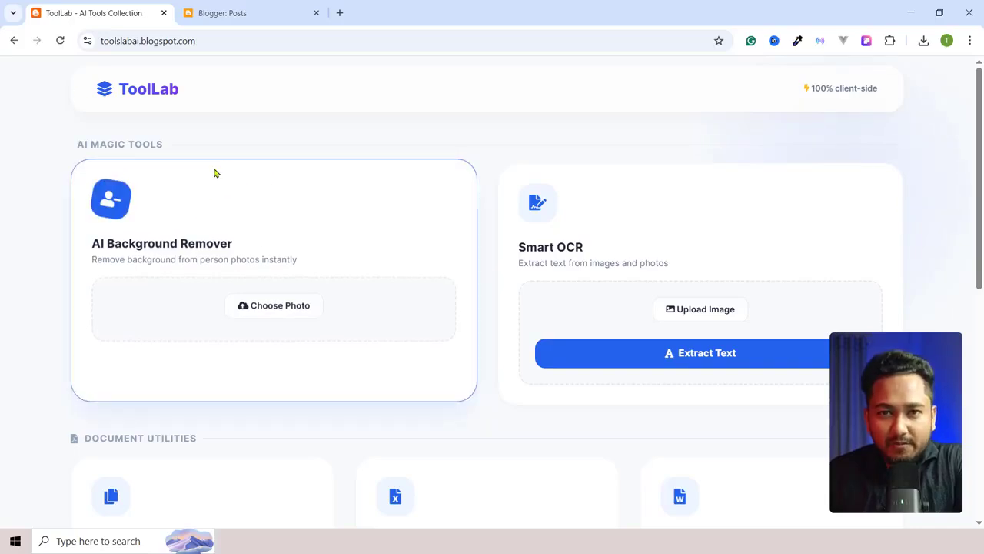
scroll(610, 284, "down", 5)
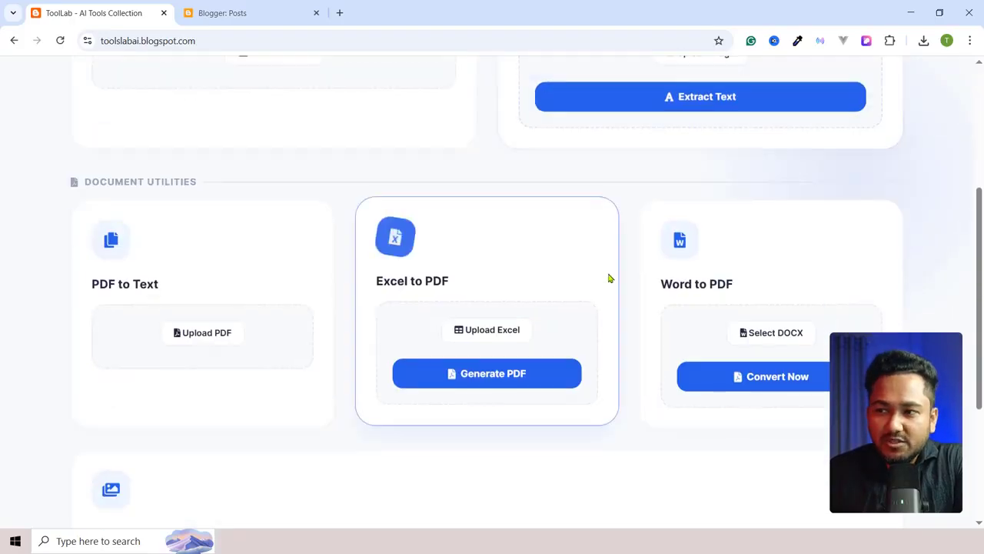
scroll(507, 292, "up", 2)
scroll(507, 284, "up", 4)
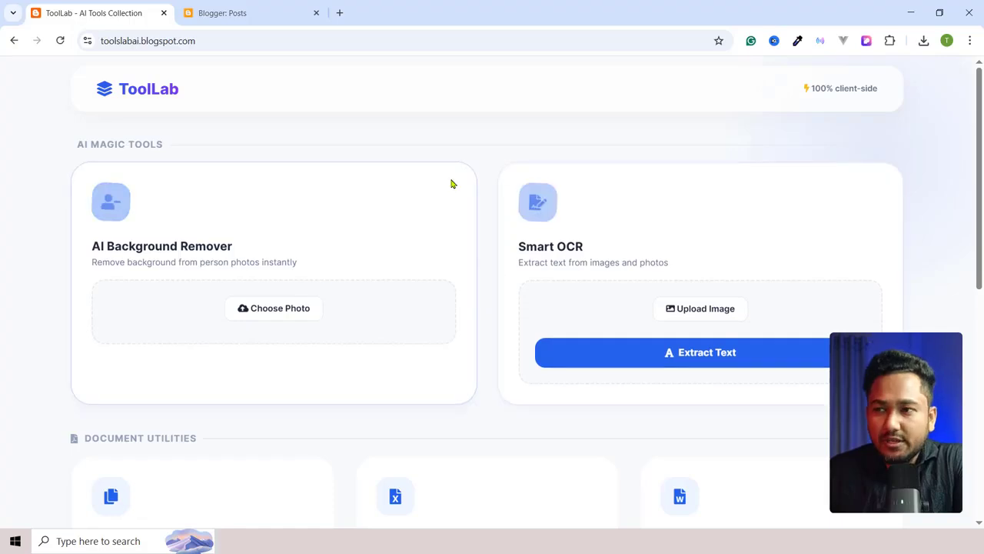
scroll(366, 316, "down", 3)
scroll(369, 311, "up", 3)
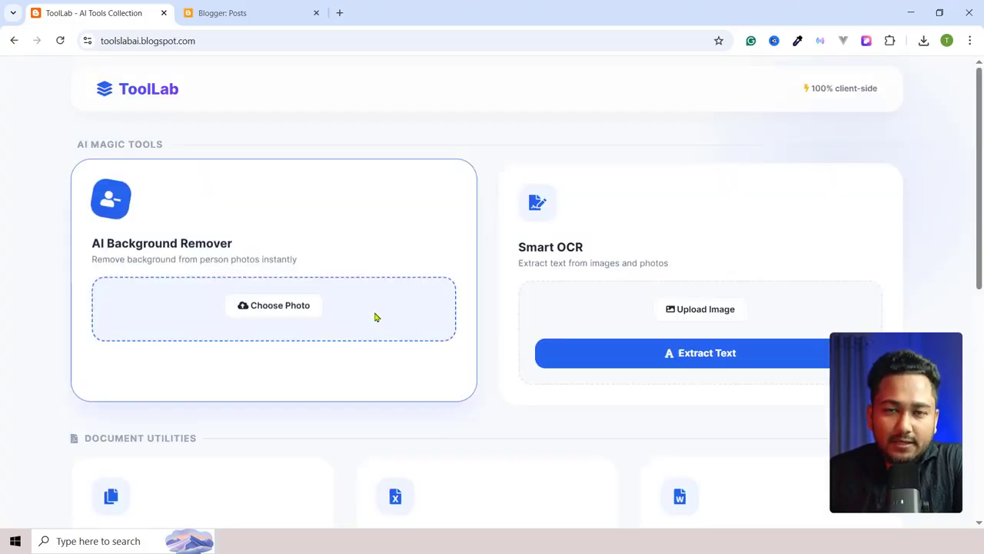
scroll(373, 316, "down", 4)
scroll(385, 318, "up", 4)
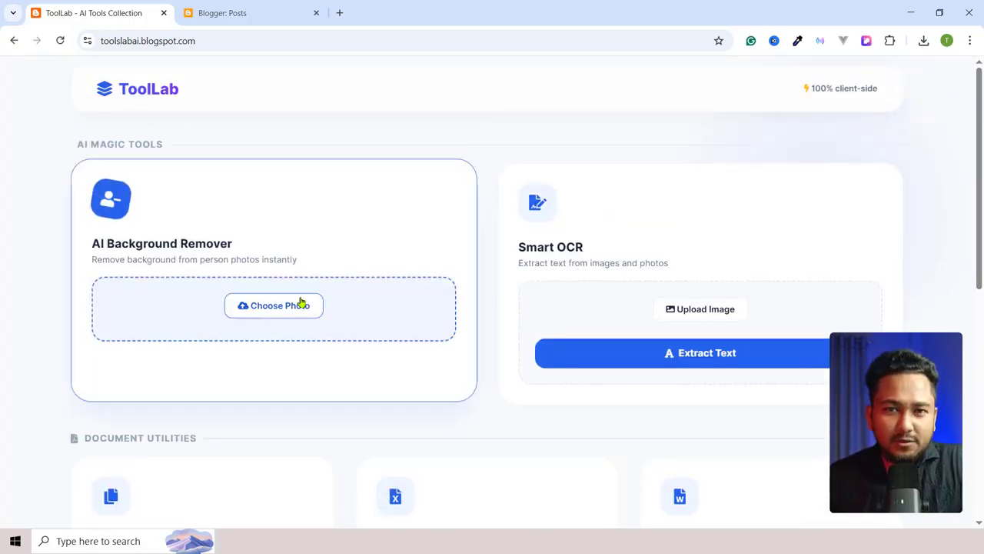
Step: Search Google for "bg remove" in a new tab and open the remove.bg website from the results
left_click(339, 13)
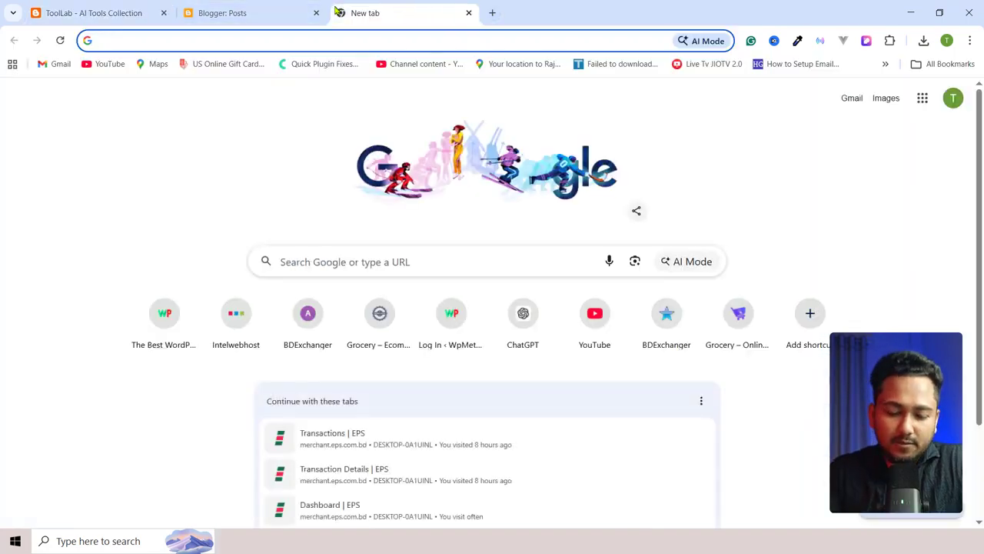
type("bg r")
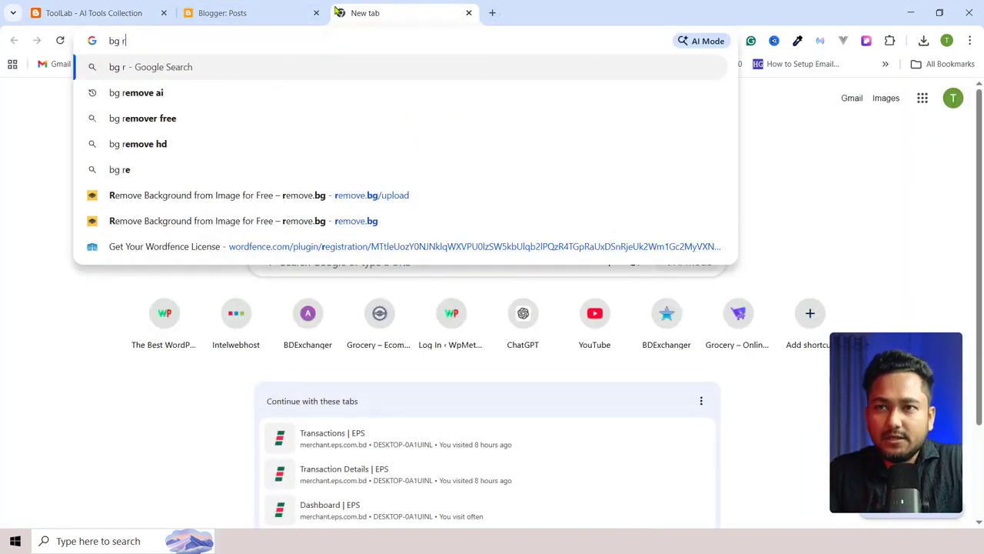
type("emove")
key("Return")
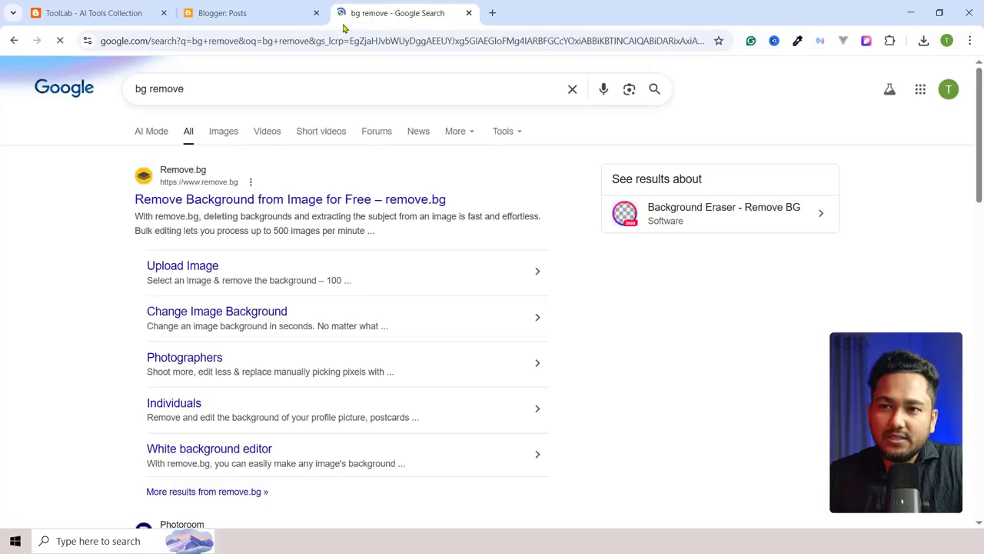
left_click(200, 198)
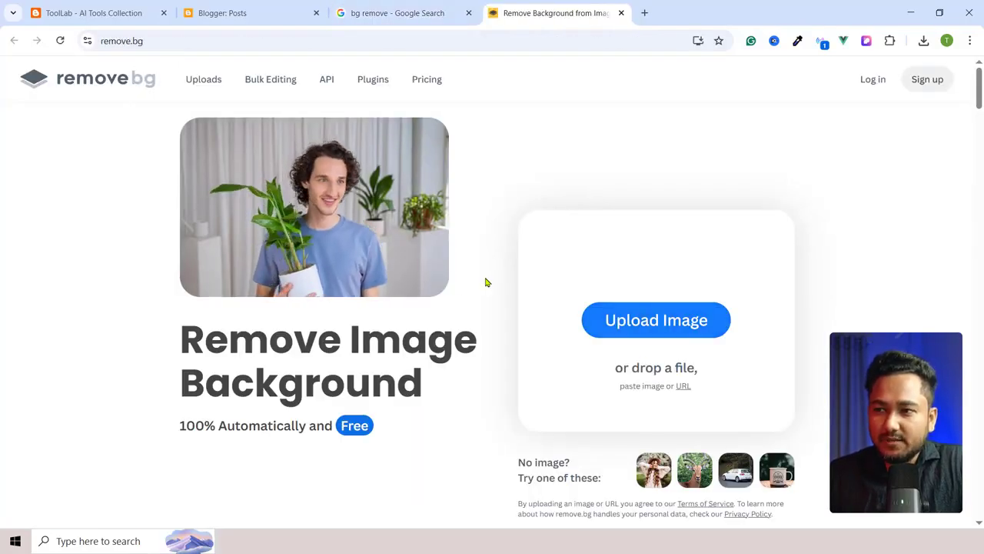
Step: Return to the Google results, search for "png to webp" and open CloudConvert's PNG to WEBP Converter
left_click(395, 11)
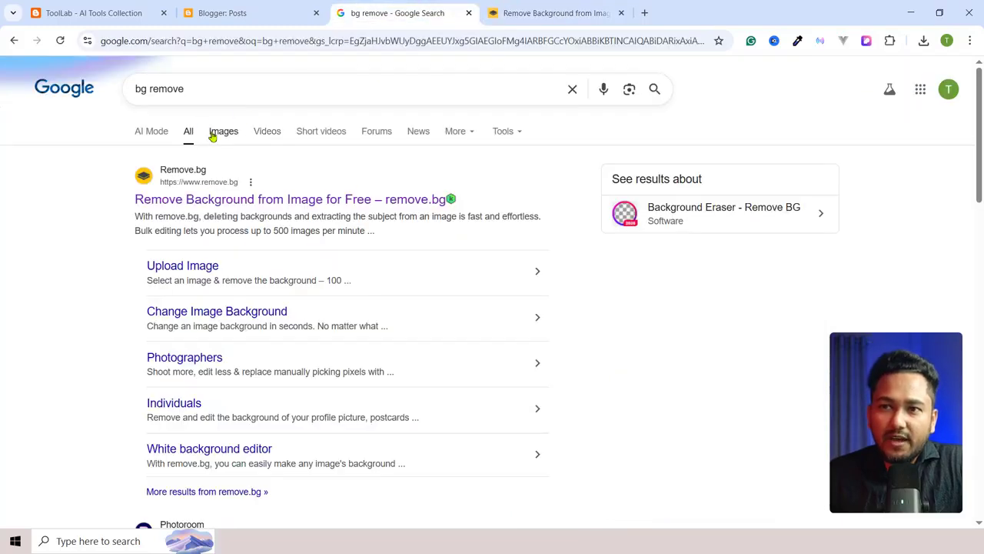
left_click(202, 41)
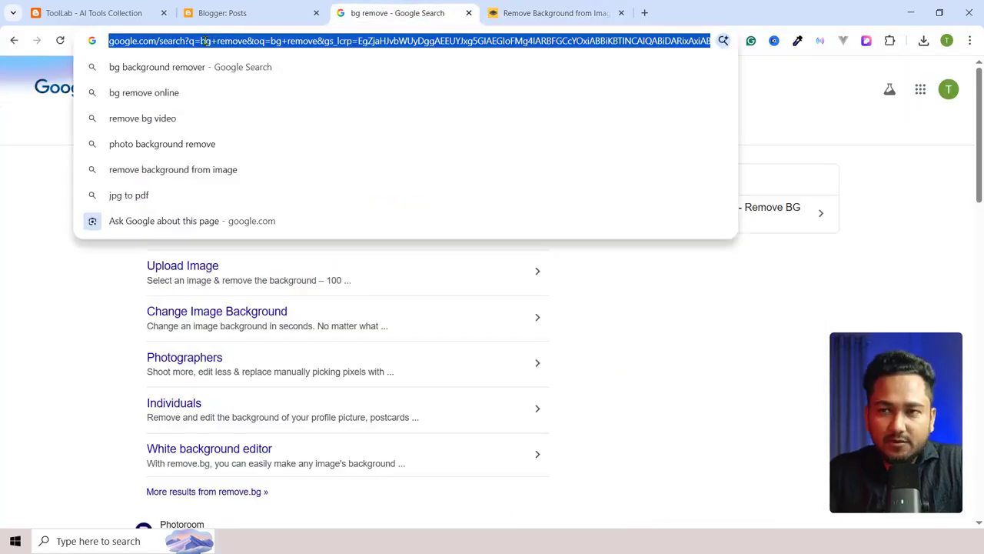
type("png to w")
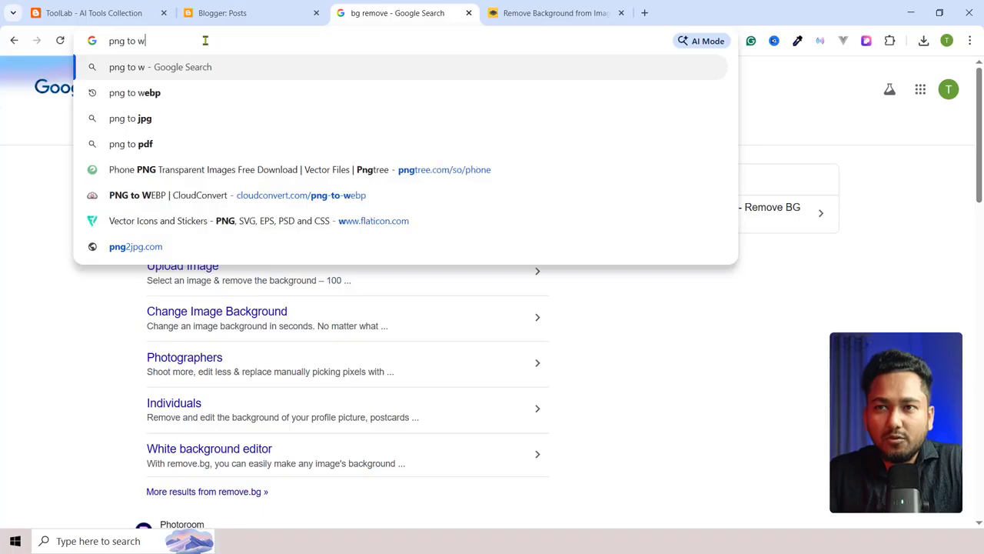
type("b")
key("BackSpace")
type("eb")
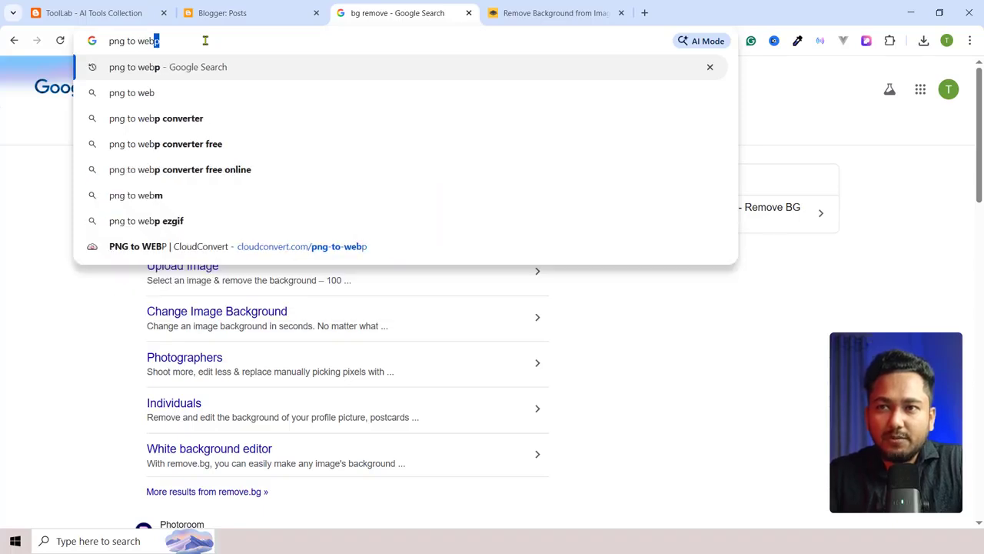
key("Return")
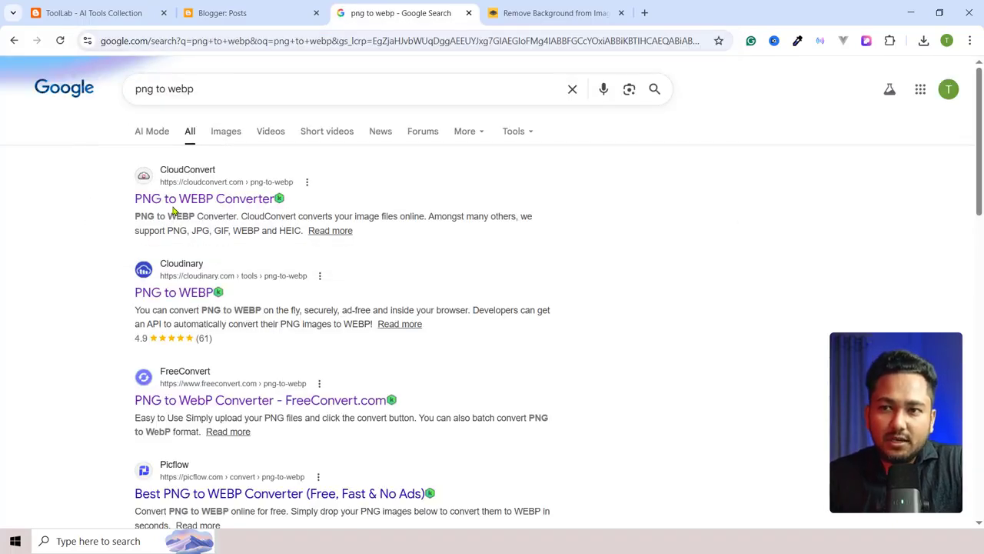
left_click(184, 201)
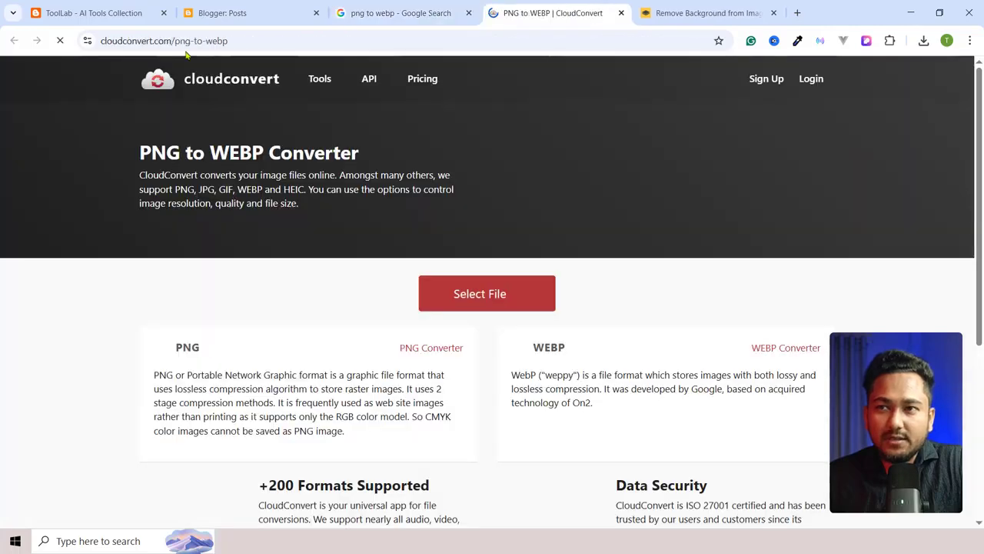
Step: Add removed-background.png from Downloads to the PNG to WEBP converter
left_click(483, 310)
left_click(275, 254)
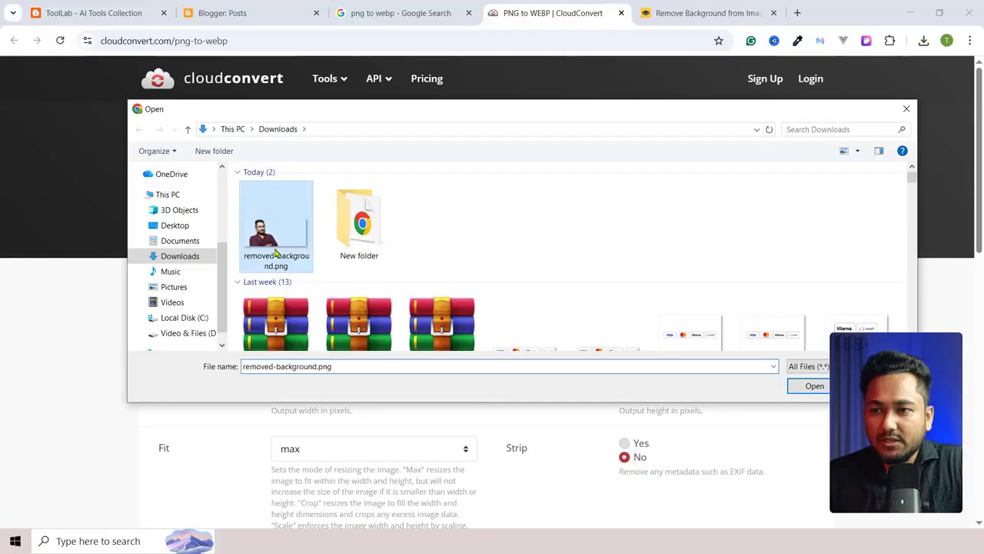
left_click(814, 386)
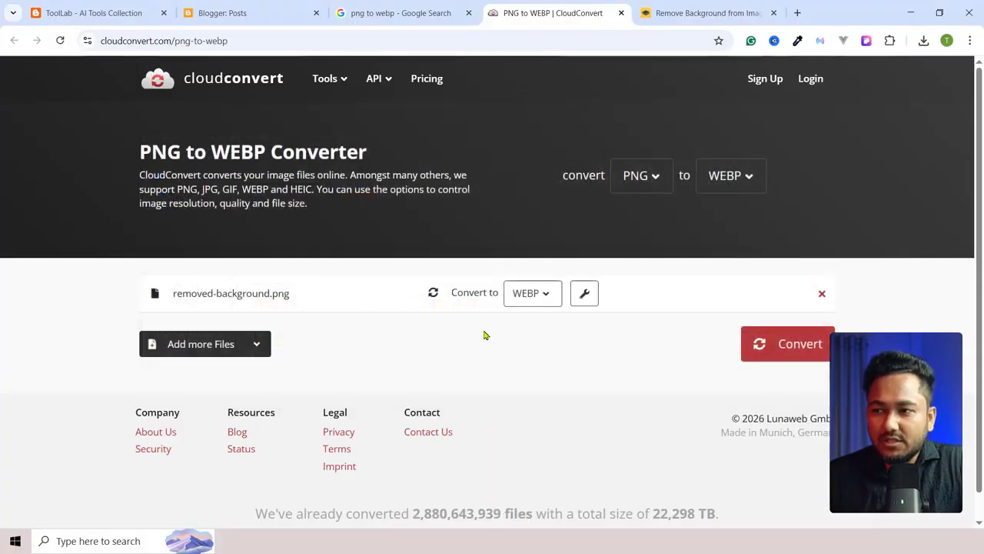
Step: Convert removed-background.png to WEBP and review CloudConvert's package and subscription pricing
left_click(790, 351)
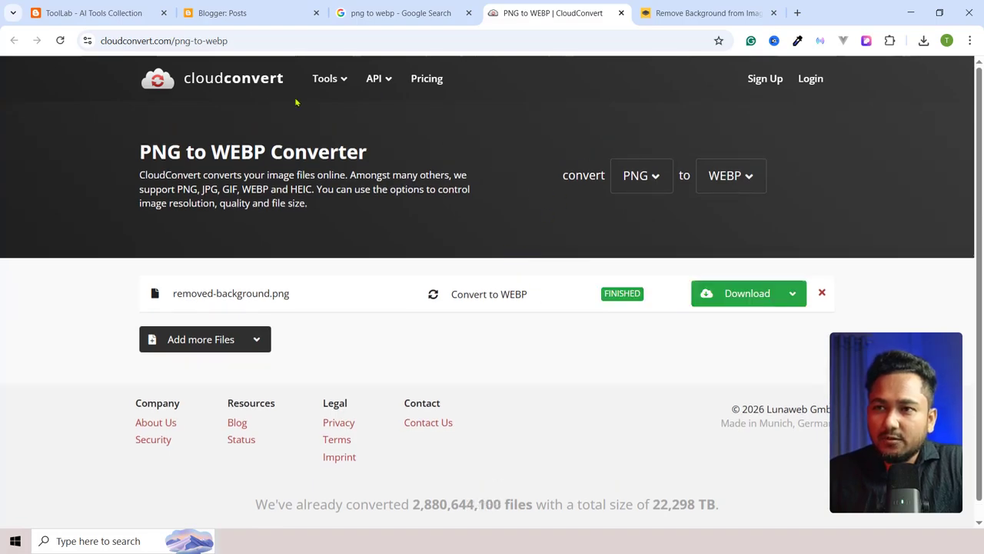
left_click(424, 79)
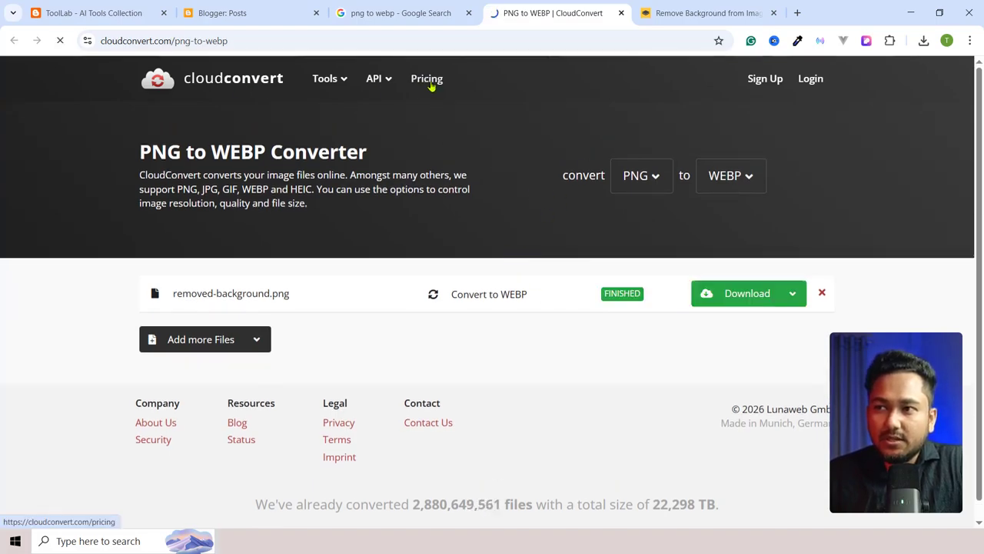
scroll(385, 346, "down", 3)
scroll(395, 382, "up", 3)
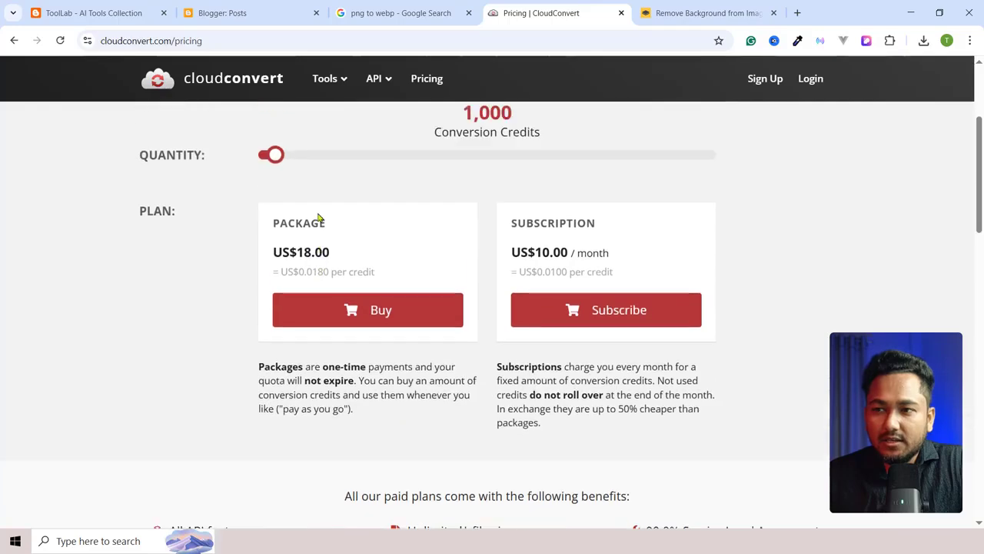
scroll(389, 299, "up", 1)
key("alt+Left")
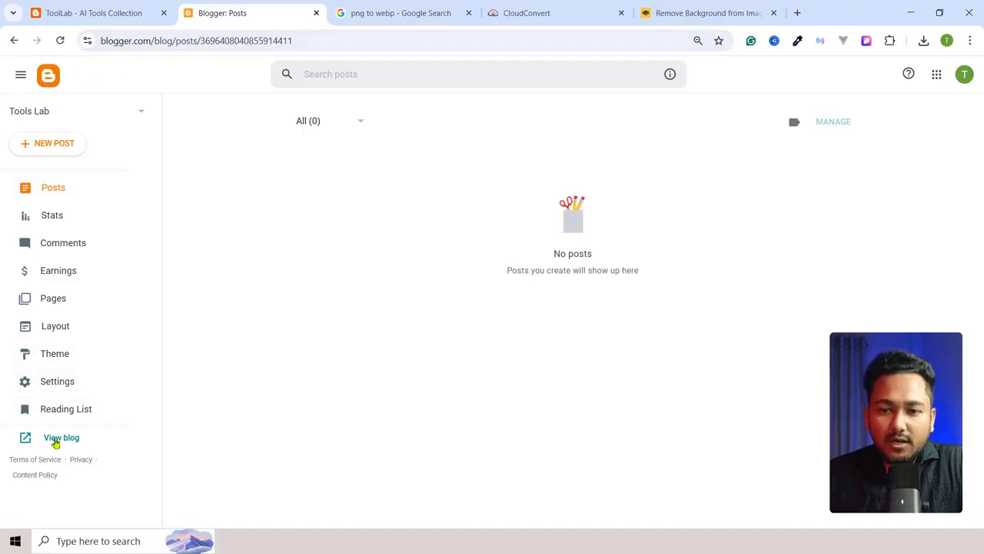
Step: Open the live Tools Lab blog from Blogger and look over its tool cards
left_click(57, 439)
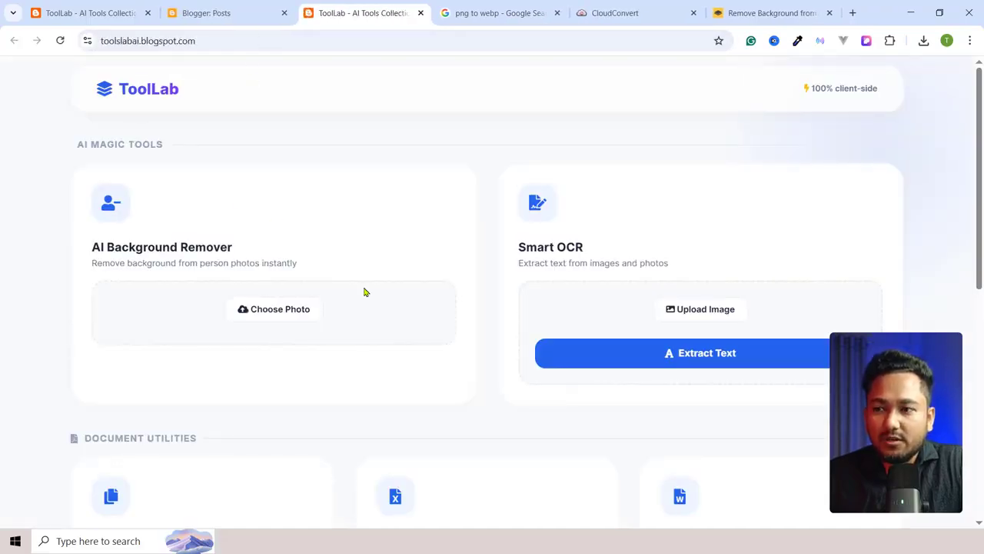
scroll(431, 331, "down", 5)
scroll(467, 334, "up", 5)
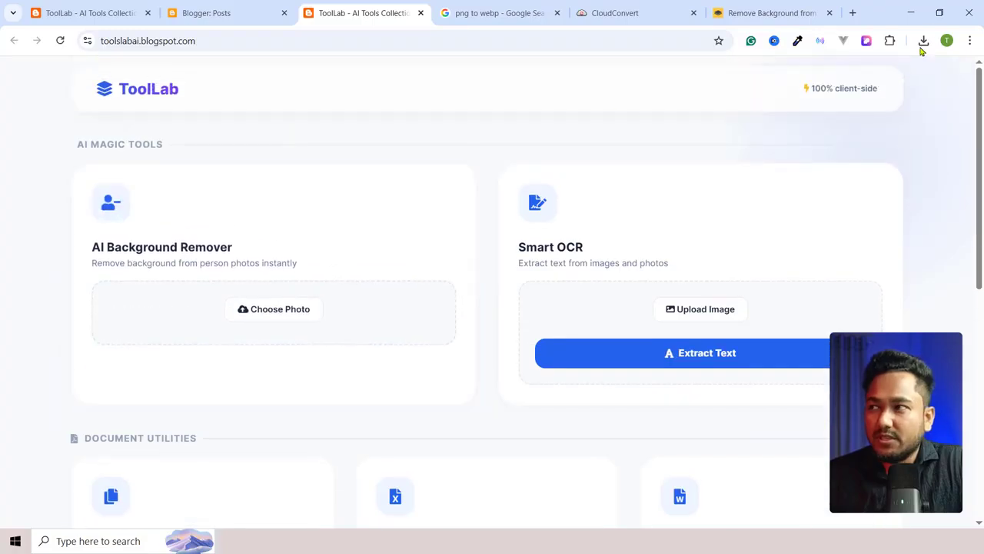
Step: Shrink the browser window to a narrow width and examine the ToolLab page's mobile layout
left_click(939, 12)
scroll(262, 207, "down", 8)
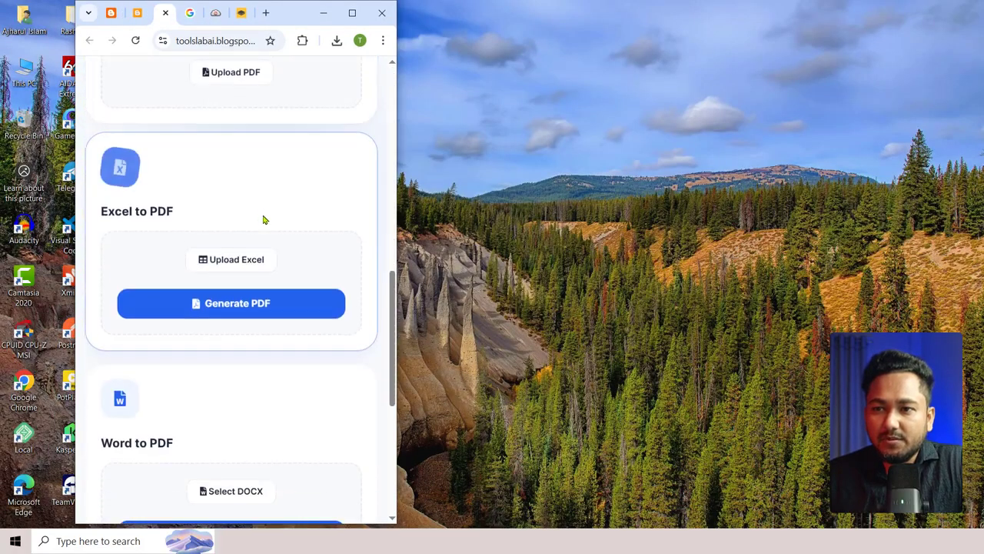
scroll(263, 222, "up", 8)
scroll(245, 233, "down", 5)
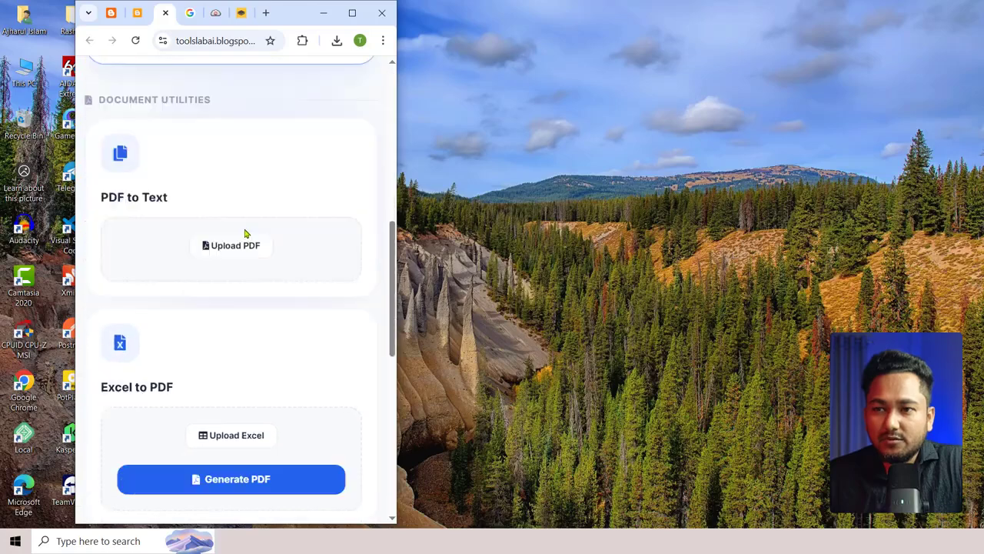
scroll(245, 233, "down", 5)
scroll(235, 288, "up", 10)
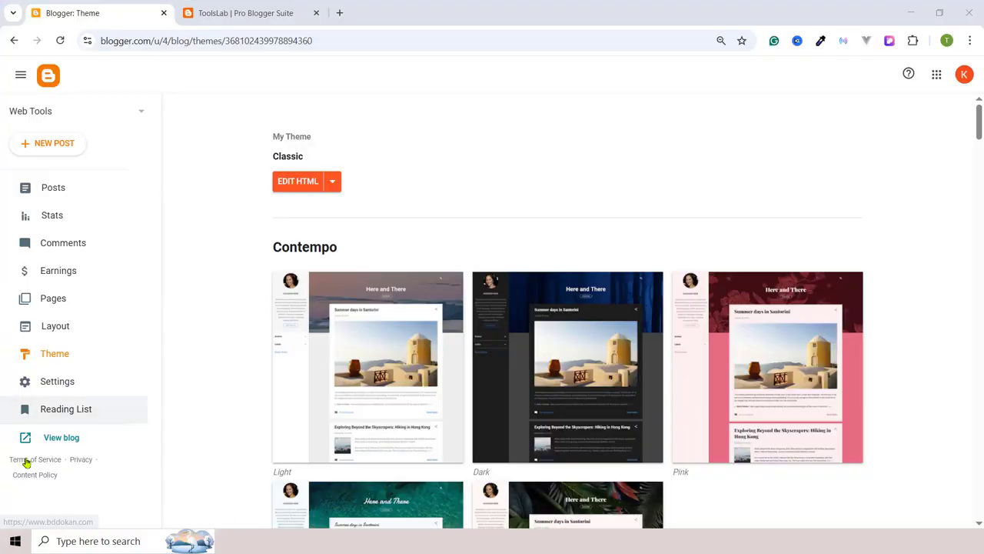
Step: Open the live Web Tools blog from Blogger and highlight its custom domain bddokan.com in the address
left_click(50, 438)
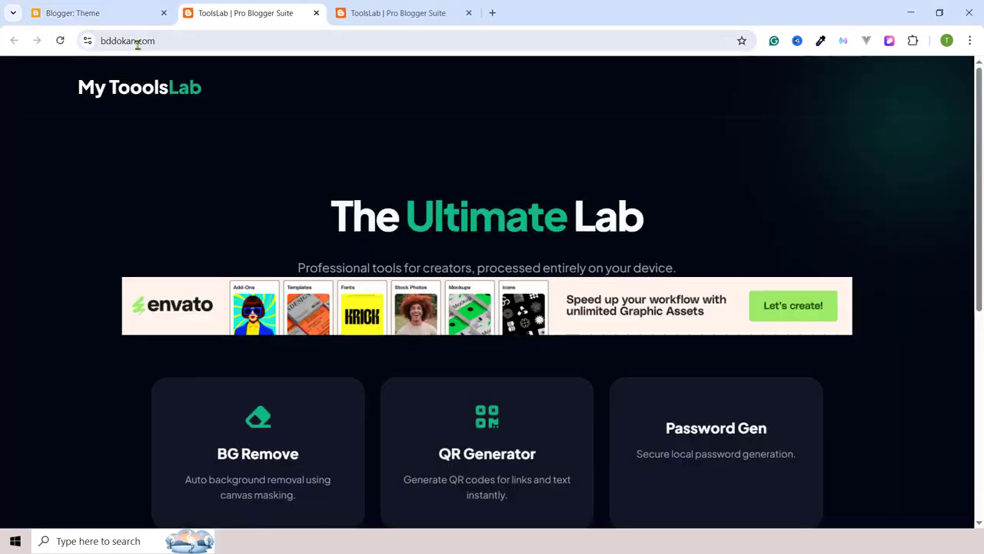
left_click(114, 43)
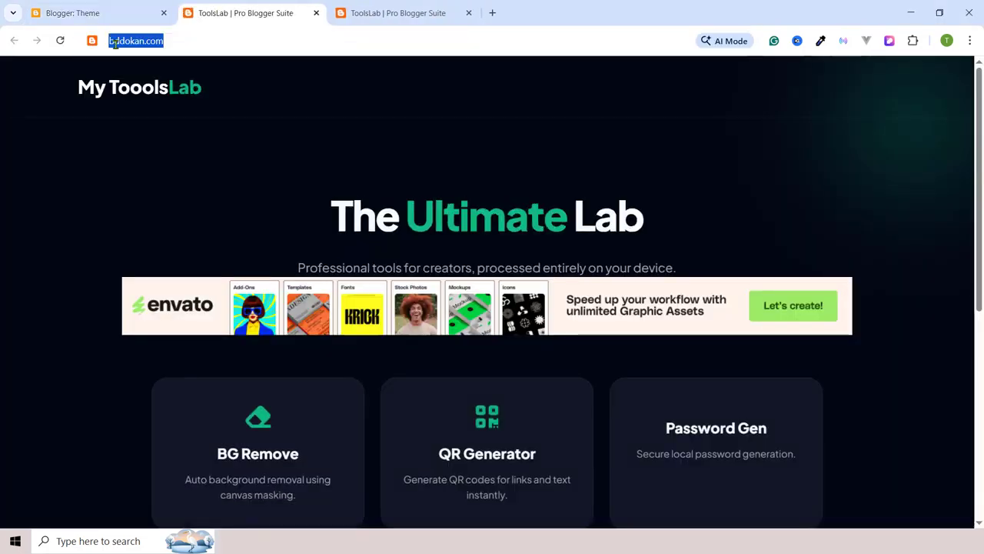
left_click(169, 36)
left_click_drag(160, 40, 216, 40)
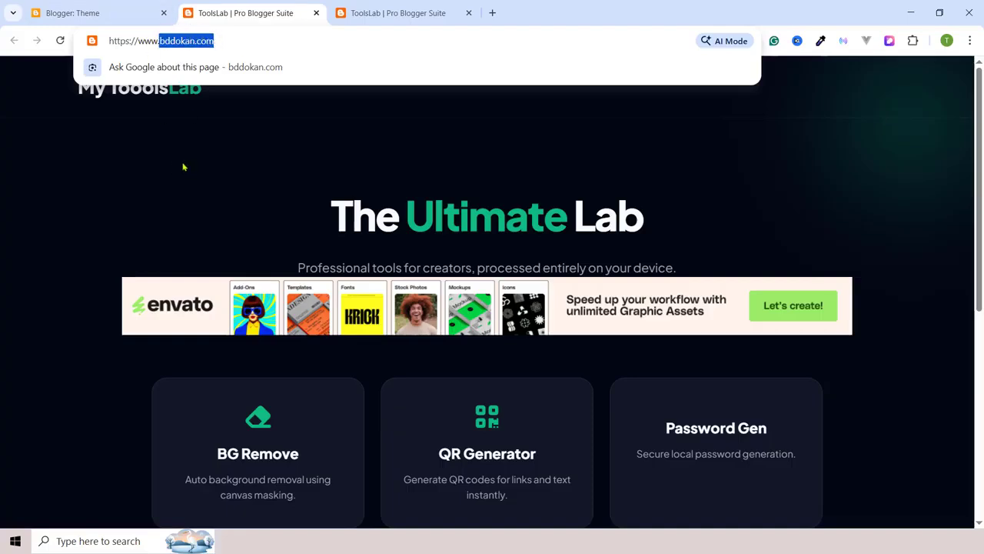
left_click(192, 40)
left_click(191, 153)
Step: Examine the tool cards on the ToolsLab home page and highlight the site's full address
scroll(171, 112, "down", 5)
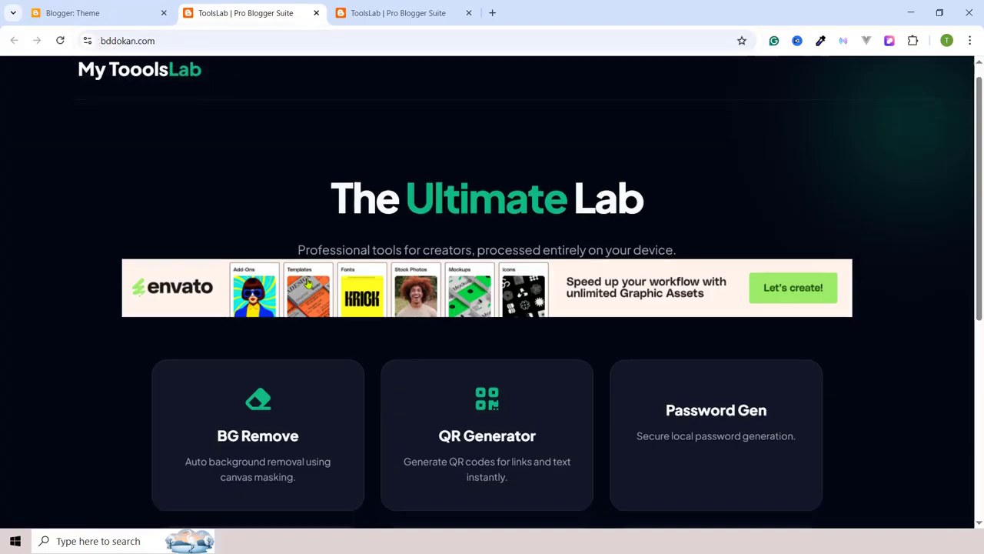
scroll(261, 185, "up", 5)
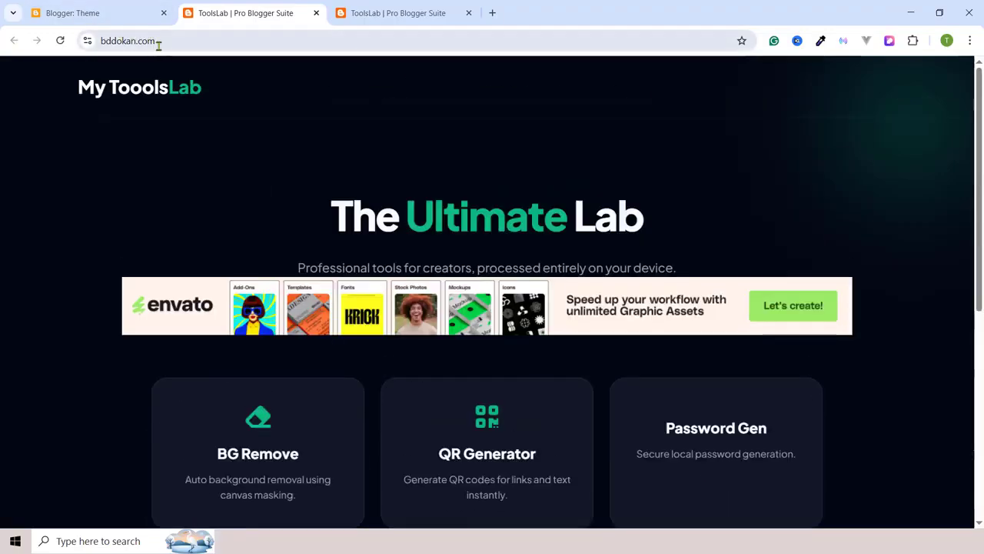
scroll(464, 330, "down", 5)
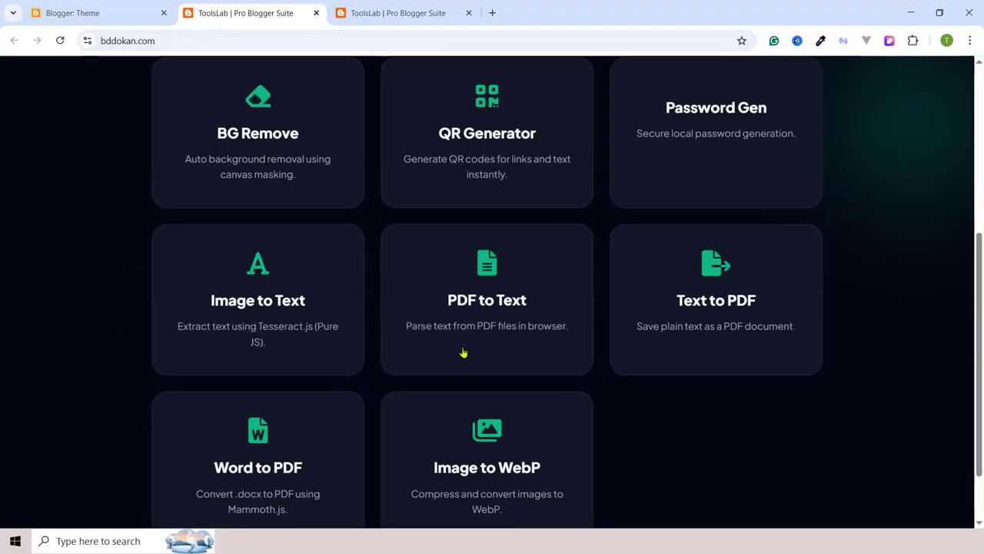
scroll(385, 324, "up", 5)
left_click(147, 46)
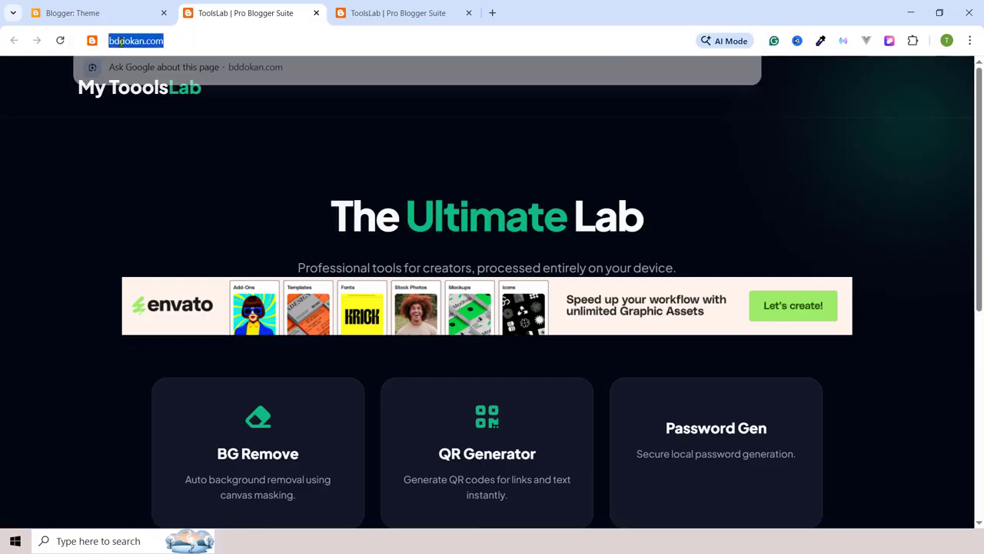
left_click(218, 40)
left_click_drag(218, 40, 88, 40)
left_click(169, 130)
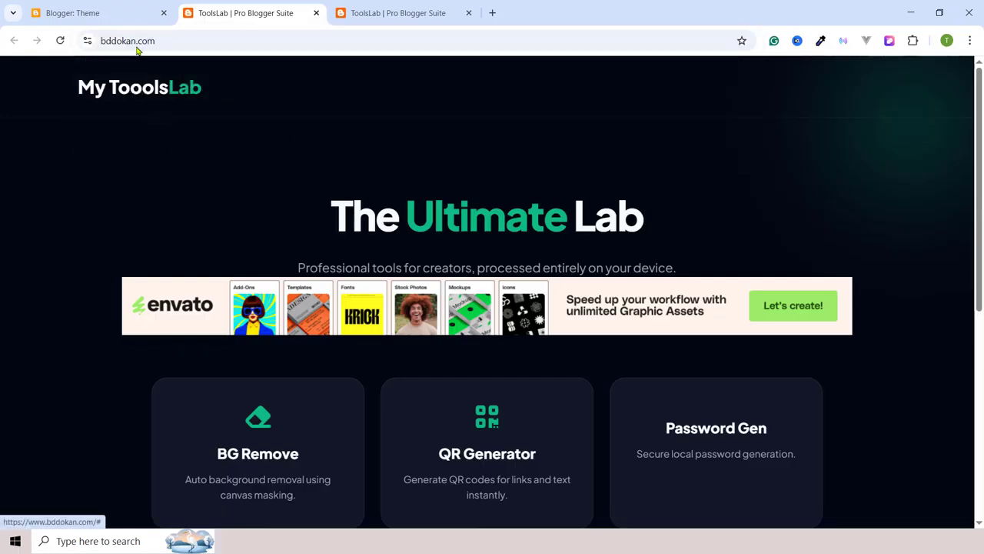
Step: Check the Web Tools blog's theme page in Blogger and return to the ToolsLab site to examine its Envato banner
left_click(117, 14)
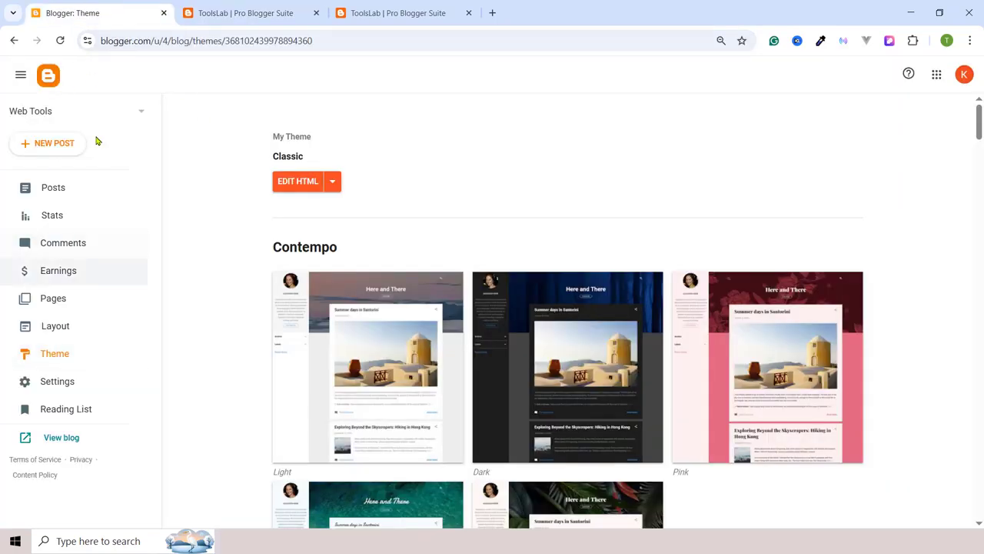
left_click(231, 12)
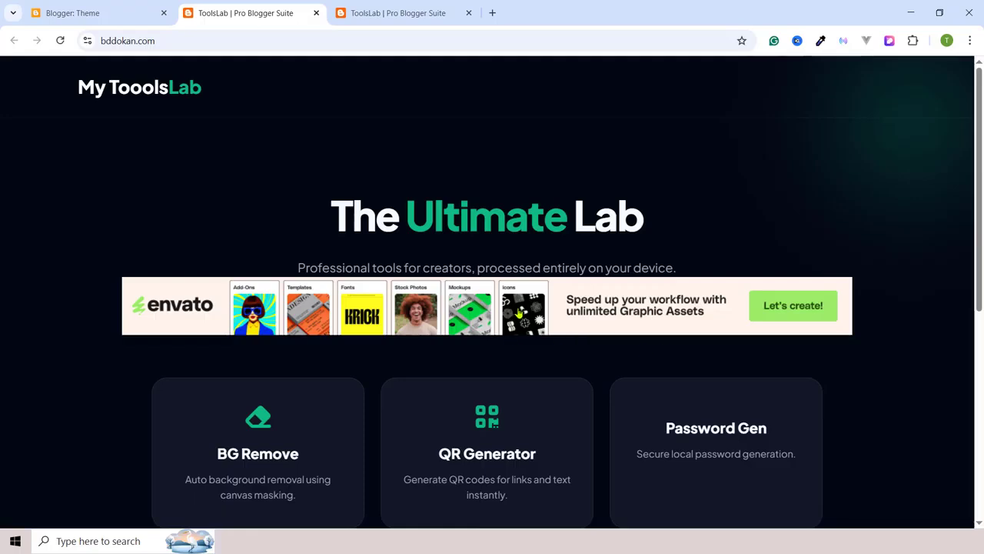
scroll(518, 314, "down", 1)
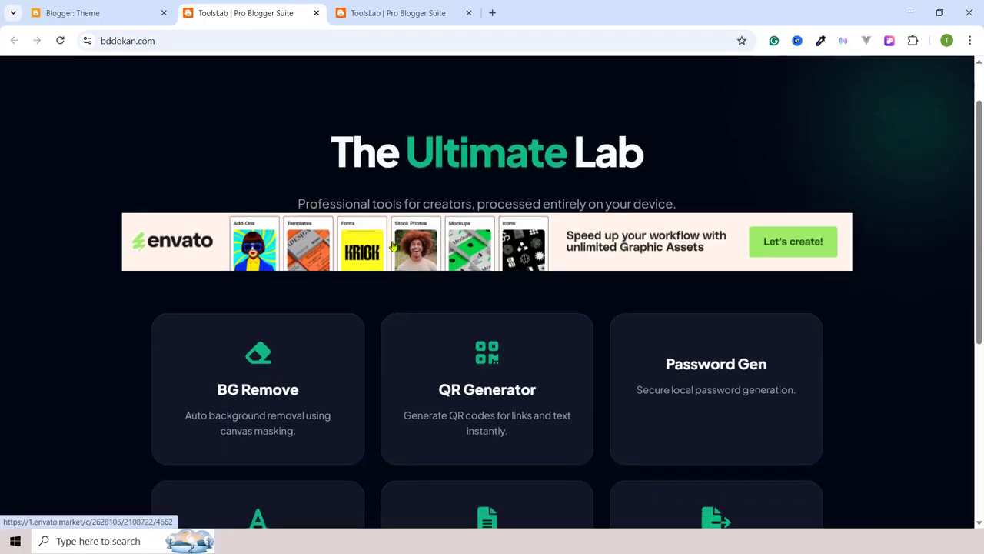
scroll(412, 261, "down", 1)
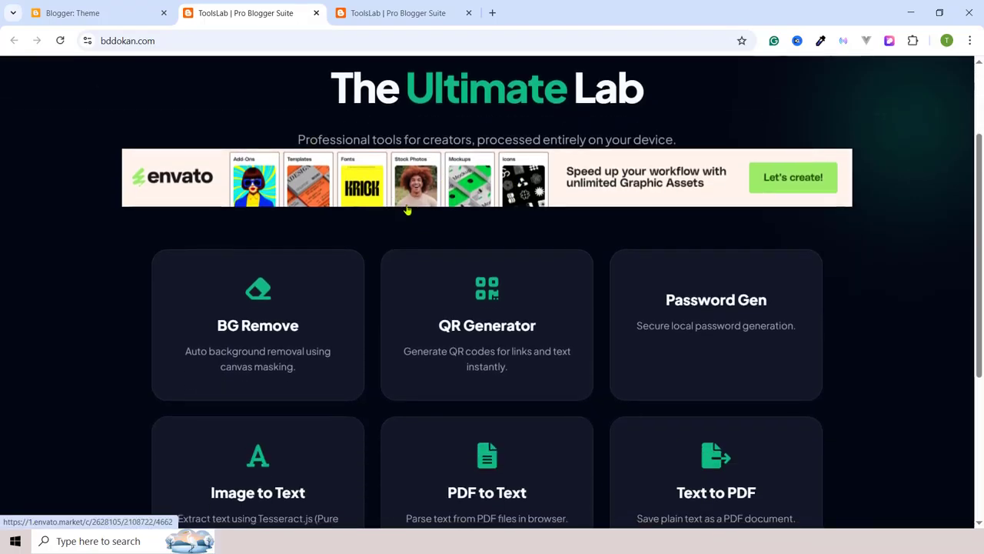
scroll(408, 210, "up", 2)
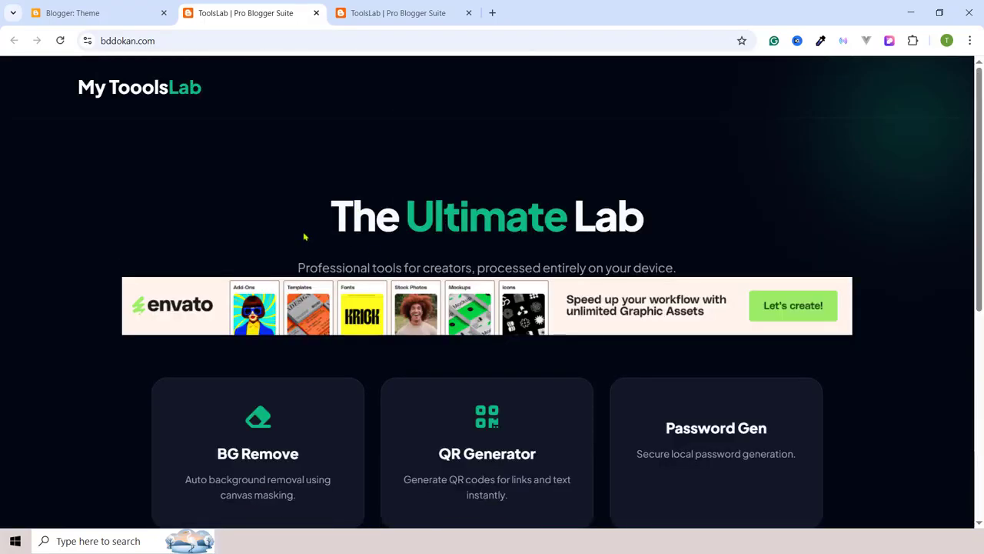
Step: Revisit the Blogger theme page and look through the second open copy of the ToolsLab site
left_click(104, 9)
left_click(367, 10)
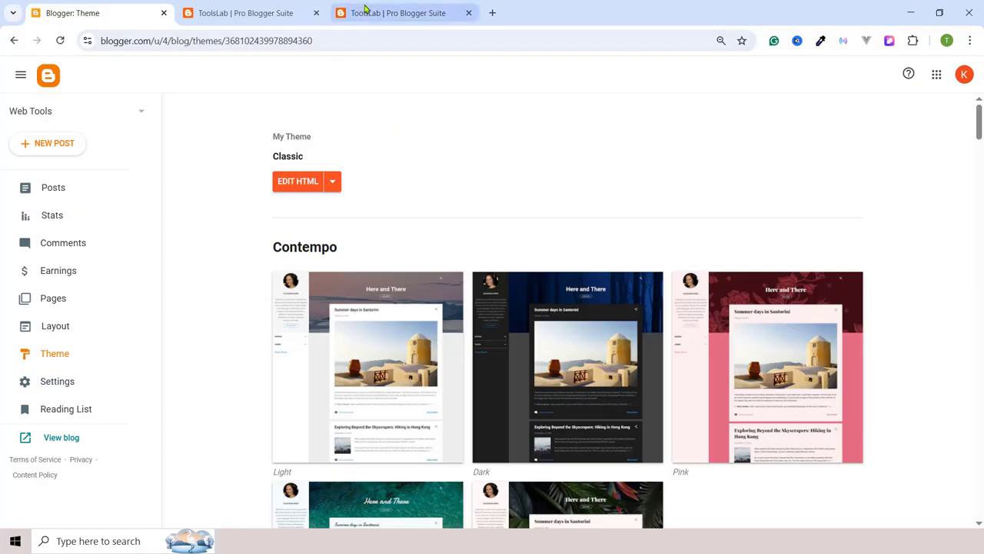
scroll(454, 285, "down", 5)
scroll(459, 295, "up", 5)
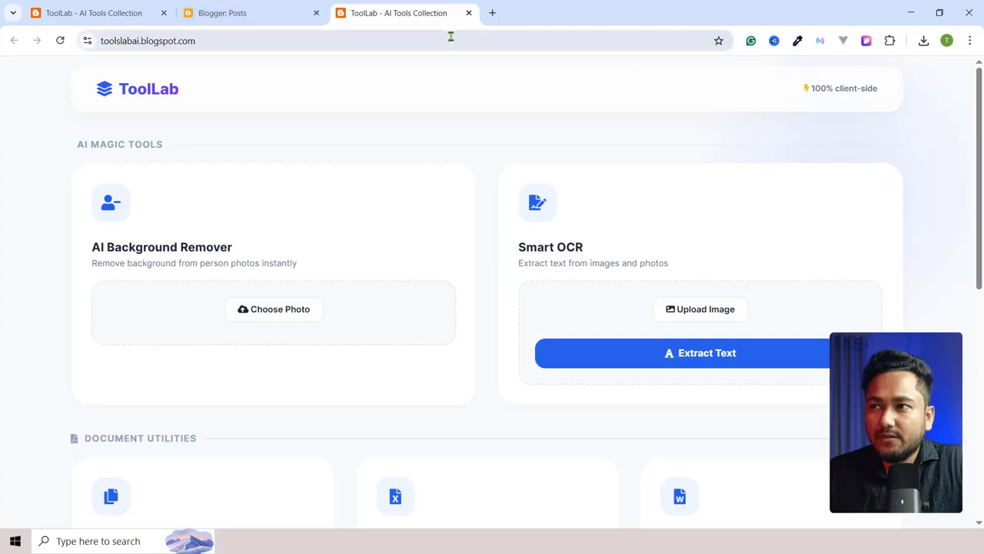
Step: Close the browser window and reopen Chrome with the WP profile
left_click(969, 12)
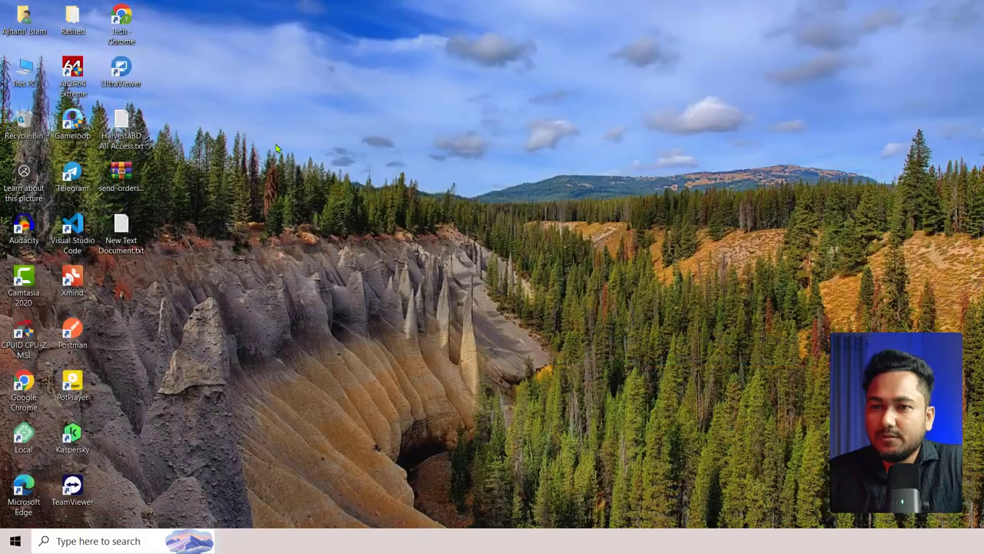
double_click(24, 384)
left_click(550, 314)
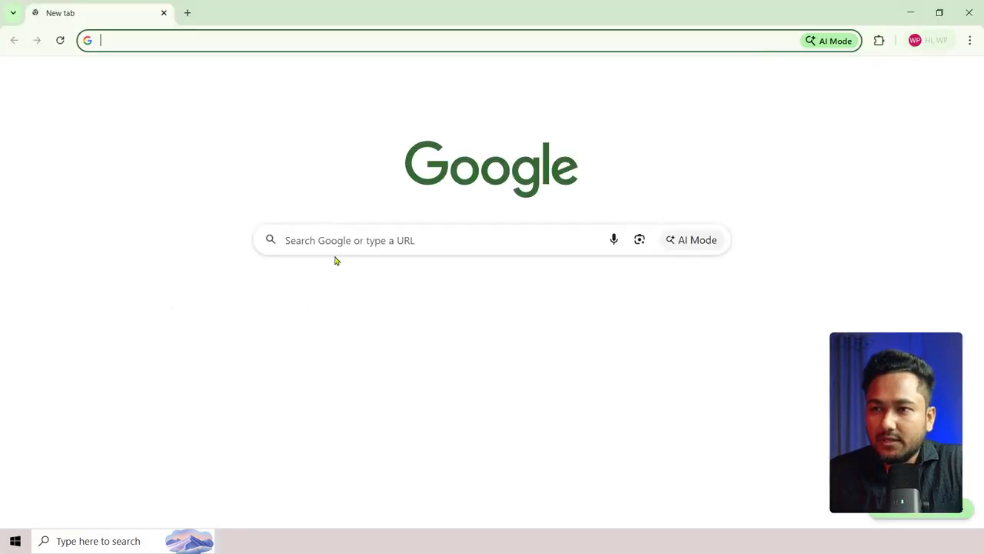
Step: Go to blogger.com and sign in with the WP Methods Google account
type("blogger.com")
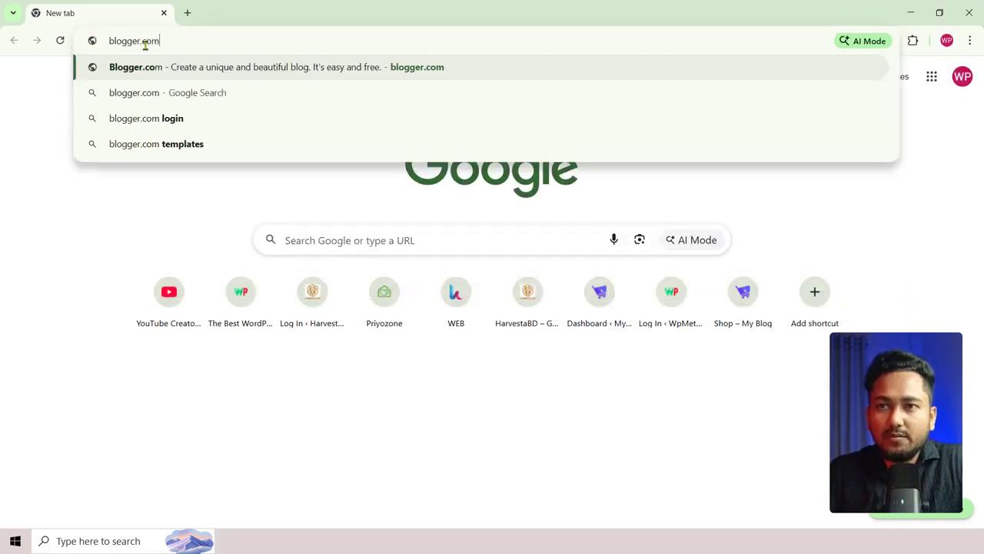
key("Return")
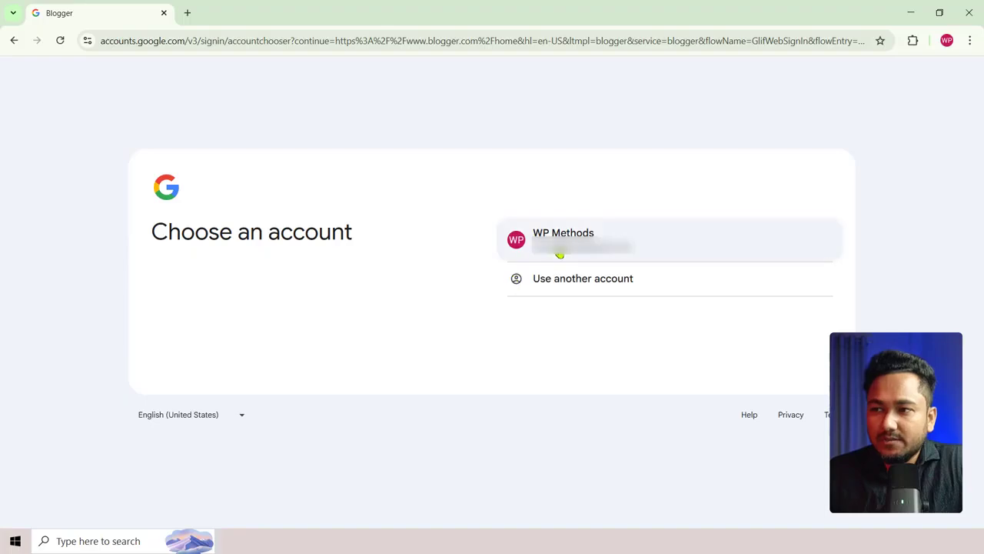
left_click(523, 252)
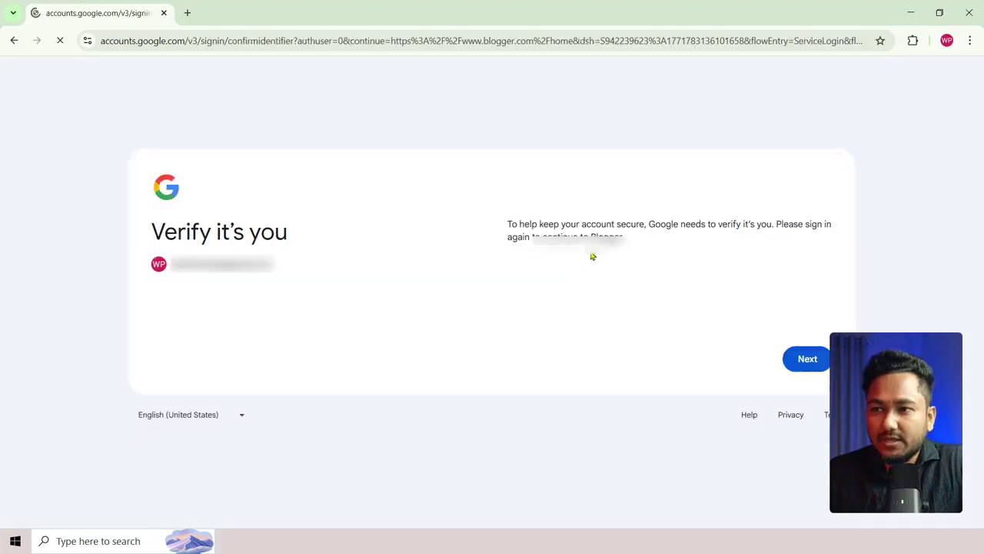
left_click(819, 366)
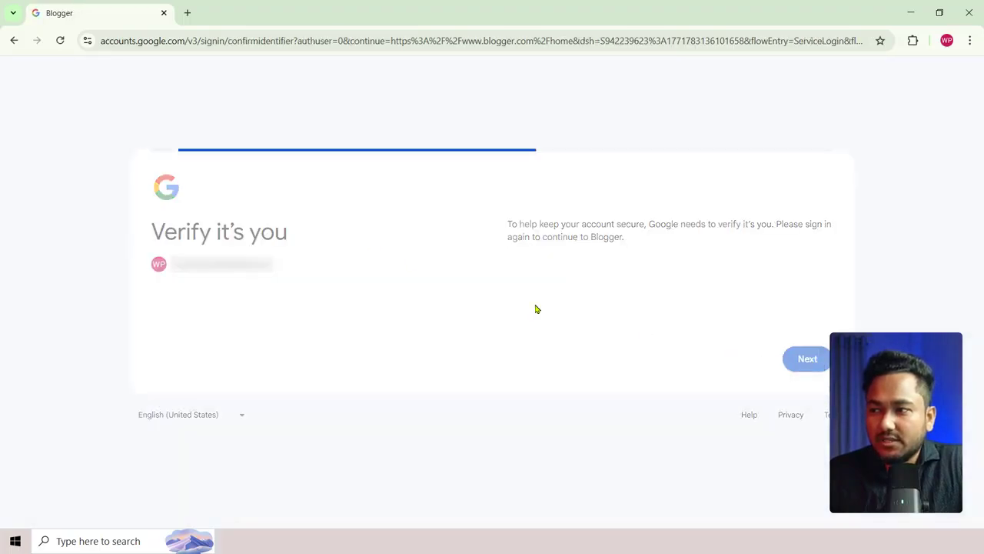
Step: Enter "Tools Website" as the title of the new blog
scroll(501, 281, "down", 3)
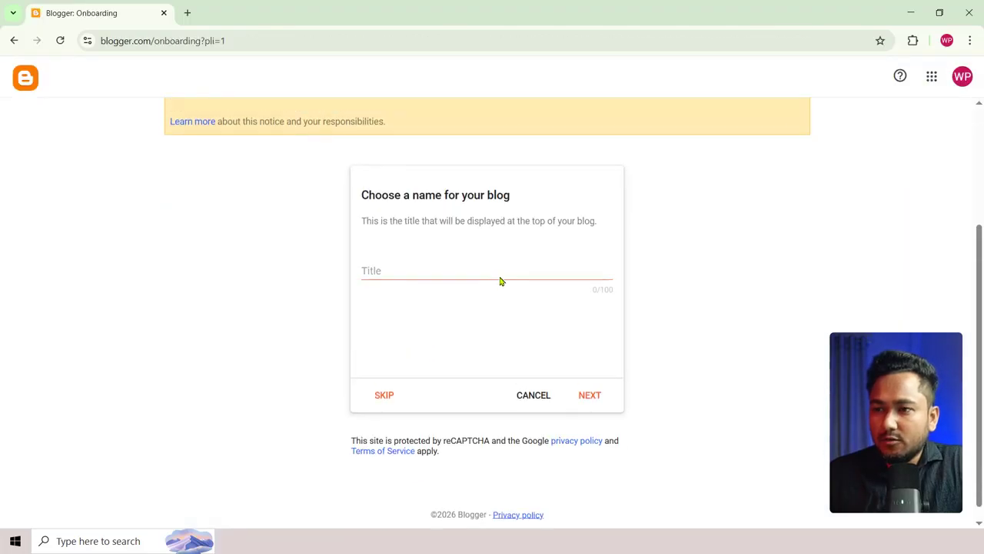
scroll(346, 231, "up", 3)
scroll(386, 287, "down", 3)
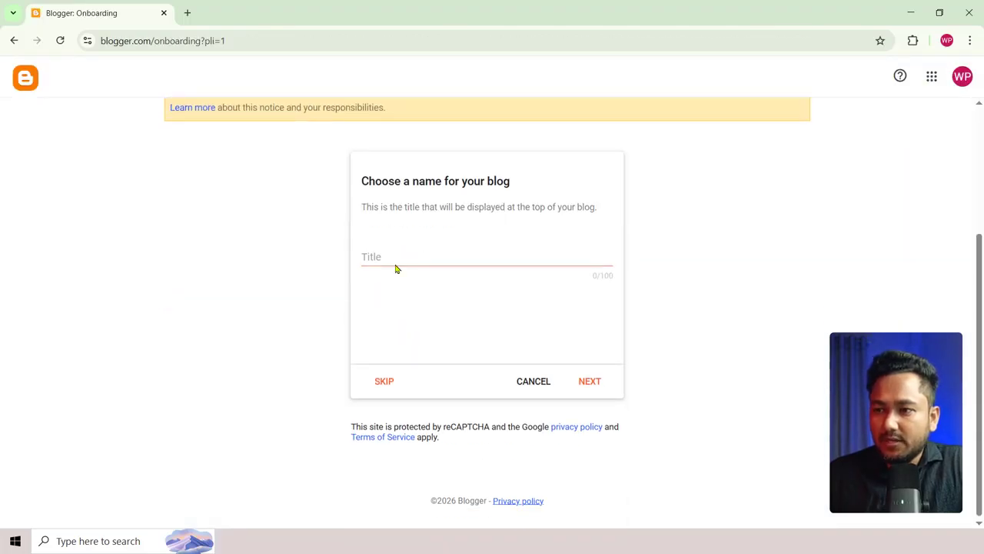
left_click(392, 255)
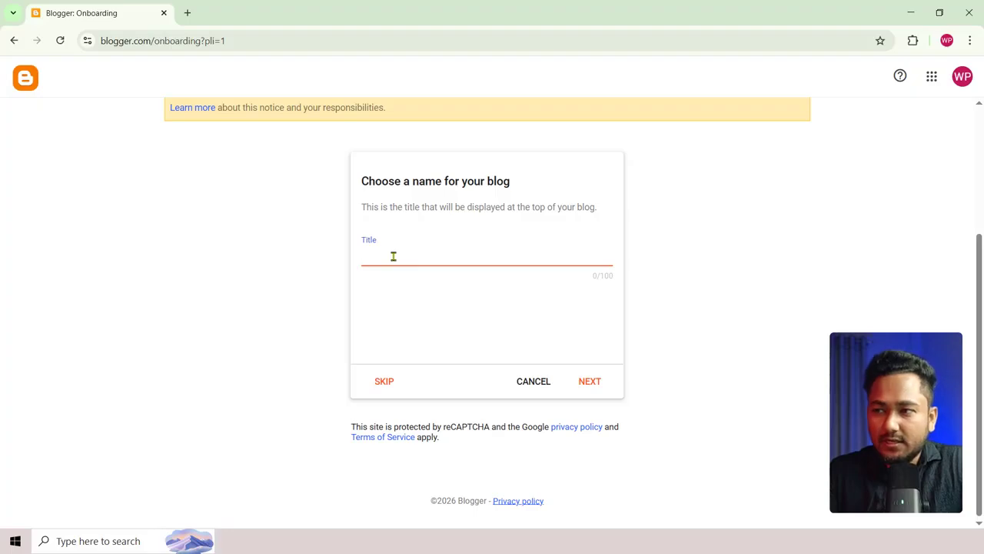
type("Tool")
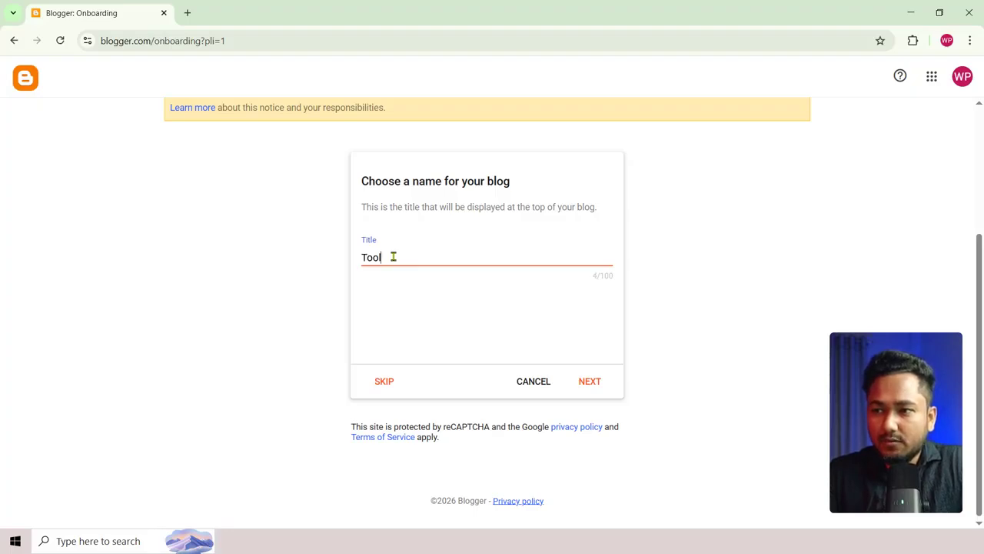
type("s Website")
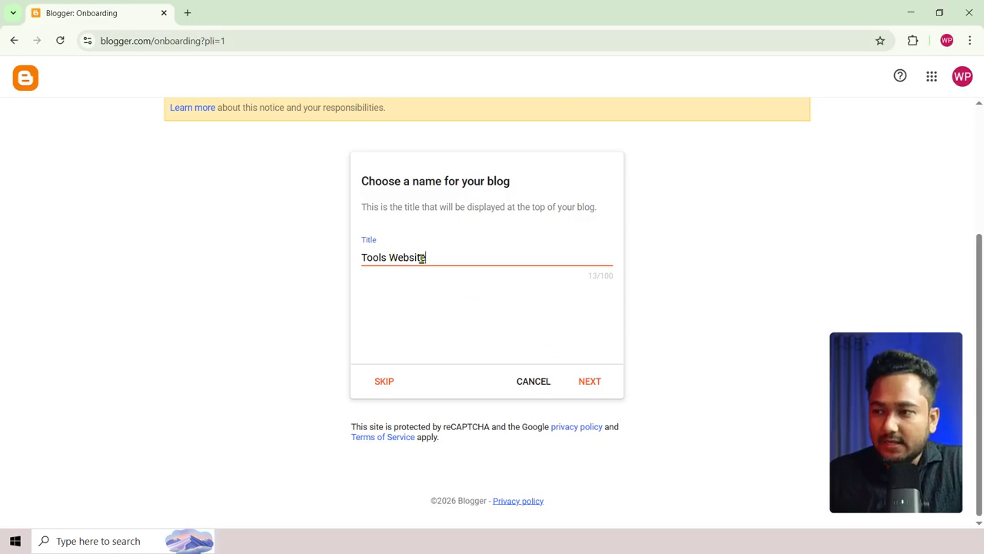
Step: Proceed to the URL choice for the new blog and enter "webtools" as its blogspot.com address
left_click(597, 382)
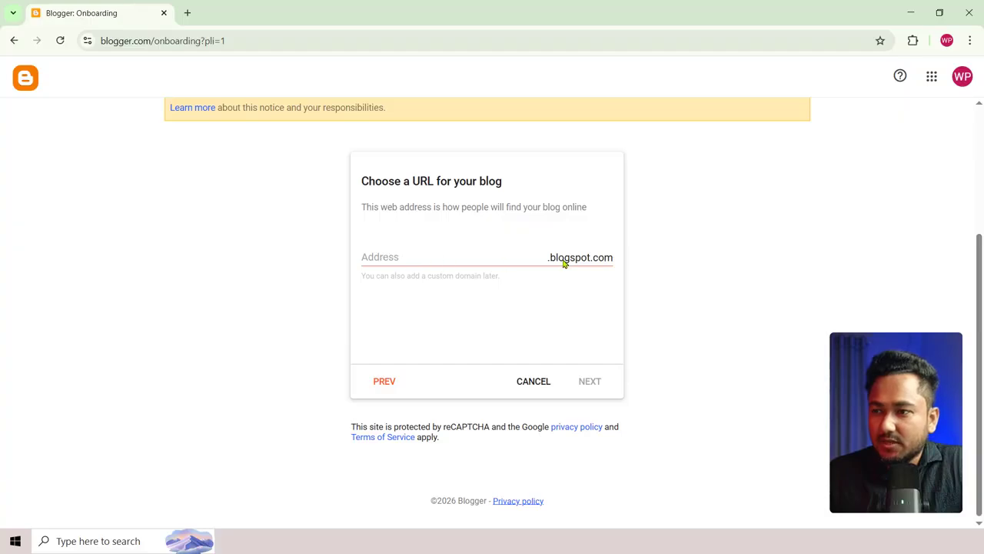
left_click(395, 257)
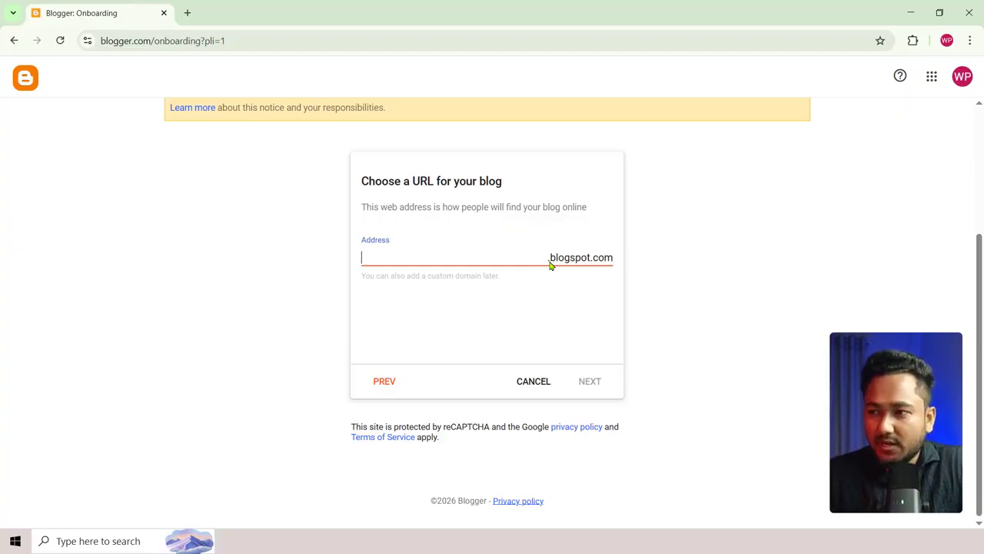
type("web")
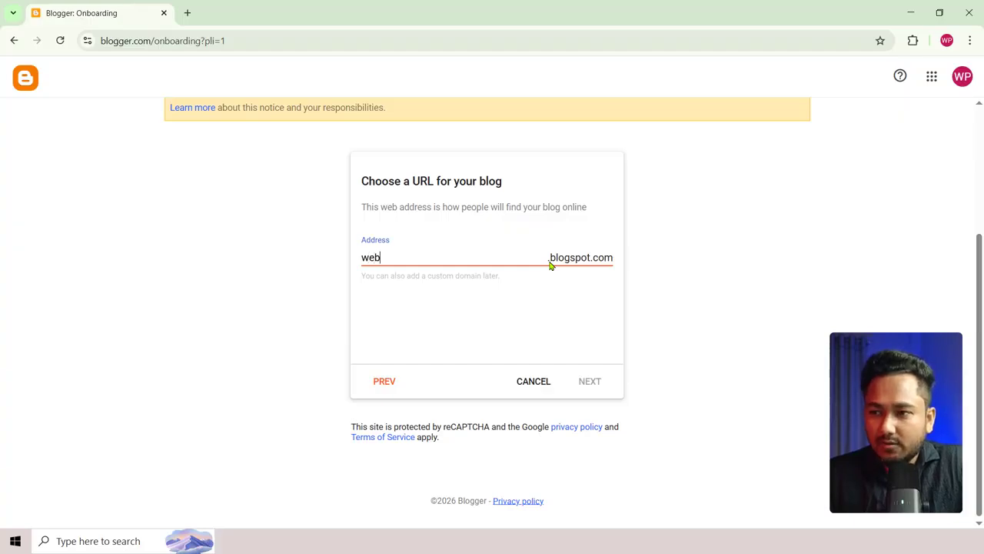
type("tools")
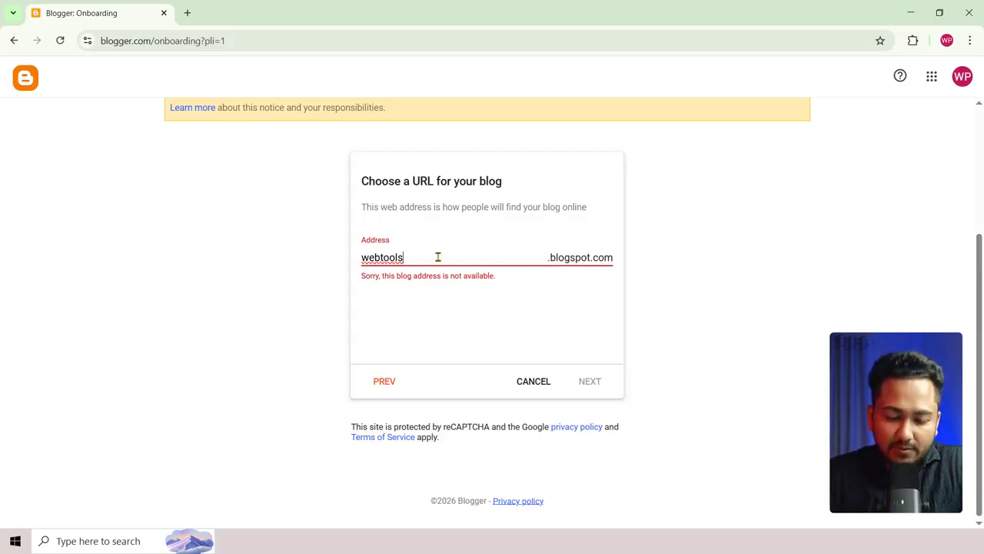
type("bd")
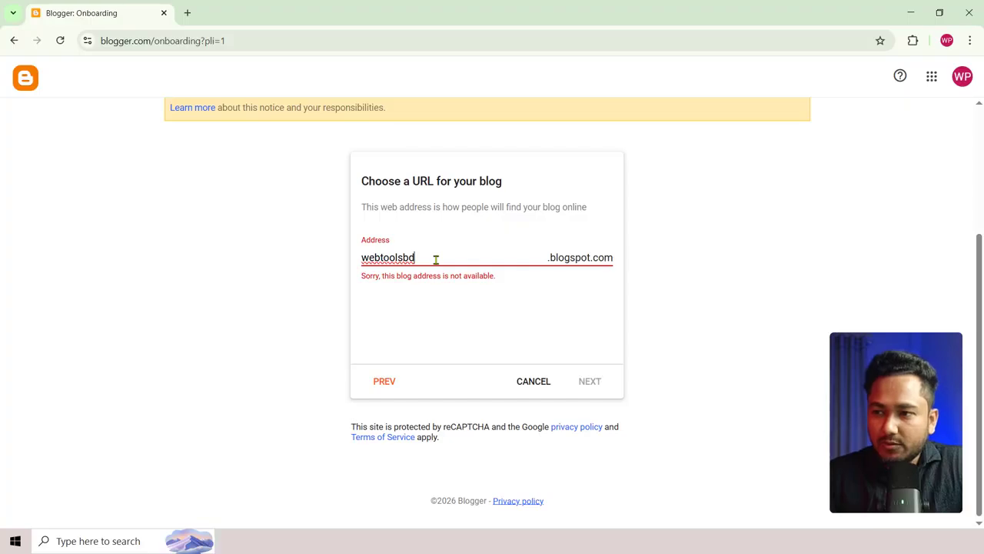
key("BackSpace")
key("BackSpace")
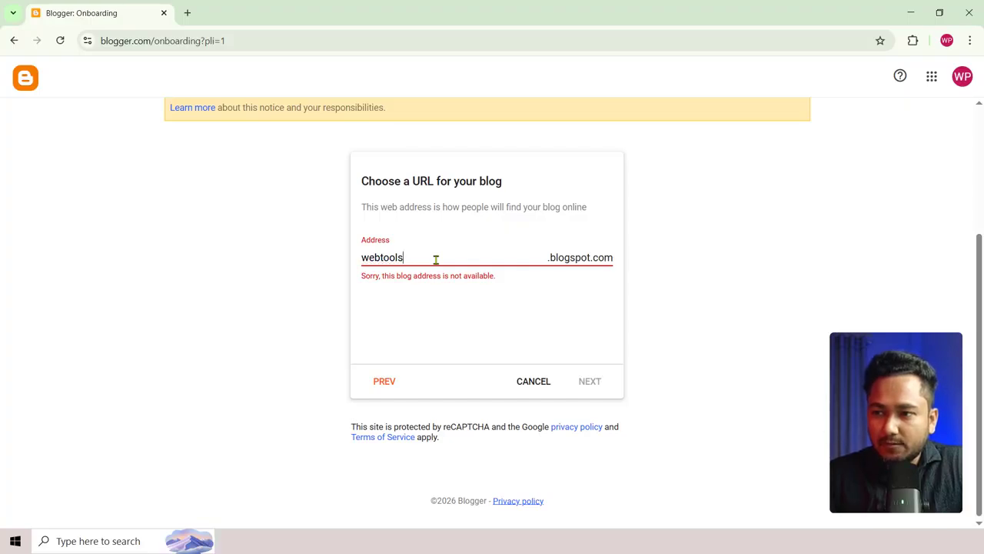
Step: Extend the blog address to "webtoolsmy" and continue to the display name
type("my")
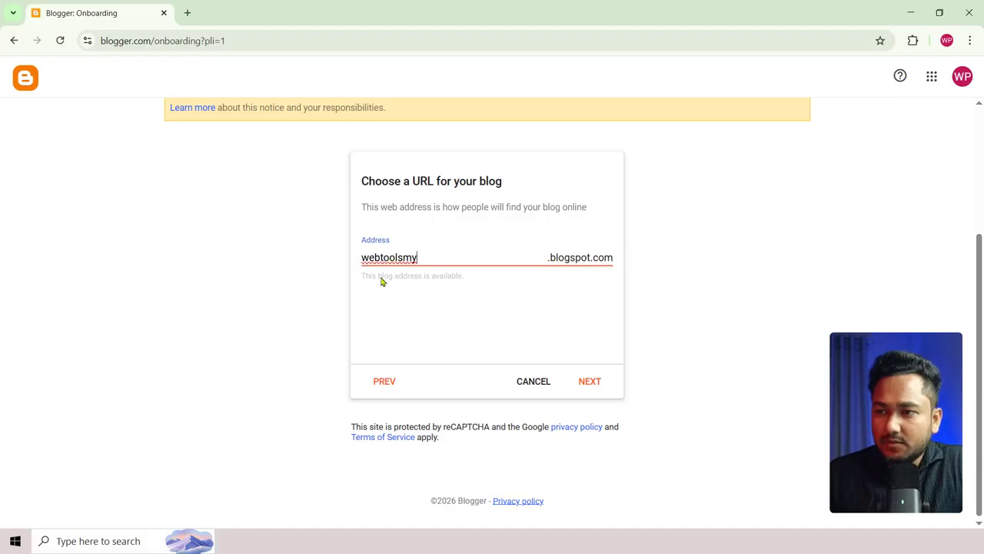
left_click(419, 278)
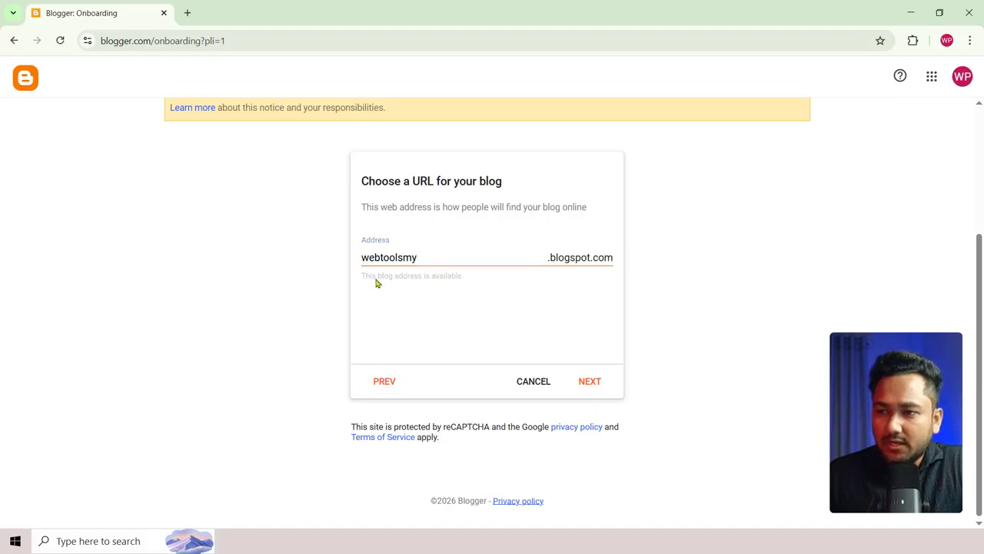
left_click(586, 382)
Step: Set the display name to "Web Tools" and finish creating the blog
left_click(409, 258)
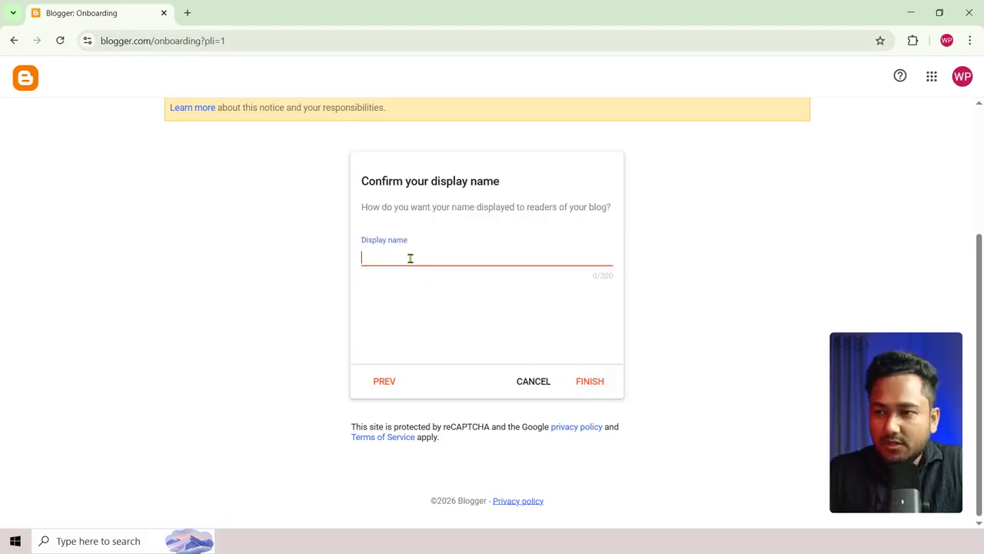
type("Web Tools")
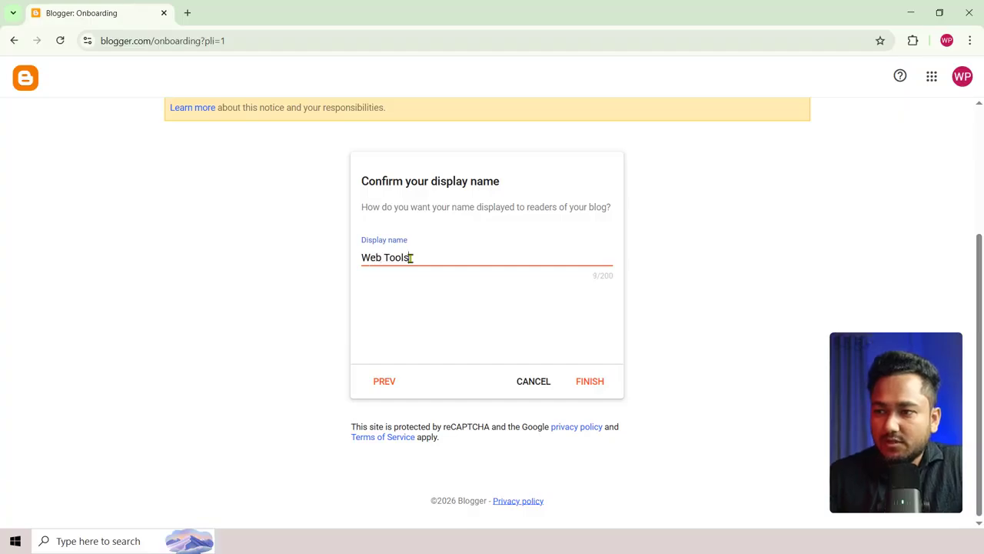
left_click(589, 380)
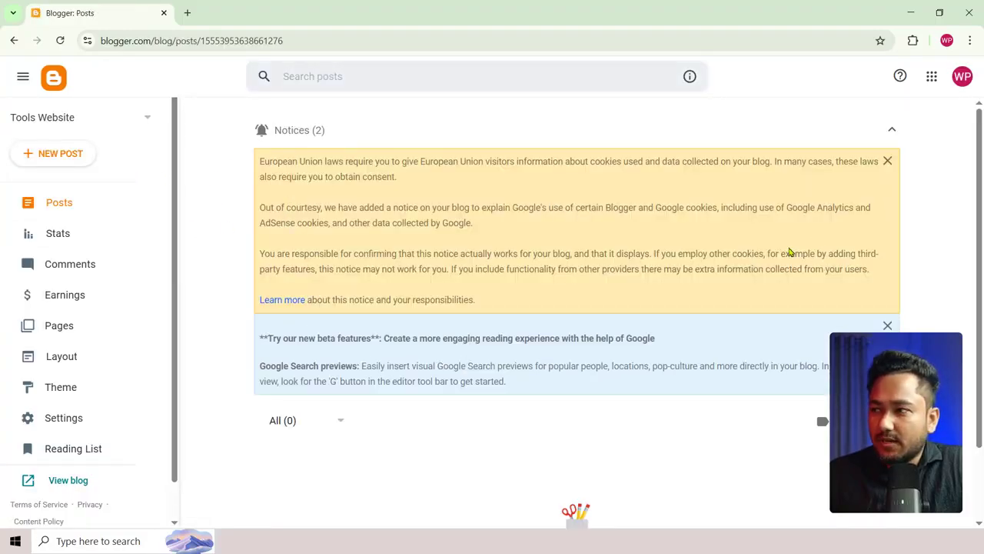
Step: Dismiss the European Union cookie notice and the beta features notice on the Posts page
scroll(323, 338, "down", 2)
scroll(322, 289, "up", 2)
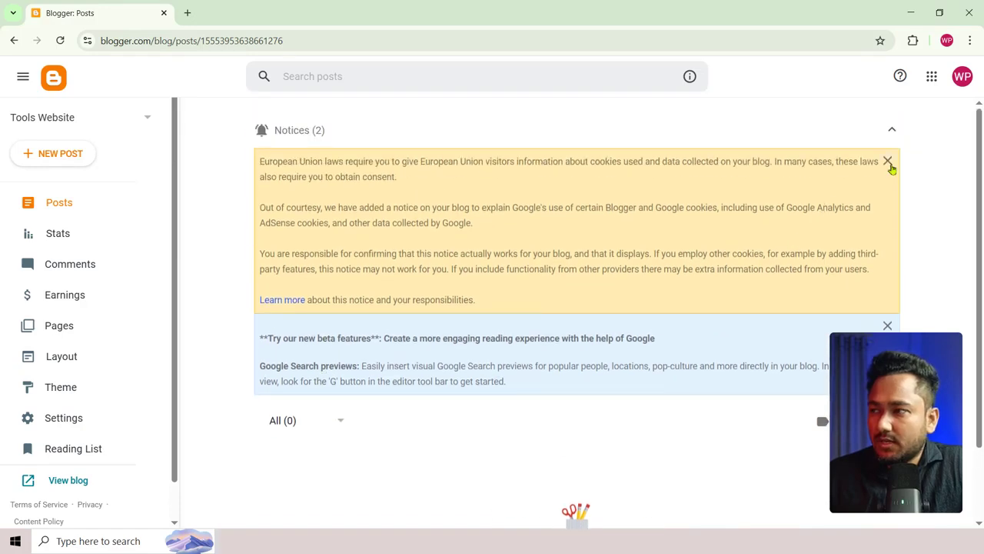
left_click(888, 163)
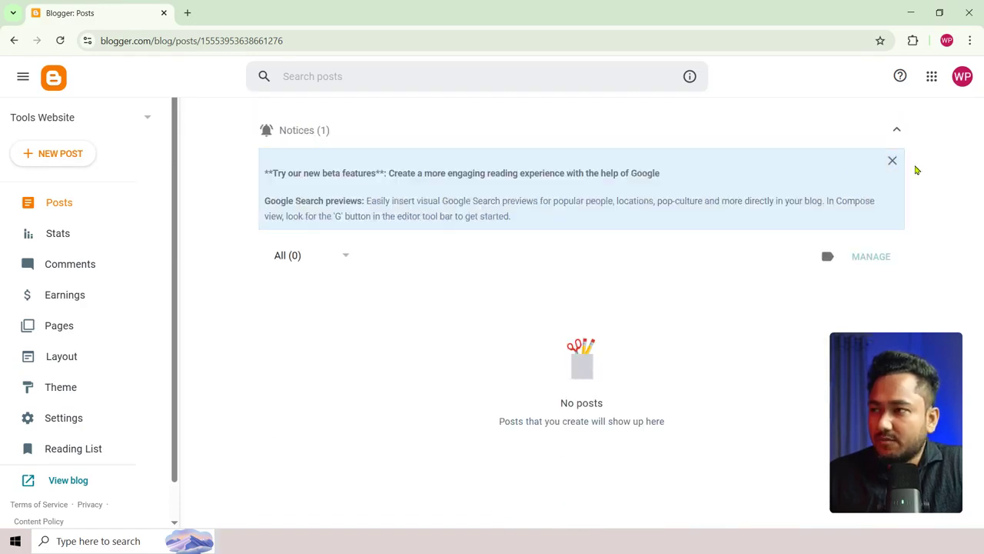
left_click(889, 161)
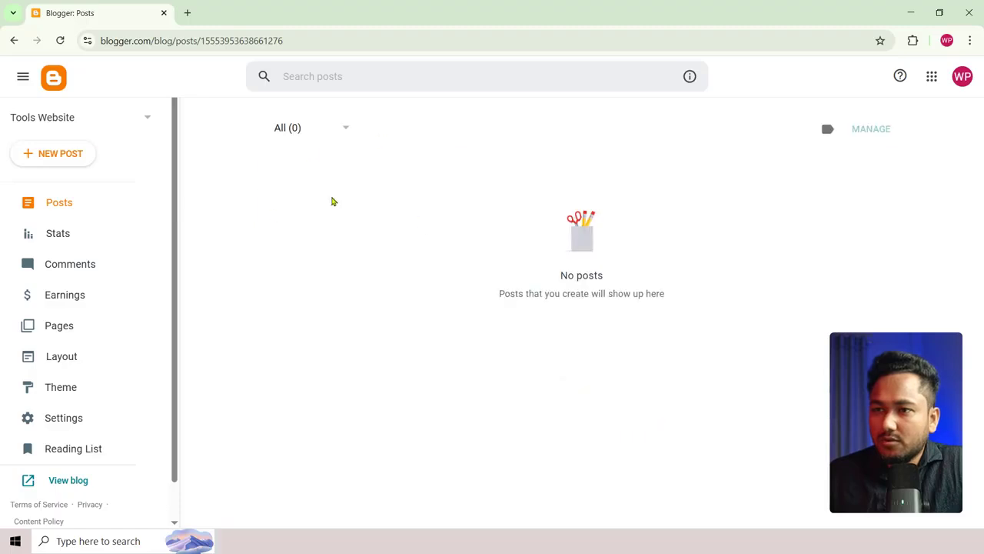
Step: View the published blog in its own tab and return to the Posts page
scroll(68, 413, "down", 1)
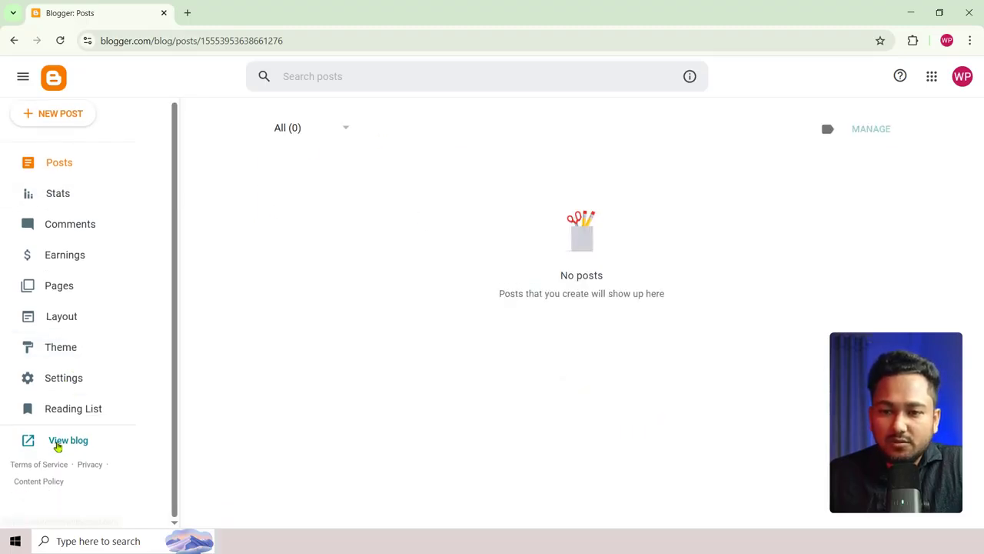
left_click(60, 442)
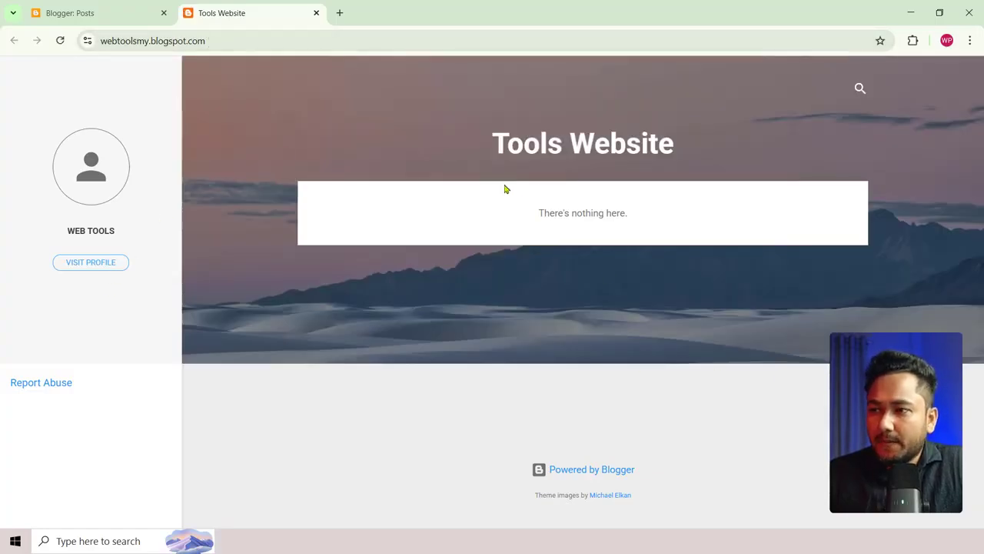
left_click(112, 9)
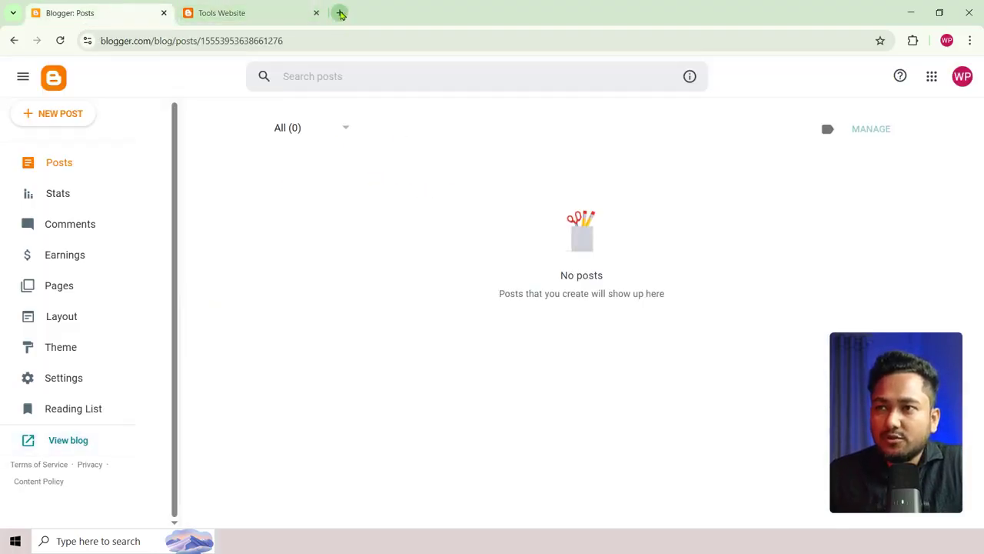
Step: Search Google for "gemini ai" in a new tab and open Google Gemini
left_click(339, 12)
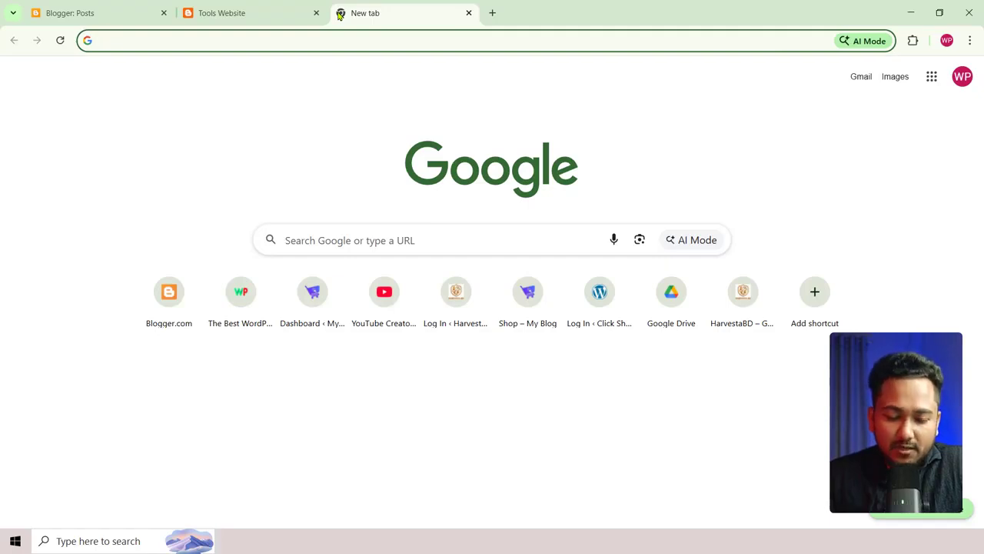
type("gem")
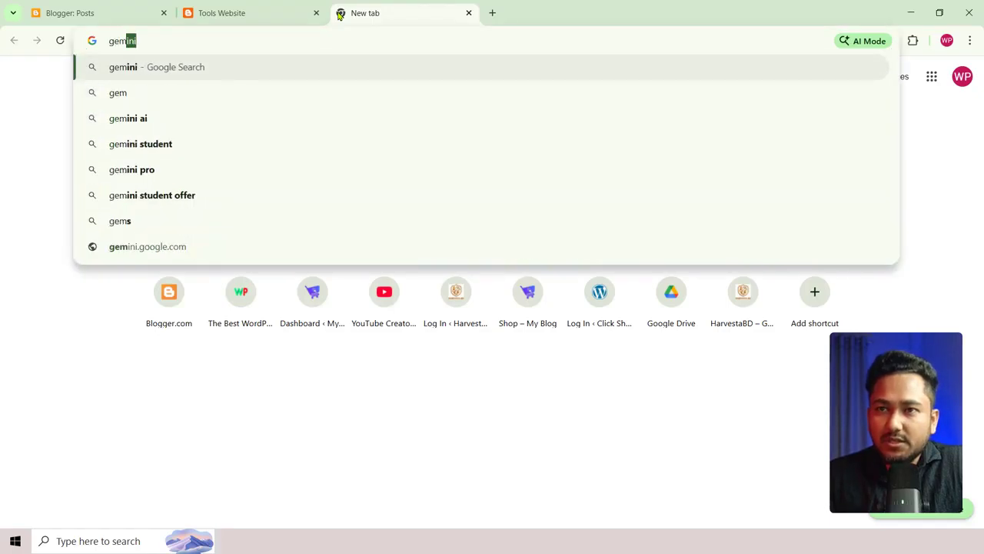
type("ini ai")
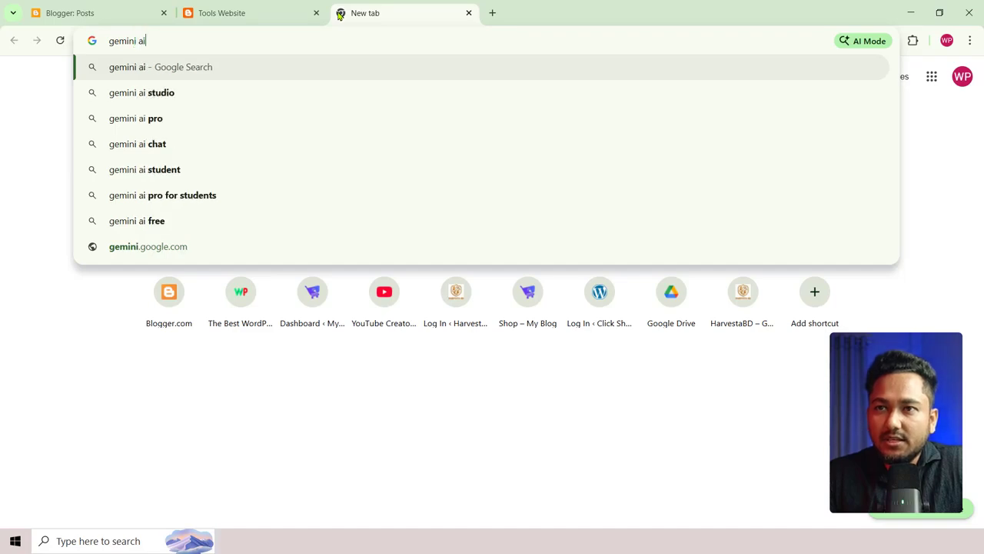
key("Return")
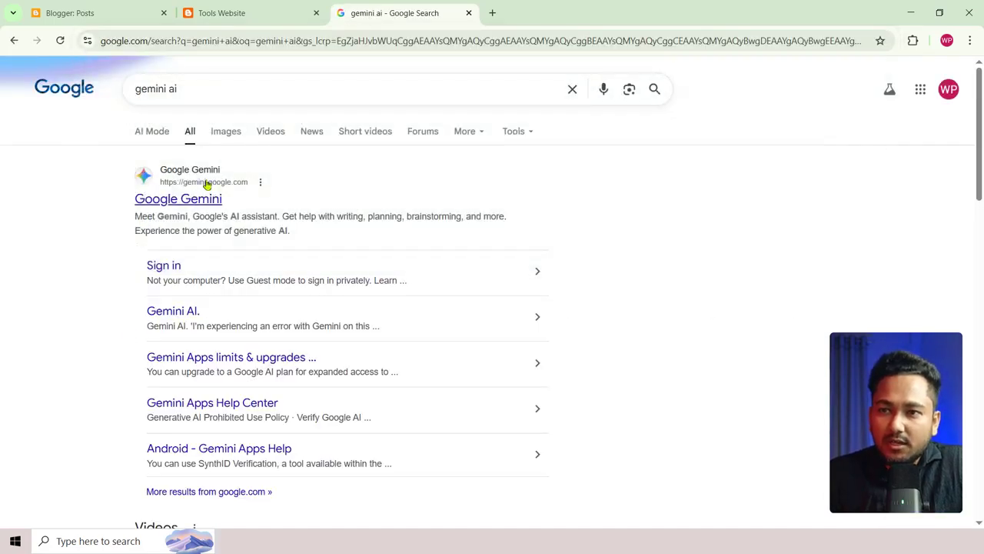
left_click(199, 203)
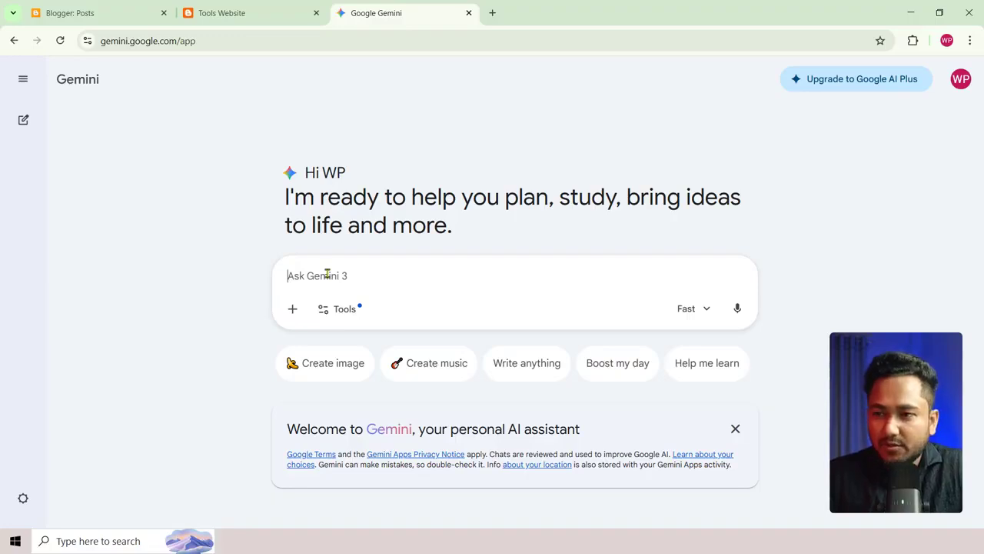
Step: Paste the Bengali prompt requesting a Blogger-theme tools website in HTML, CSS and JS, and review its list from Image to text to Excel to PDF
key("ctrl+v")
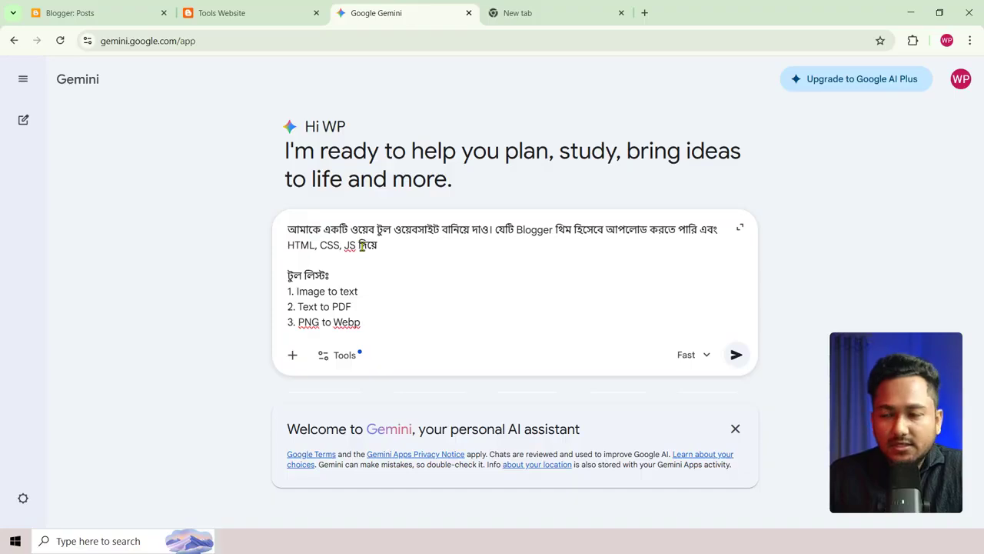
scroll(314, 296, "down", 2)
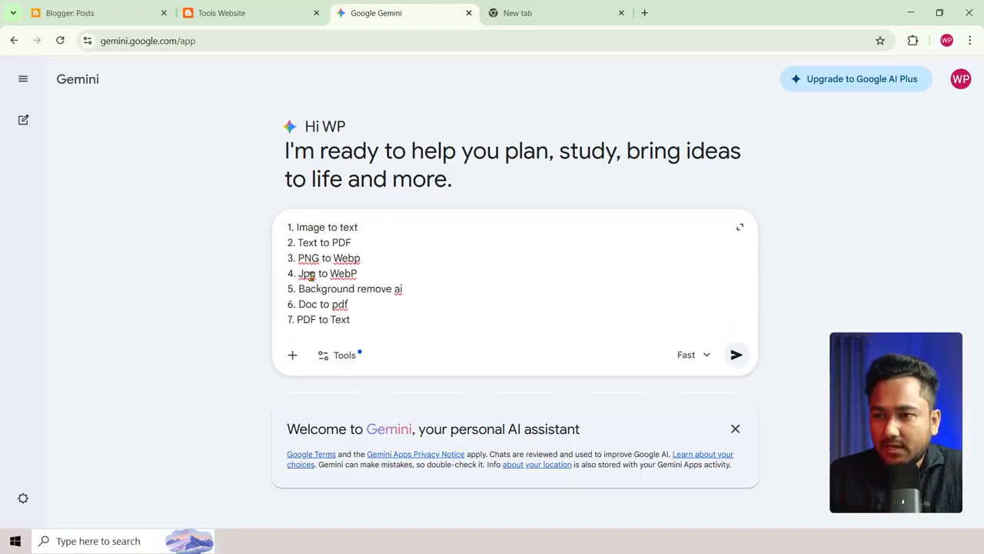
scroll(312, 277, "up", 2)
scroll(336, 281, "down", 2)
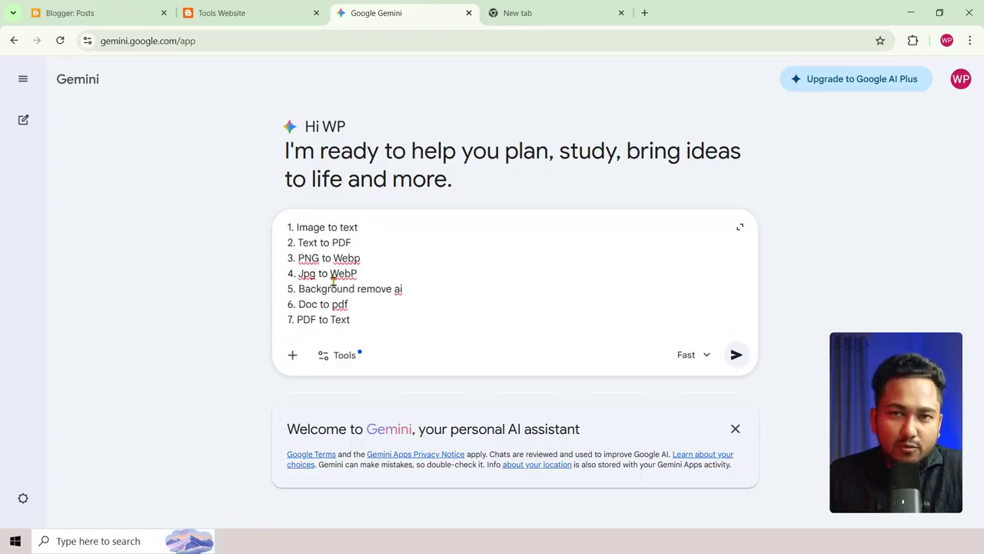
scroll(336, 281, "down", 1)
scroll(336, 279, "up", 2)
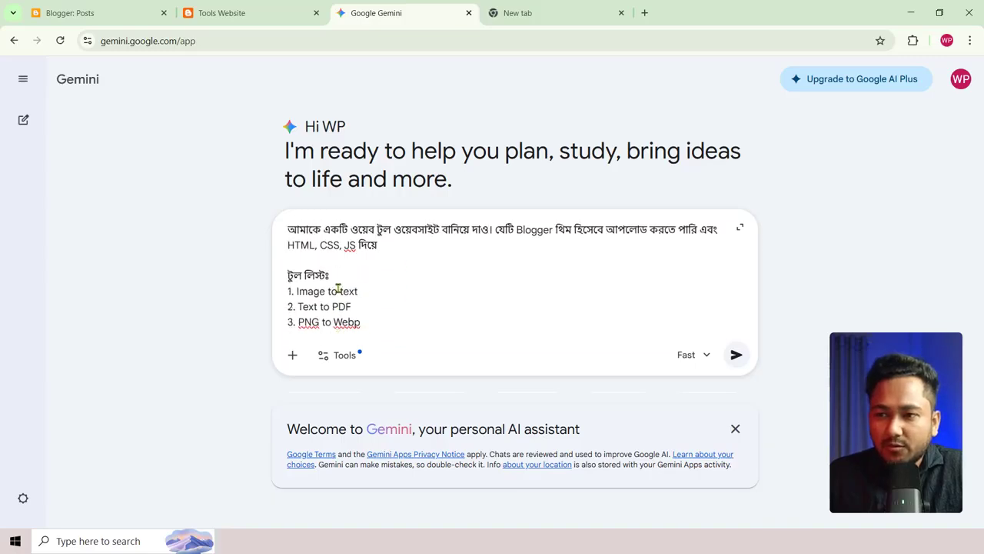
scroll(337, 283, "down", 1)
scroll(336, 283, "up", 1)
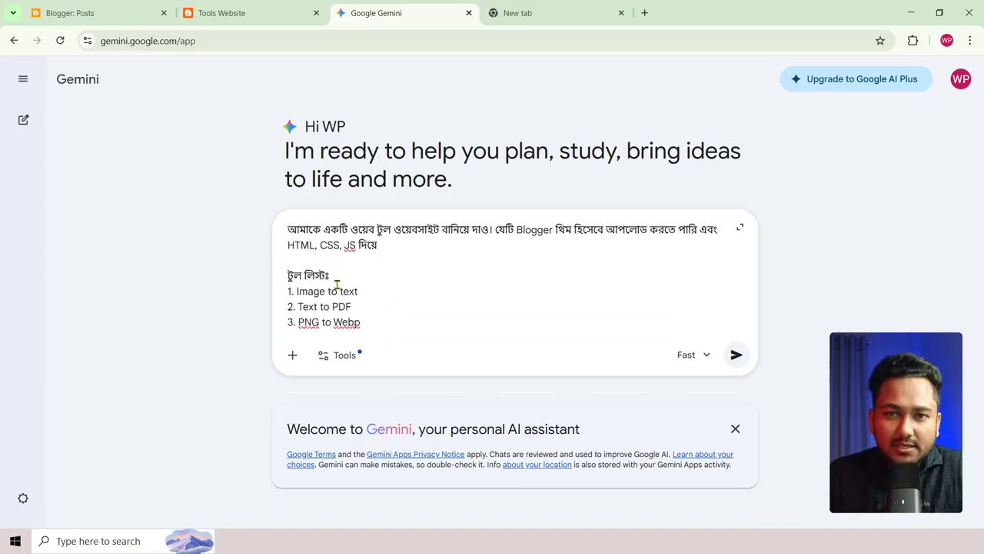
scroll(337, 285, "down", 3)
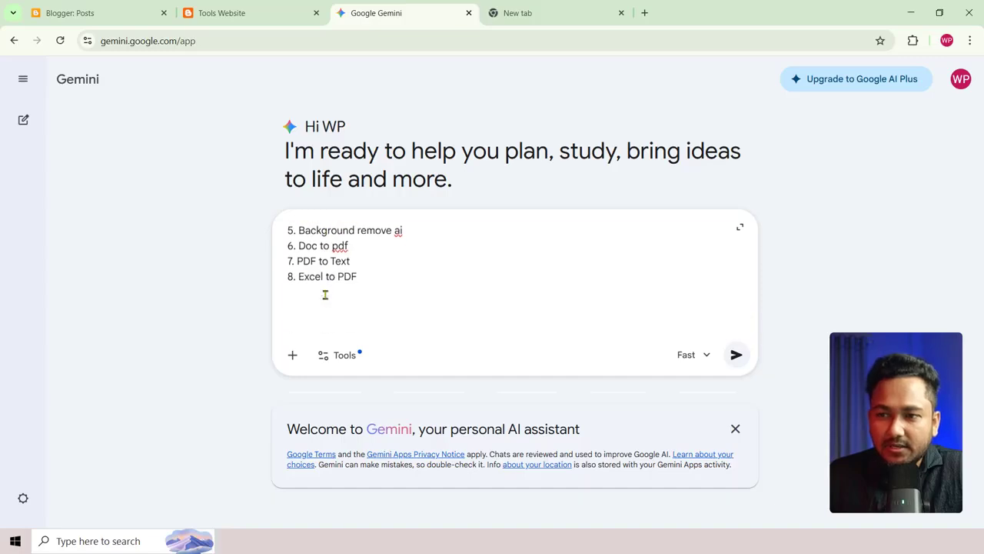
Step: Add "9. QR Code Generator" to the end of the tool list and submit the prompt to Gemini
left_click(310, 289)
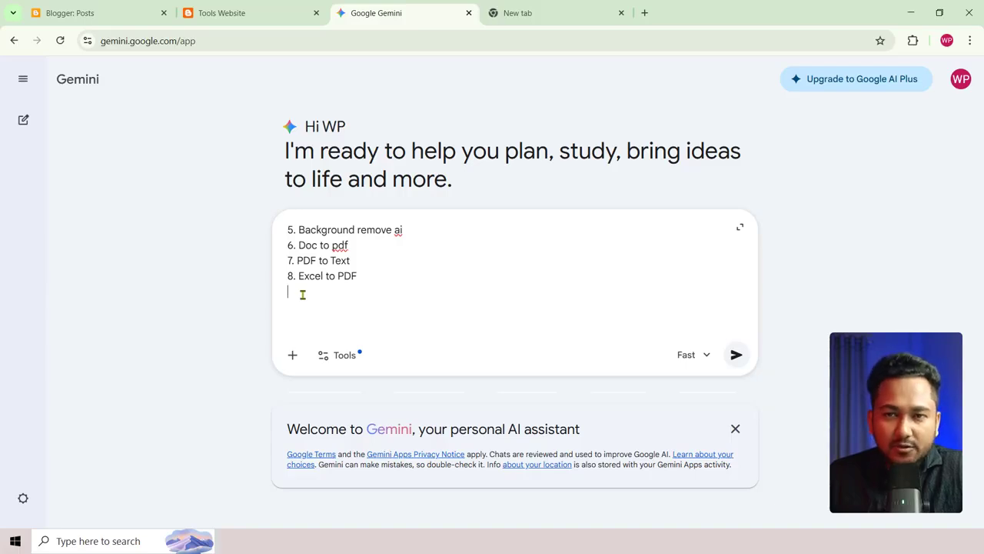
type("9. QR Code Generator")
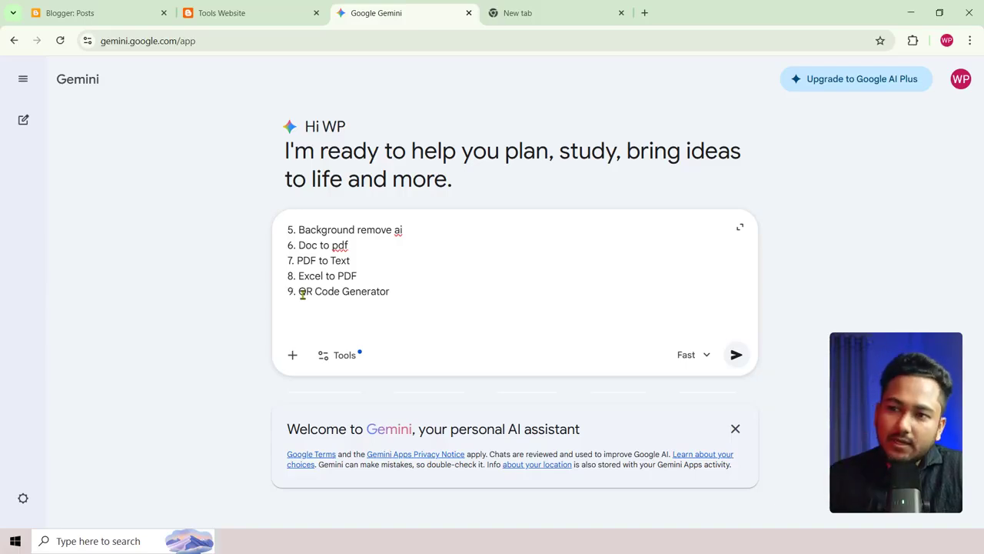
left_click(736, 355)
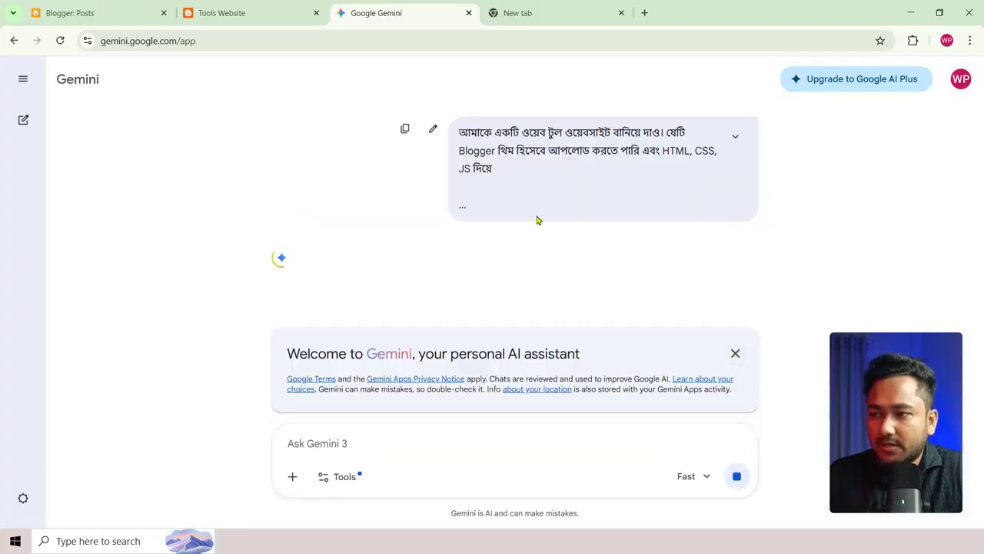
Step: Dismiss the Gemini welcome notice and read the reply's libraries, Blogger setup instructions and generated HTML code
left_click(737, 354)
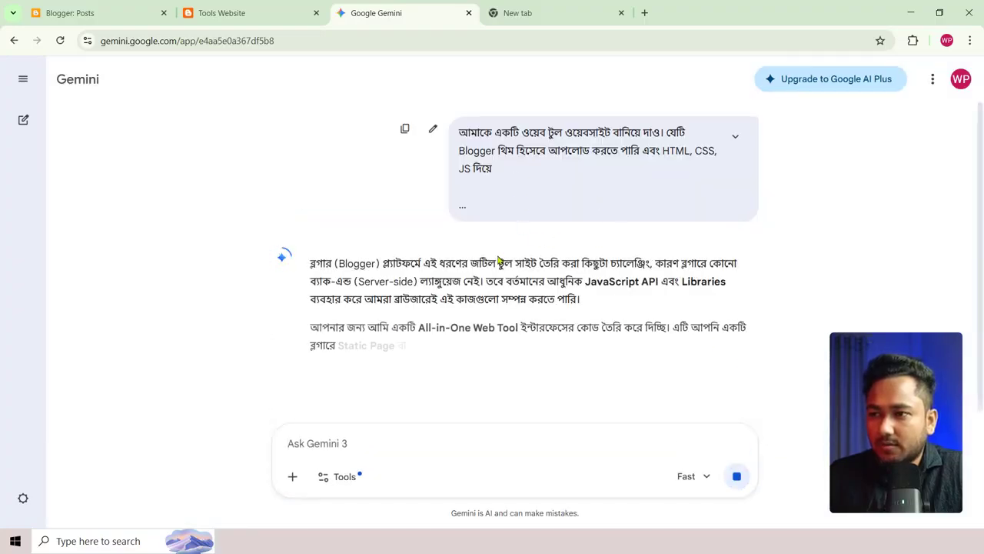
scroll(438, 342, "down", 1)
scroll(436, 335, "down", 2)
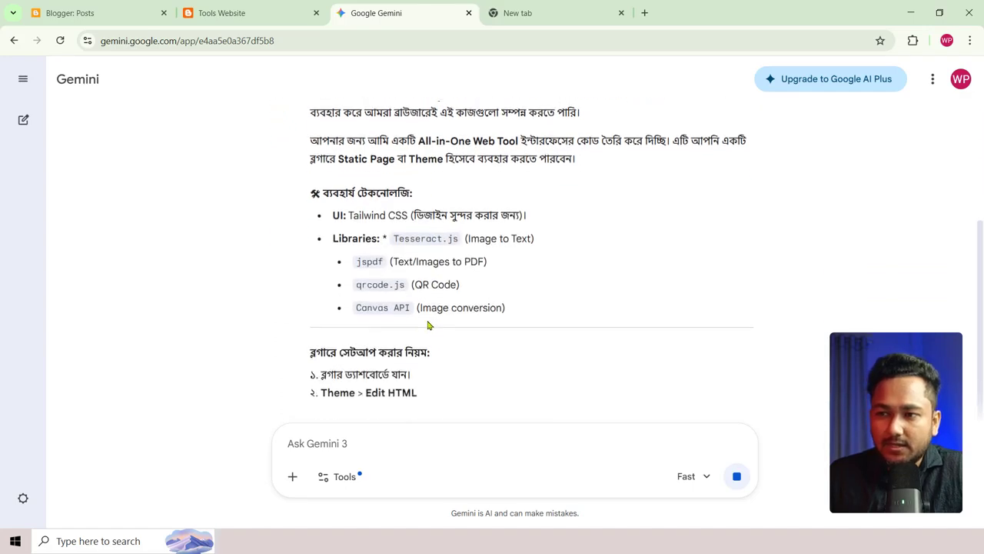
scroll(323, 185, "down", 3)
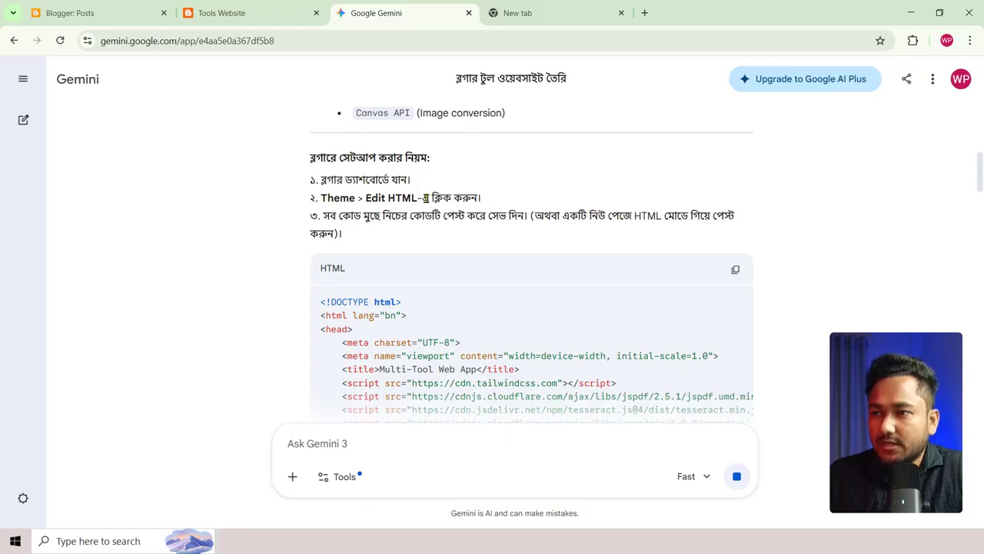
scroll(374, 171, "down", 1)
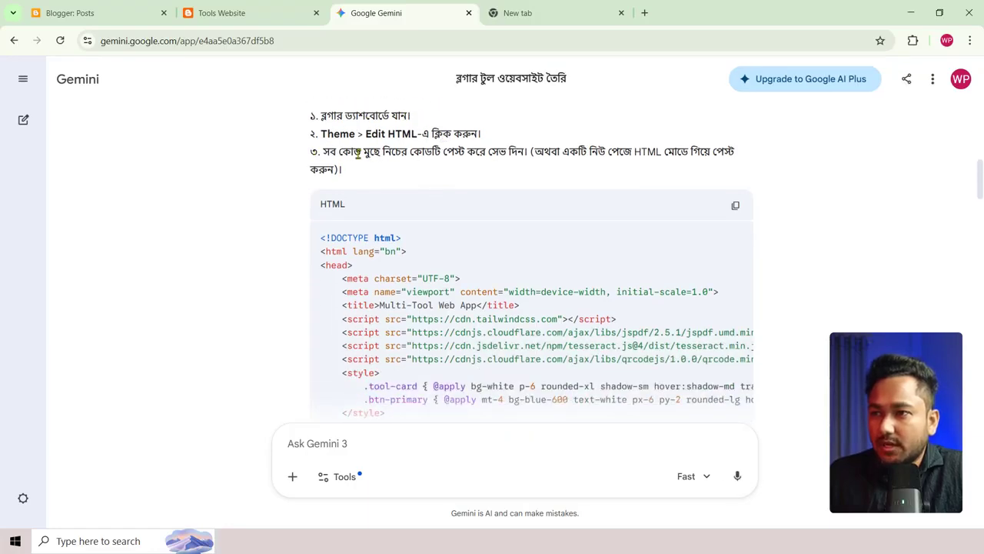
Step: Read through the rest of Gemini's generated HTML and script code and the important notes at the end of the reply
scroll(536, 184, "down", 15)
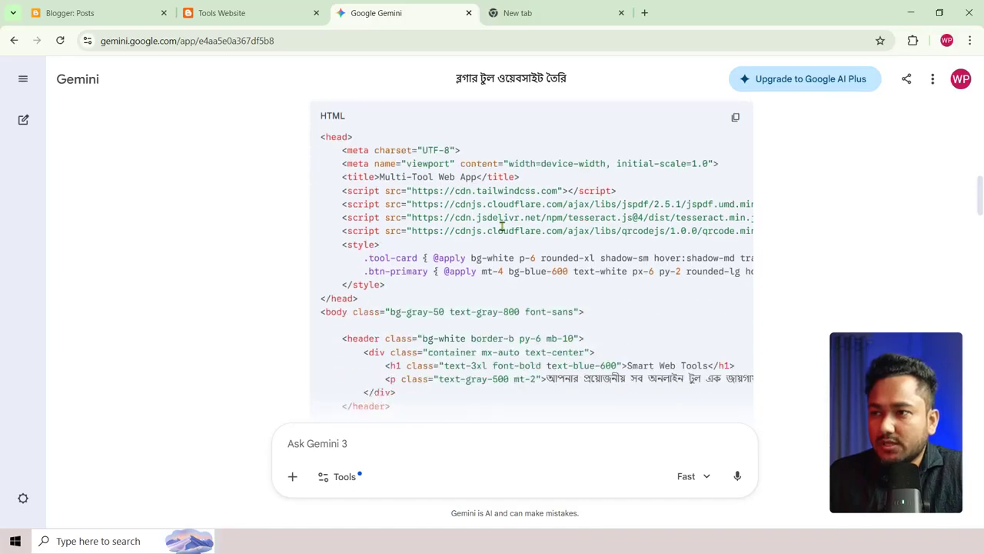
scroll(466, 288, "down", 4)
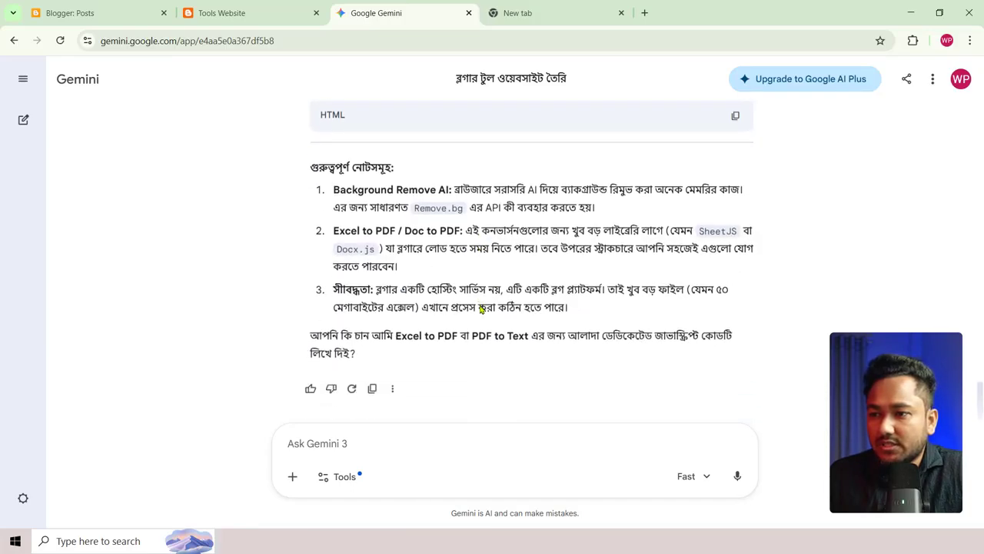
scroll(461, 287, "up", 6)
scroll(462, 287, "down", 6)
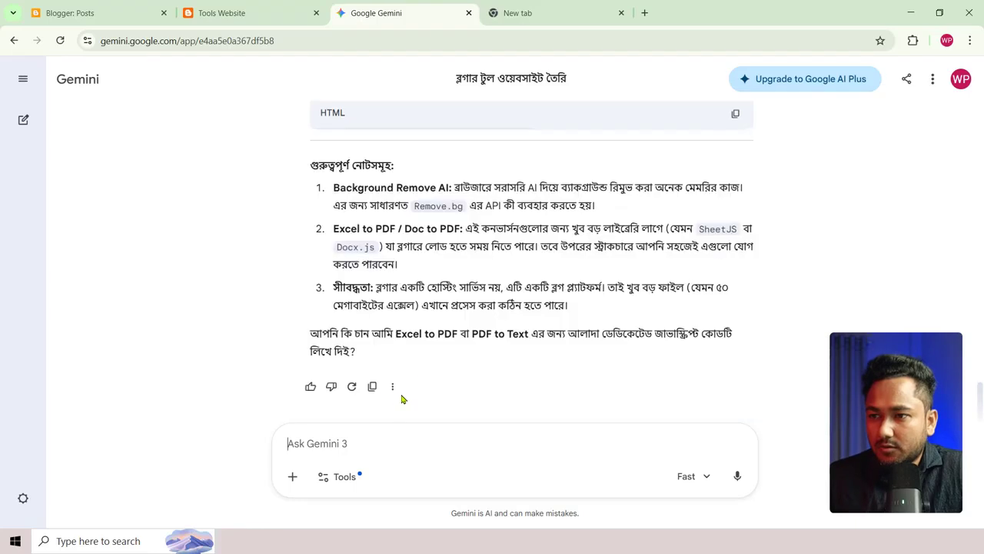
scroll(424, 314, "up", 7)
scroll(431, 296, "down", 4)
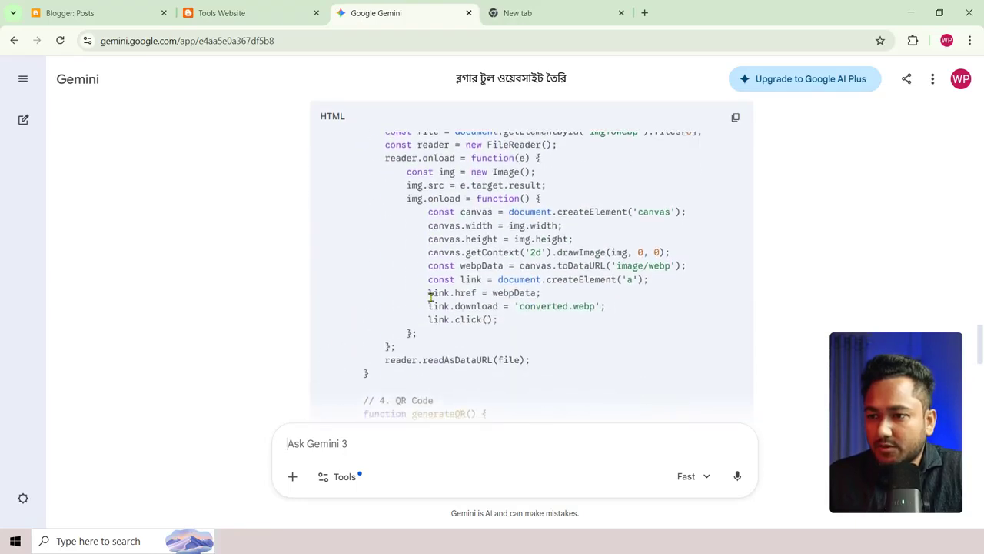
scroll(415, 215, "up", 3)
scroll(421, 228, "up", 5)
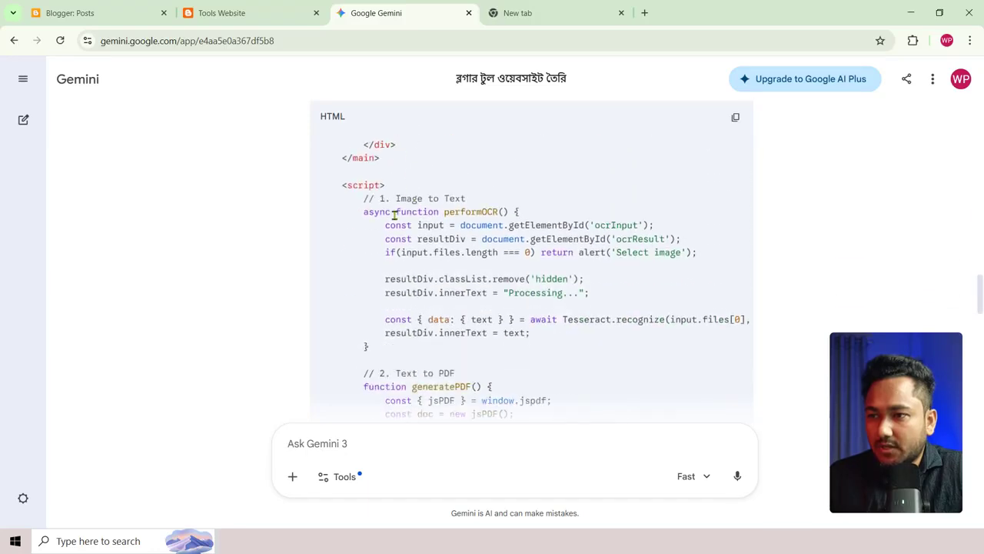
scroll(393, 231, "down", 10)
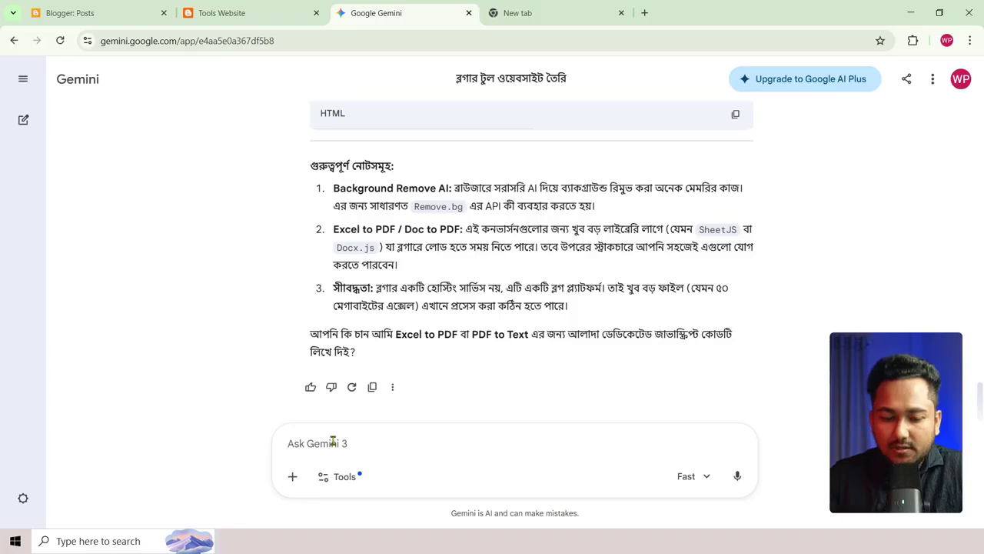
Step: Send Gemini the prompt "সকল টুল একই সাথে দিয়ে দাও এবং সুন্দর একটি ডিজাইন করে দাও" and copy the generated HTML code
type("সকল টুল একই সাথে দিয়ে দাও এবং সুন্দর একটি ডিজাইন করে দাও")
key("Return")
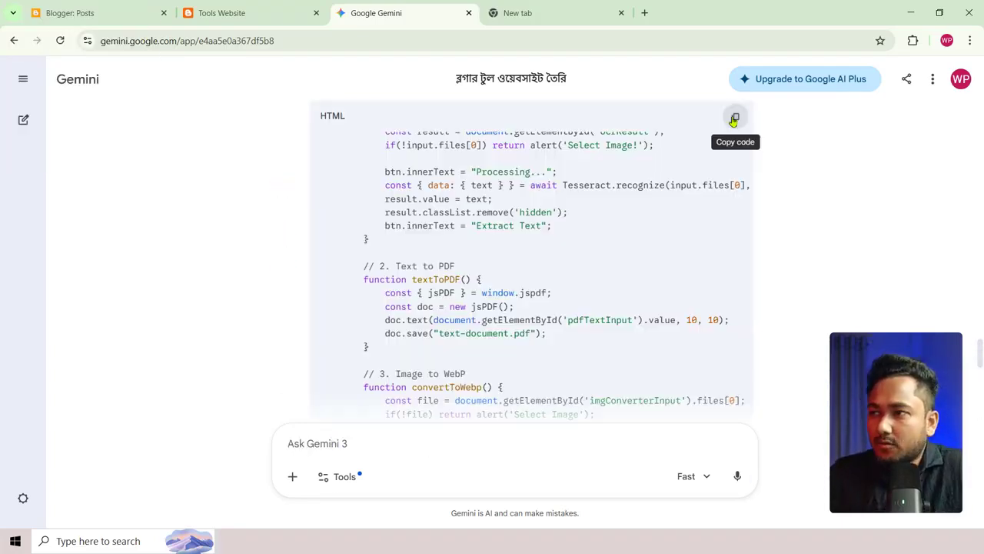
left_click(734, 119)
scroll(499, 242, "up", 15)
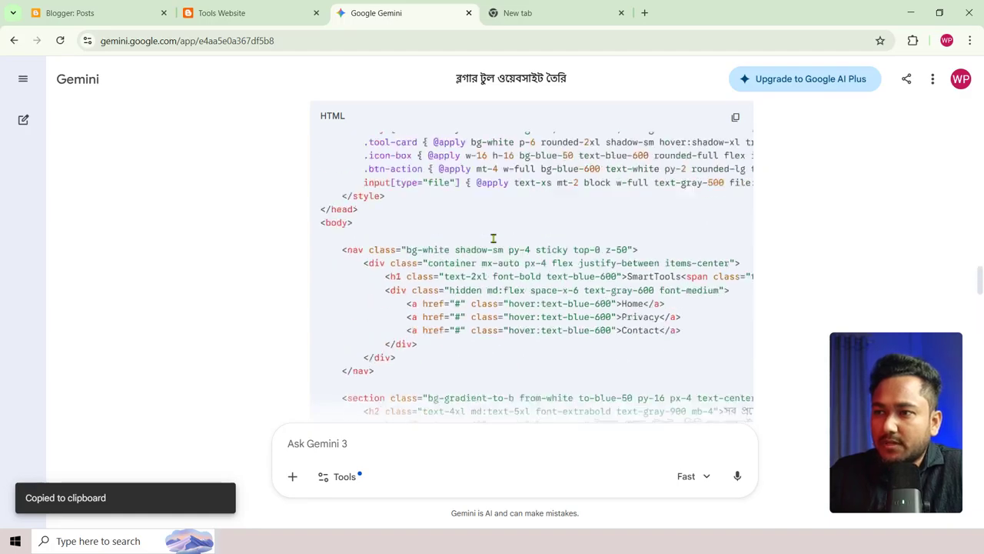
scroll(494, 240, "up", 10)
Step: Switch to the Blogger dashboard and open the theme settings of the Tools Website blog
left_click(213, 8)
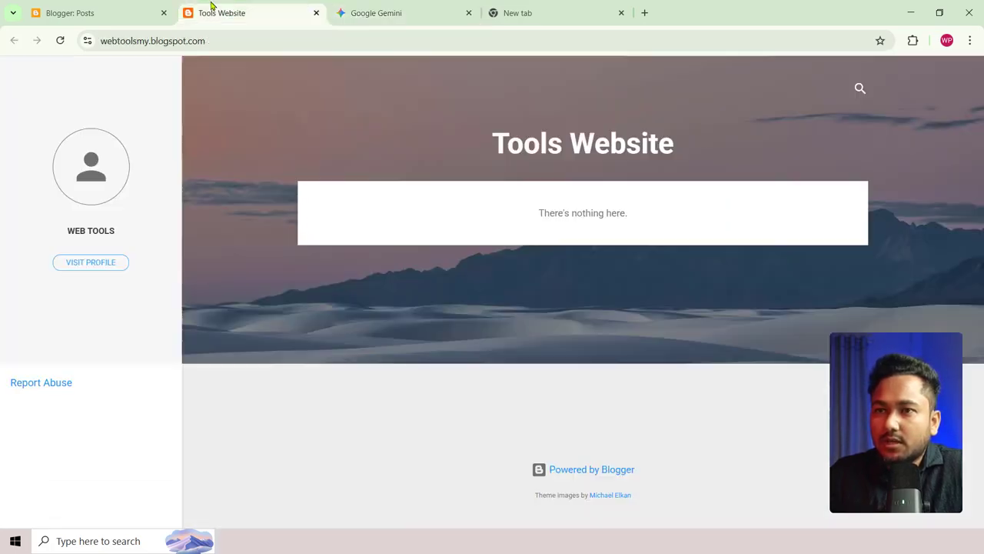
left_click(88, 7)
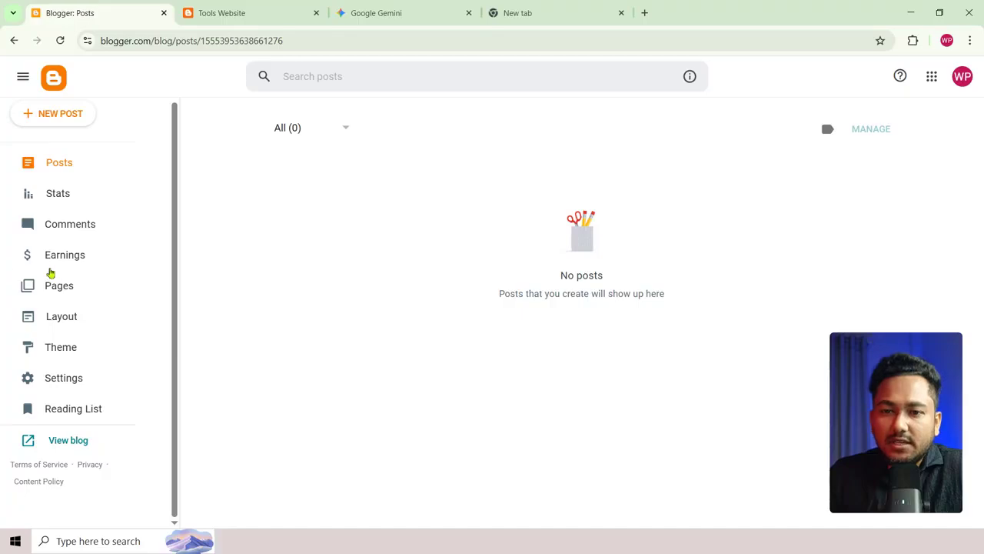
left_click(97, 356)
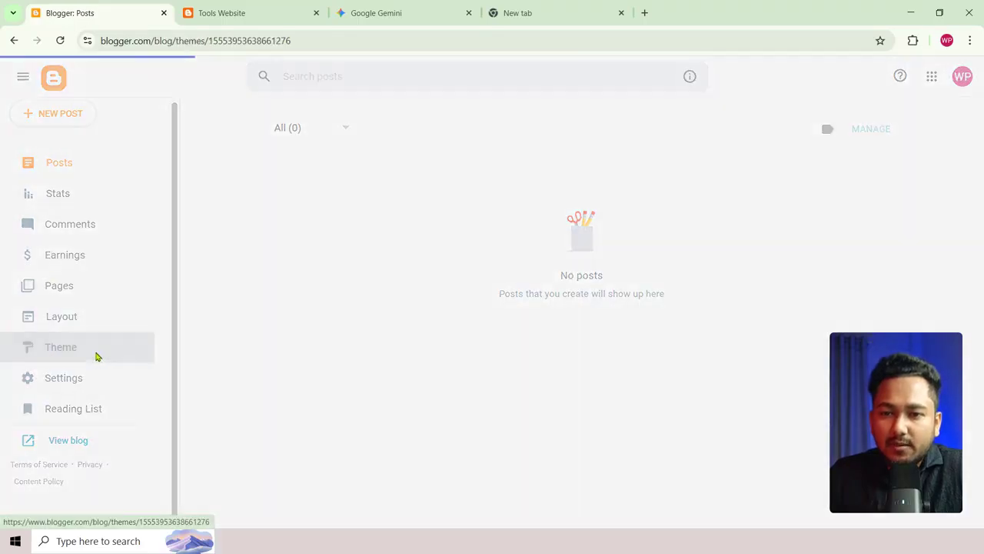
left_click(484, 195)
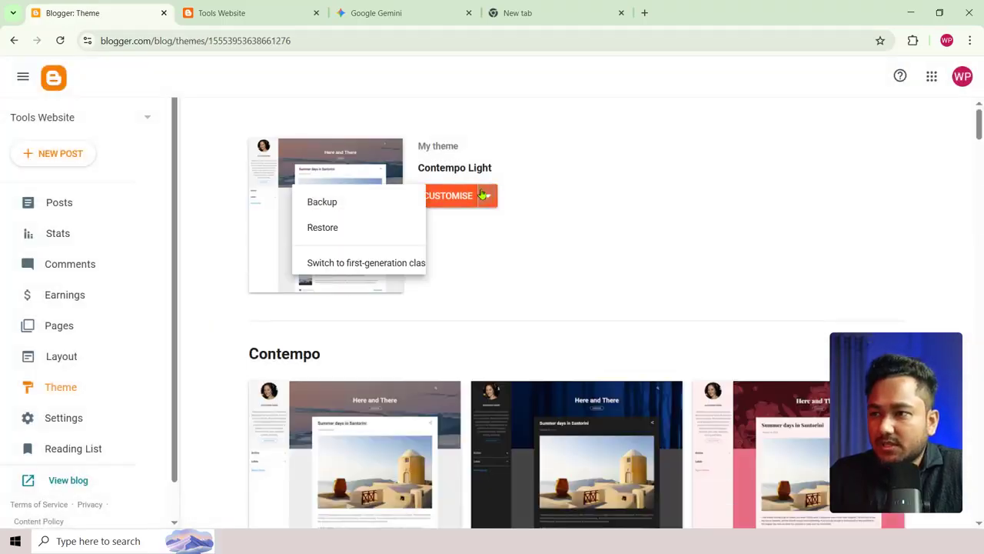
left_click(356, 300)
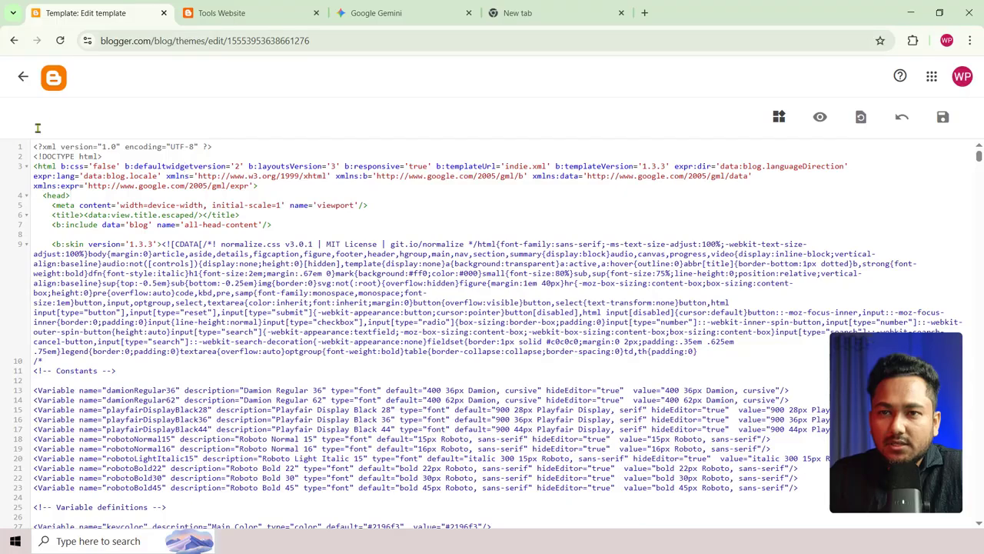
left_click(23, 77)
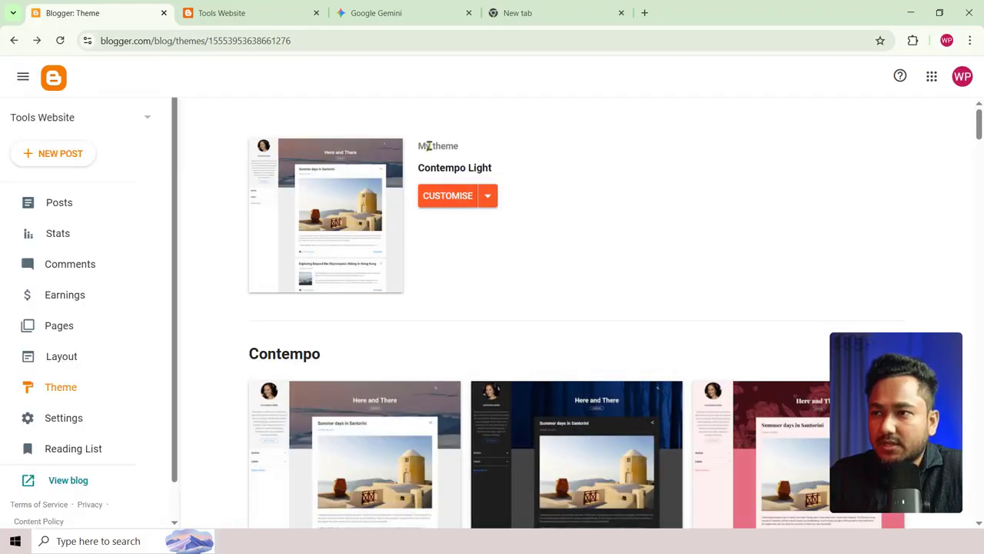
Step: Switch the blog's Contempo Light theme to the first-generation classic theme without a backup
triple_click(430, 145)
double_click(432, 167)
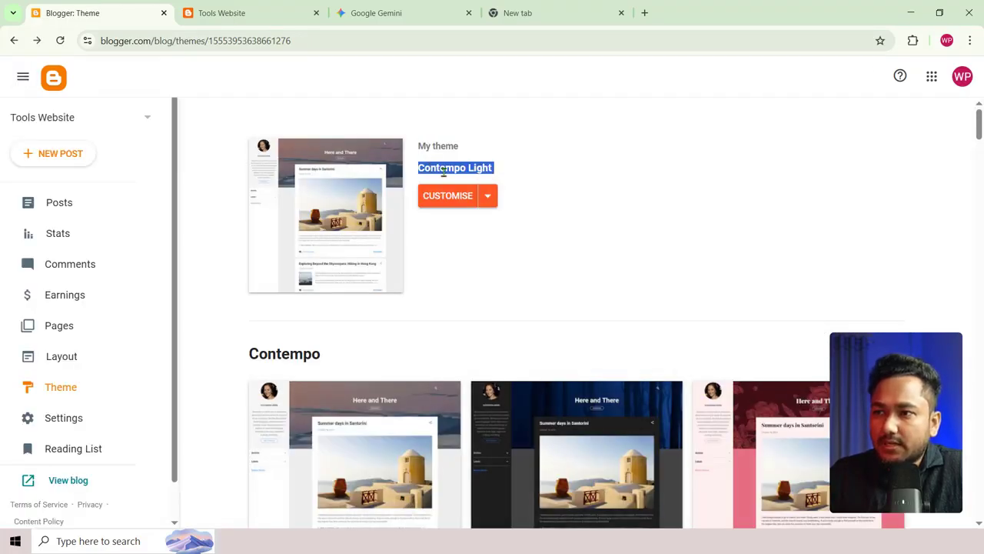
left_click(487, 195)
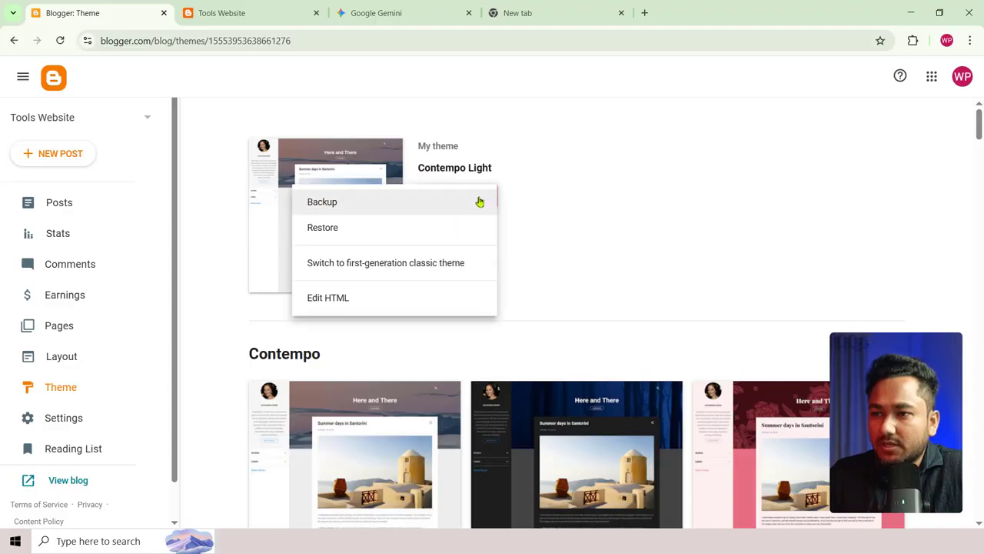
left_click(368, 266)
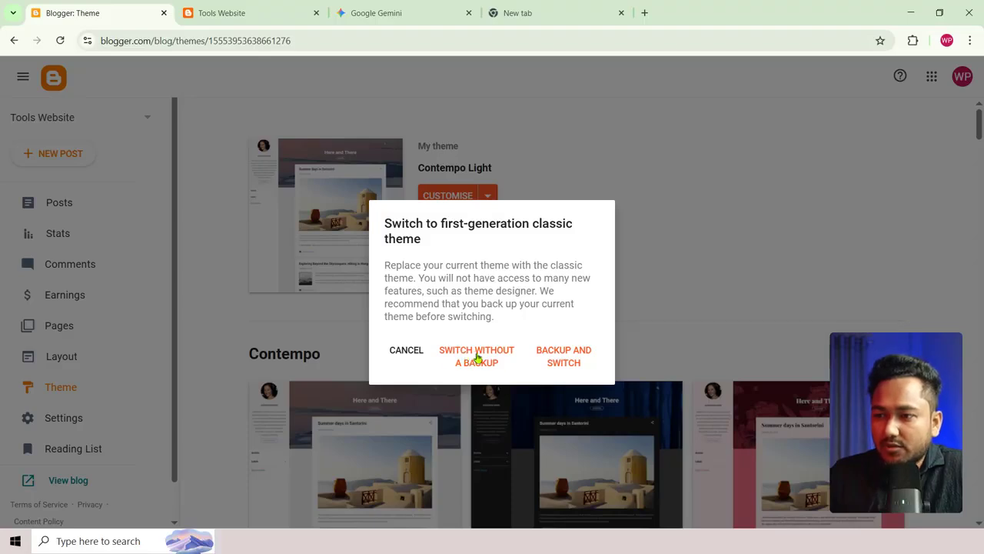
left_click(477, 356)
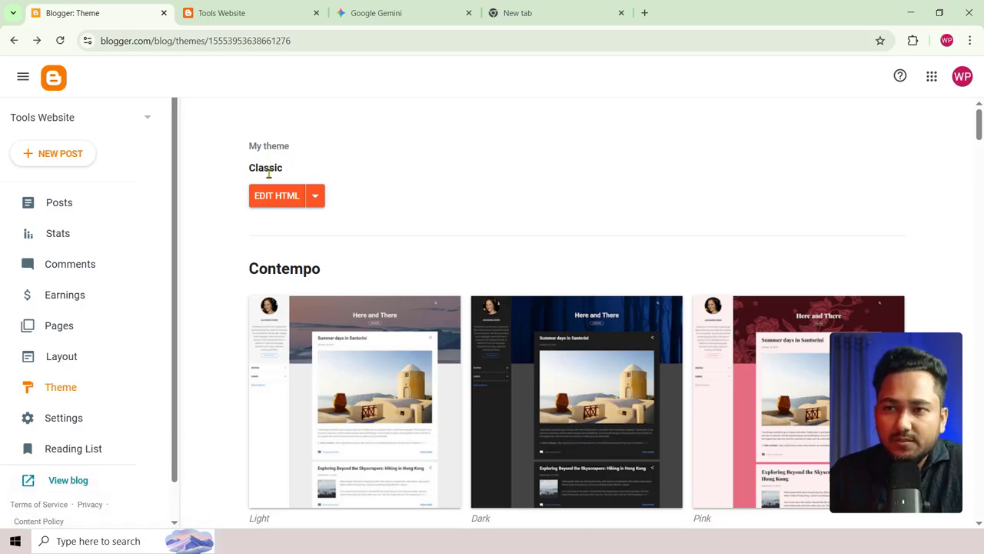
Step: Open the classic theme's HTML for editing and delete all of its existing code
left_click(286, 197)
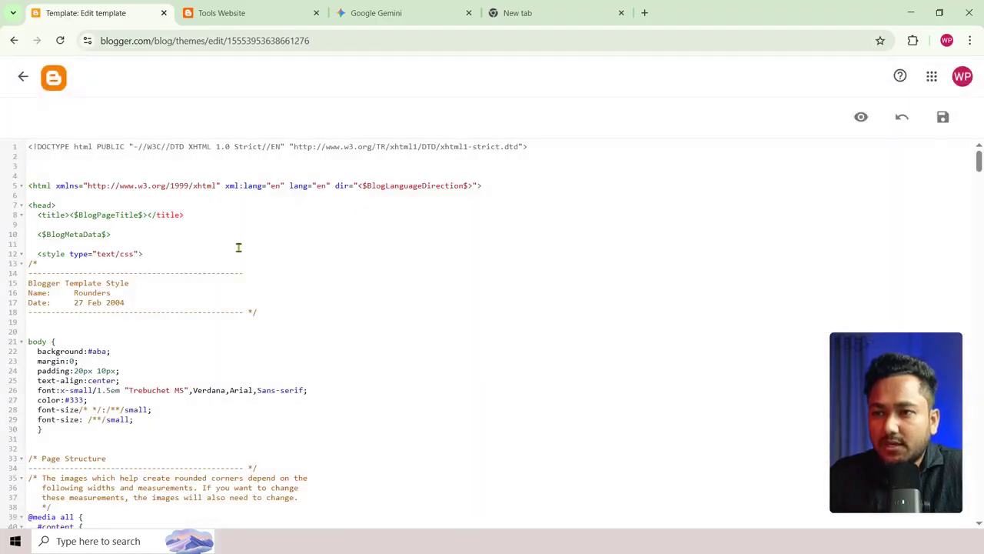
key("ctrl+a")
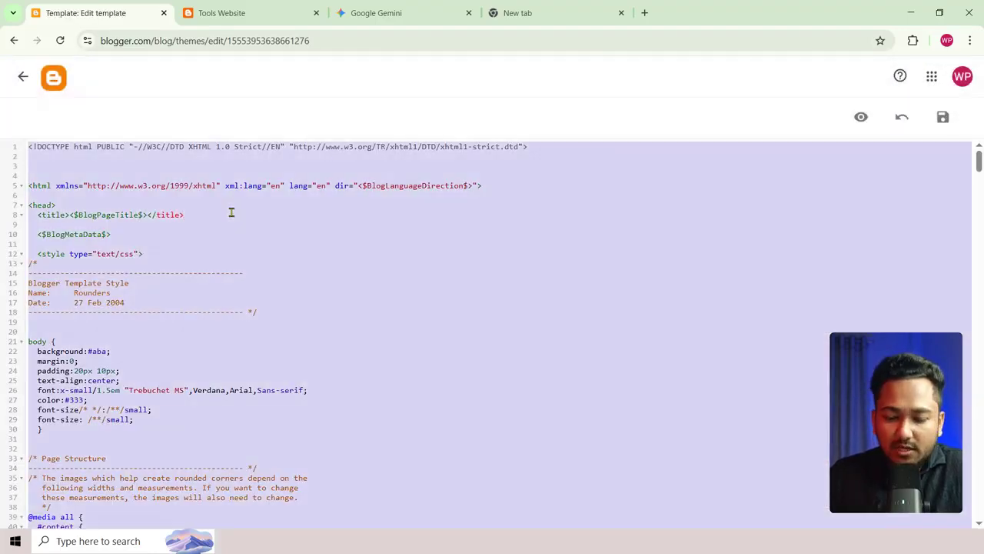
key("BackSpace")
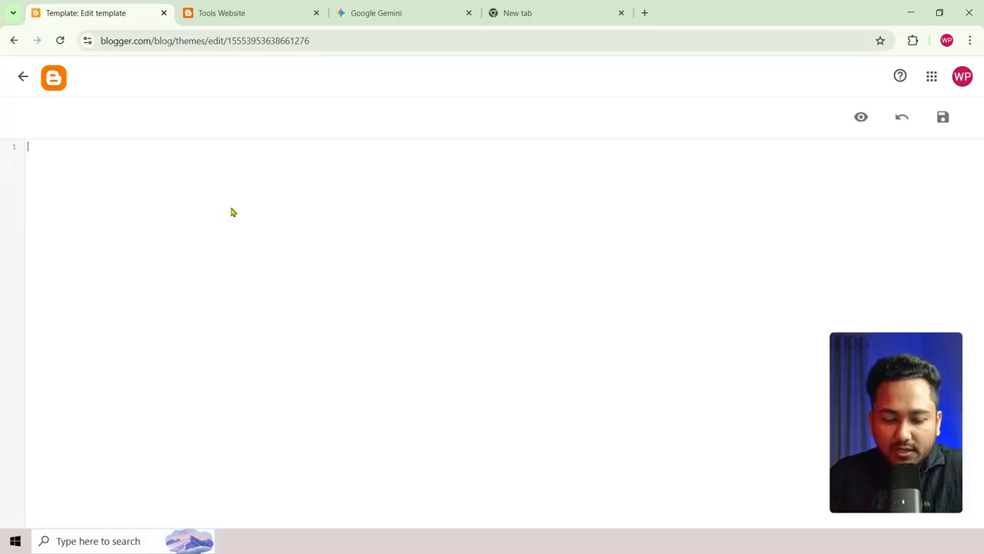
Step: Paste the code copied from Gemini into the empty Blogger template and save the theme
left_click(594, 23)
left_click(431, 23)
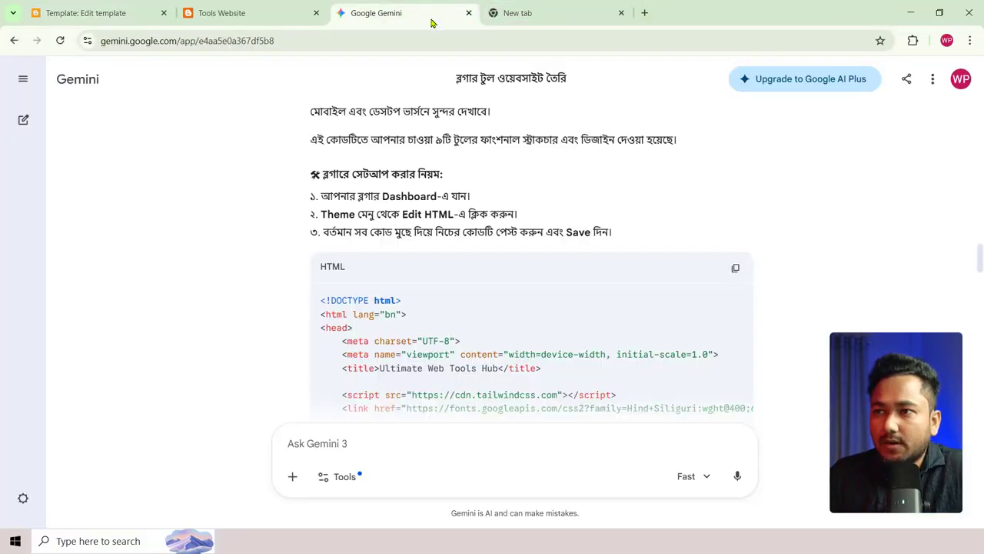
left_click(96, 13)
right_click(169, 187)
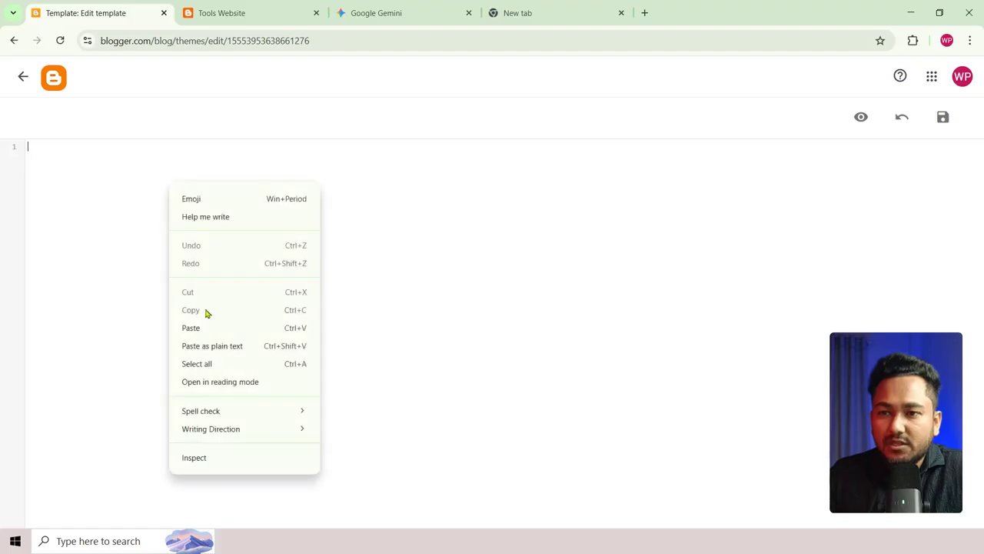
left_click(198, 329)
scroll(269, 230, "up", 20)
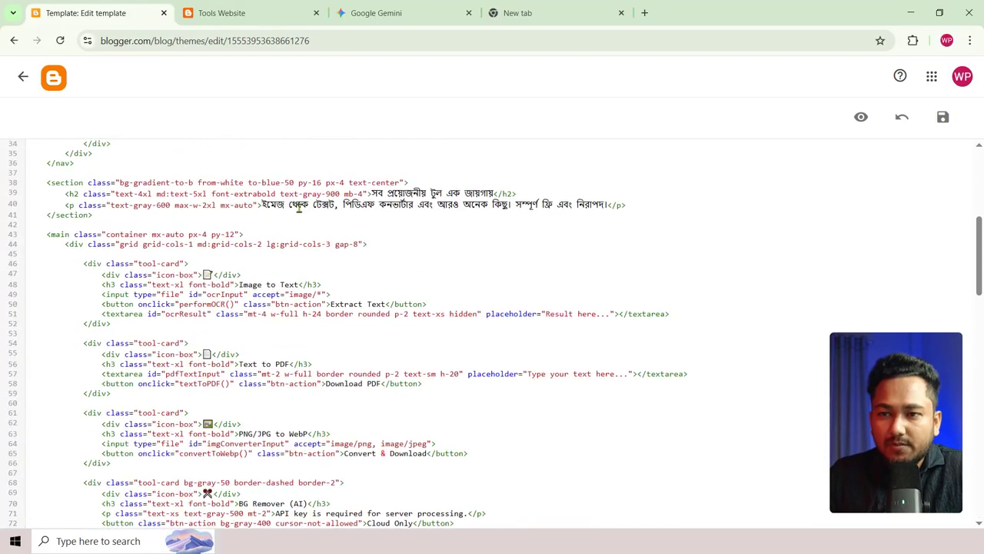
left_click(941, 116)
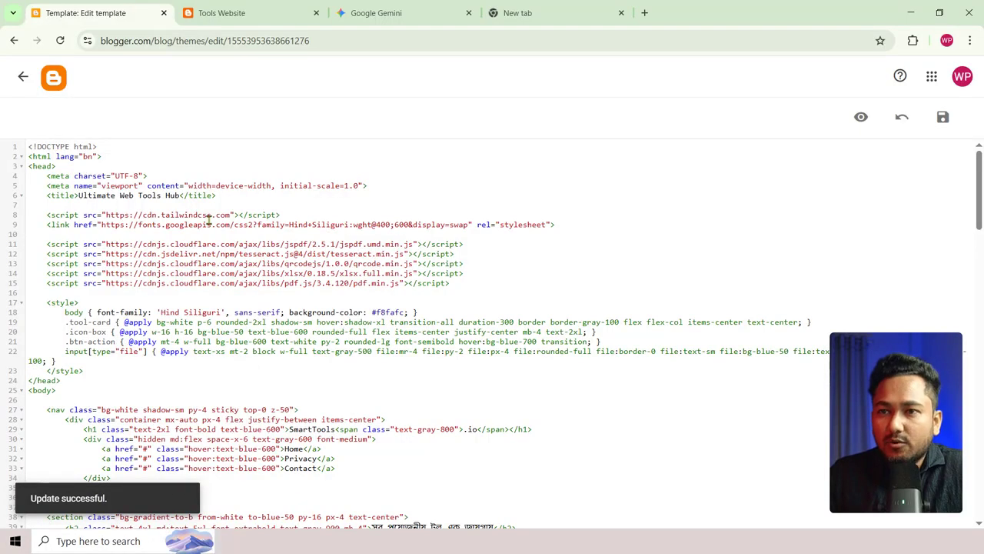
Step: Reload the live Tools Website blog and examine the layout and tool sections of its new homepage
left_click(230, 11)
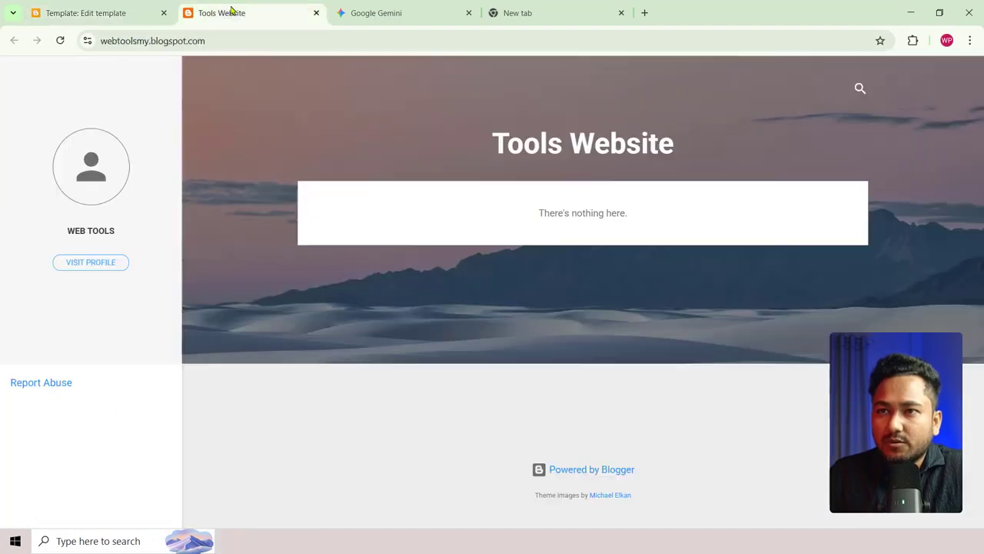
left_click(59, 42)
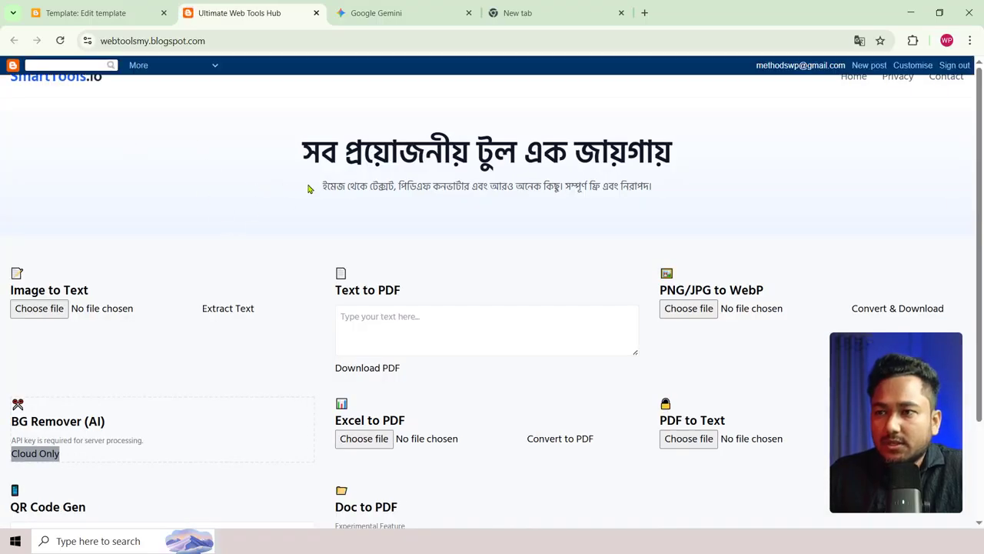
scroll(409, 275, "down", 3)
scroll(406, 302, "up", 3)
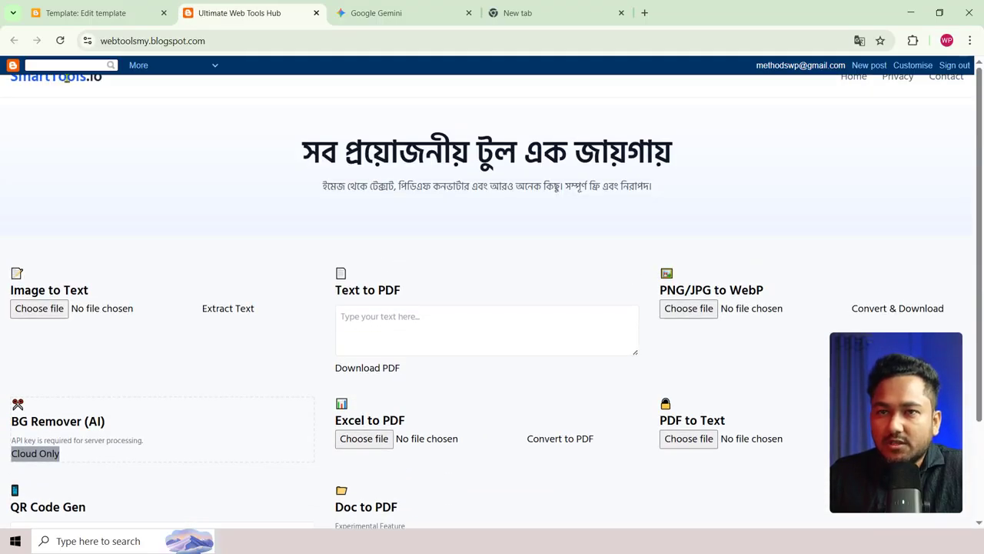
scroll(348, 369, "down", 3)
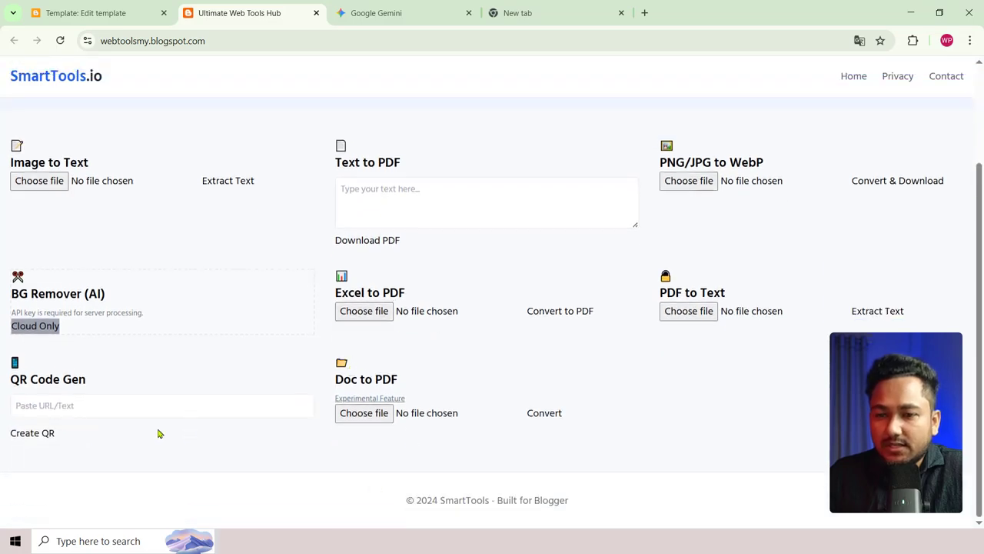
scroll(205, 229, "up", 3)
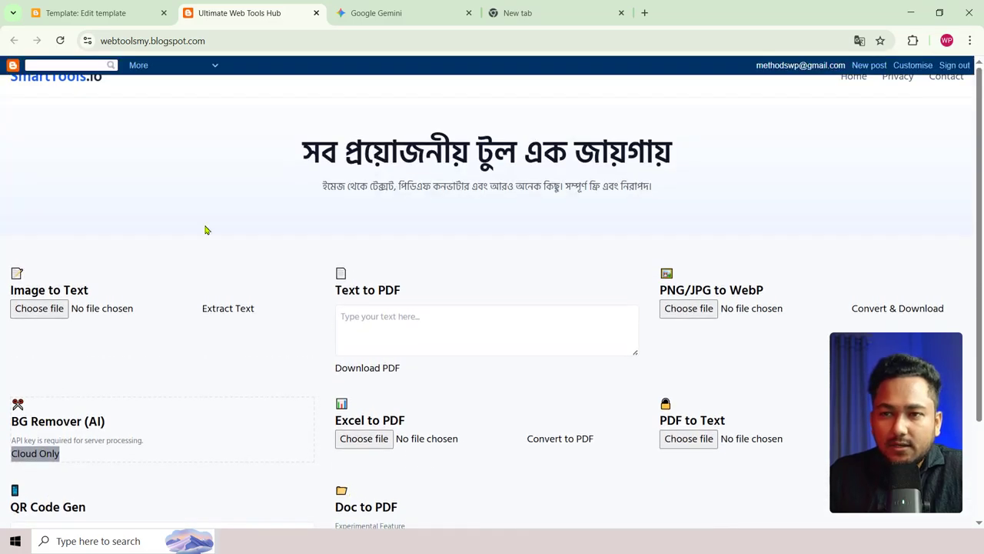
left_click(372, 333)
scroll(222, 193, "down", 3)
scroll(215, 220, "up", 3)
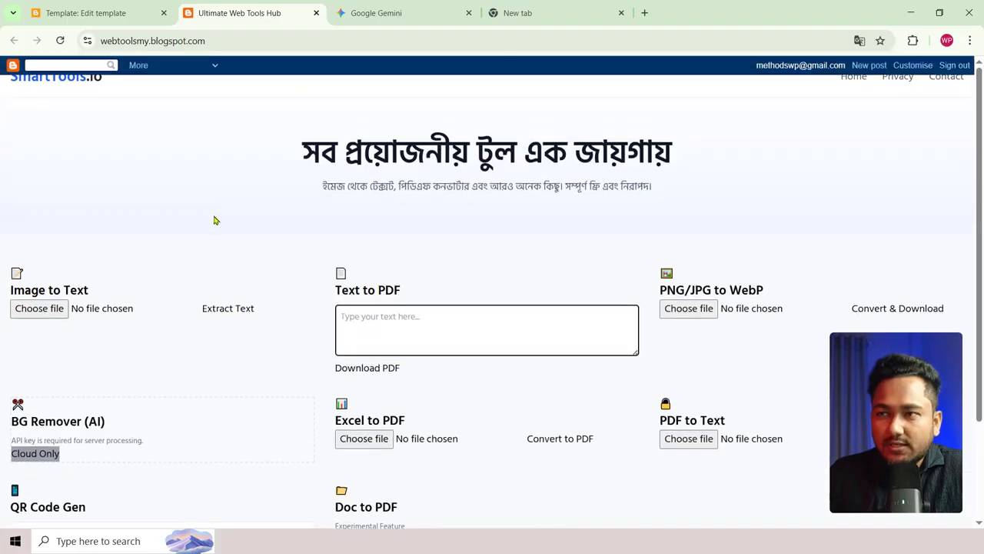
Step: Send Gemini "ডিজাইন আরো প্রফেশনাল এবং এনিমেশন ইফেক্ট দিয়ে দাও", copy its new HTML code and return to the Blogger template editor
left_click(515, 9)
left_click(371, 8)
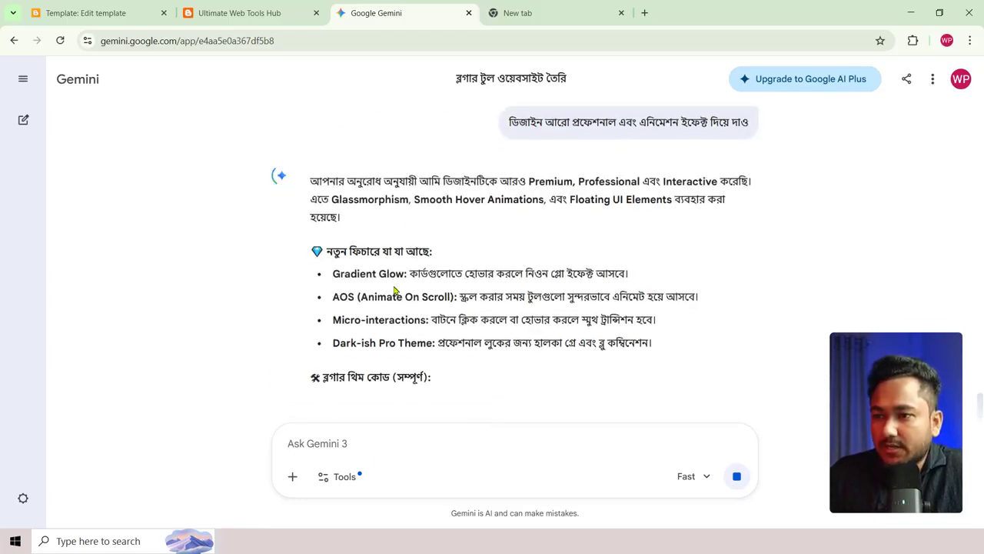
scroll(428, 312, "down", 6)
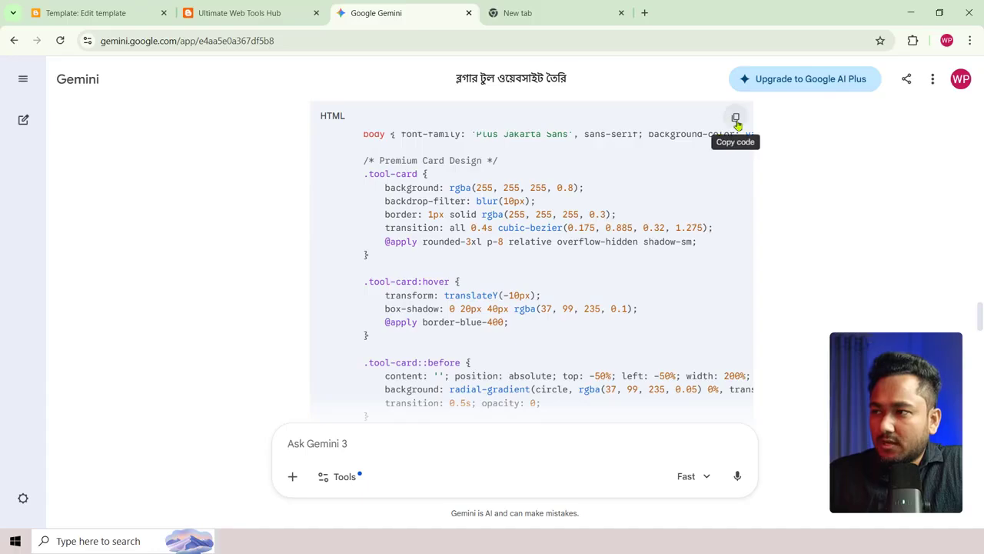
left_click(735, 118)
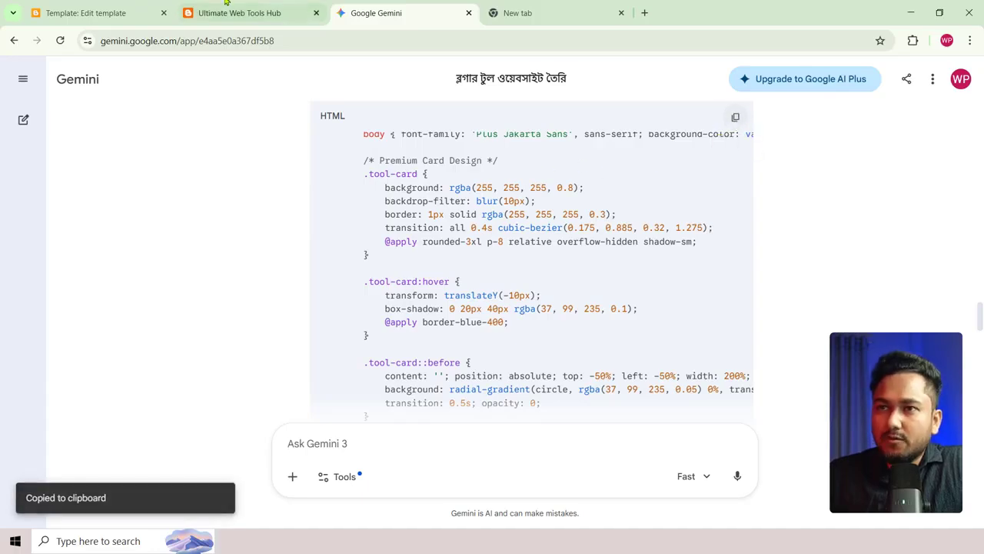
left_click(146, 8)
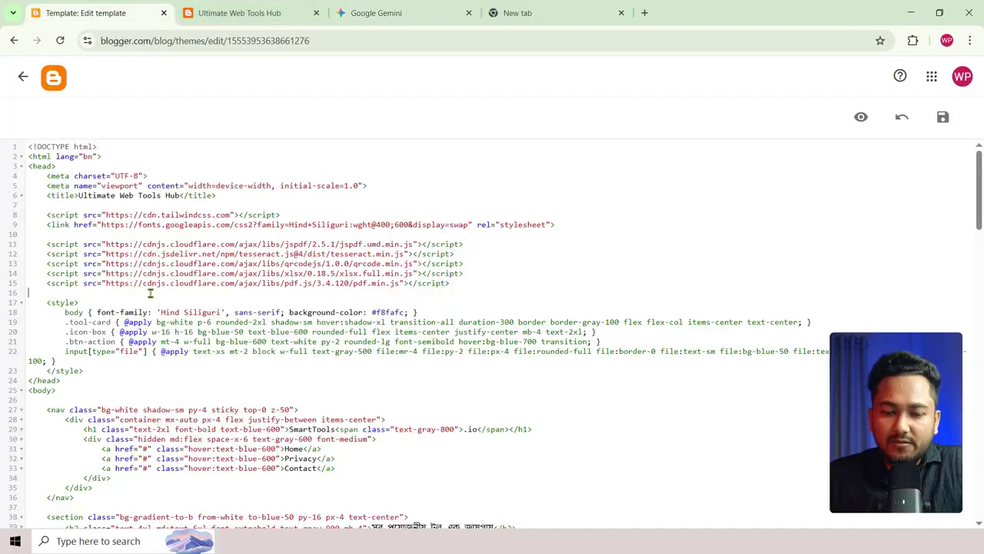
Step: Replace all code in the Blogger template with the HTML copied from Gemini and save the theme
key("ctrl+a")
key("BackSpace")
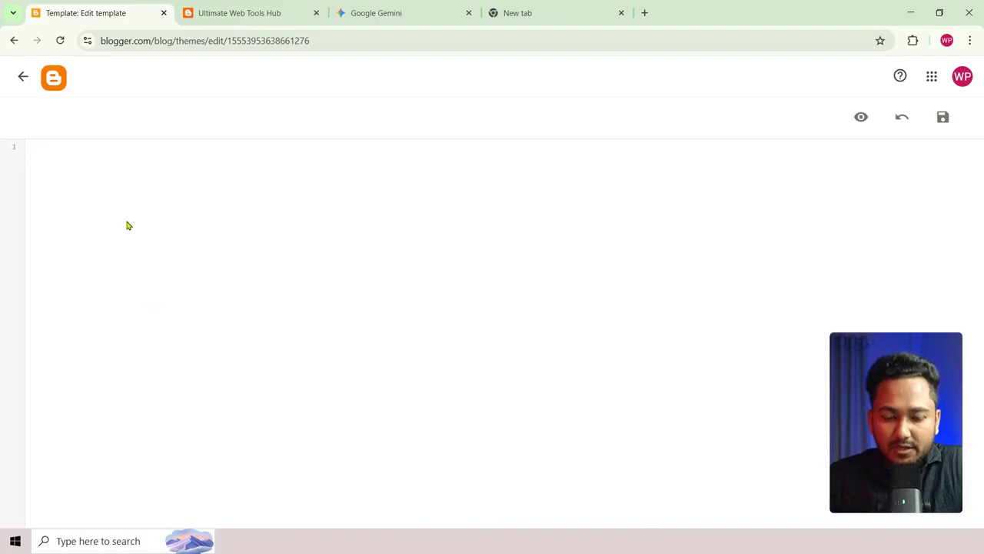
key("ctrl+v")
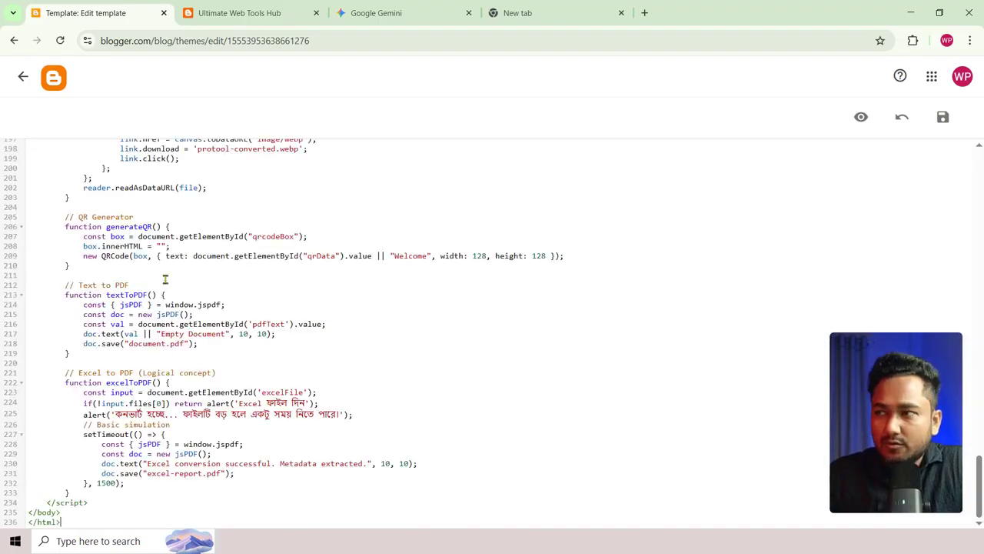
left_click(942, 117)
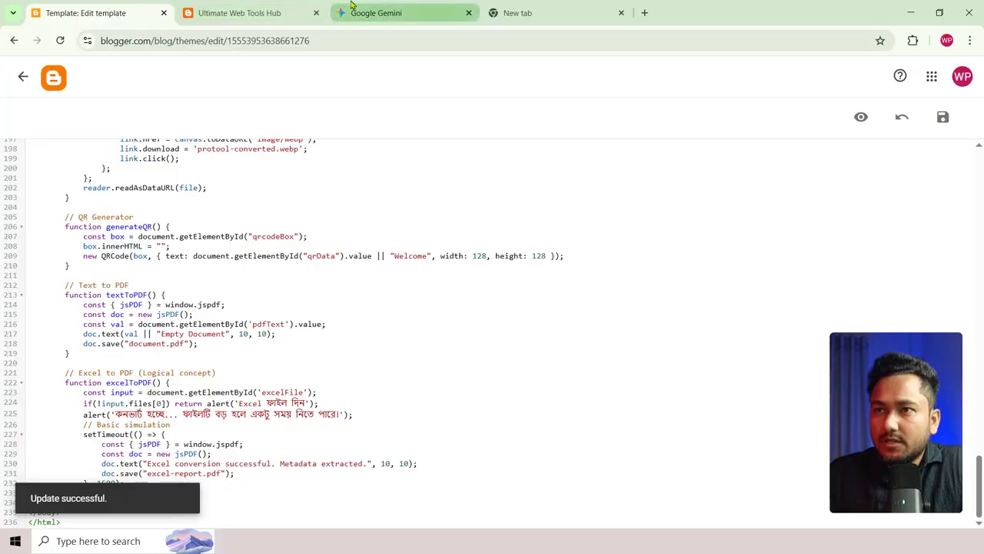
Step: Reload the live blog and examine the redesigned homepage's heading, tool cards, buttons and footer
left_click(194, 6)
left_click(62, 40)
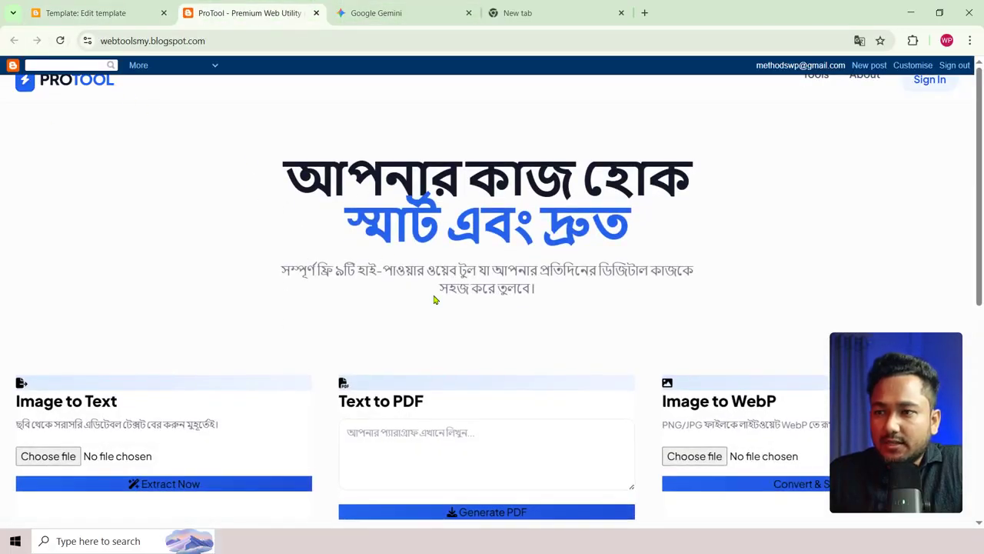
scroll(427, 285, "down", 4)
scroll(88, 310, "up", 3)
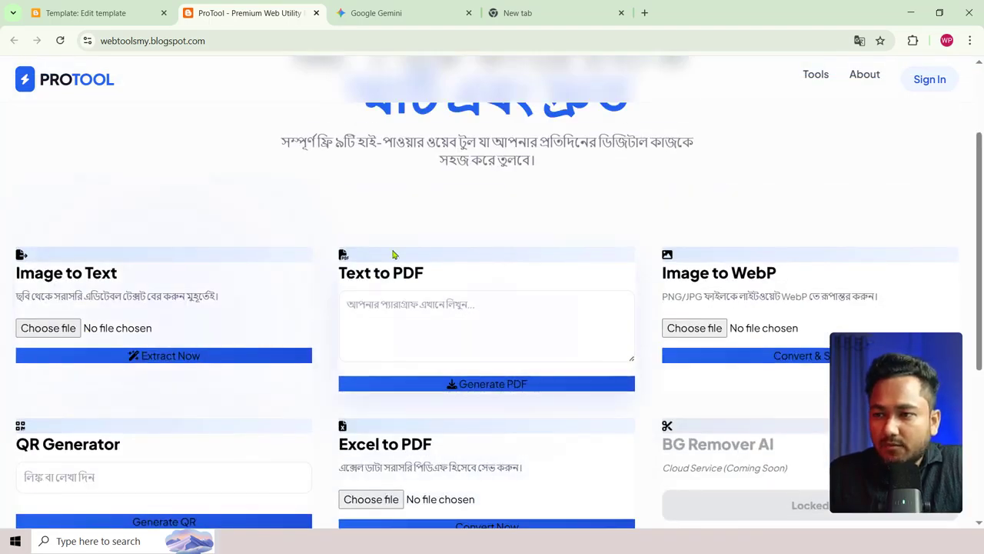
scroll(409, 351, "down", 4)
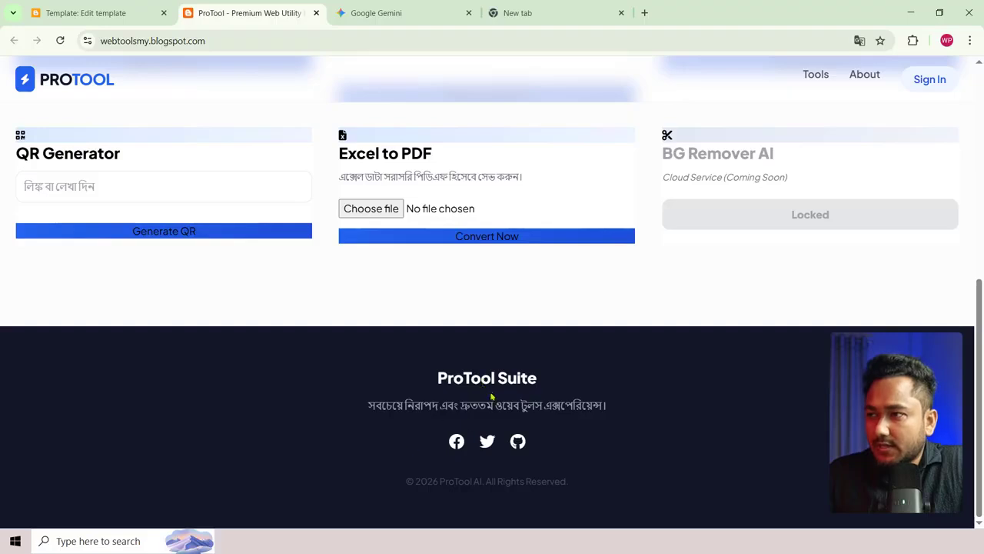
scroll(492, 396, "up", 4)
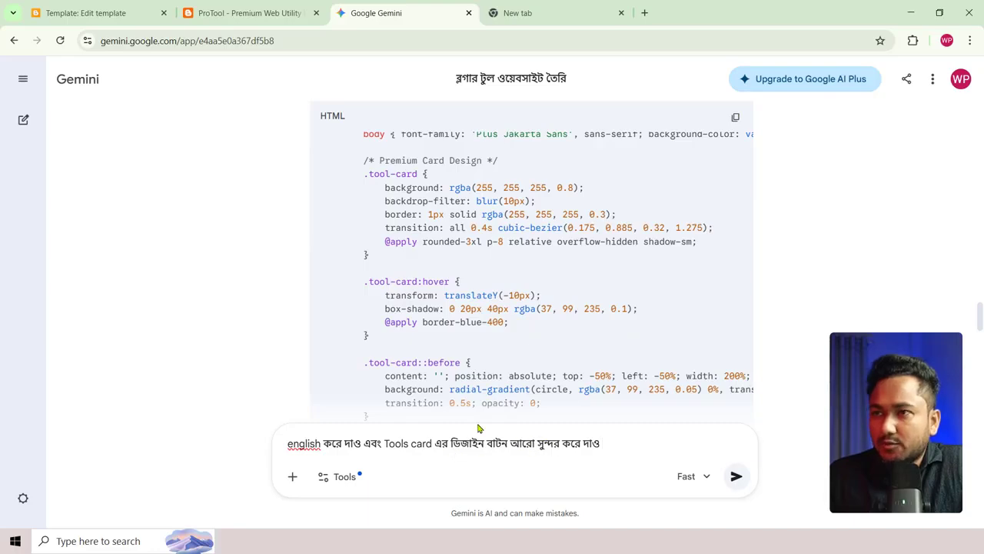
left_click(227, 10)
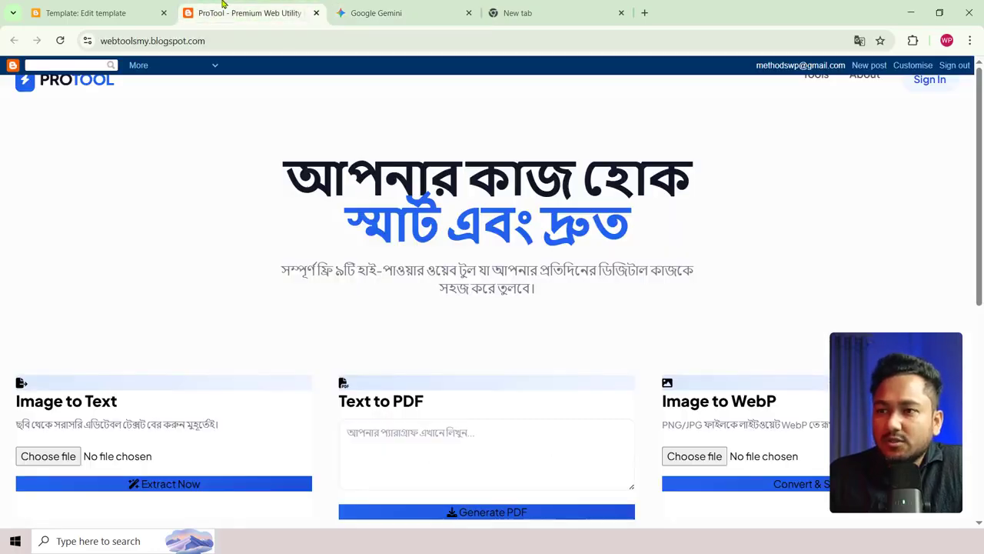
scroll(431, 392, "down", 3)
scroll(409, 169, "up", 1)
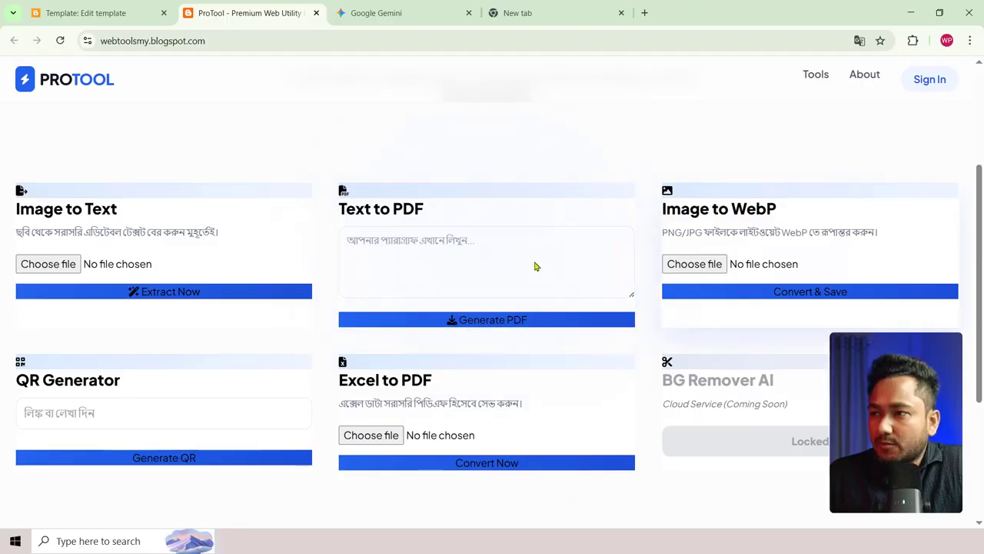
Step: Replace the Blogger template code with Gemini's English version, save the theme and reload the live blog
key("ctrl+Tab")
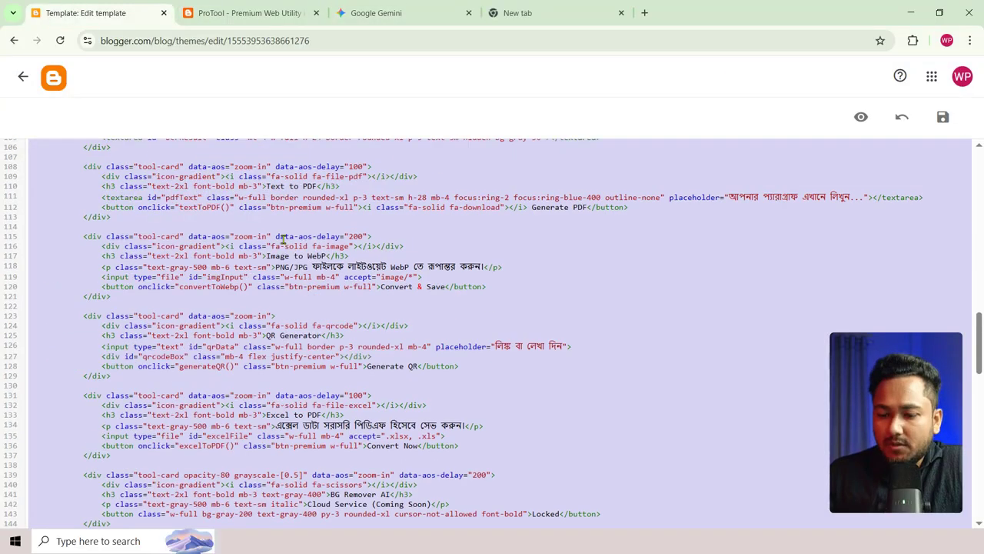
scroll(286, 236, "up", 6)
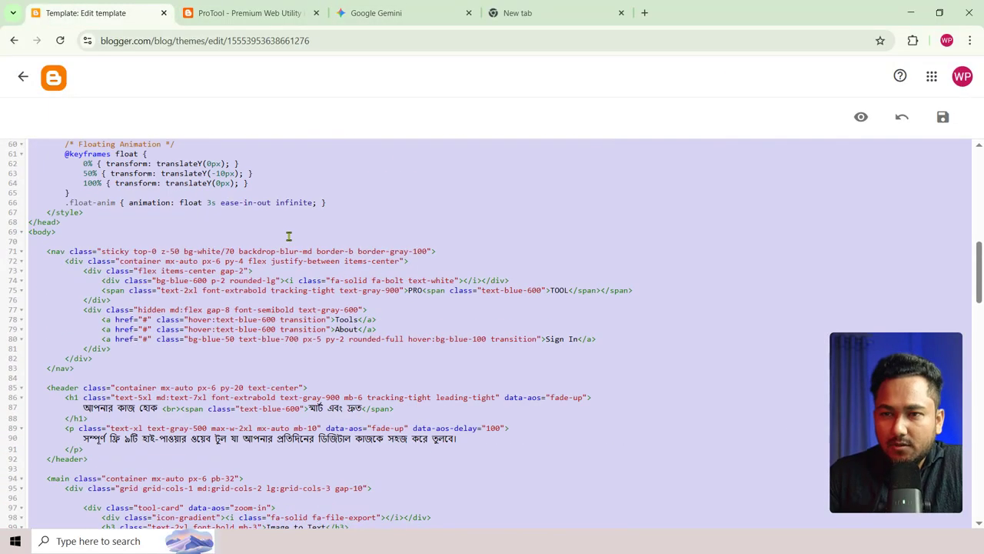
key("BackSpace")
key("ctrl+v")
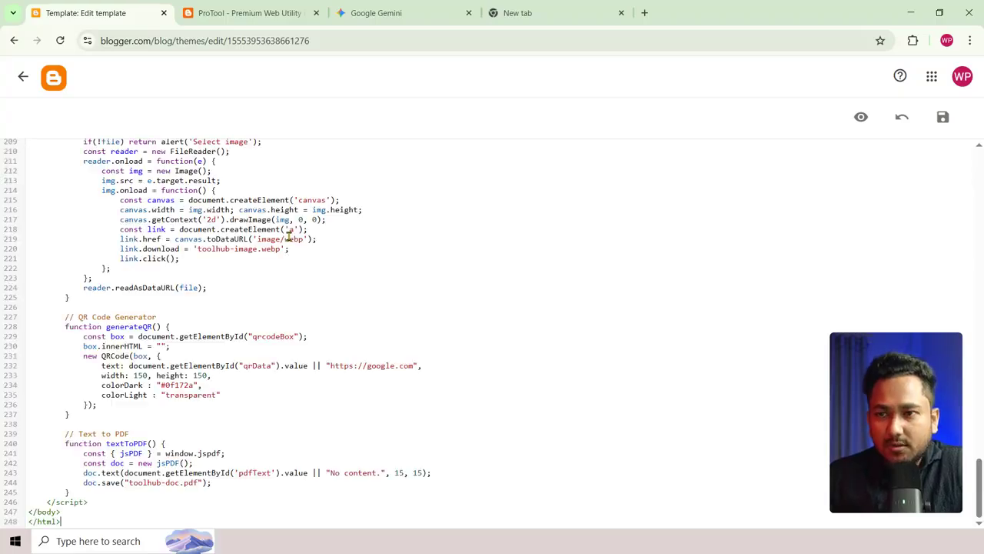
left_click(942, 116)
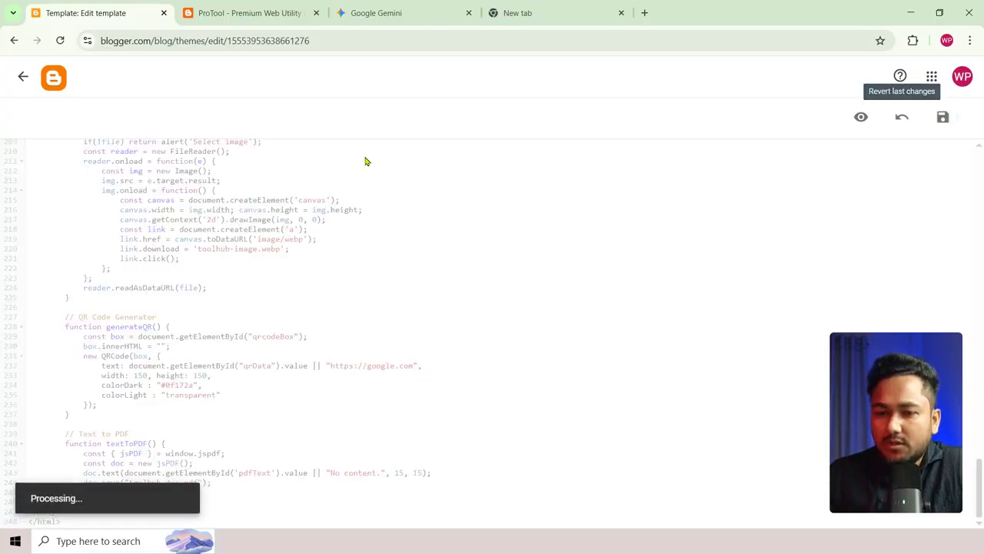
left_click(305, 6)
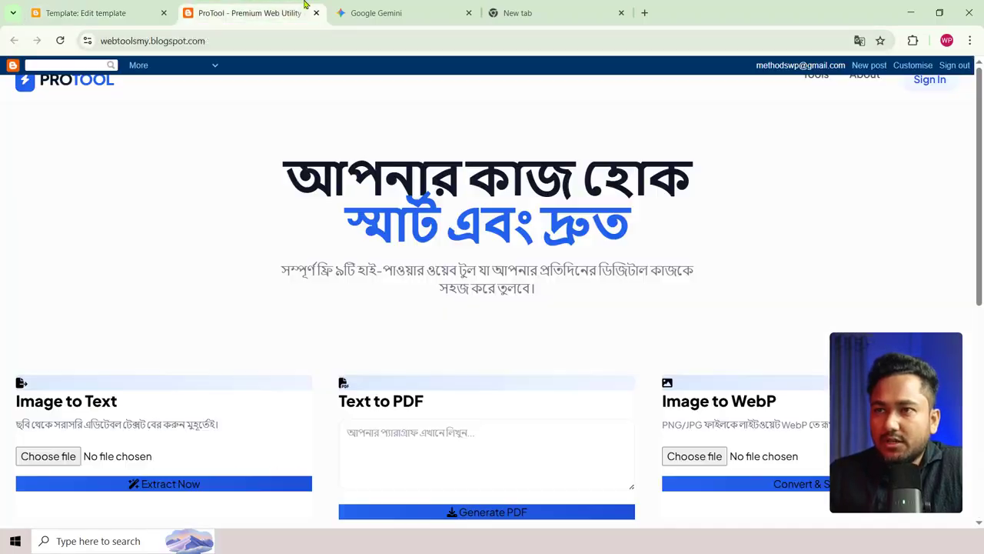
left_click(60, 40)
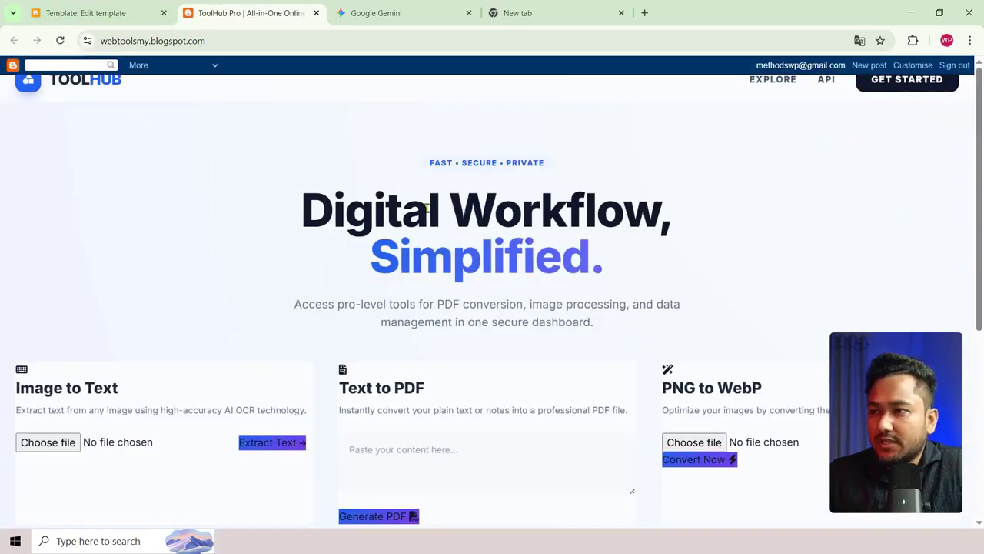
Step: Return to the Gemini conversation and copy its latest HTML code
left_click(513, 7)
left_click(397, 6)
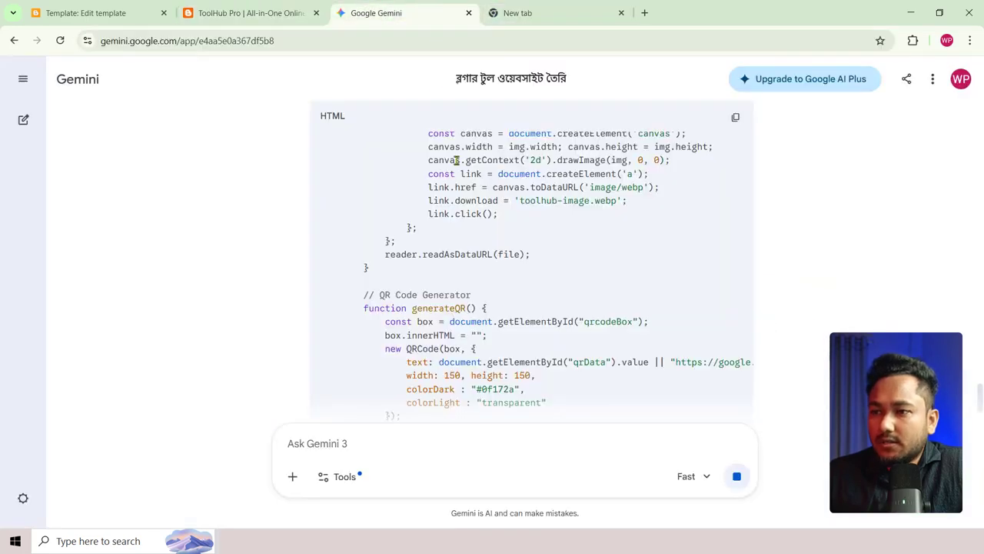
left_click(734, 117)
Step: Search Google for deepseek in the empty browser tab, open the official DeepSeek site and switch it to English
left_click(555, 15)
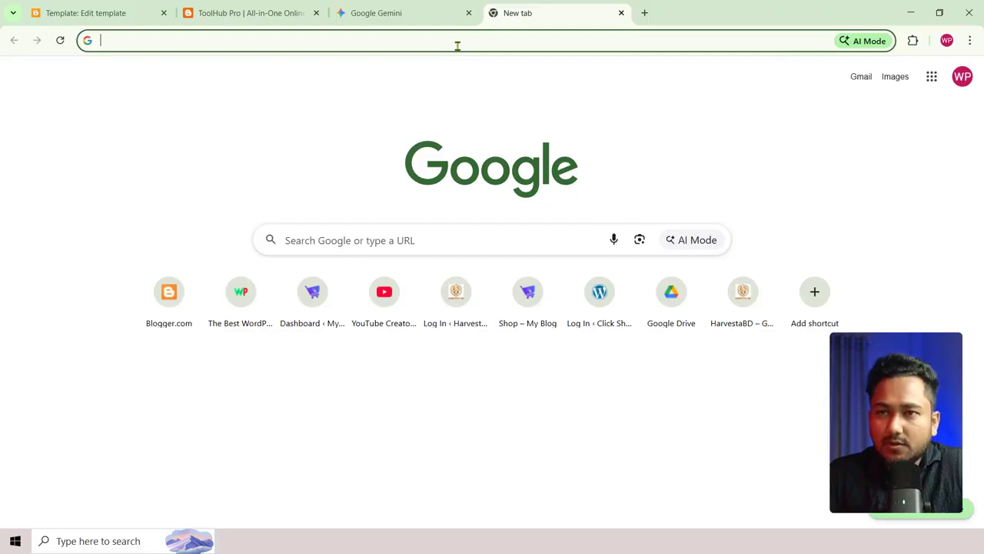
type("d")
key("BackSpace")
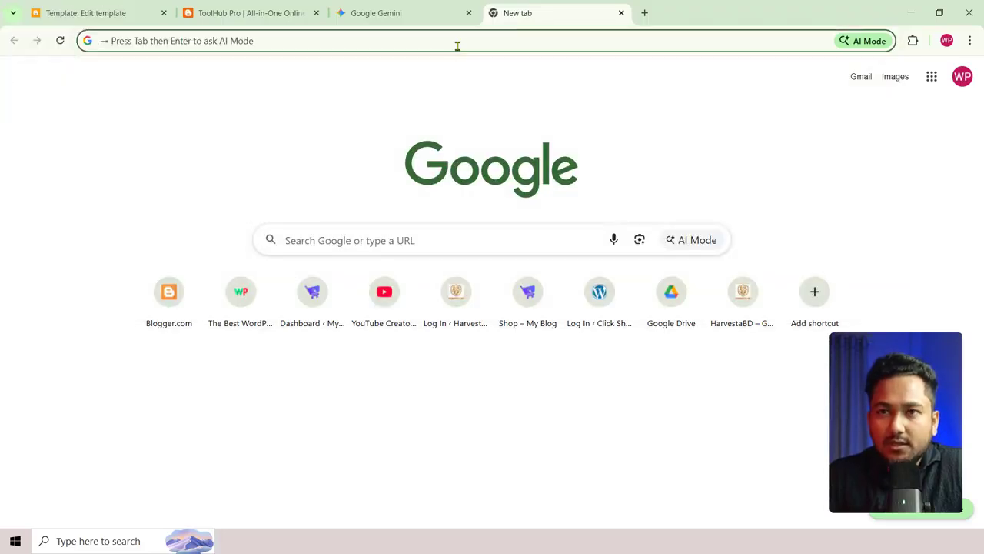
type("deep")
key("Return")
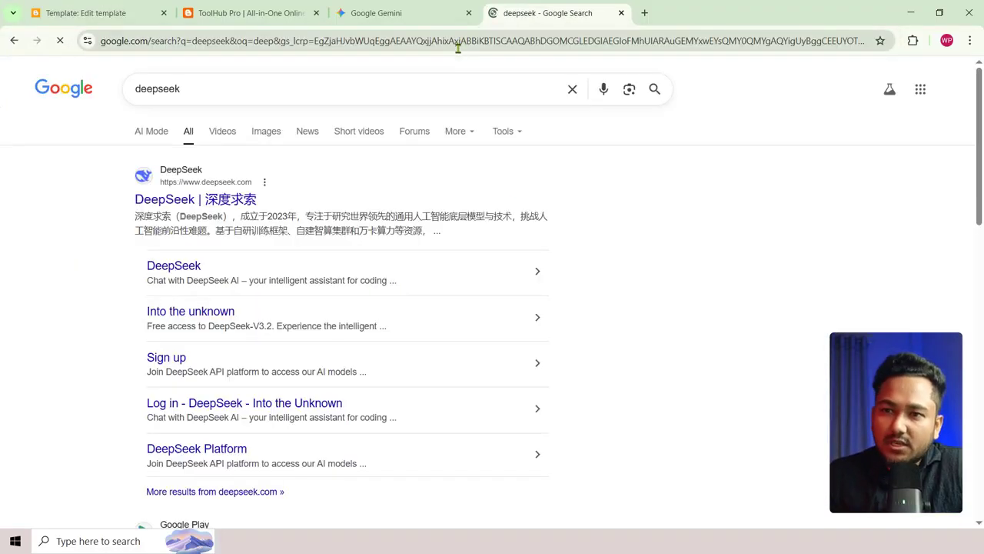
left_click(192, 200)
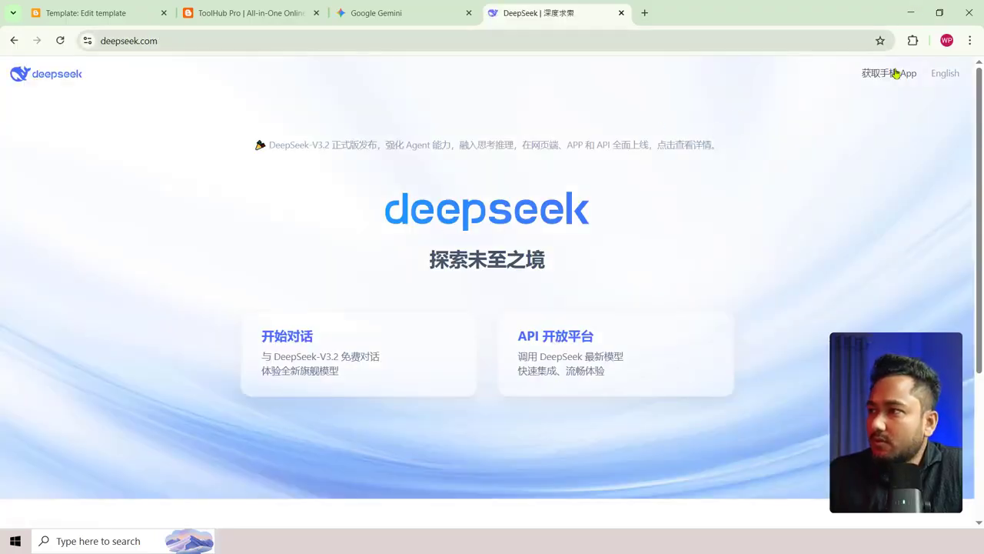
left_click(944, 74)
mouse_move(891, 77)
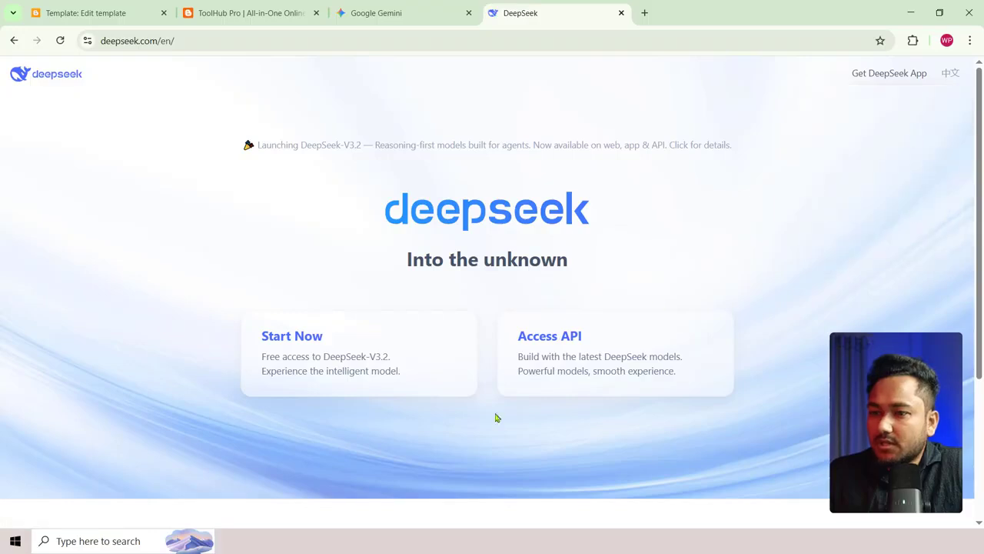
Step: Open the DeepSeek chat and sign in with the existing Google account
left_click(299, 351)
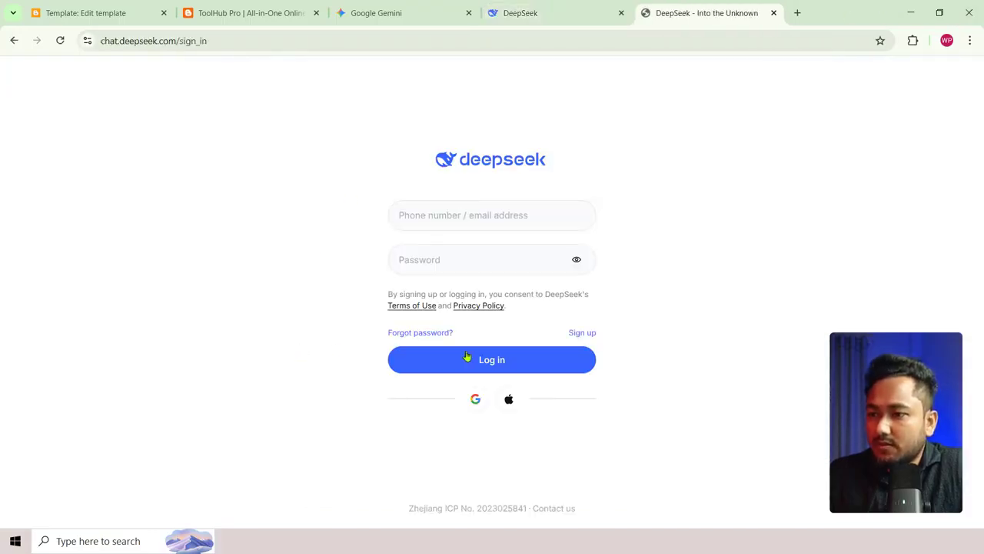
left_click(475, 399)
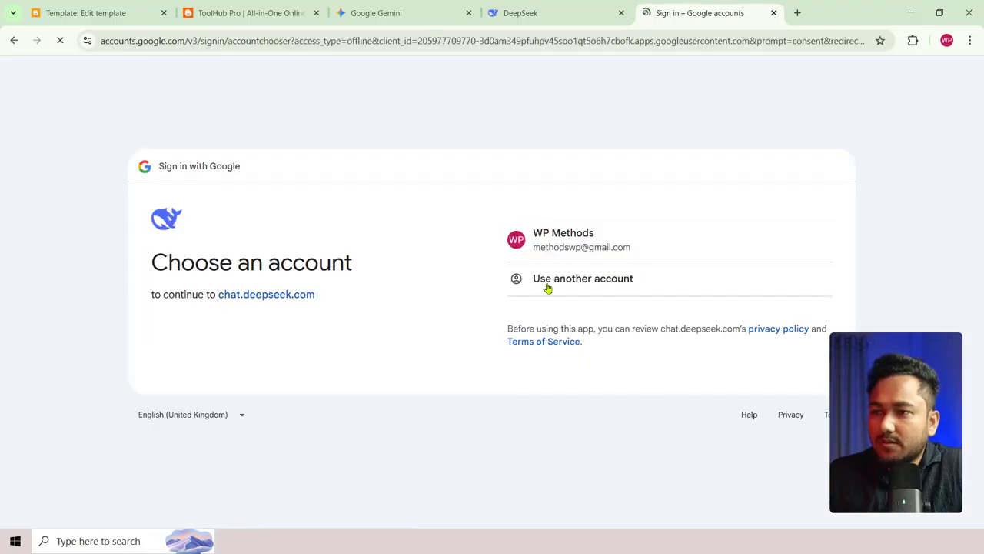
left_click(569, 248)
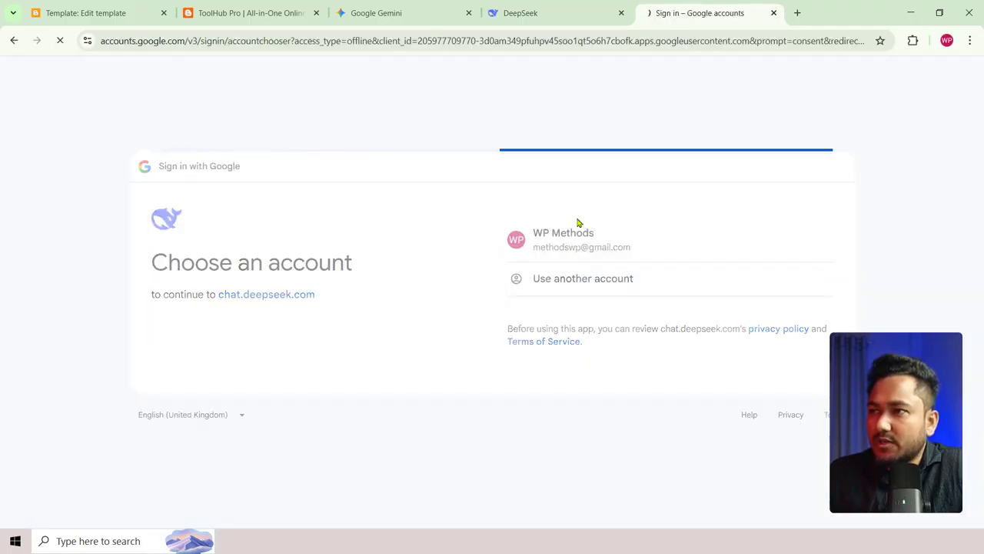
left_click(752, 413)
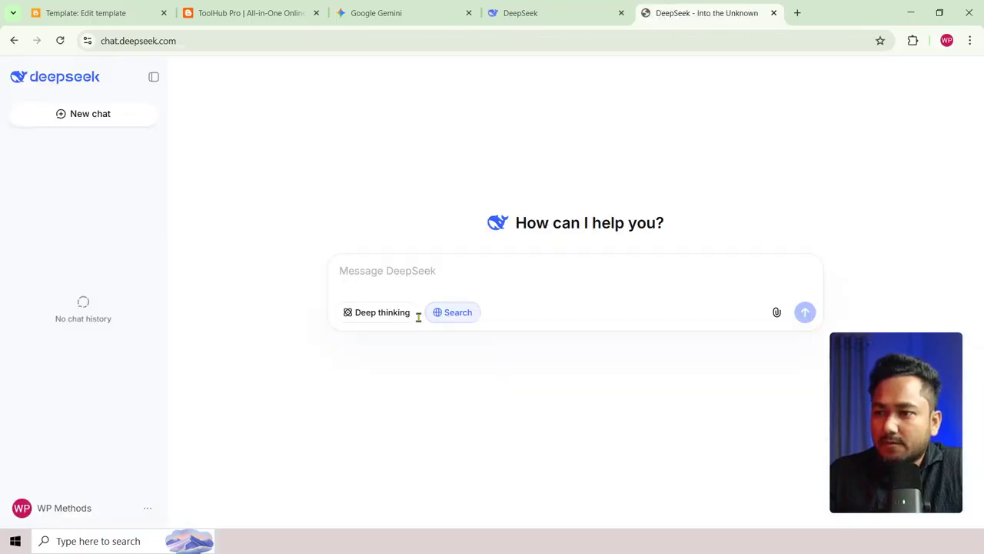
Step: Paste the copied HTML code into the DeepSeek message, add a Bengali instruction below it and send it
key("ctrl+v")
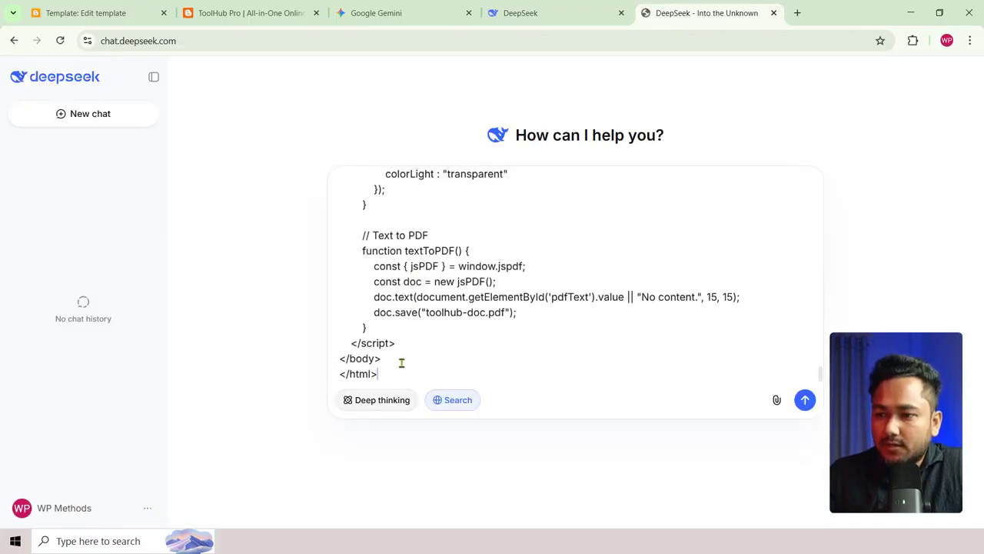
key("shift+Return")
key("shift+Return")
key("shift+Return")
type("e")
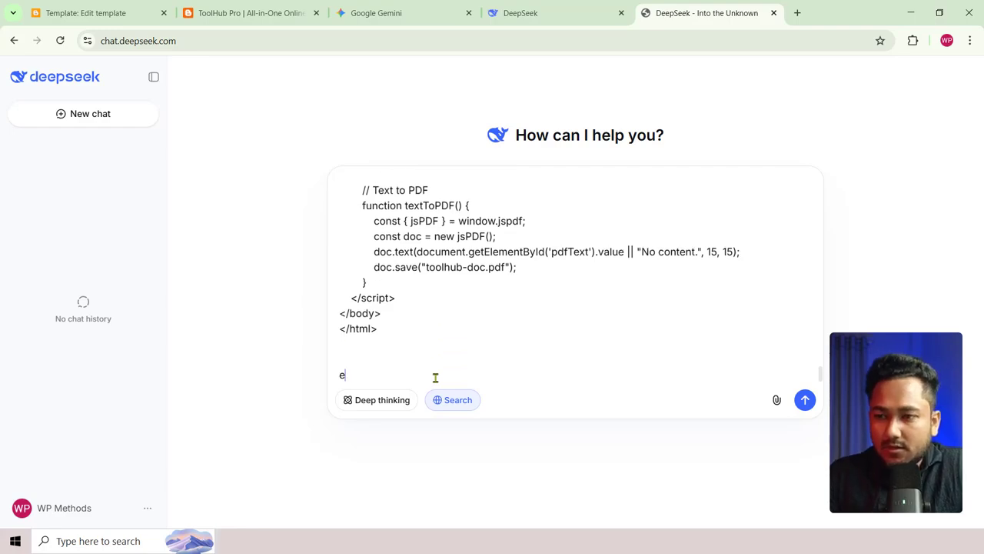
key("BackSpace")
type("e")
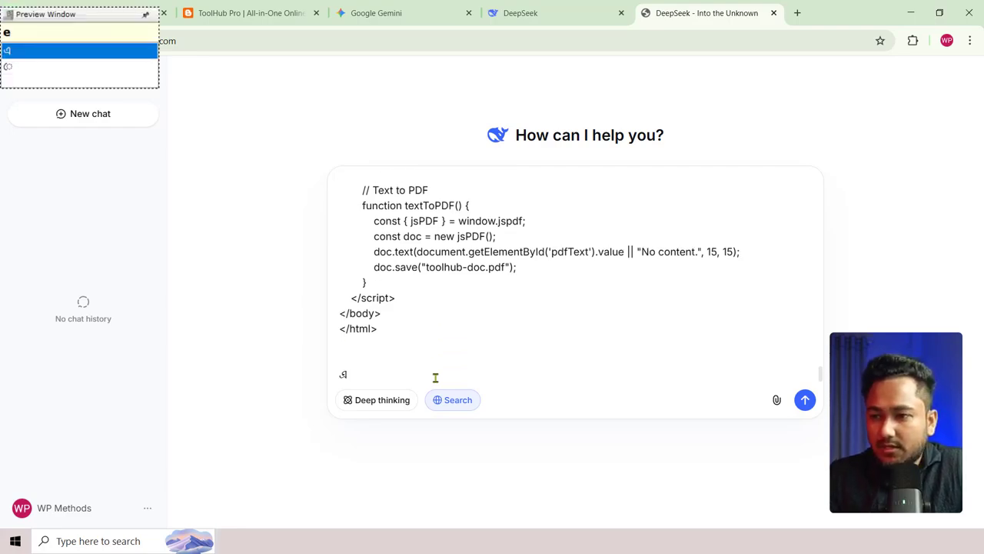
type("Ti")
key("Return")
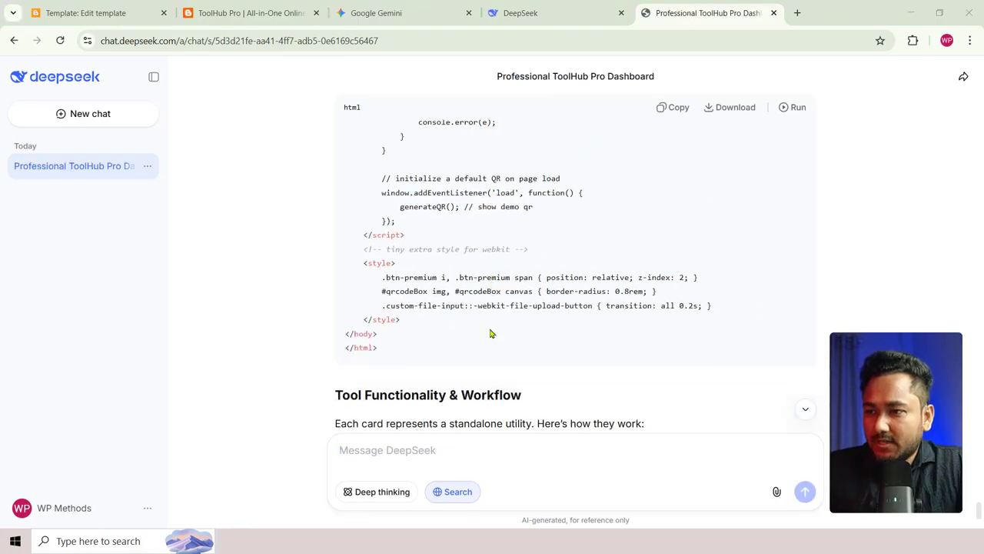
Step: Look through the end of DeepSeek's reply and copy the full HTML code it generated
scroll(487, 325, "down", 2)
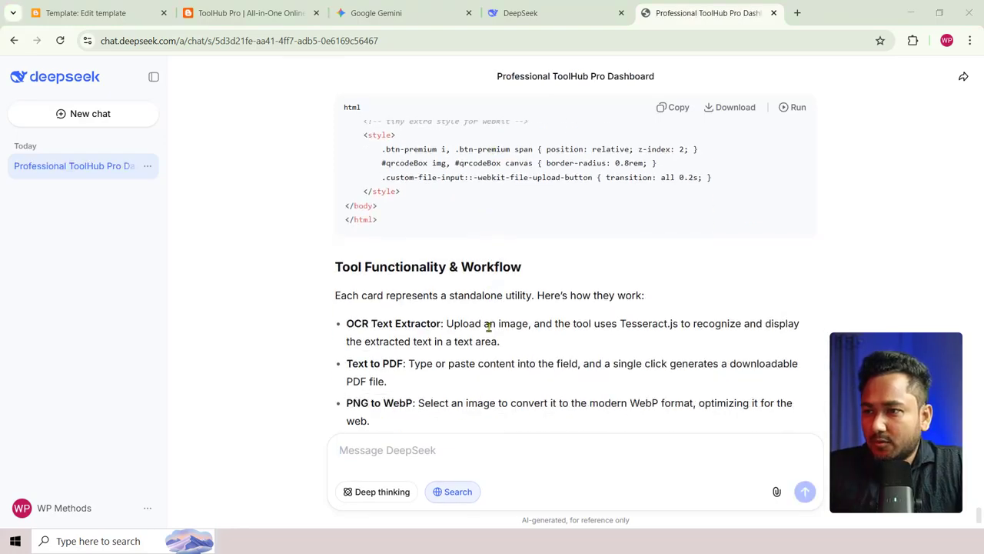
scroll(327, 175, "up", 10)
left_click(678, 109)
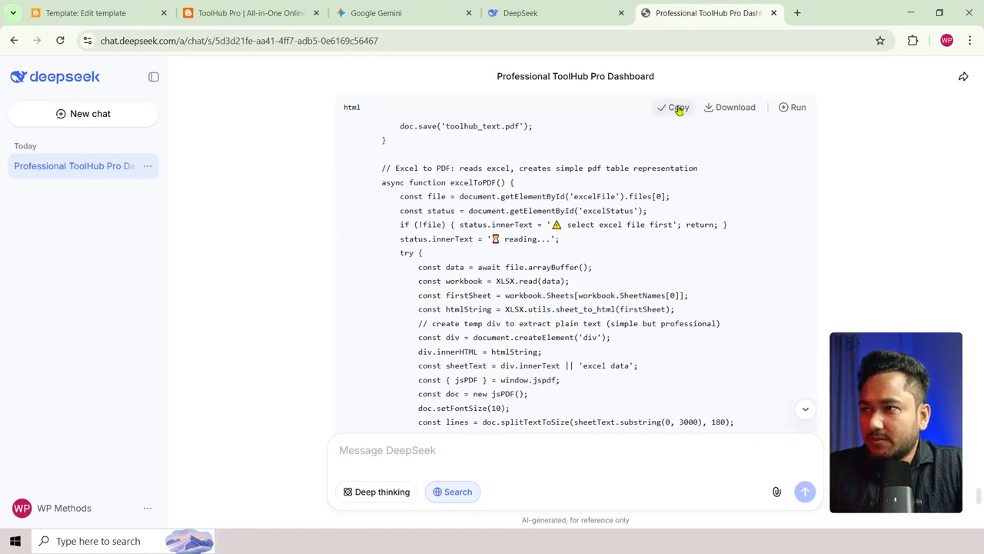
Step: Switch back to the Blogger template editor and replace all existing code with the HTML copied from DeepSeek
left_click(248, 13)
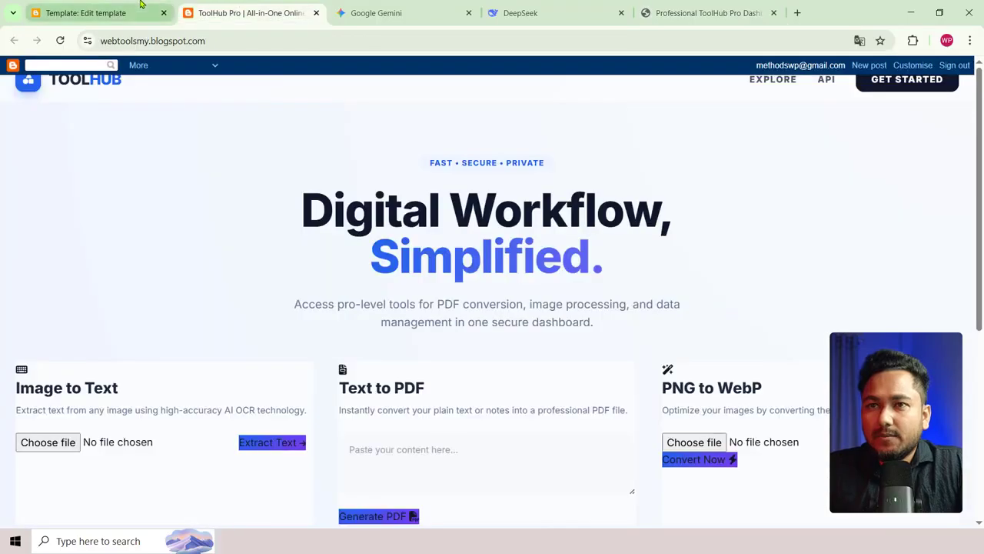
left_click(86, 13)
key("ctrl+a")
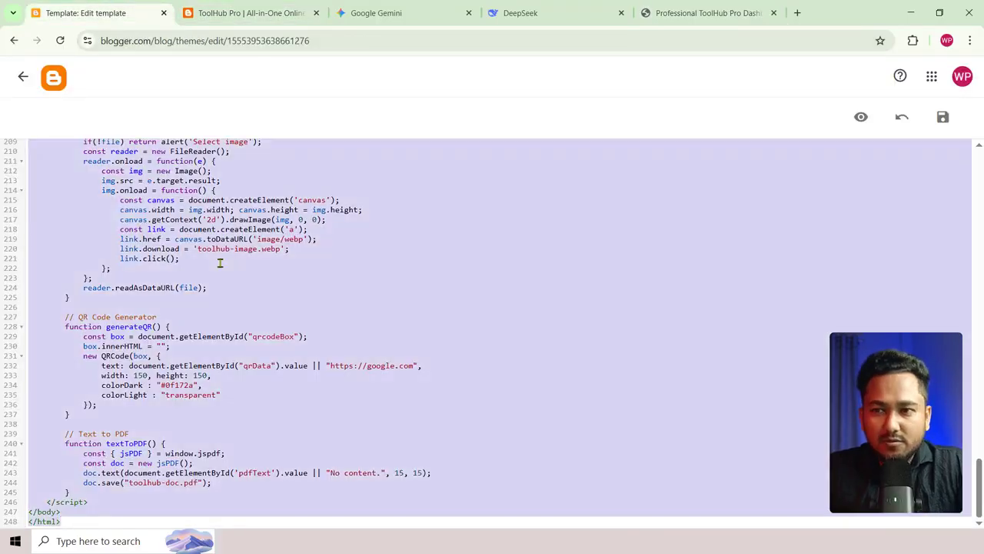
key("BackSpace")
key("ctrl+v")
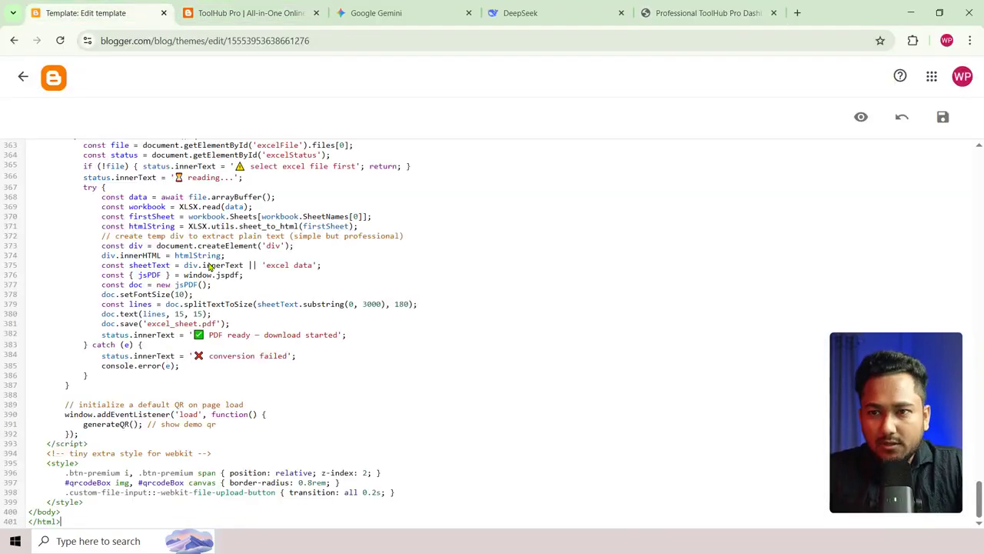
scroll(315, 400, "up", 10)
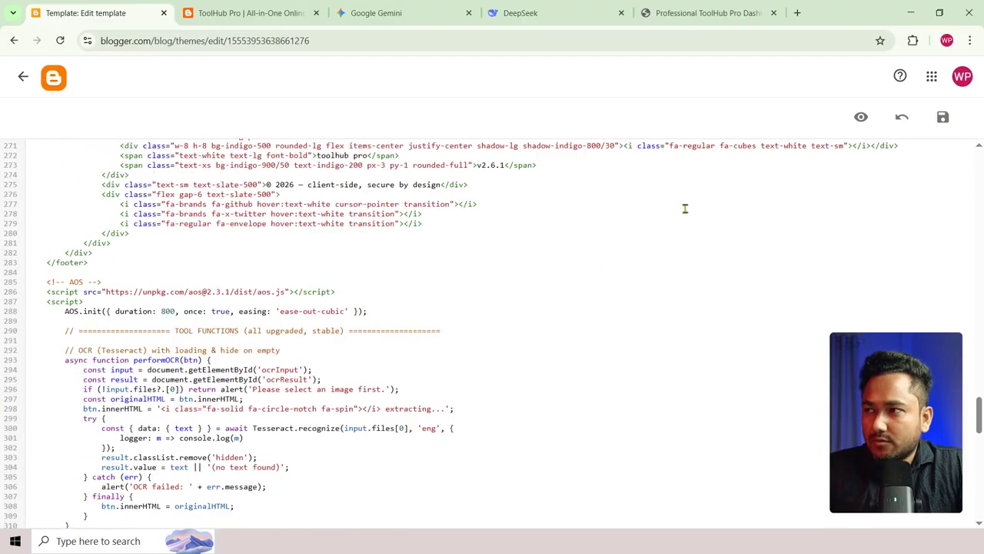
Step: Save the updated theme code and look through the whole redesigned ToolHub page on the live blog
left_click(944, 116)
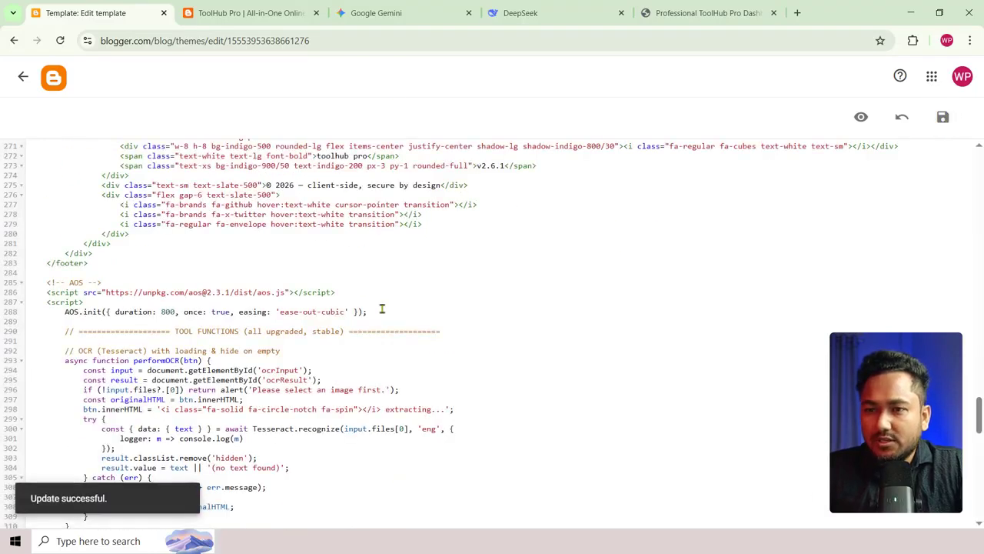
left_click(284, 12)
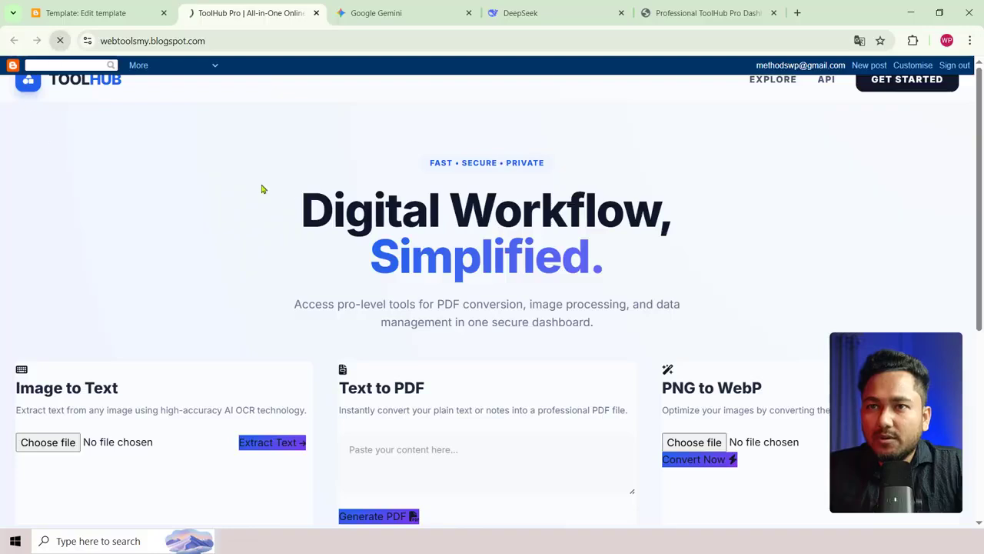
scroll(407, 246, "down", 4)
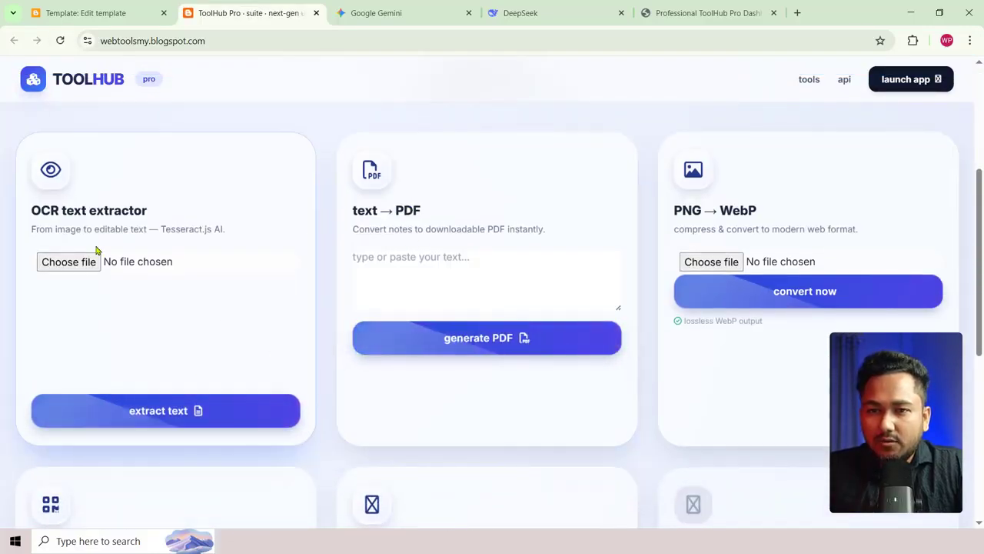
scroll(533, 288, "down", 5)
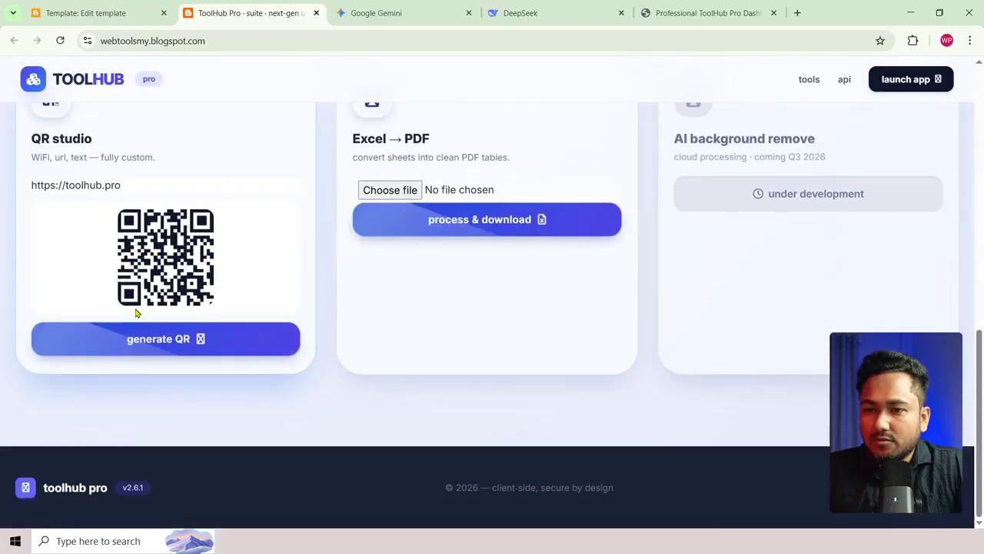
scroll(154, 307, "up", 10)
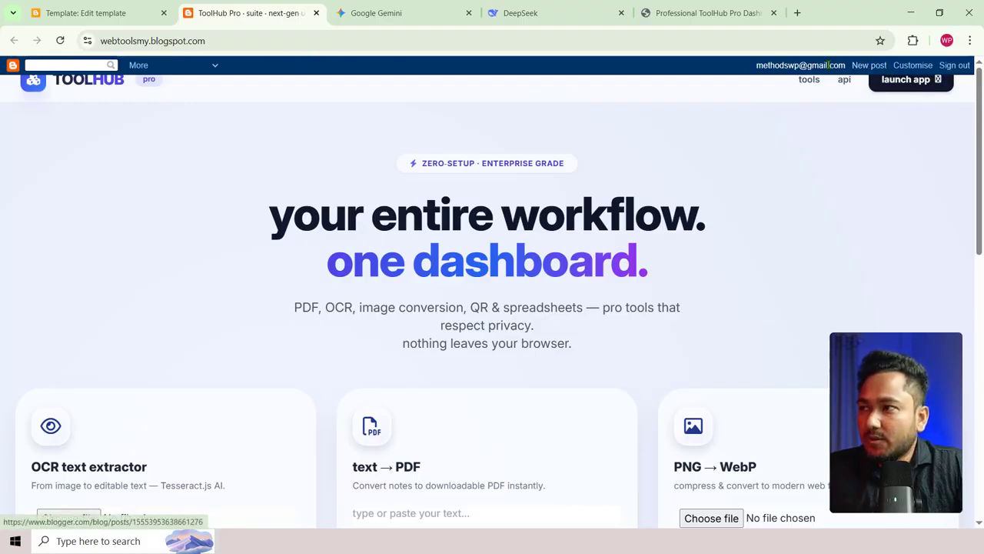
Step: Return to the blog's Theme page and set the Blogger navbar to Off, saving the change
left_click(120, 8)
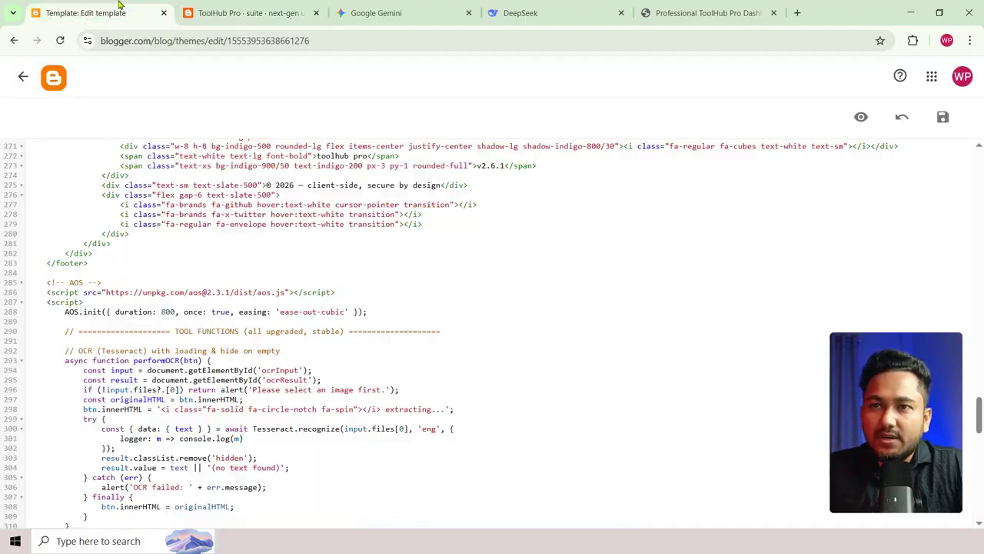
left_click(25, 78)
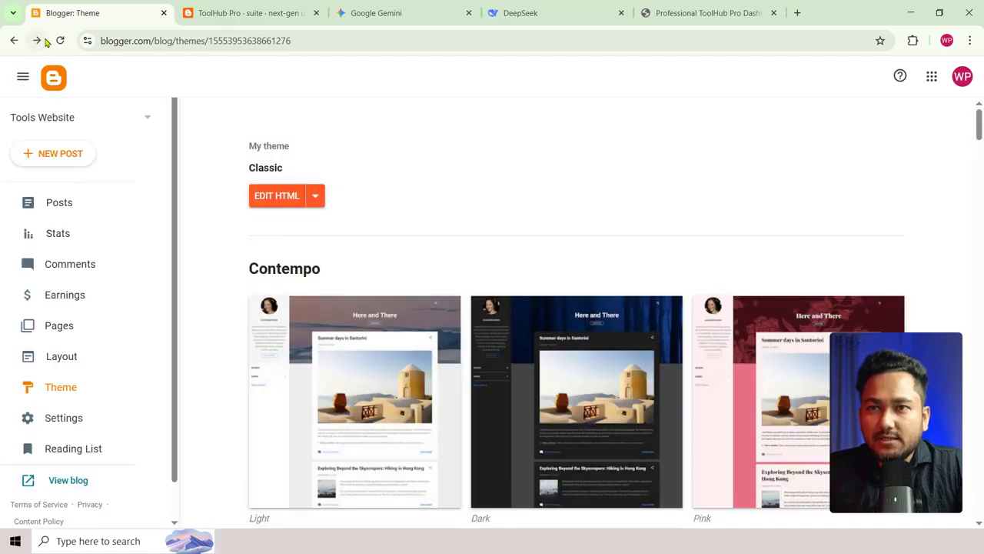
left_click(317, 198)
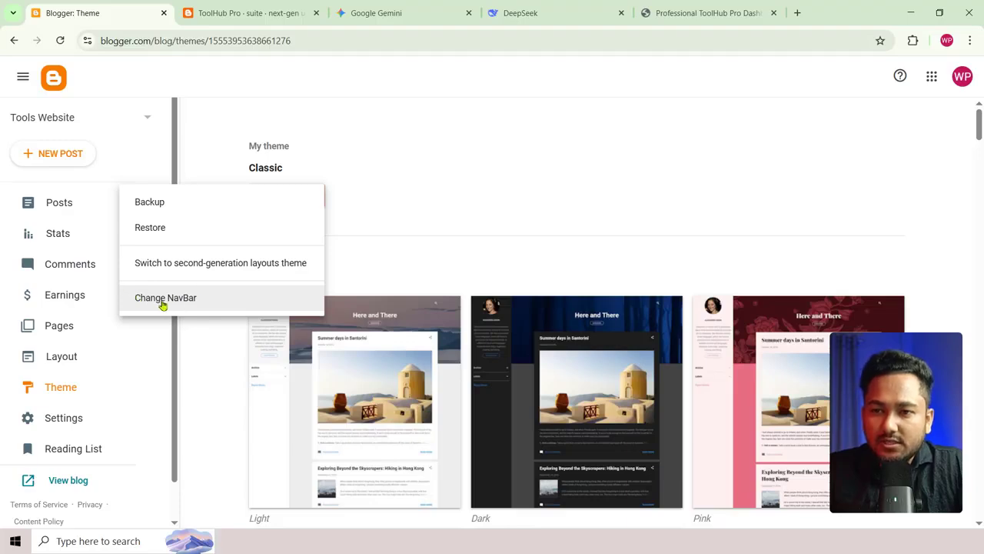
left_click(238, 290)
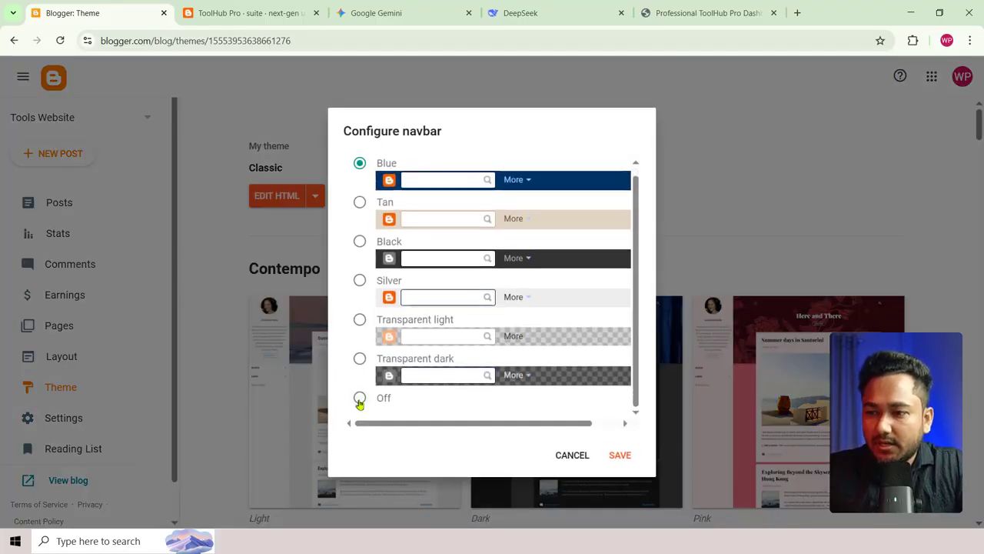
left_click(359, 399)
left_click(619, 455)
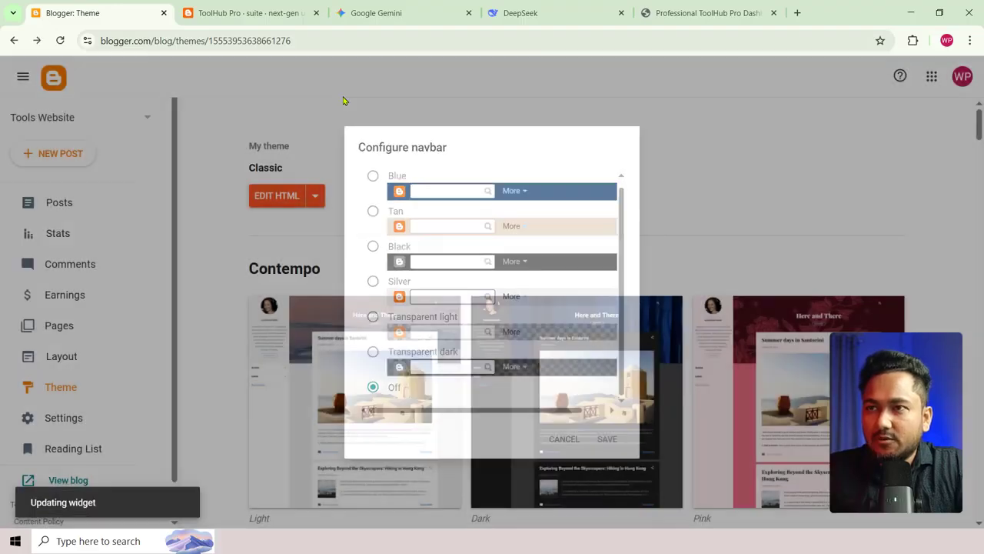
Step: Reload the live blog and check the page without the navbar
left_click(236, 17)
left_click(62, 41)
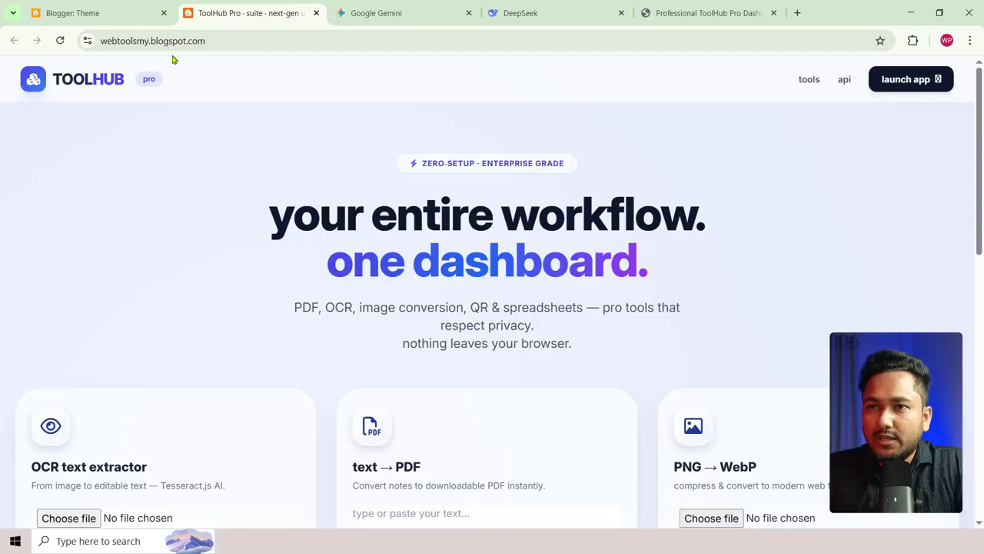
scroll(301, 253, "down", 8)
scroll(330, 279, "up", 8)
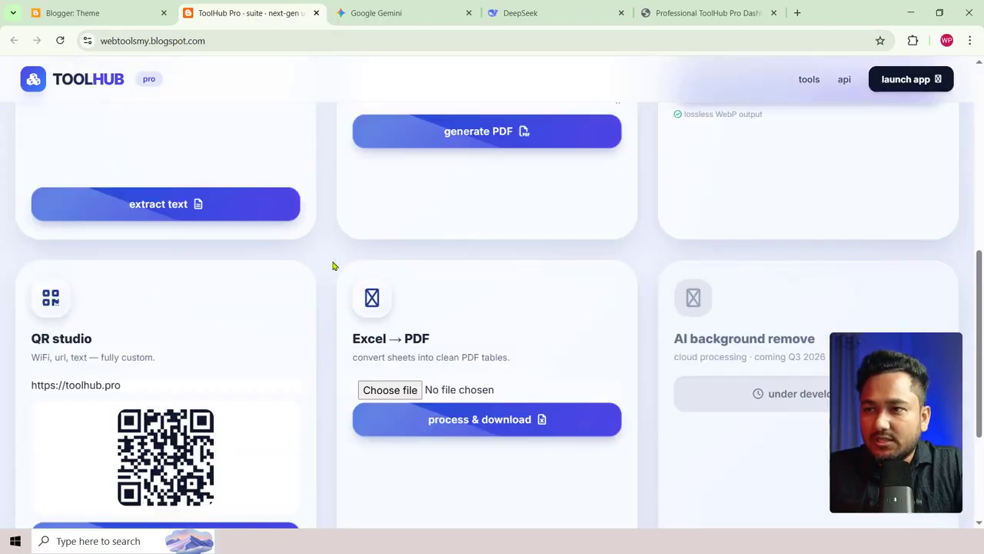
Step: Test the OCR text extractor by loading PostNord_wordmark.svg.png from Downloads and extracting its text
scroll(330, 248, "down", 3)
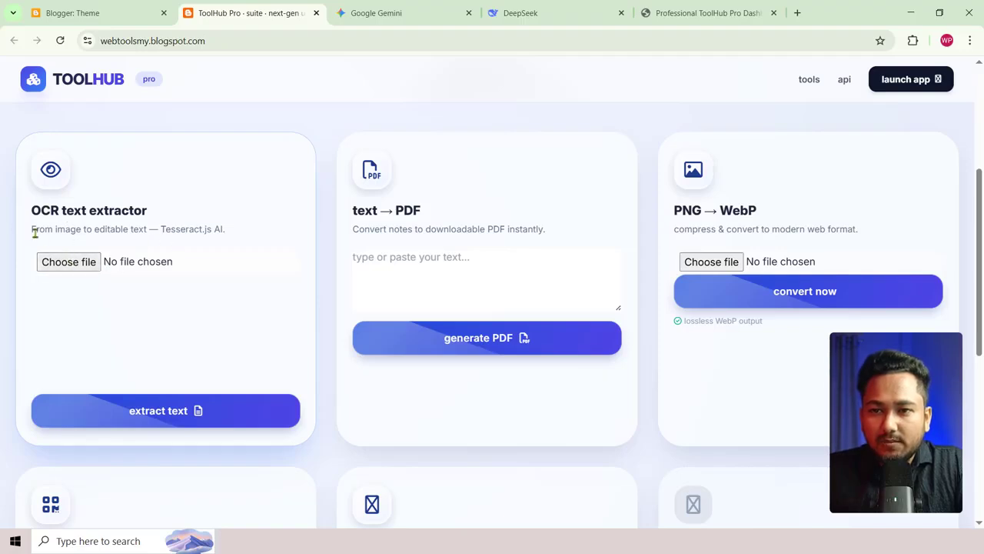
left_click_drag(35, 229, 148, 230)
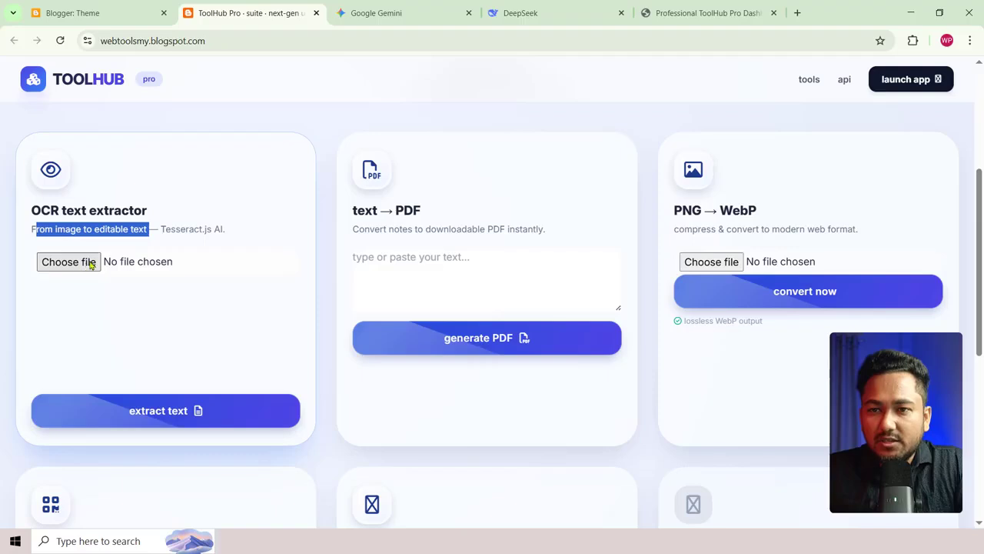
left_click(90, 262)
scroll(424, 254, "down", 1)
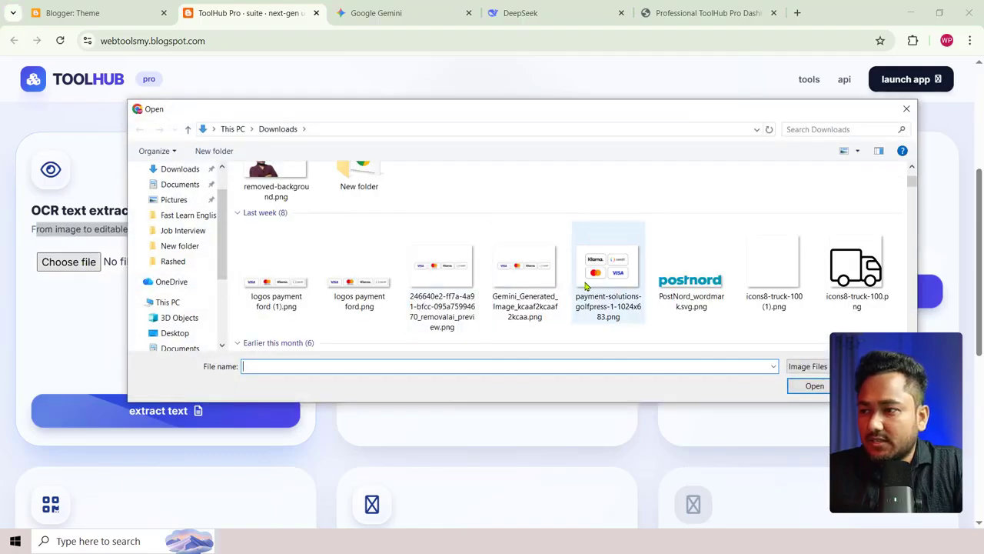
scroll(586, 286, "down", 1)
left_click(673, 261)
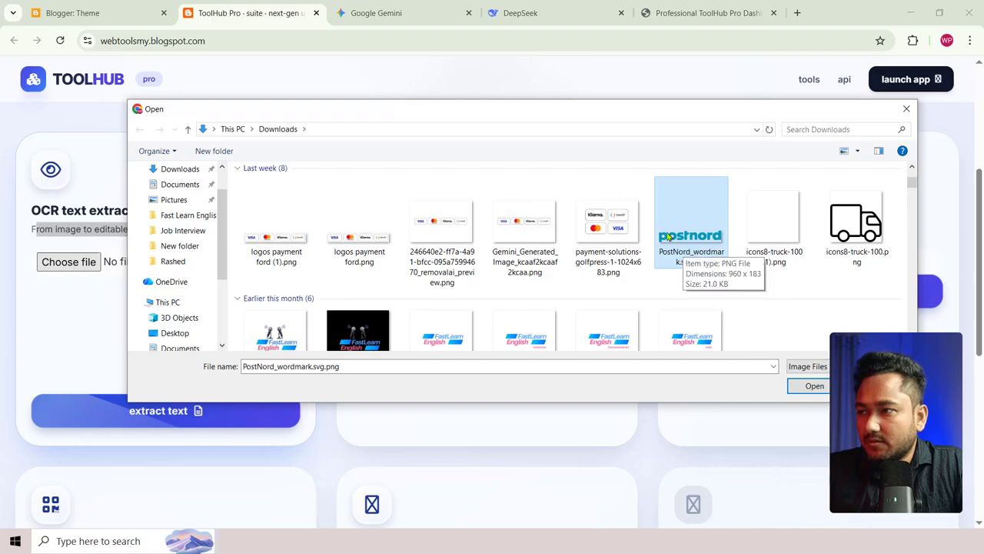
left_click(814, 385)
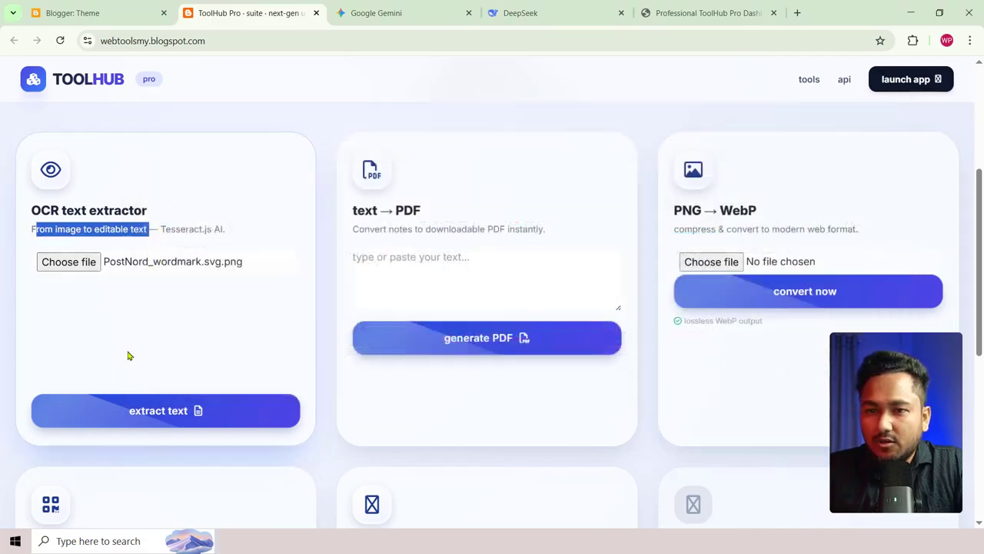
left_click(140, 331)
left_click(92, 420)
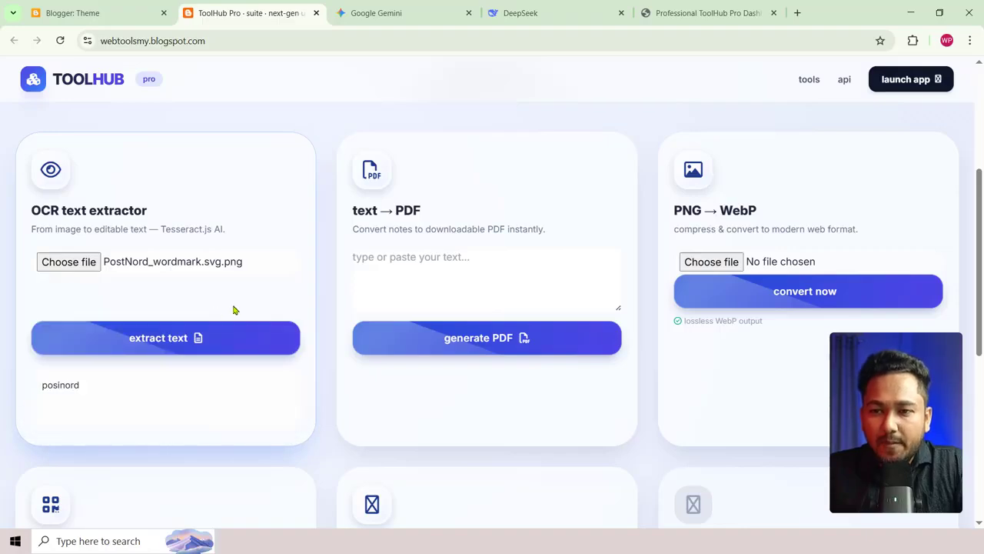
left_click(99, 389)
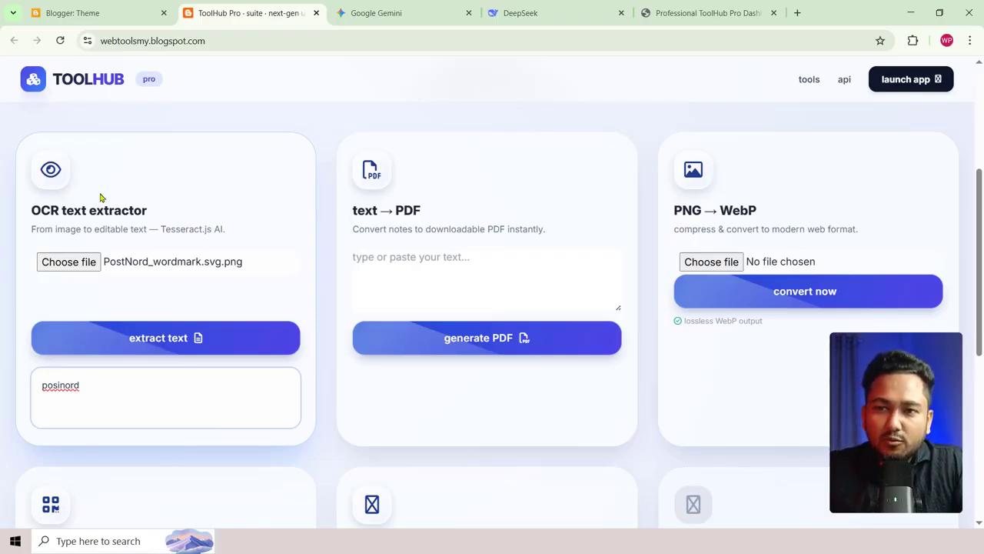
Step: Test the text to PDF tool with the text "dfdfdf df dfdf", check the generated PDF and close it
scroll(393, 229, "down", 1)
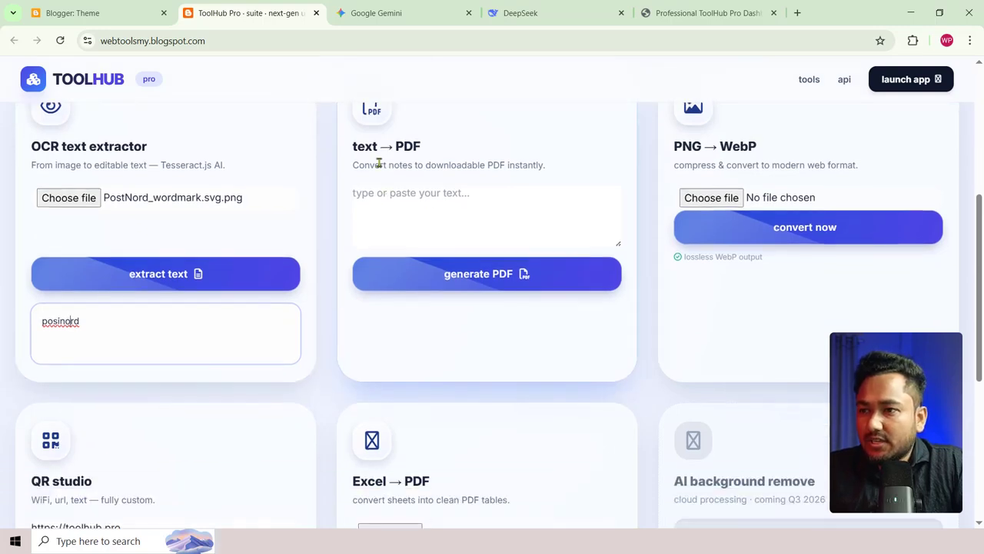
scroll(378, 160, "up", 2)
left_click(432, 335)
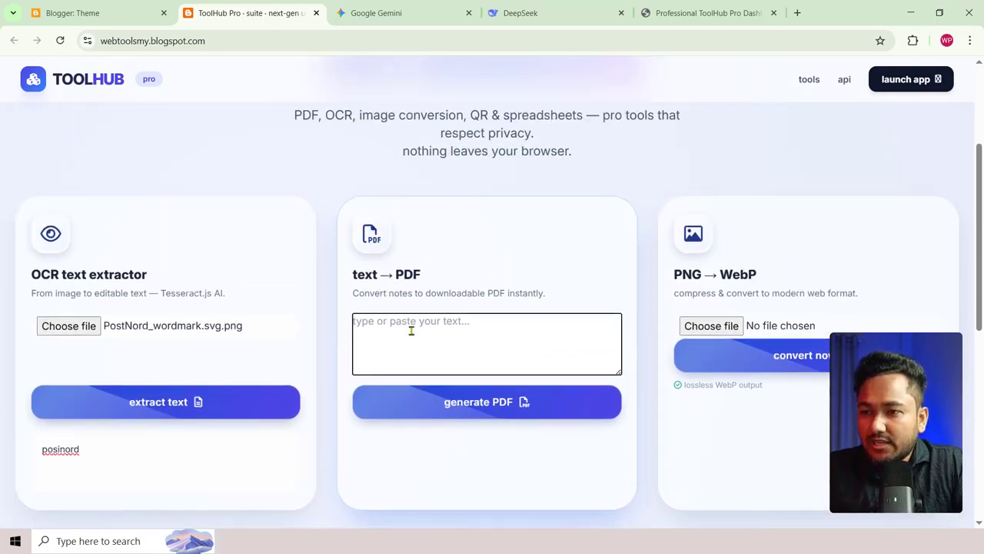
type("দফদফ দফদফ")
type("d")
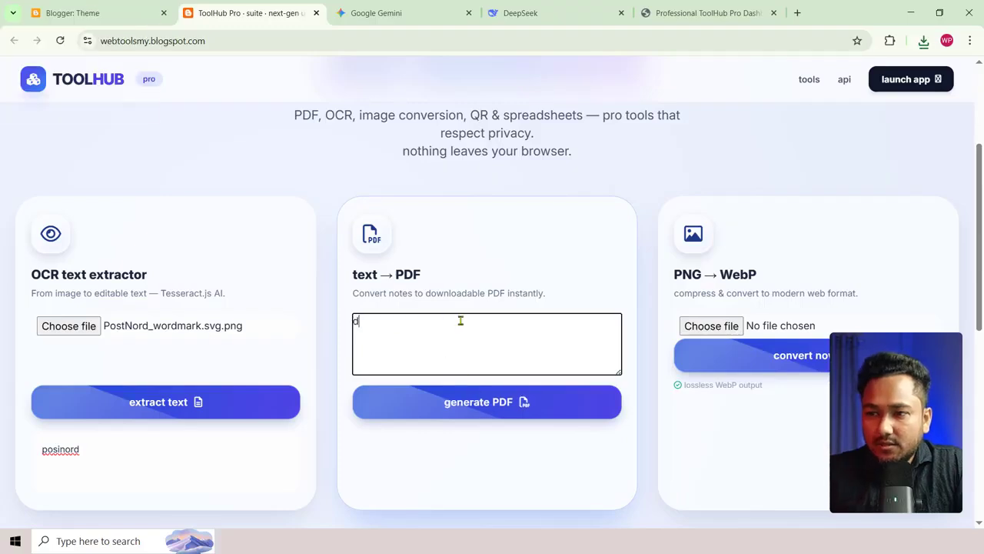
type("fdfdf df dfdf")
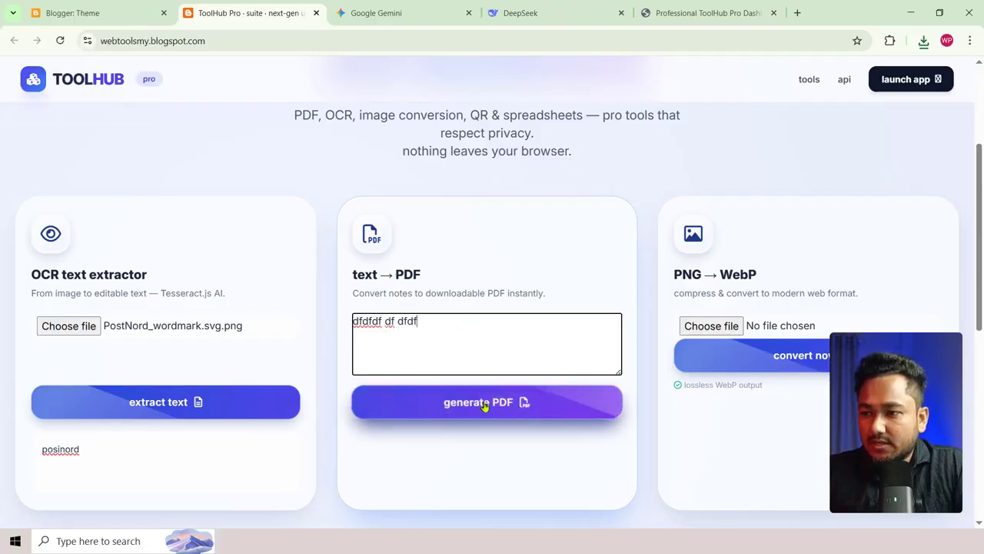
left_click(483, 403)
left_click(806, 74)
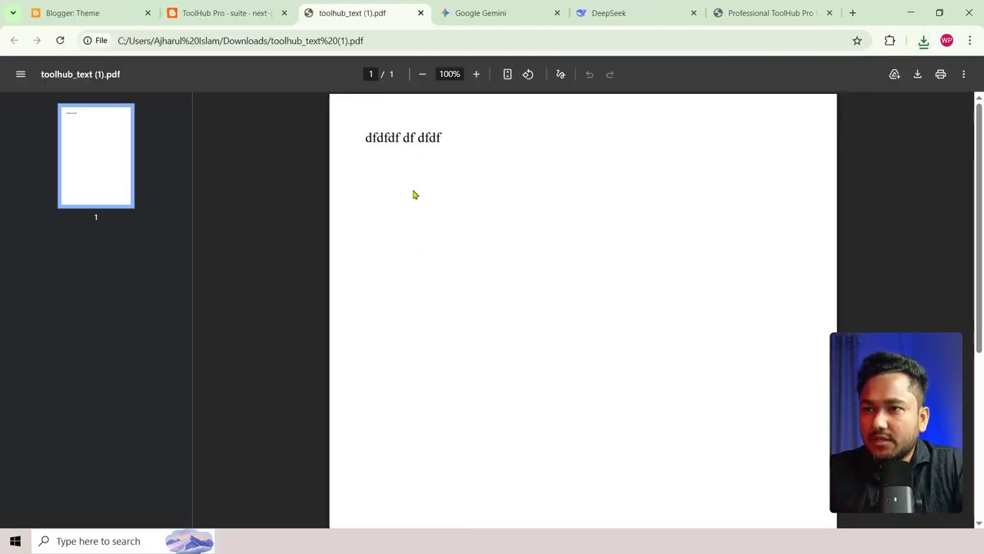
left_click_drag(364, 137, 442, 140)
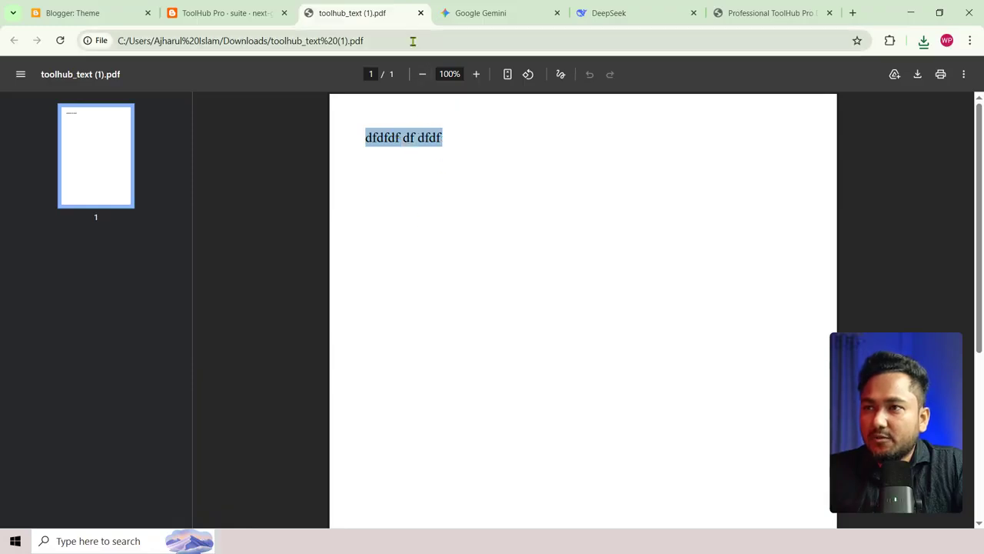
left_click(421, 14)
Step: Look over the QR studio card further down the page and select its sample URL
scroll(461, 247, "down", 3)
scroll(456, 299, "down", 4)
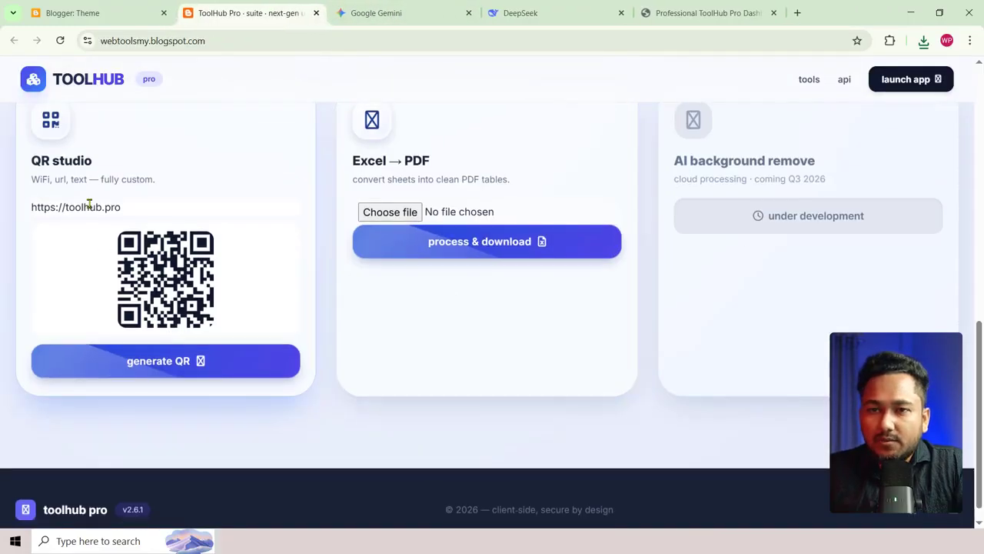
scroll(31, 292, "up", 2)
scroll(76, 300, "down", 1)
scroll(87, 304, "down", 2)
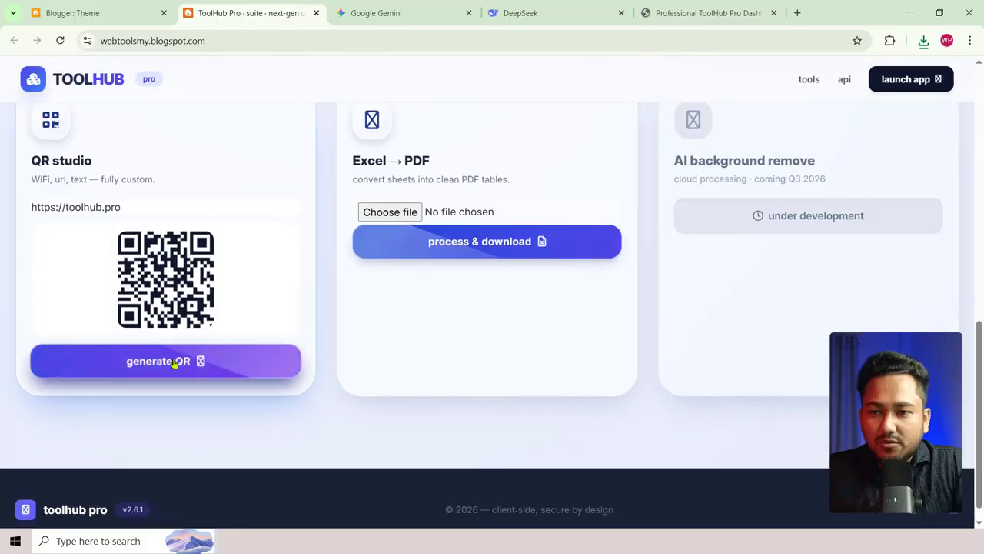
left_click(117, 206)
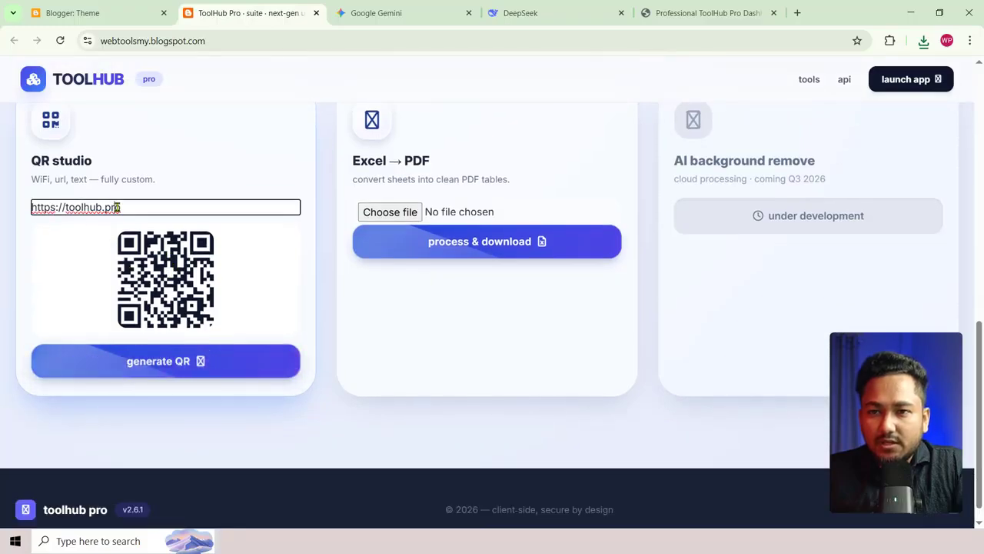
key("ctrl+a")
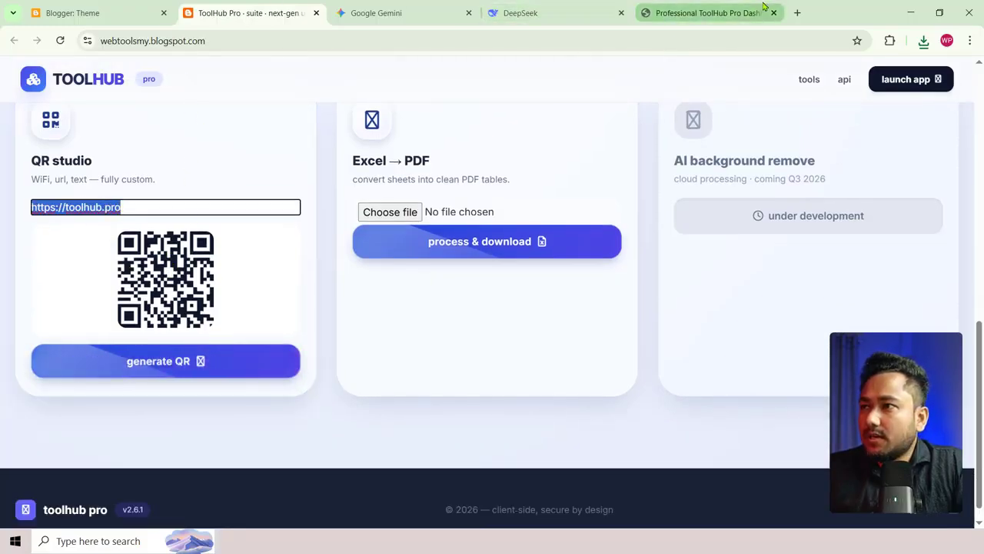
Step: Open wpmethods.com in a new browser tab and copy its address
left_click(635, 11)
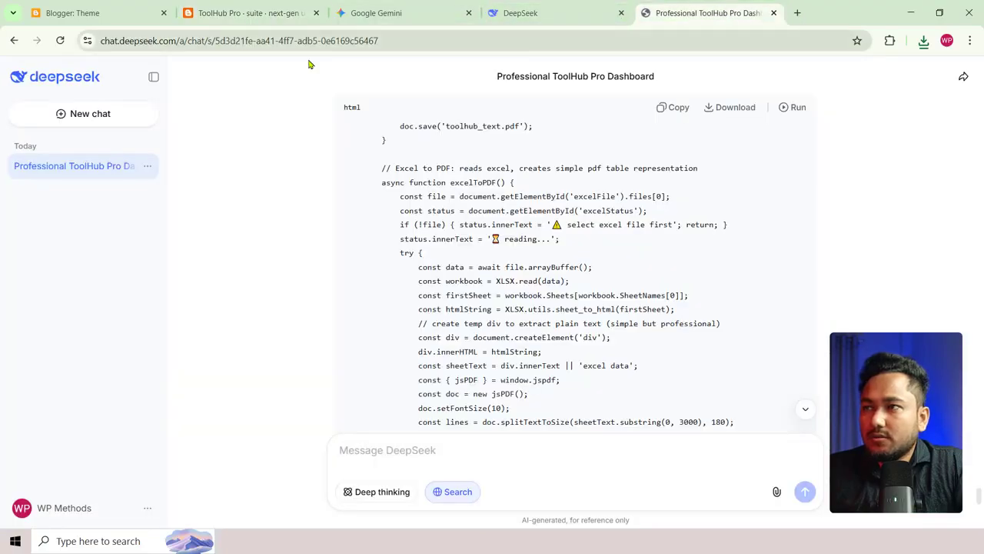
left_click(797, 13)
type("w")
key("Return")
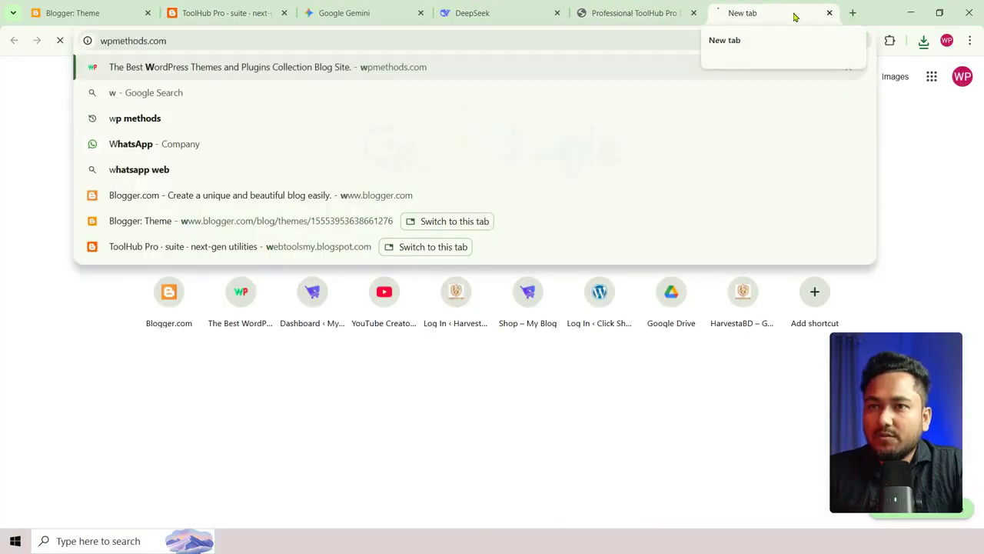
left_click(136, 38)
key("ctrl+c")
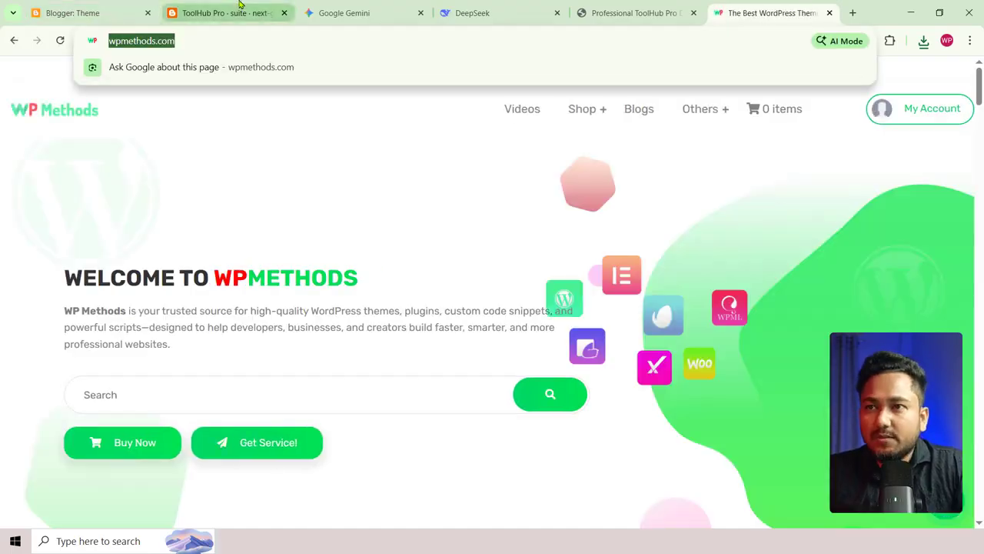
left_click(96, 12)
left_click(198, 13)
left_click(178, 206)
key("ctrl+a")
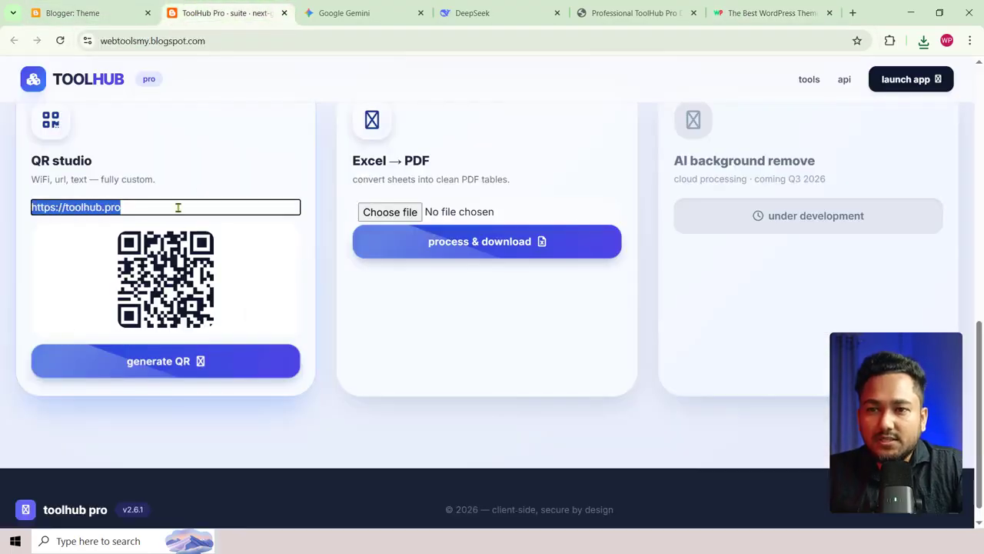
key("ctrl+v")
left_click(176, 376)
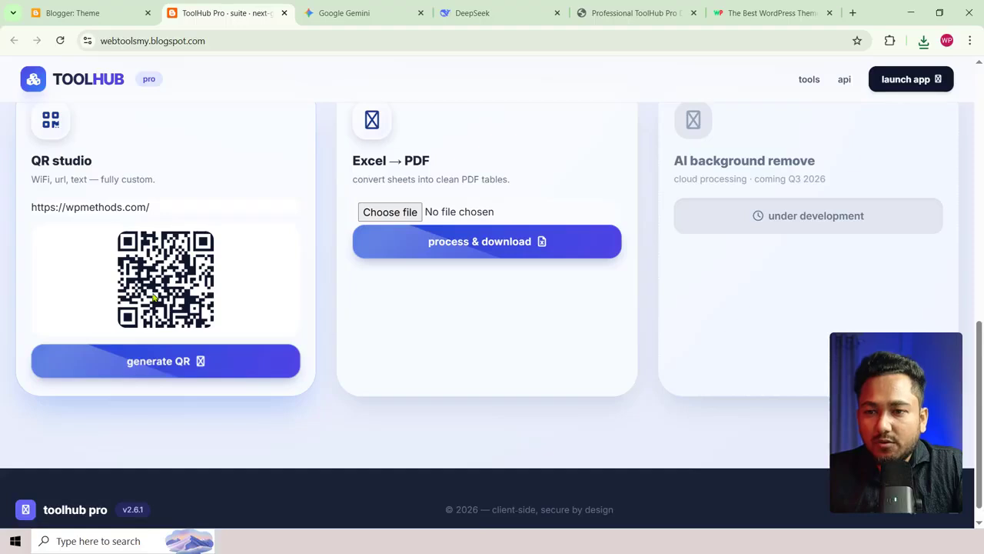
Step: Save the generated QR code image as download.png in Downloads, check it in the image viewer and close it
right_click(171, 269)
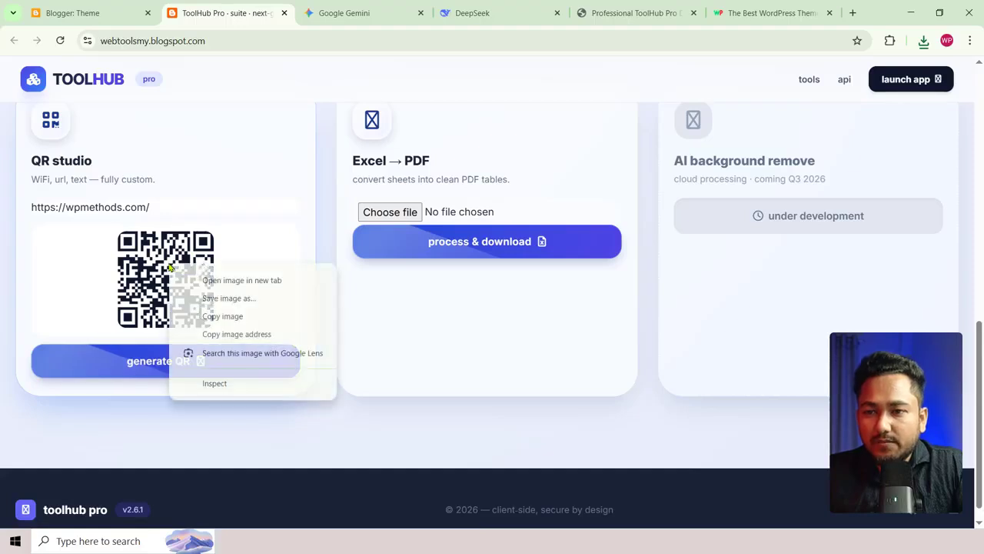
left_click(222, 300)
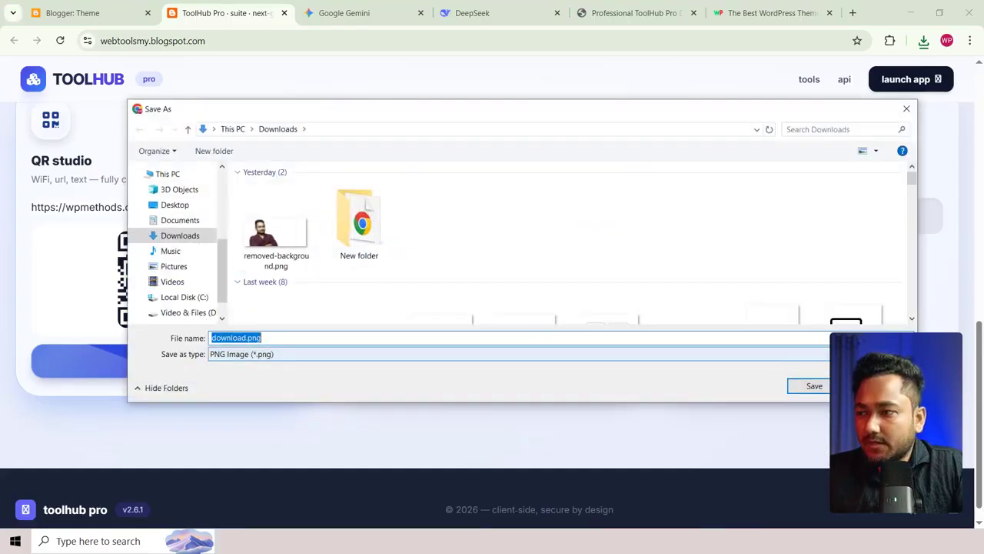
left_click(810, 387)
left_click(794, 74)
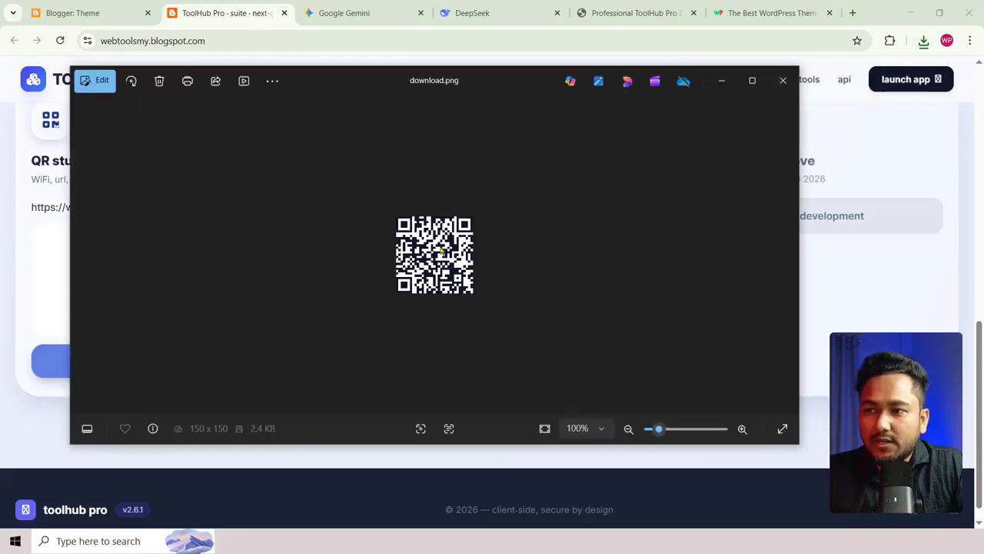
left_click(783, 80)
Step: Look through the open browser tabs and examine the Excel to PDF and AI background remove cards on the live site
left_click(769, 13)
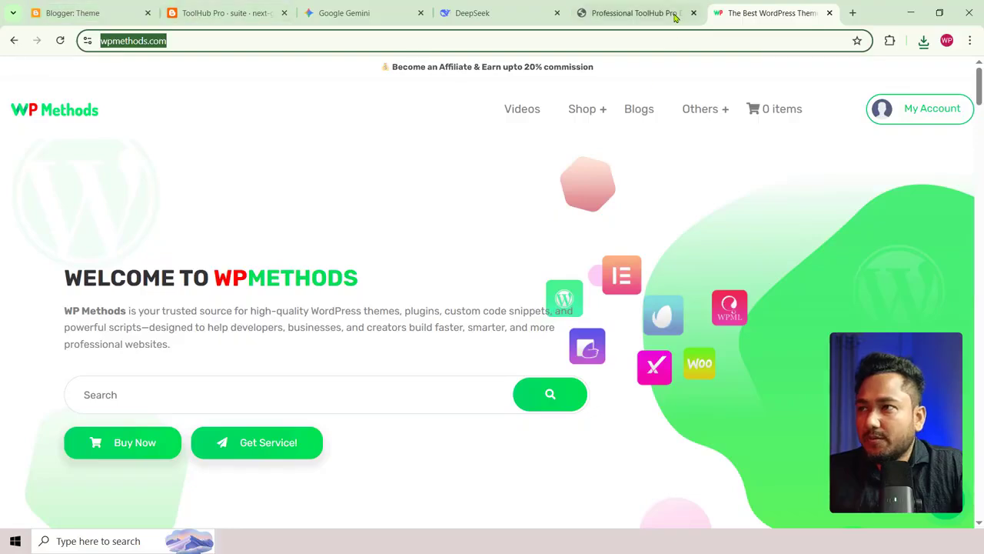
left_click(492, 10)
left_click(342, 11)
left_click(201, 6)
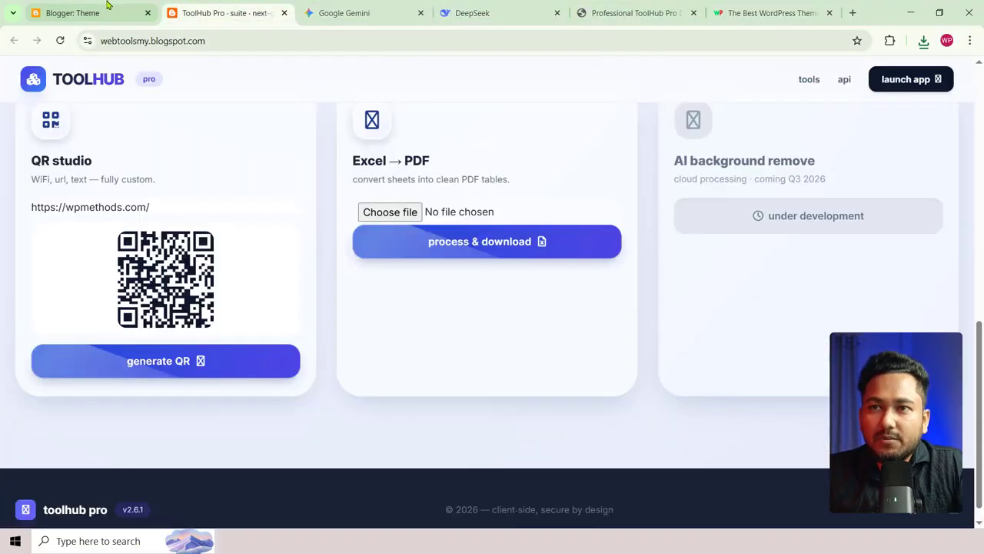
left_click(97, 7)
left_click(203, 9)
scroll(384, 253, "up", 2)
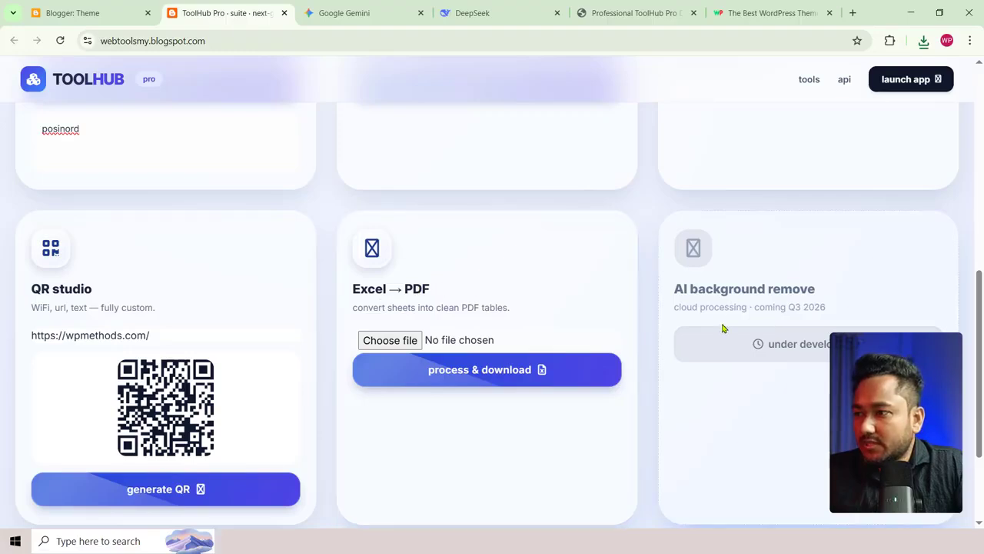
scroll(756, 384, "up", 1)
scroll(784, 428, "down", 1)
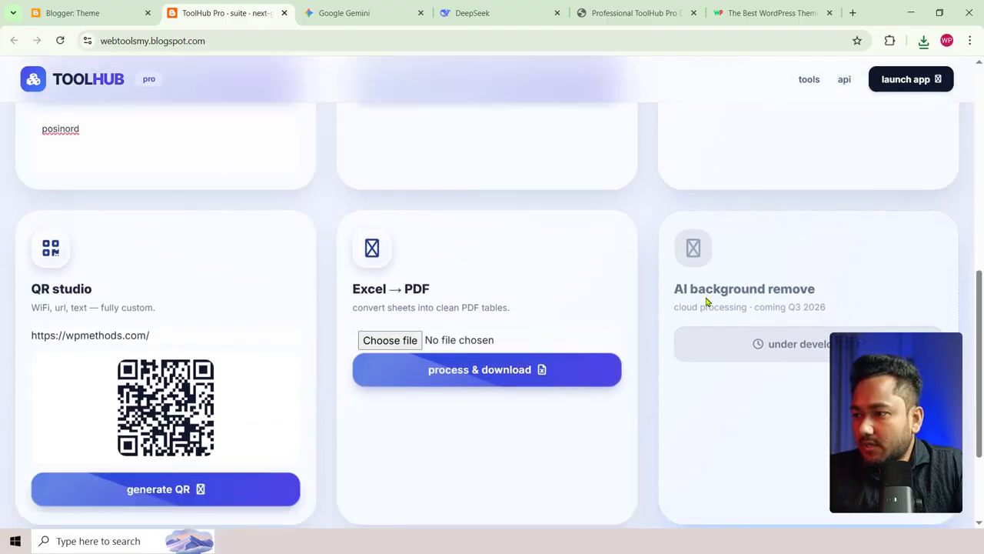
Step: Examine the AI background remove card on the ToolHub page, including its title and its coming Q3 2026 note
triple_click(764, 306)
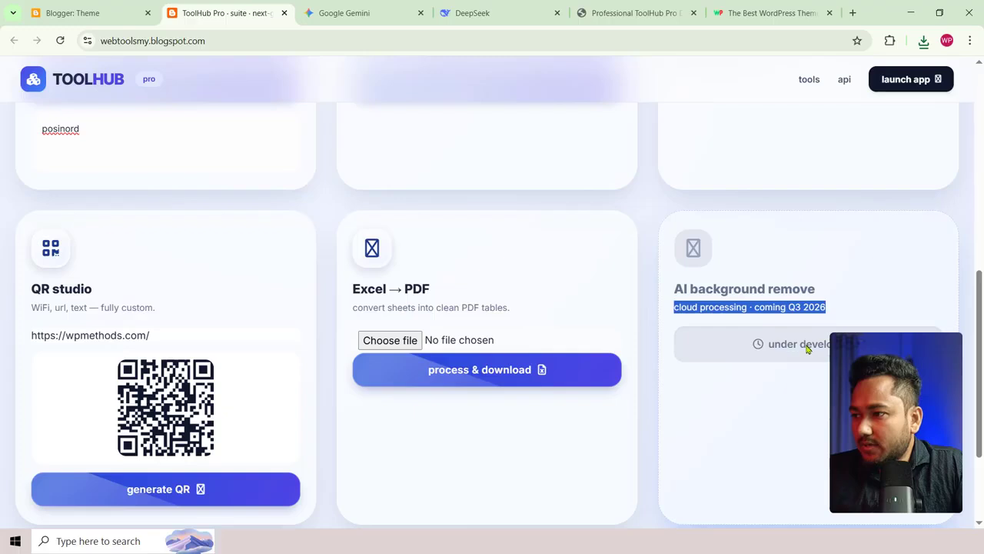
triple_click(720, 289)
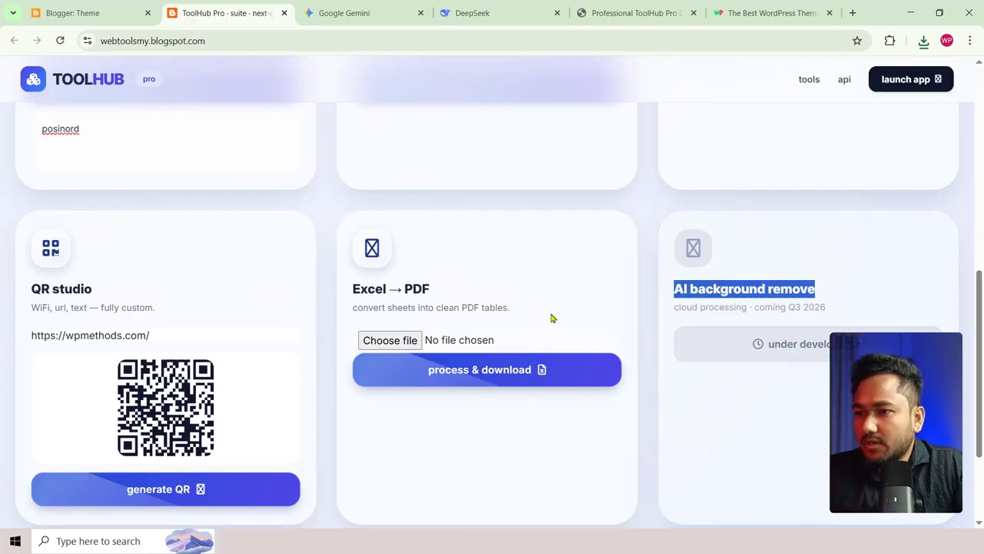
scroll(703, 365, "up", 3)
scroll(718, 358, "down", 3)
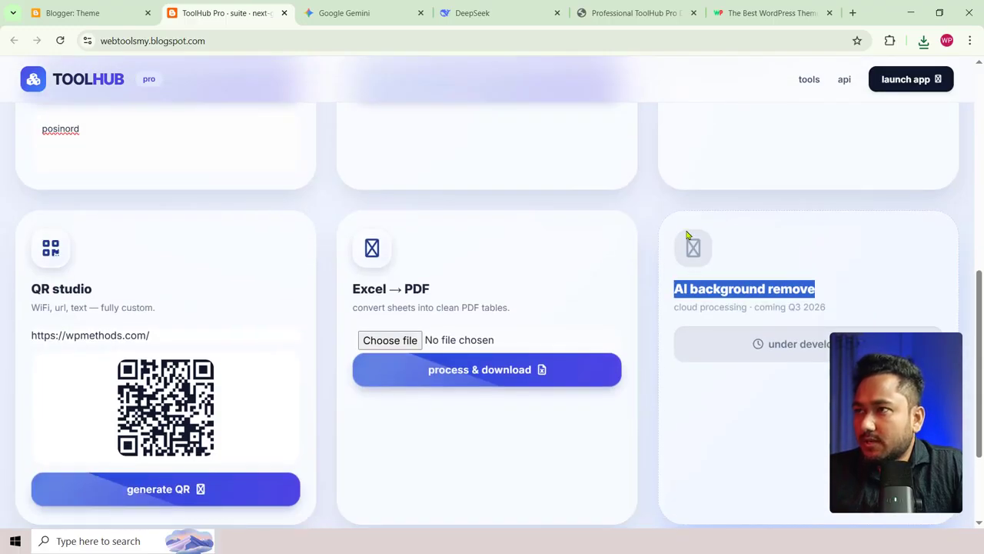
Step: In the DeepSeek chat, send the request "background remove টুলটিও এড করে দাও যেন কাজ করে ঠিক ভাবে"
left_click(477, 6)
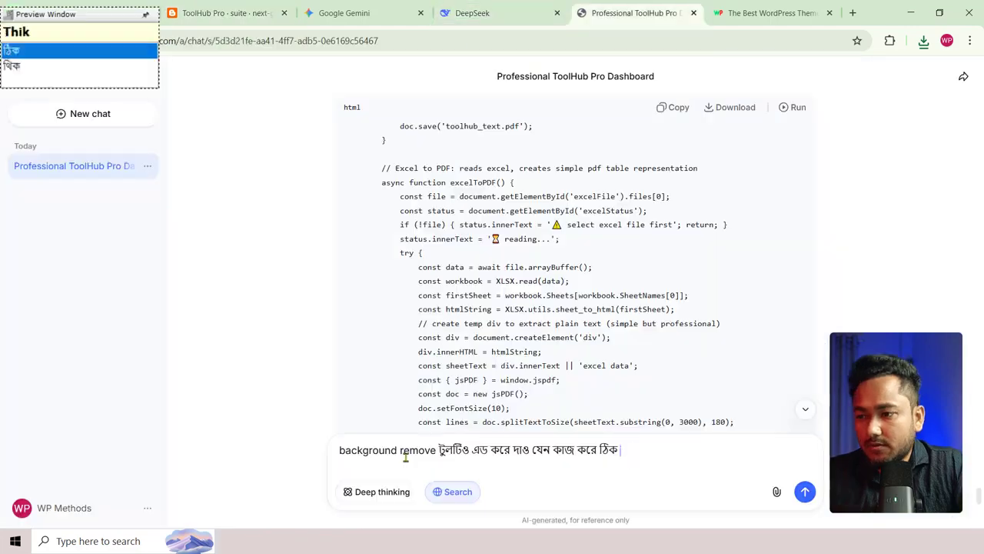
type("ভাবে")
key("Return")
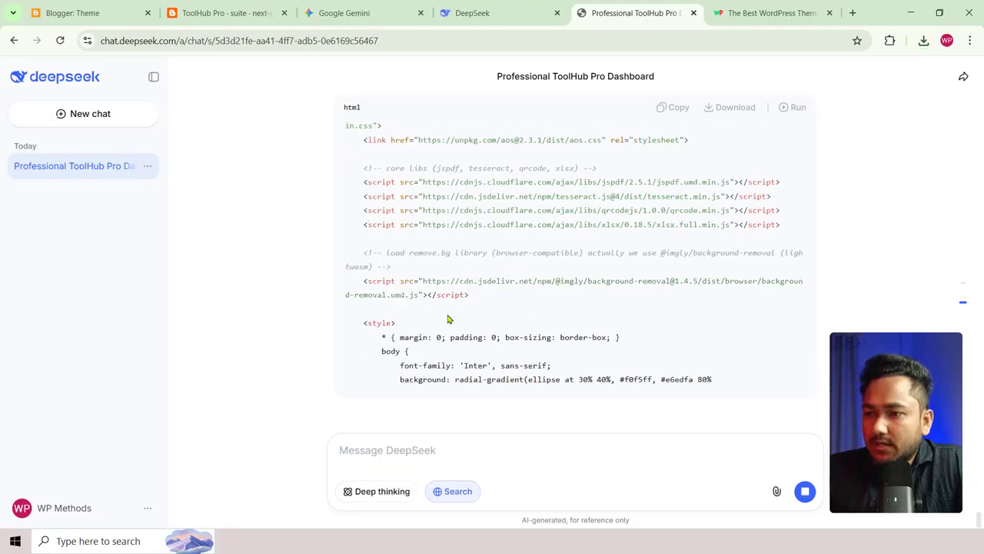
scroll(500, 301, "up", 8)
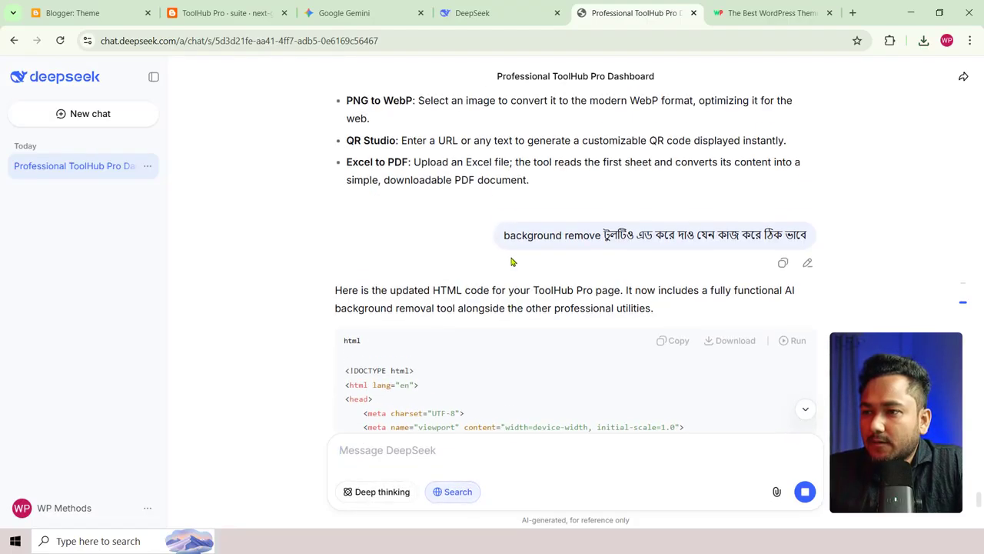
scroll(484, 231, "down", 5)
left_click(375, 7)
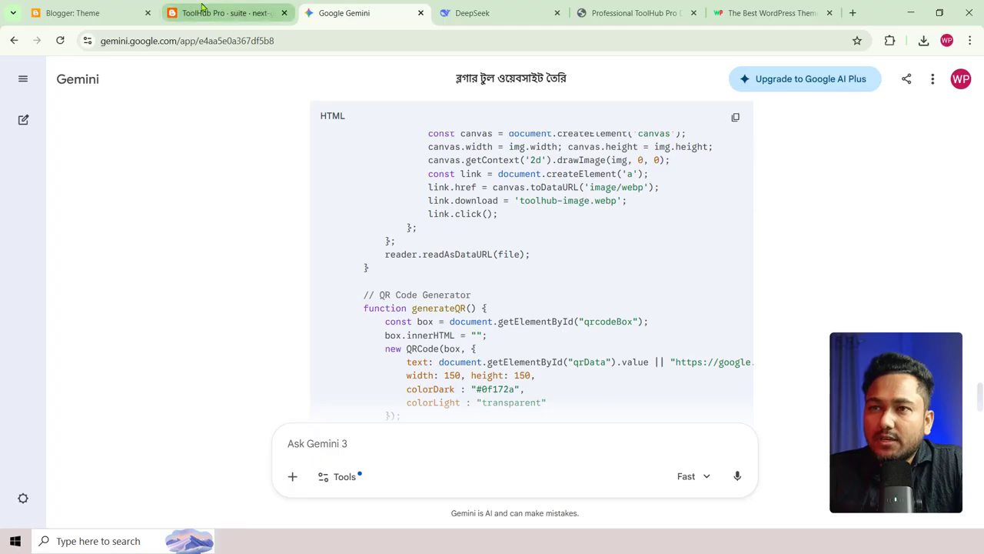
left_click(202, 11)
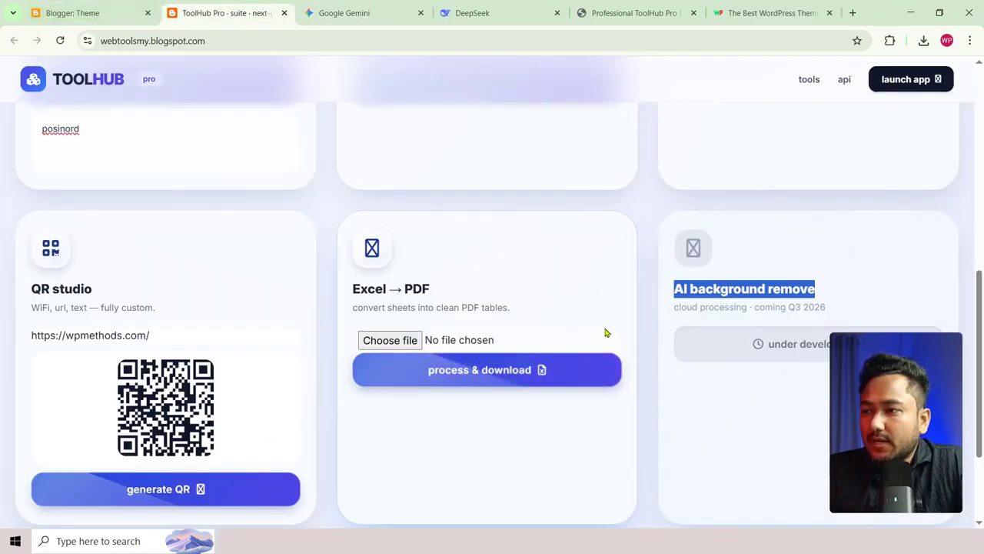
scroll(762, 392, "up", 2)
scroll(783, 356, "down", 1)
left_click(783, 356)
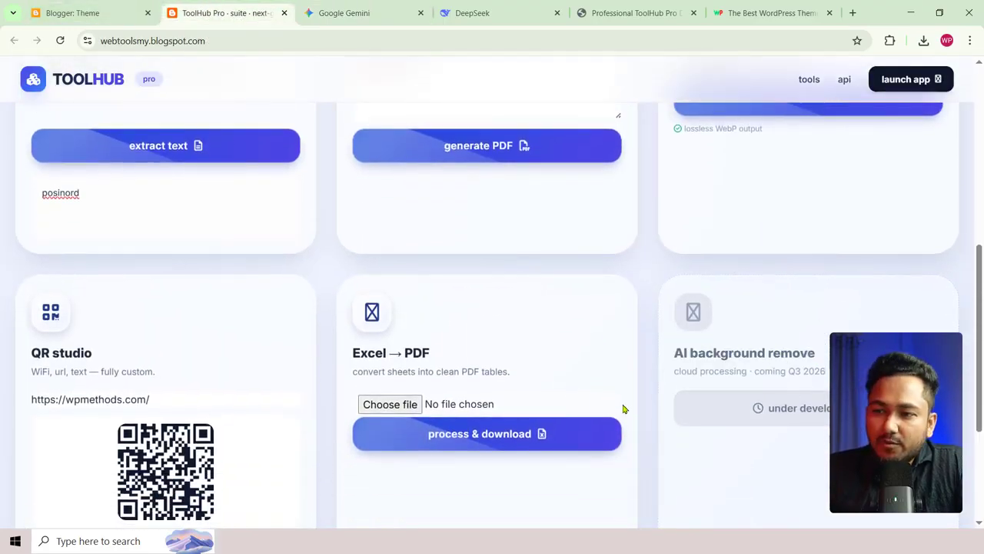
left_click(485, 12)
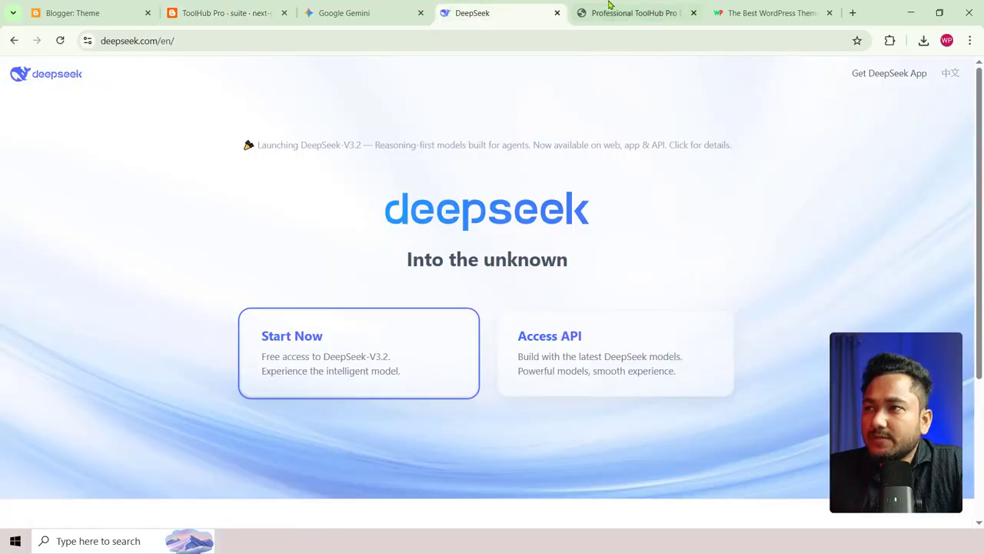
left_click(772, 13)
left_click(632, 13)
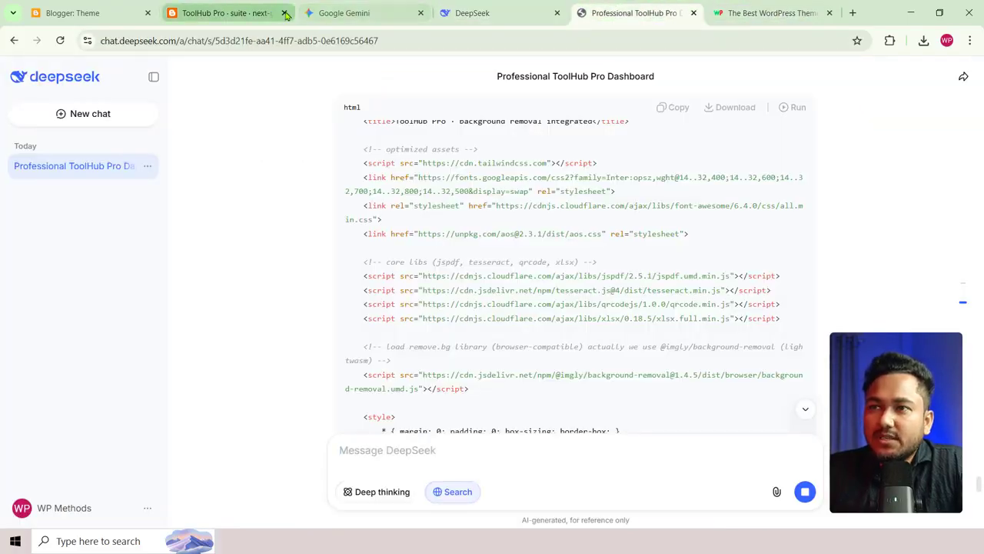
left_click(316, 13)
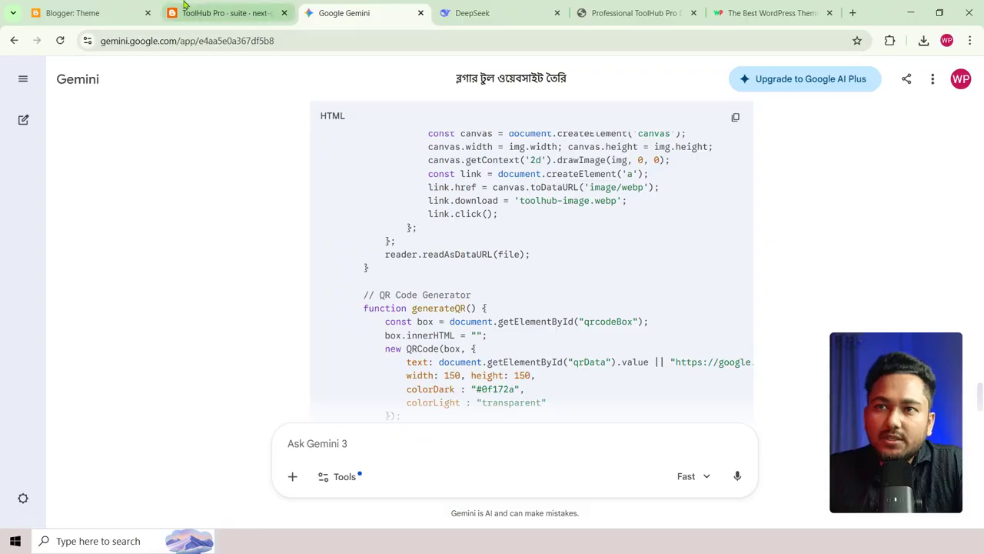
left_click(219, 13)
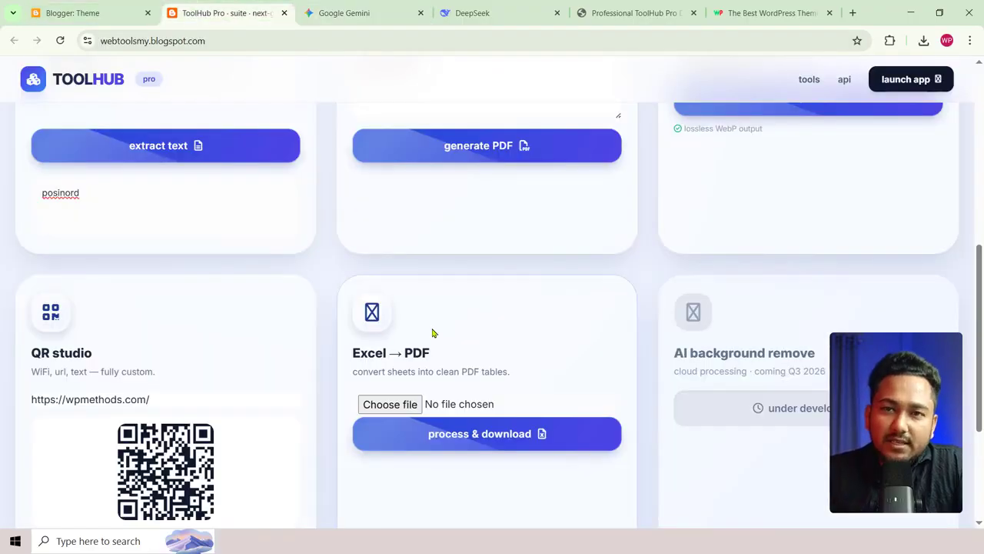
scroll(637, 256, "up", 5)
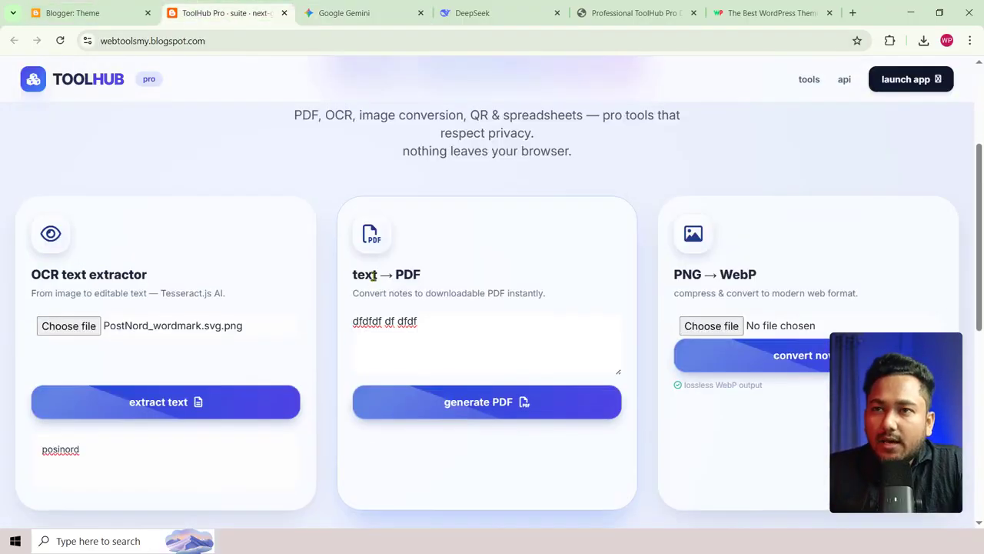
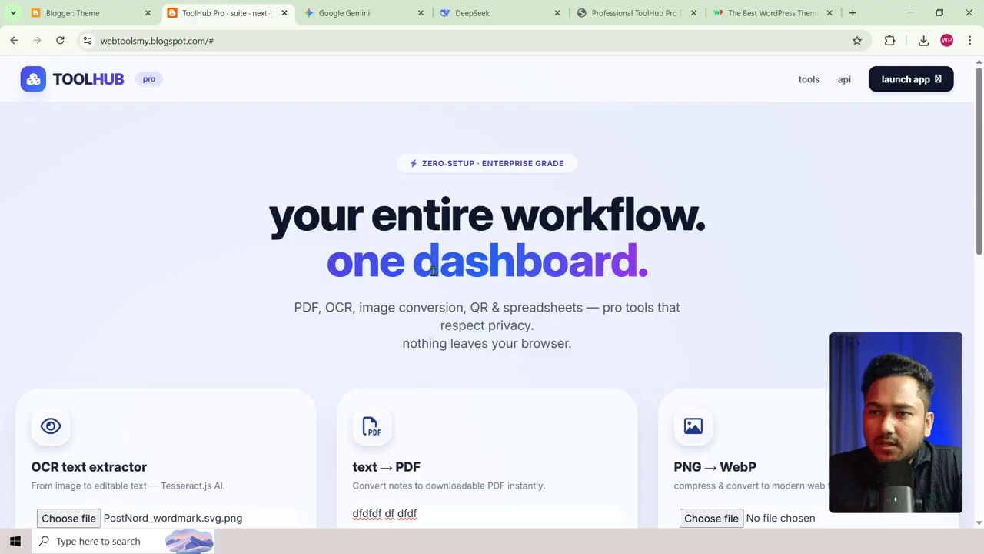
scroll(433, 276, "down", 3)
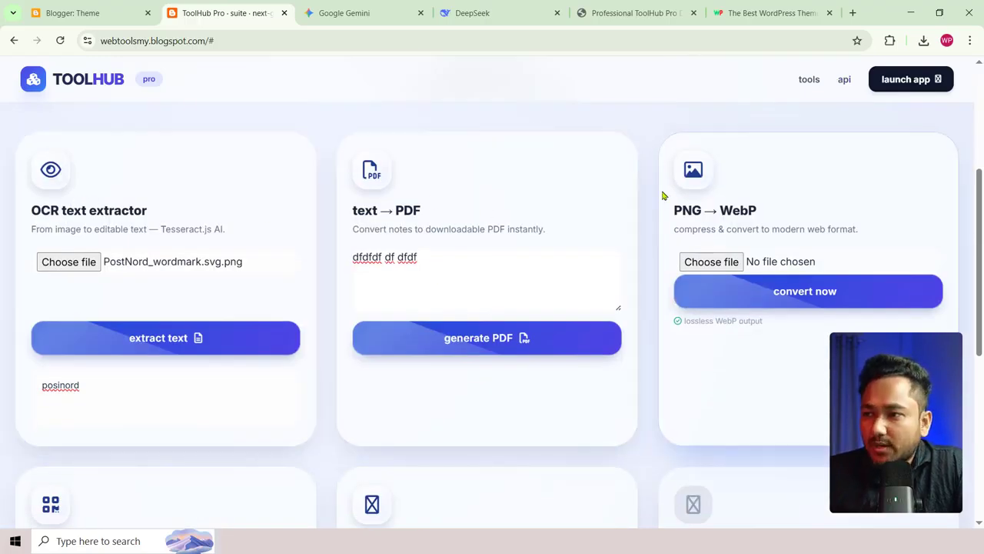
scroll(637, 213, "down", 3)
Step: Copy the complete updated HTML code from the DeepSeek reply and return to Blogger's theme HTML editor
left_click(642, 13)
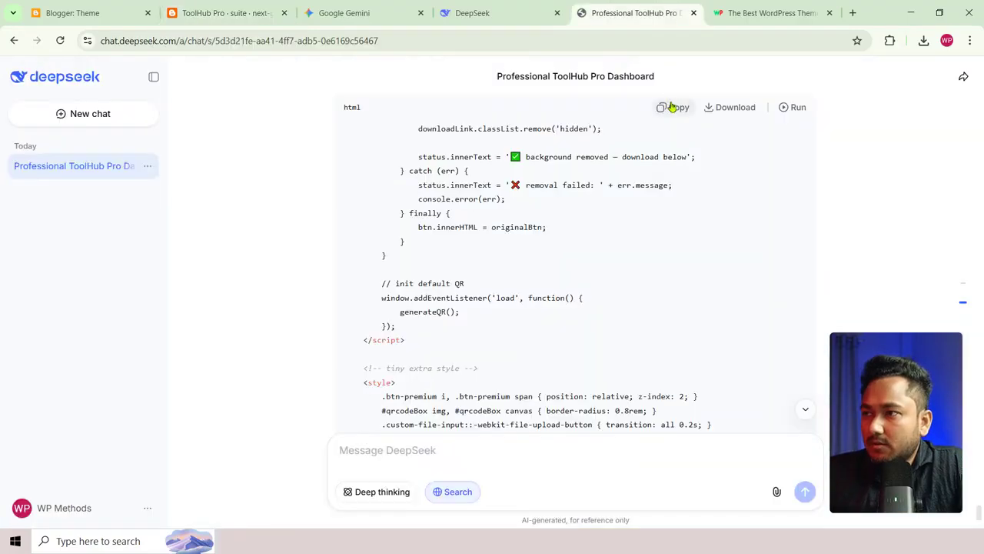
scroll(546, 290, "down", 2)
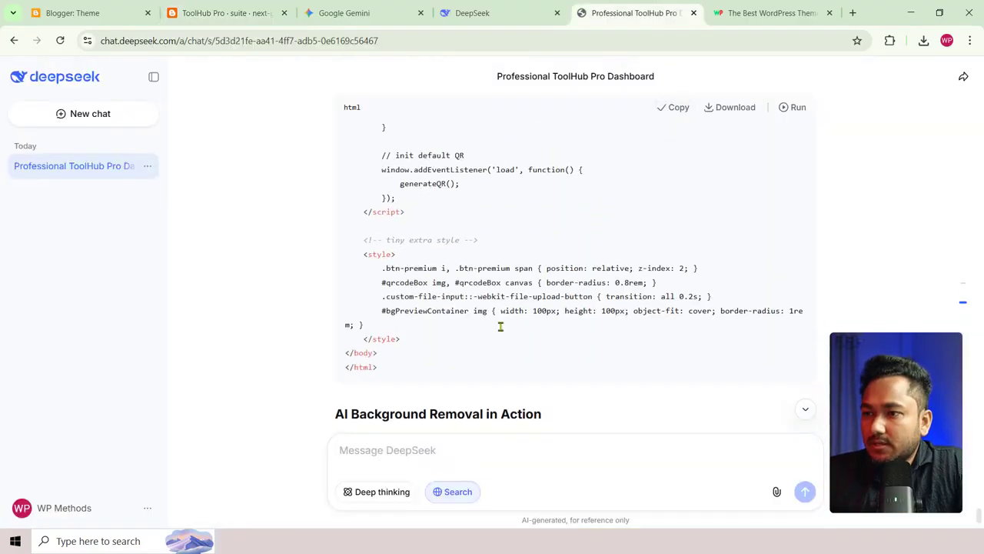
left_click(223, 13)
left_click(85, 13)
Step: Replace the entire Blogger theme template with the copied HTML code and save the theme
left_click(271, 203)
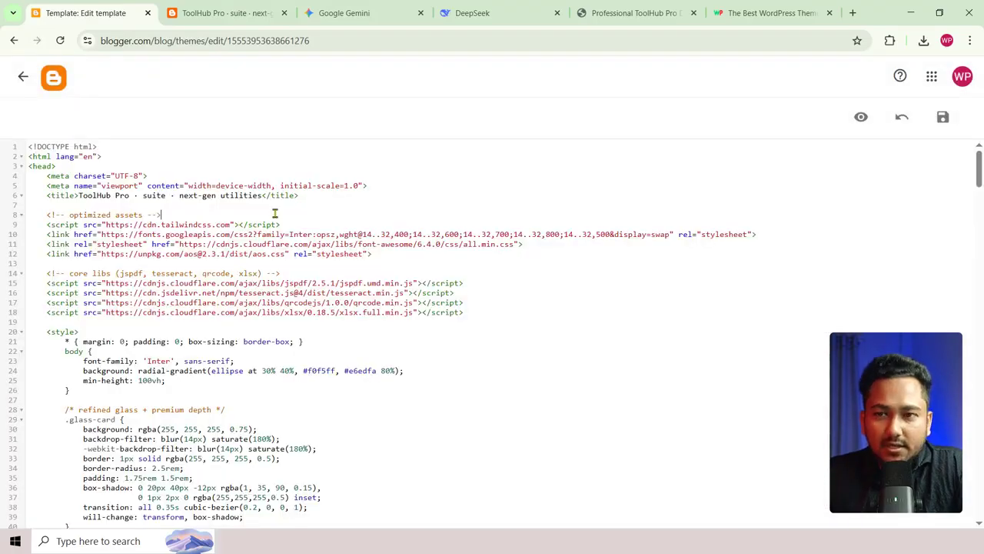
key("ctrl+a")
key("Delete")
key("ctrl+v")
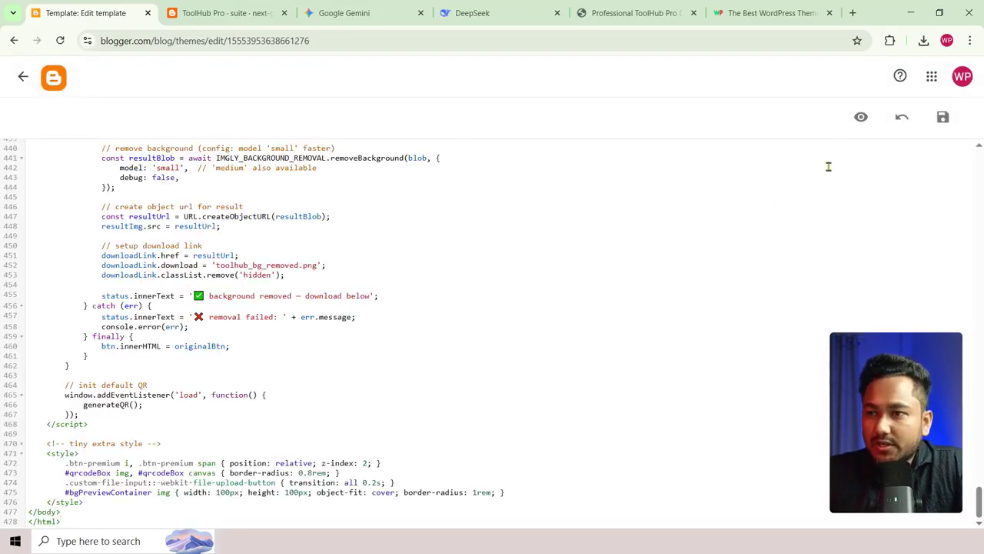
left_click(942, 117)
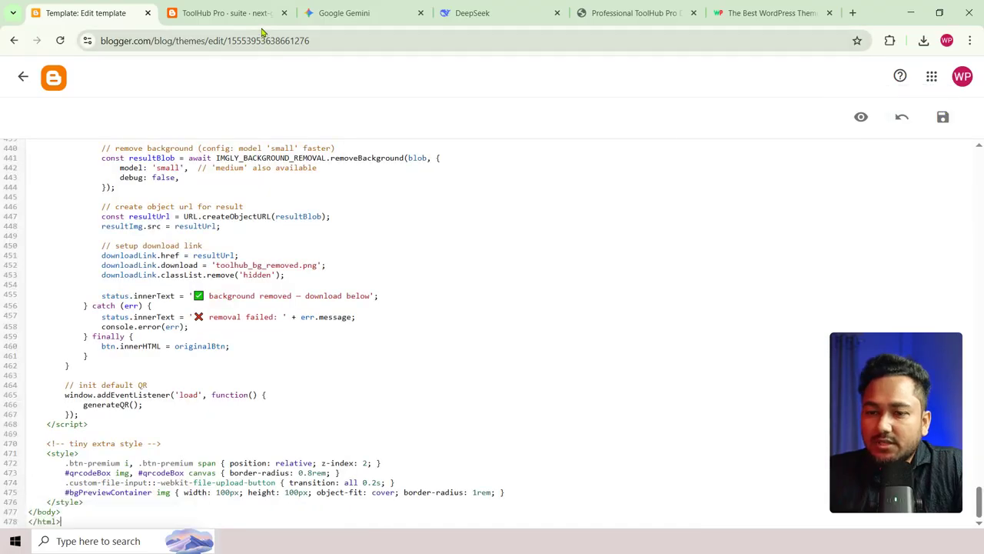
Step: Reload the live ToolHub site and check its hero section and AI background remover card
left_click(223, 12)
key("F5")
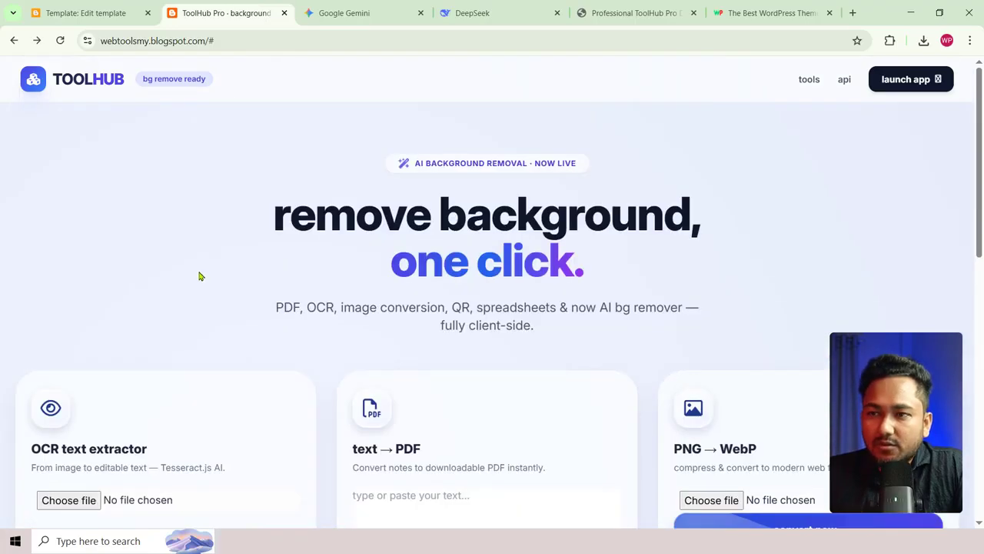
scroll(466, 136, "down", 3)
scroll(462, 323, "down", 3)
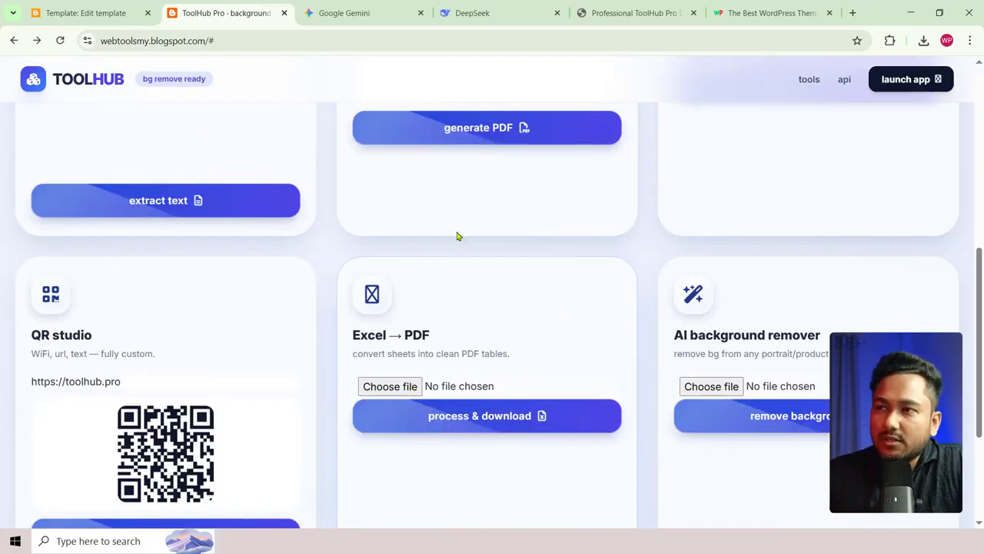
Step: Review the updated template code in the Blogger editor, from the head section to the tools grid
left_click(361, 12)
left_click(474, 8)
left_click(343, 13)
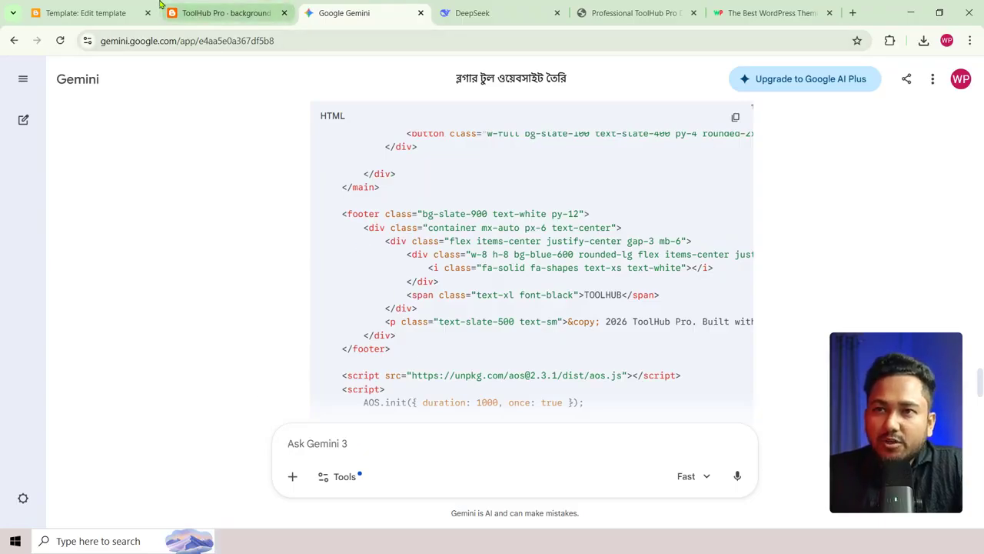
left_click(115, 13)
scroll(457, 204, "up", 20)
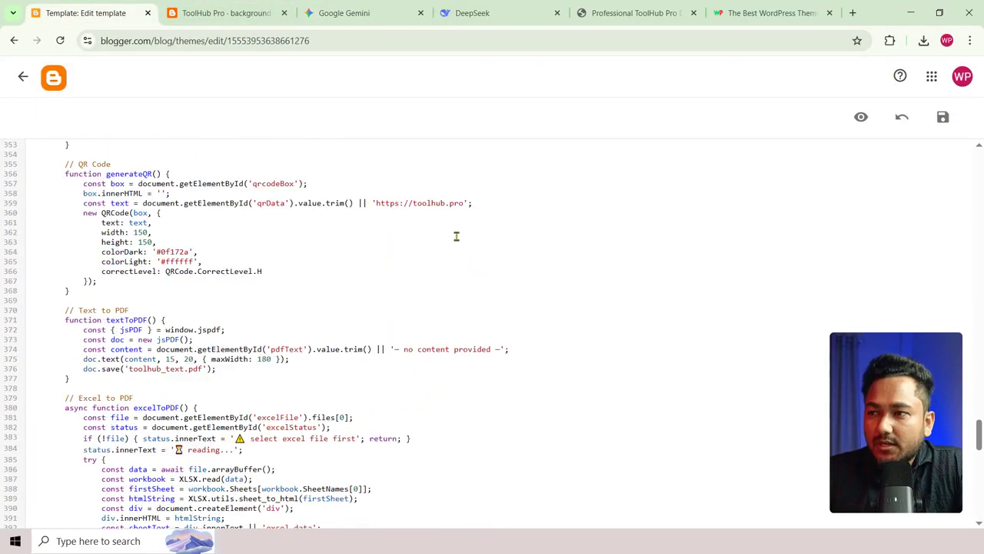
left_click_drag(981, 373, 980, 165)
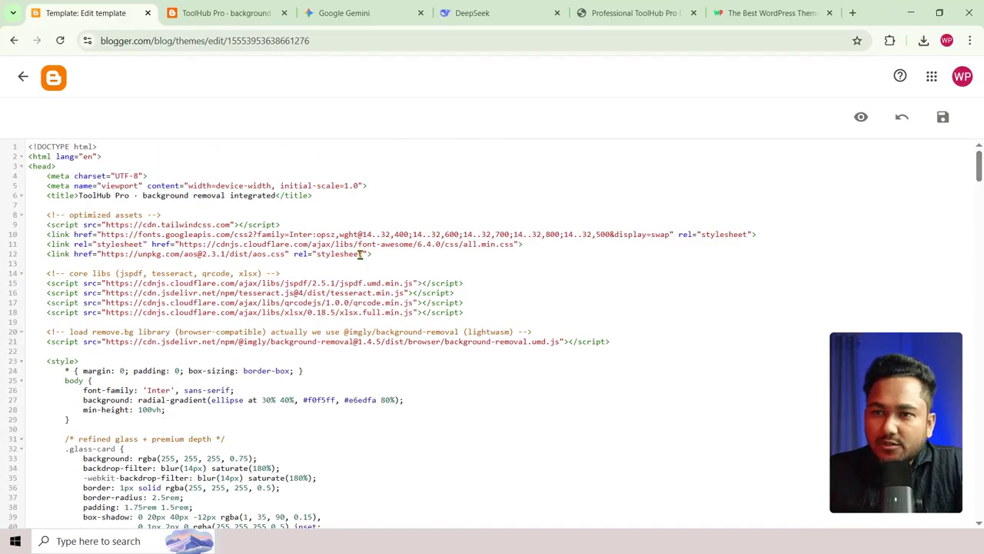
scroll(359, 255, "down", 5)
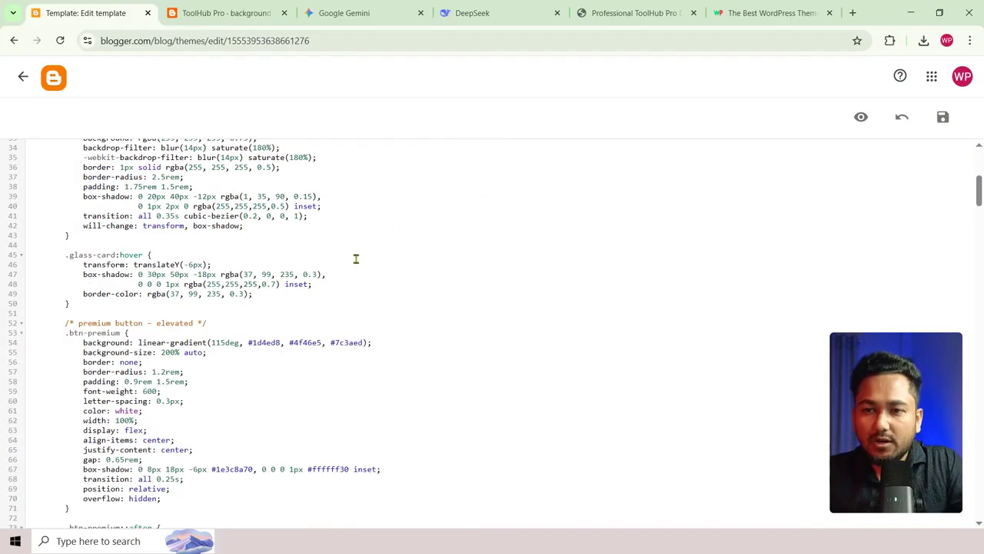
scroll(286, 357, "down", 4)
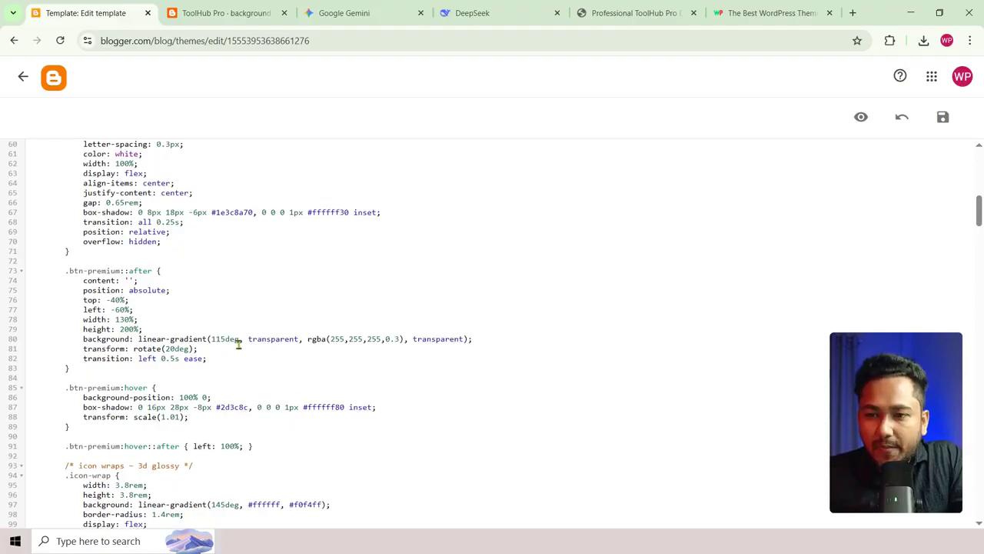
scroll(246, 351, "down", 17)
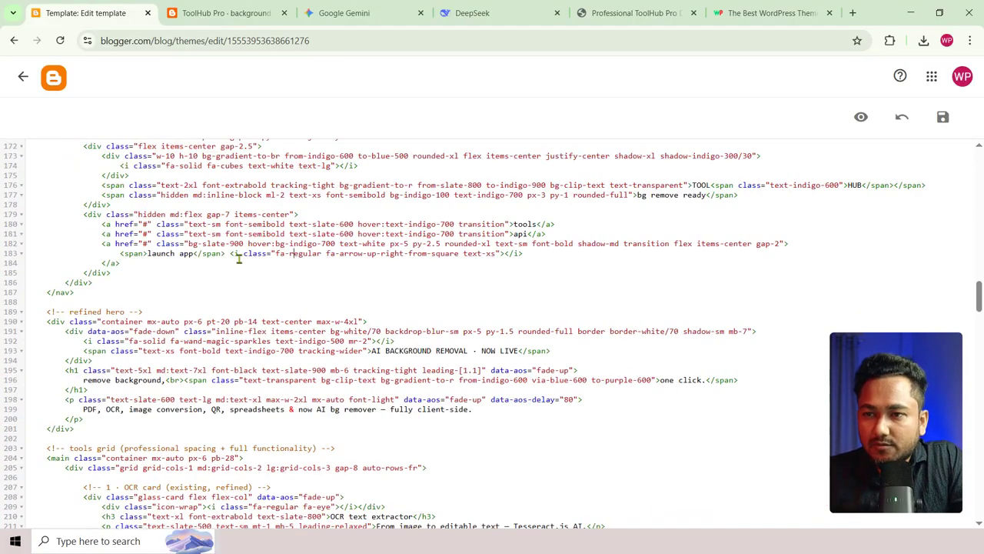
Step: Return to the live ToolHub site, reload it and inspect the AI background removal label in the hero section
left_click(463, 14)
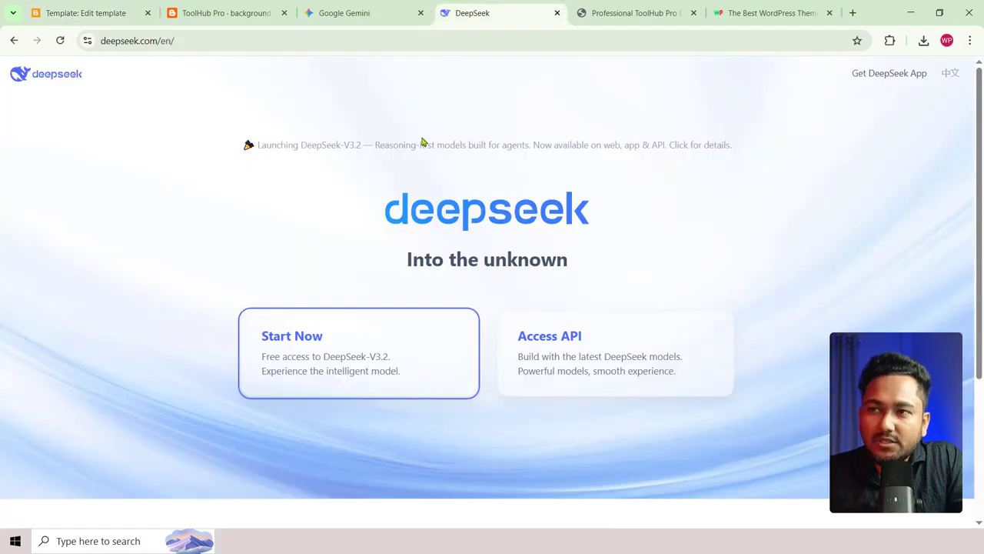
left_click(384, 14)
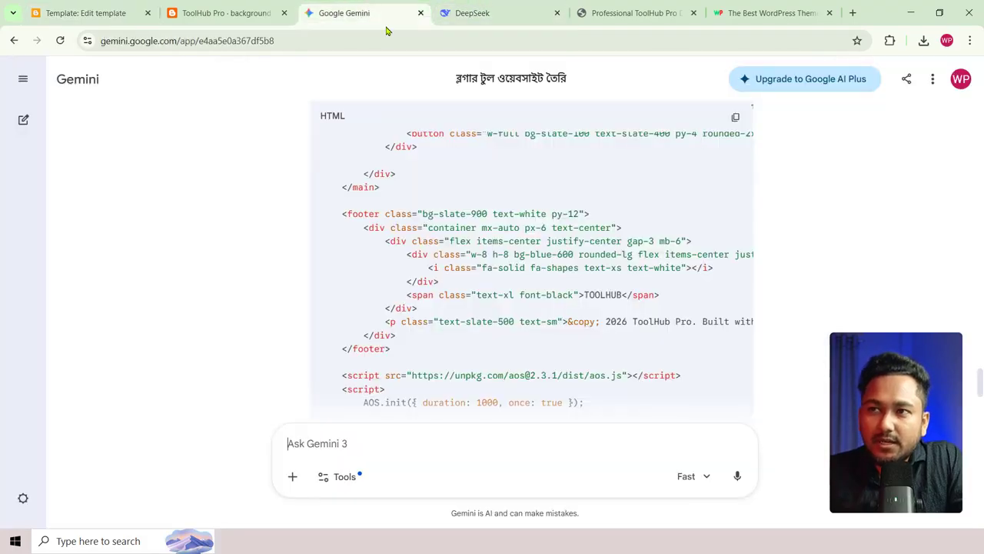
left_click(258, 17)
key("F5")
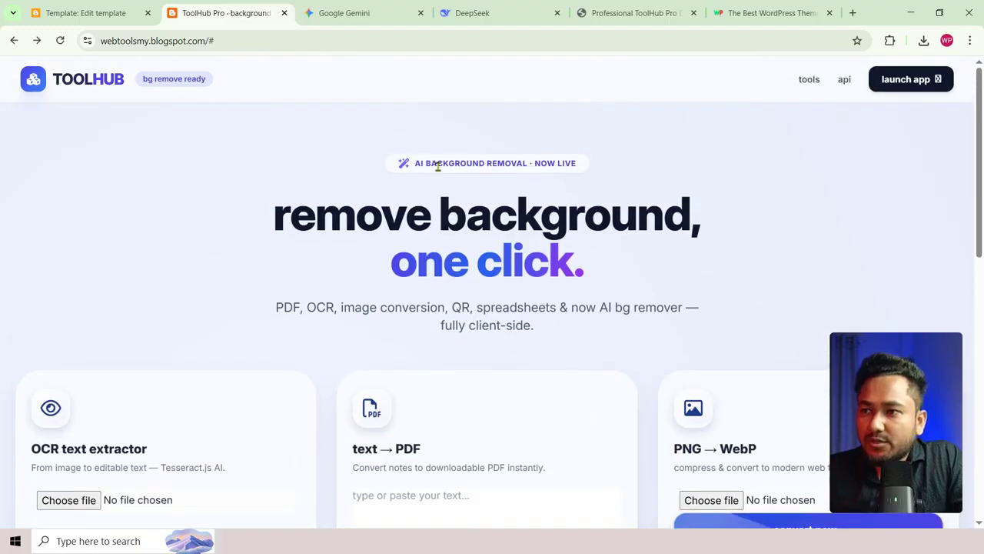
double_click(436, 164)
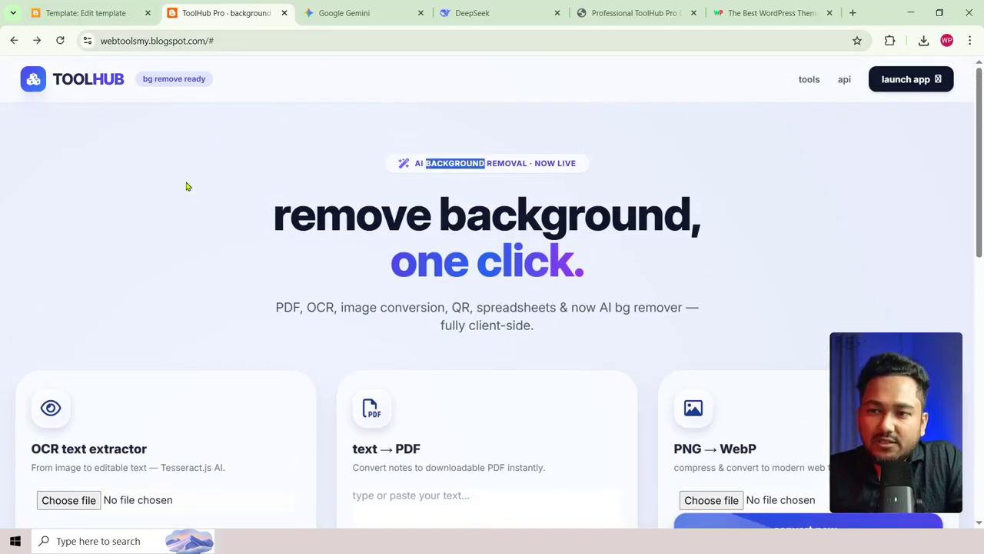
Step: Load the mobile version of the live site at webtoolsmy.blogspot.com/?m=1
double_click(211, 40)
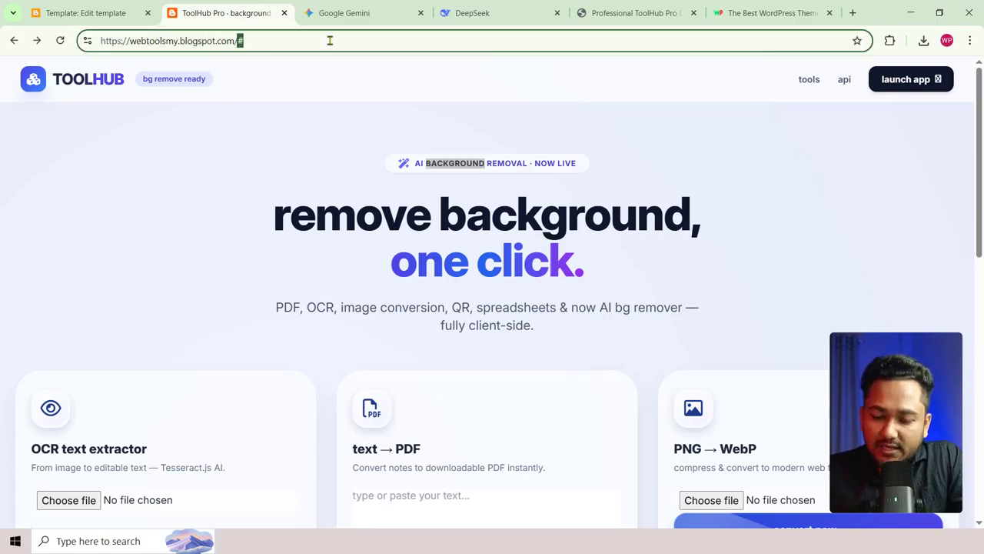
type("?")
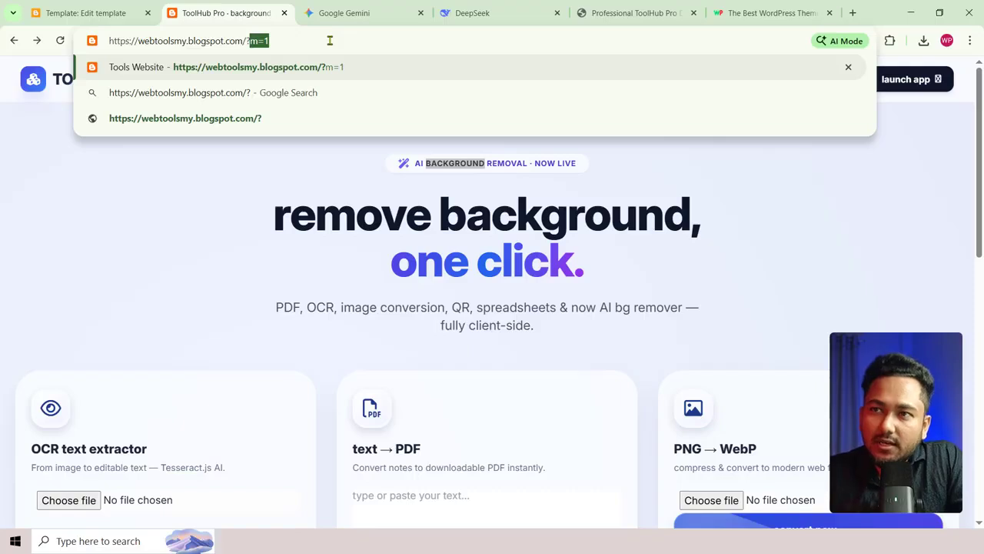
left_click(268, 42)
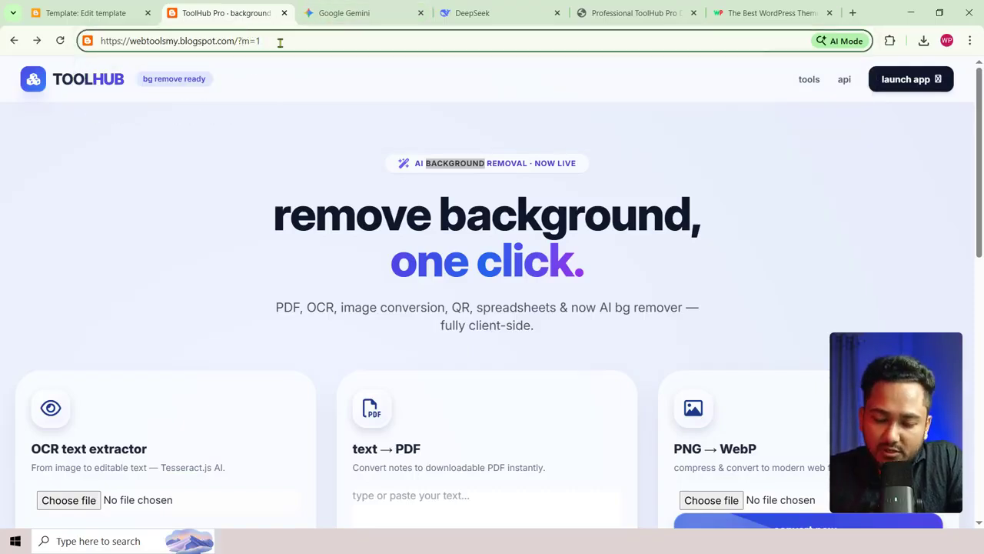
key("Return")
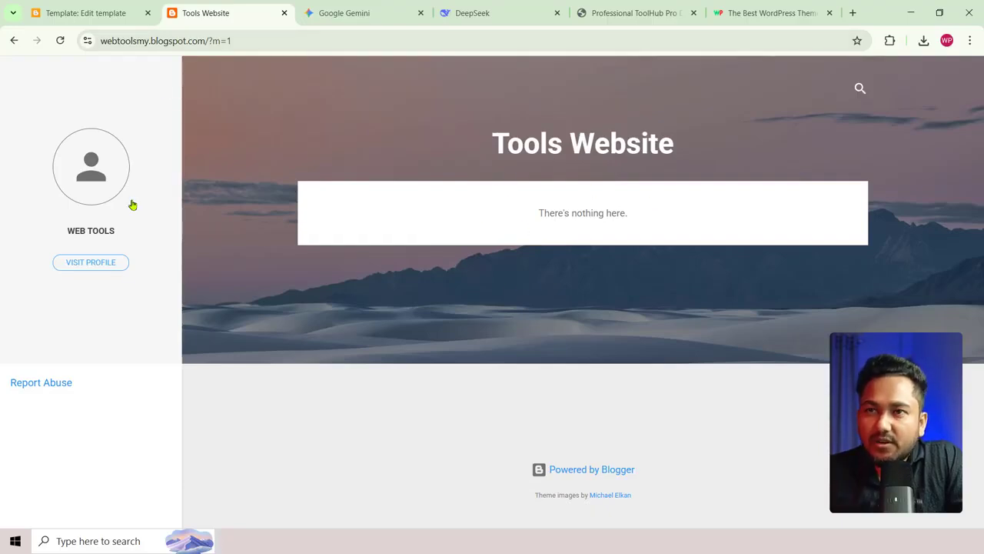
Step: Return to Blogger, leave the template editor for the blog's Theme page and look over the classic theme's options
left_click(94, 13)
left_click(20, 79)
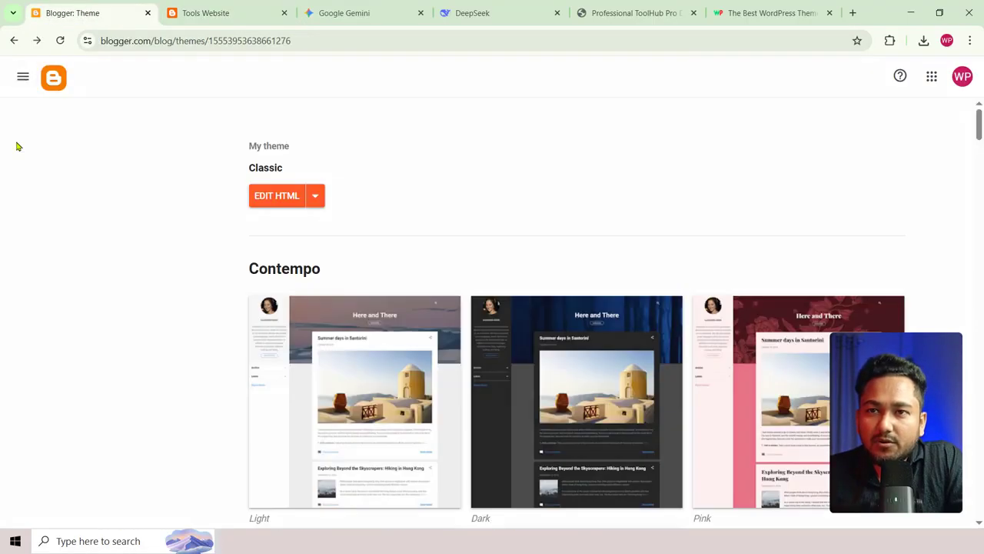
left_click(50, 354)
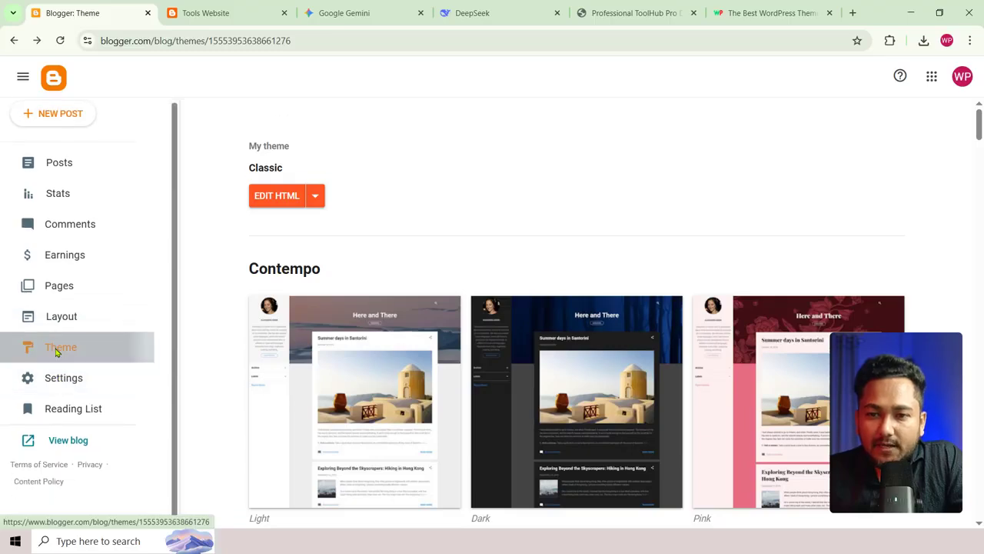
left_click(316, 197)
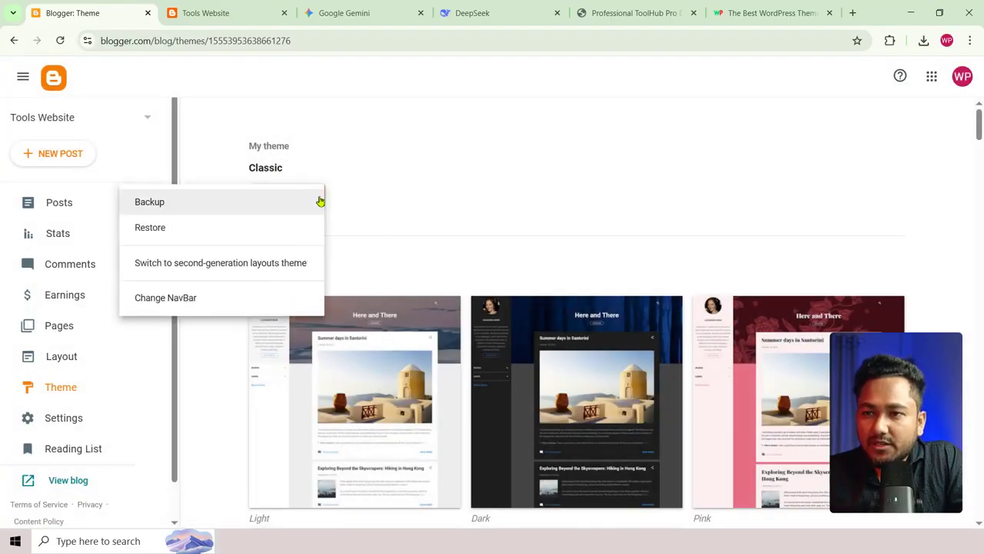
left_click(415, 171)
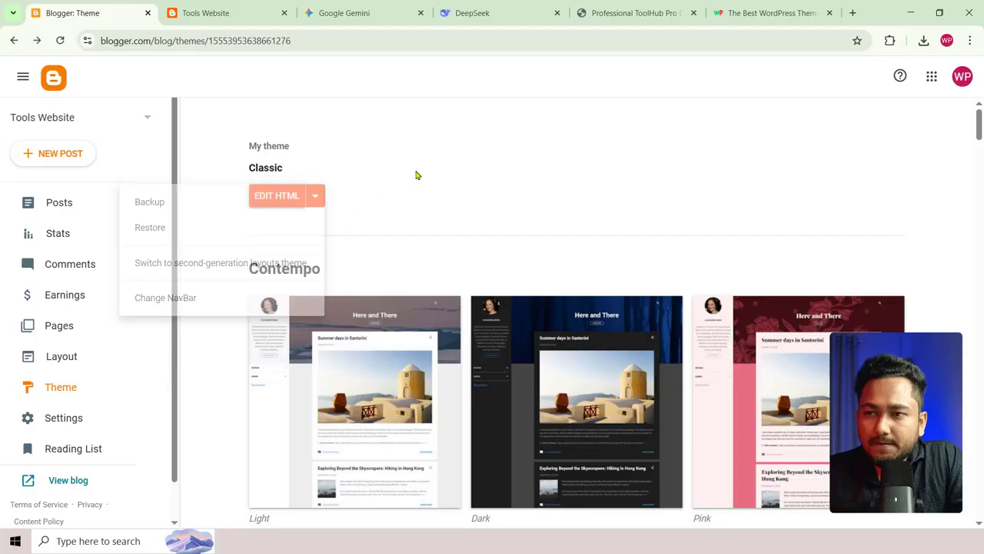
Step: Apply the Emporio Toolbox theme to the blog
scroll(367, 325, "down", 12)
scroll(392, 325, "down", 6)
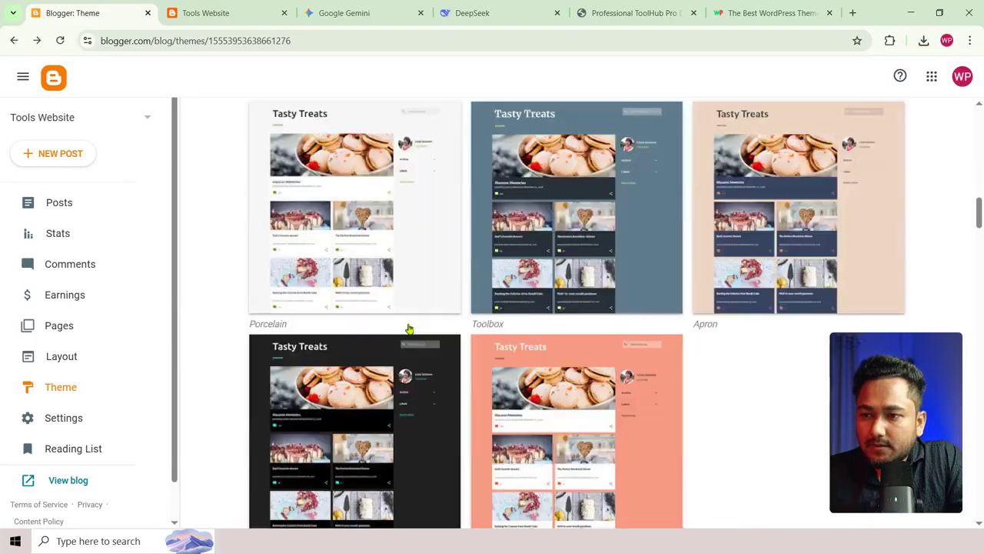
scroll(404, 320, "up", 3)
scroll(685, 334, "down", 2)
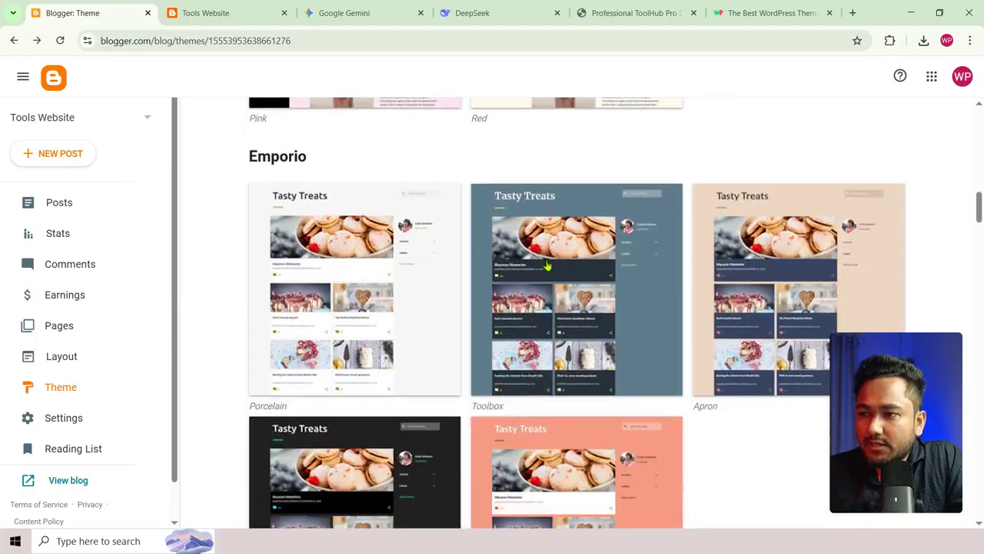
left_click(581, 246)
scroll(531, 311, "down", 3)
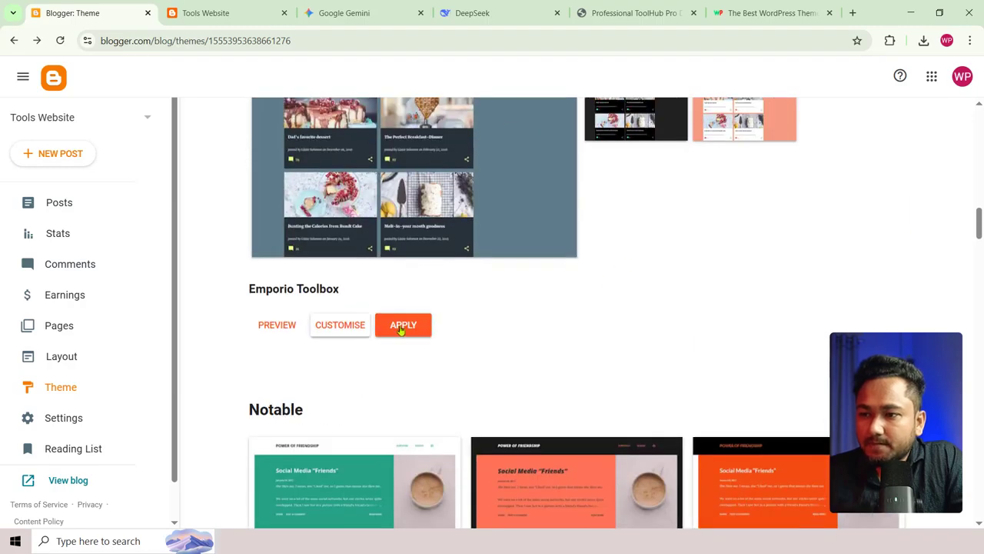
scroll(508, 270, "up", 5)
scroll(401, 400, "down", 4)
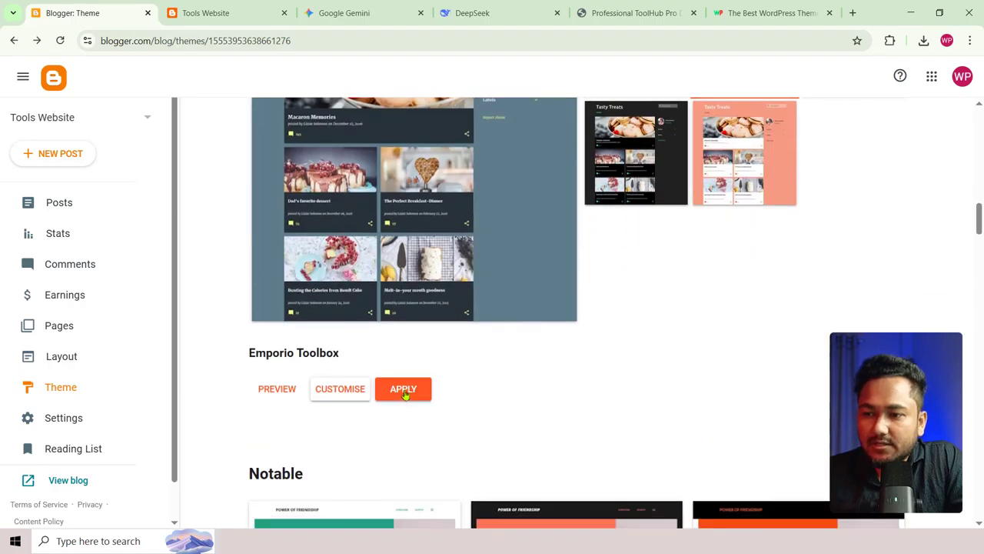
left_click(405, 390)
scroll(285, 296, "up", 6)
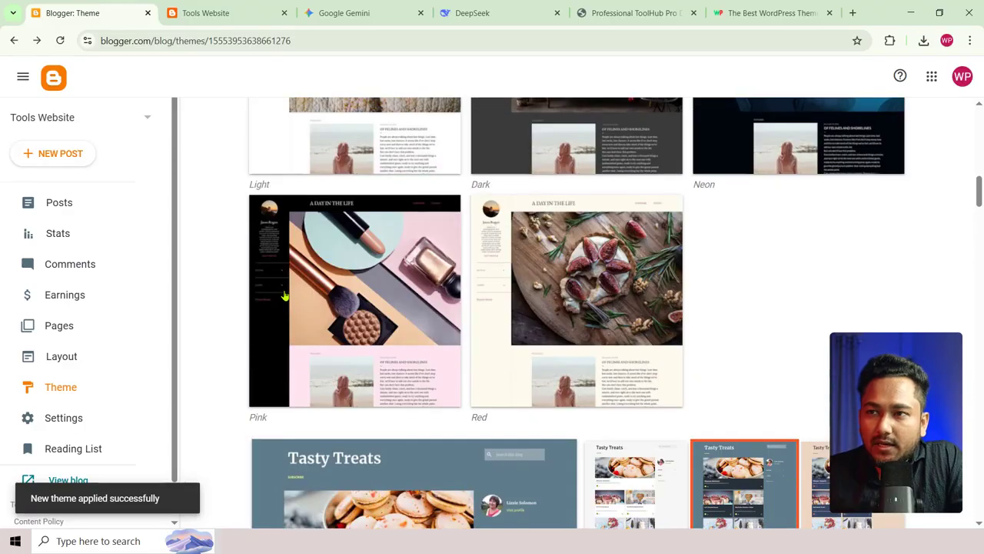
scroll(285, 296, "up", 10)
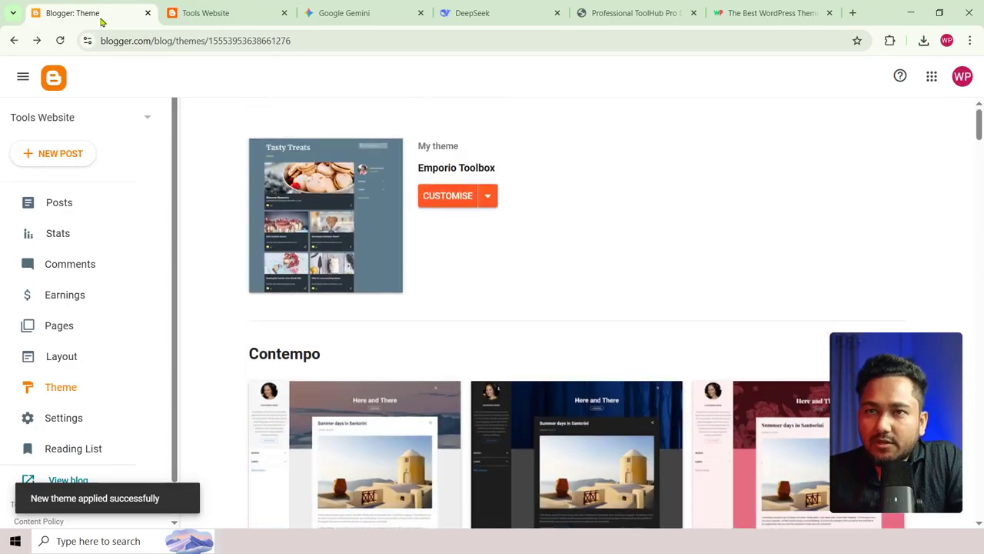
Step: Reload the live mobile page to check the applied theme, and return to the Blogger Theme page
left_click(205, 14)
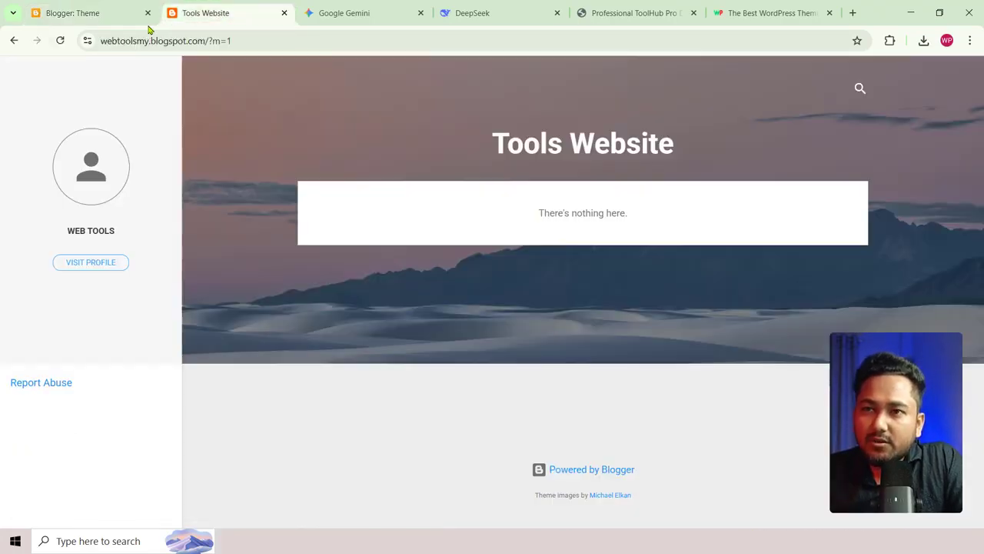
left_click(60, 40)
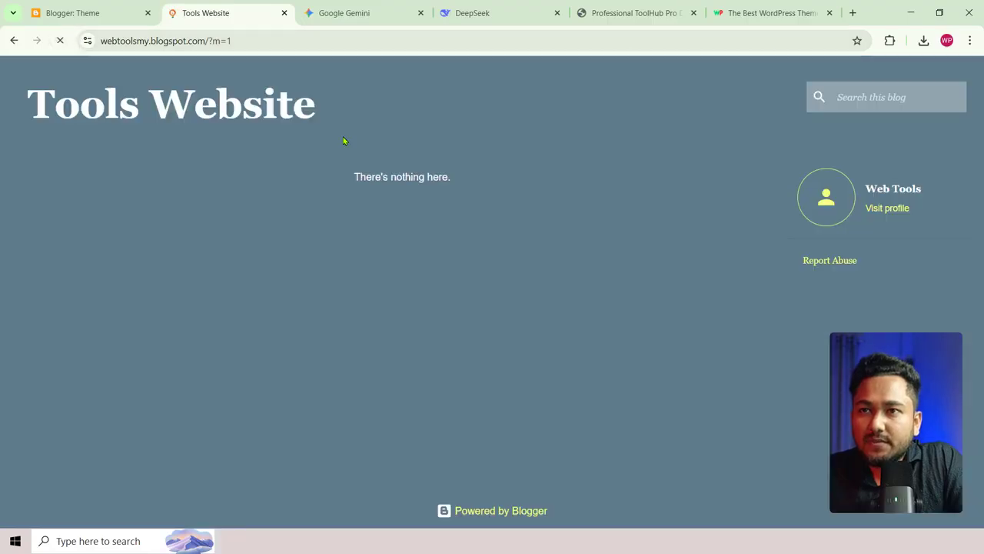
left_click(105, 8)
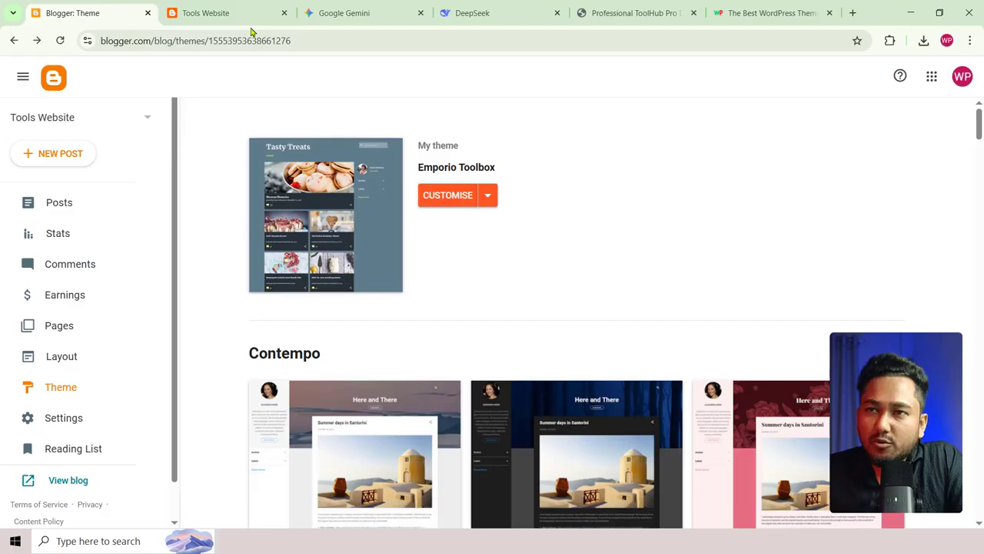
left_click(215, 7)
left_click(106, 10)
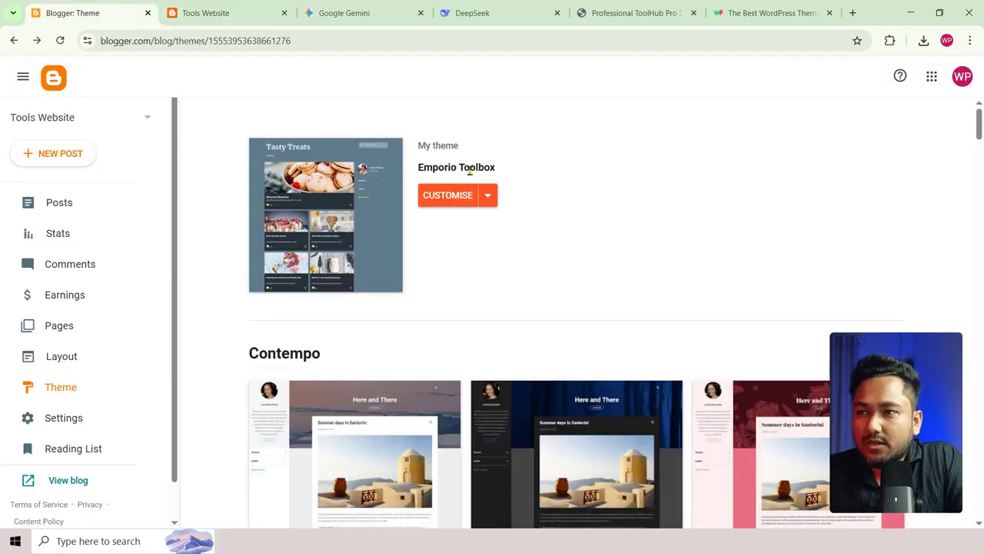
Step: Switch the blog to the first-generation classic theme without a backup
left_click(486, 197)
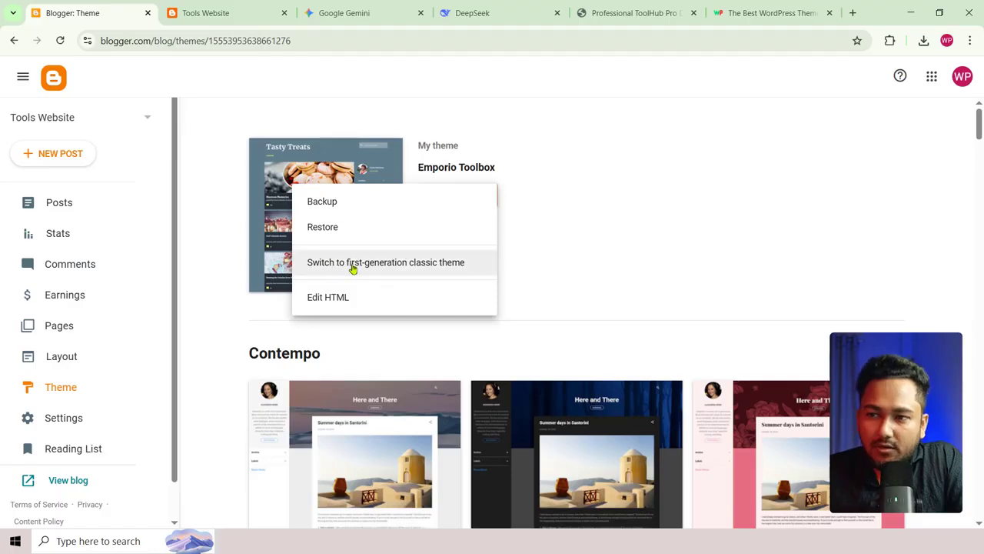
left_click(518, 205)
left_click(488, 198)
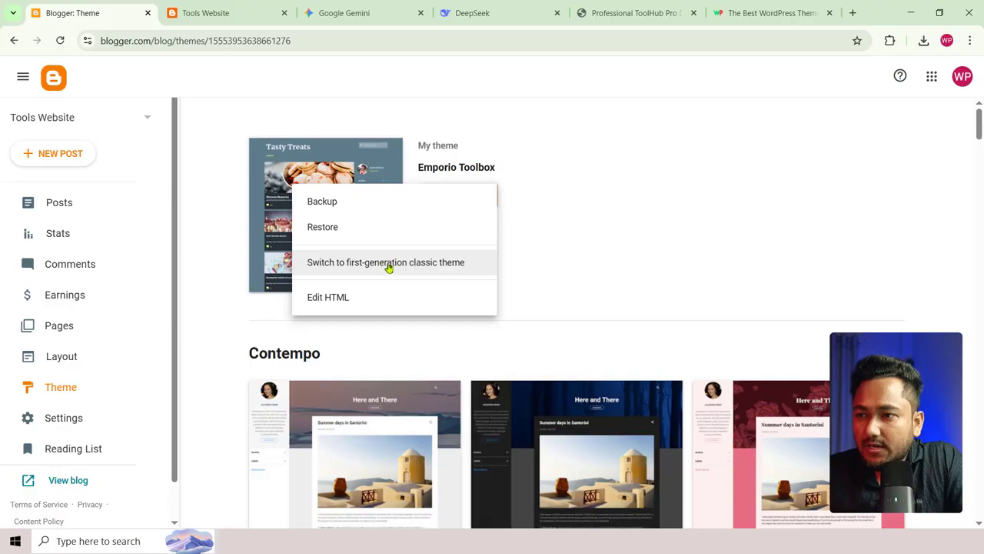
left_click(389, 266)
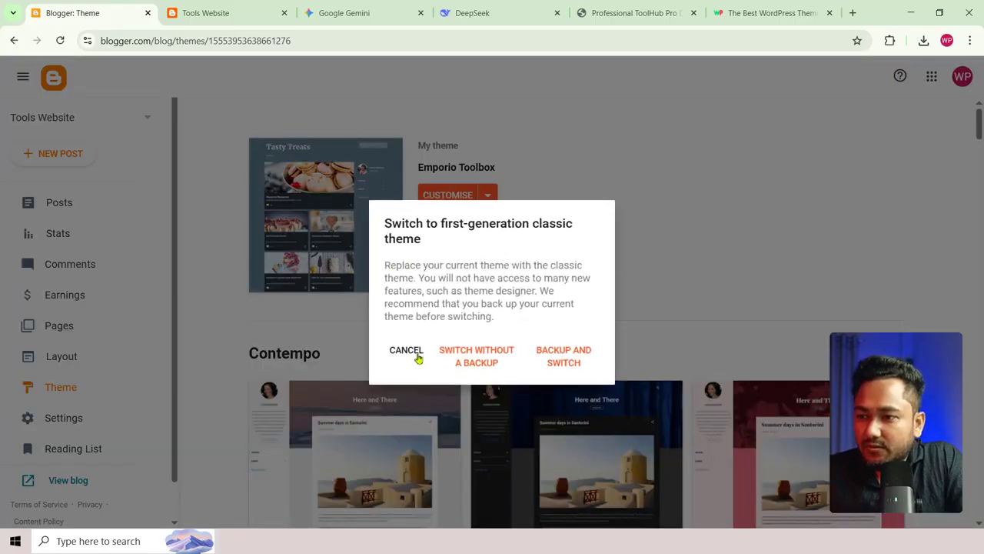
left_click(477, 359)
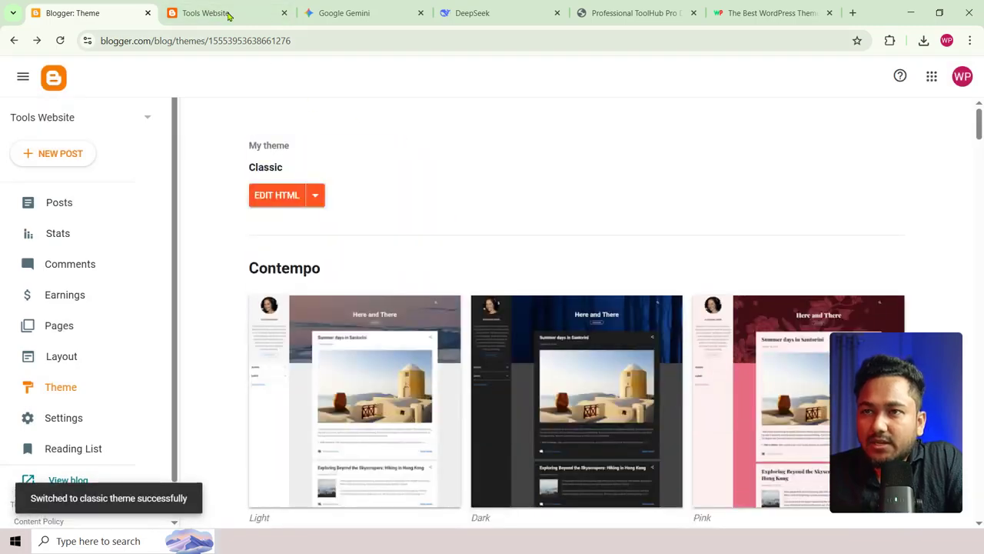
Step: Reload the live site and load its mobile version again with the ?m=1 address
left_click(207, 13)
left_click(60, 40)
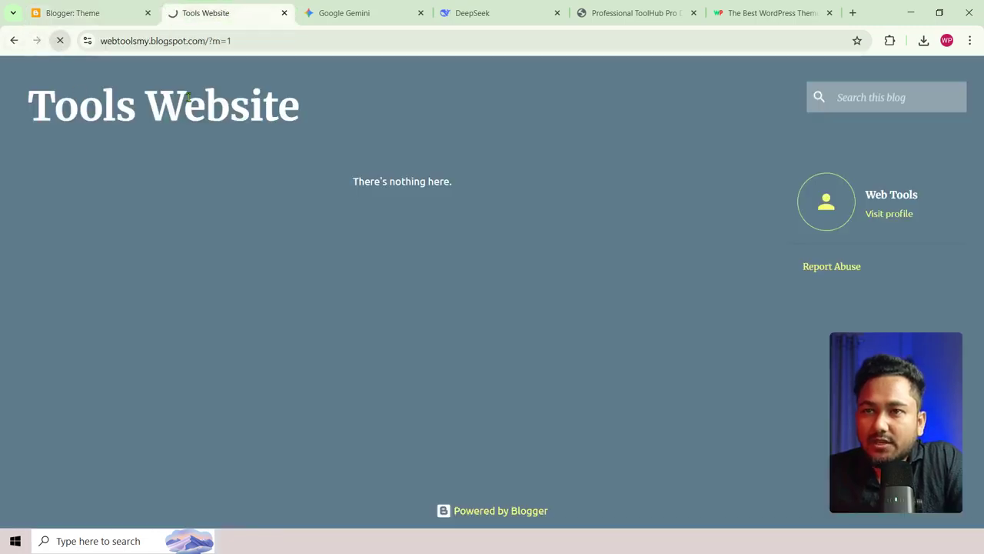
left_click(198, 39)
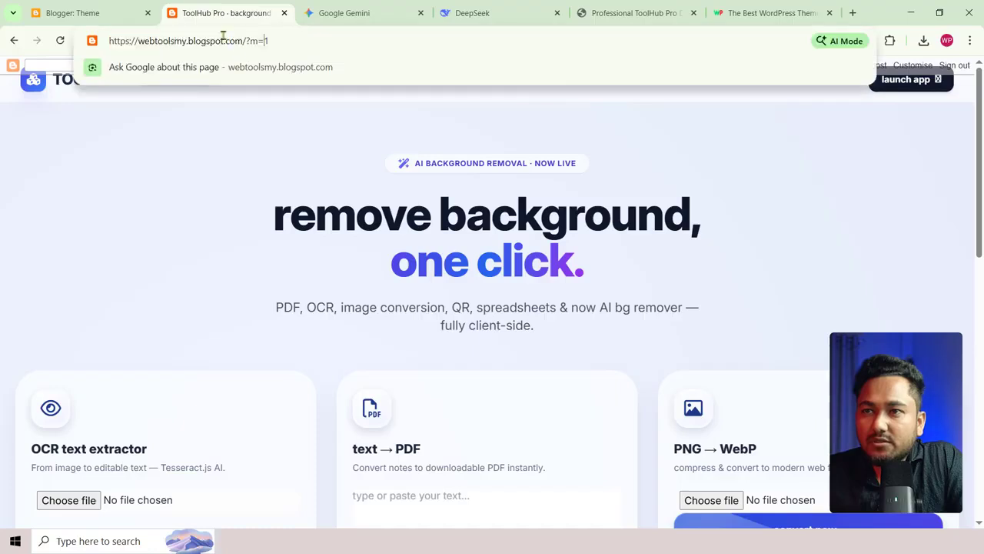
left_click_drag(246, 40, 266, 41)
key("Right")
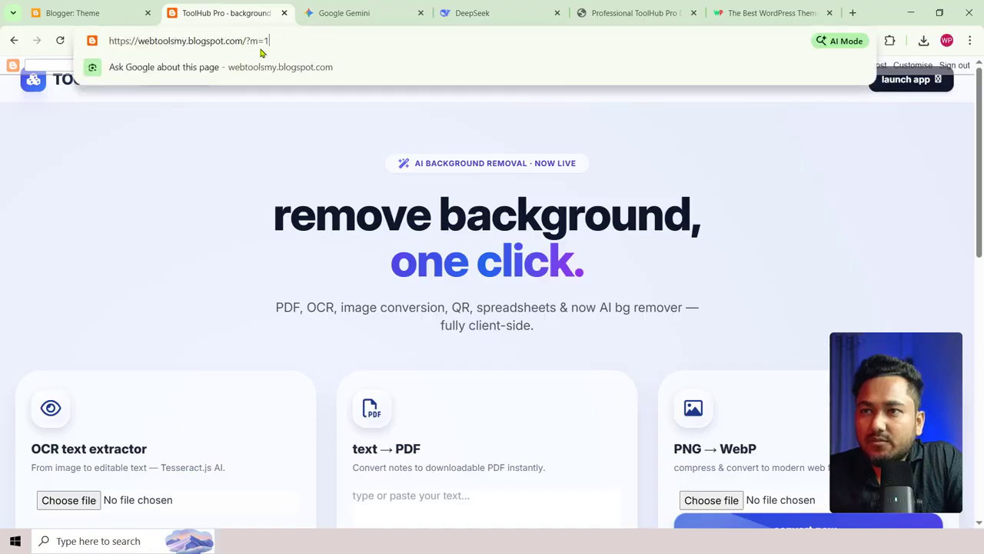
key("Return")
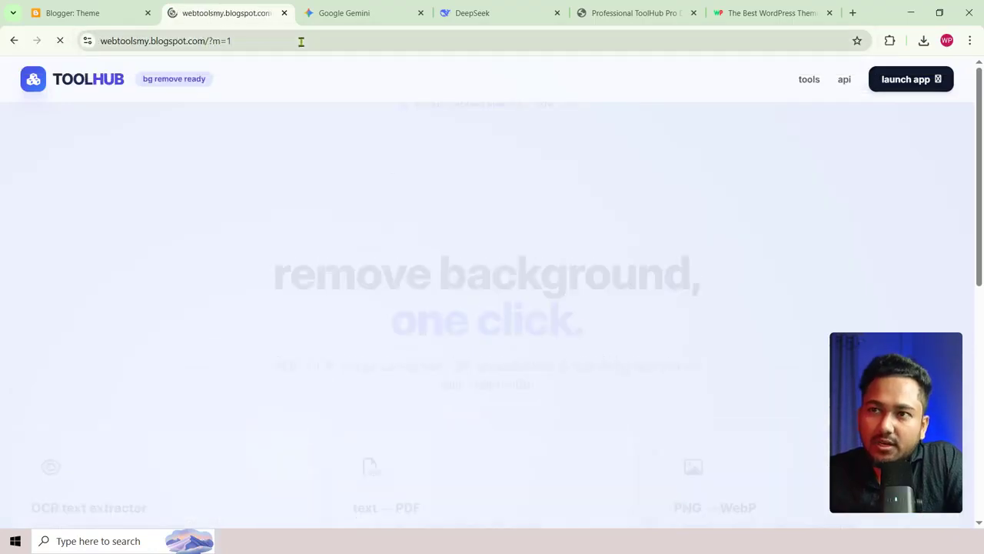
Step: Review the mobile ToolHub page from the hero section through the tool cards down to the footer
scroll(403, 267, "down", 5)
scroll(403, 266, "down", 4)
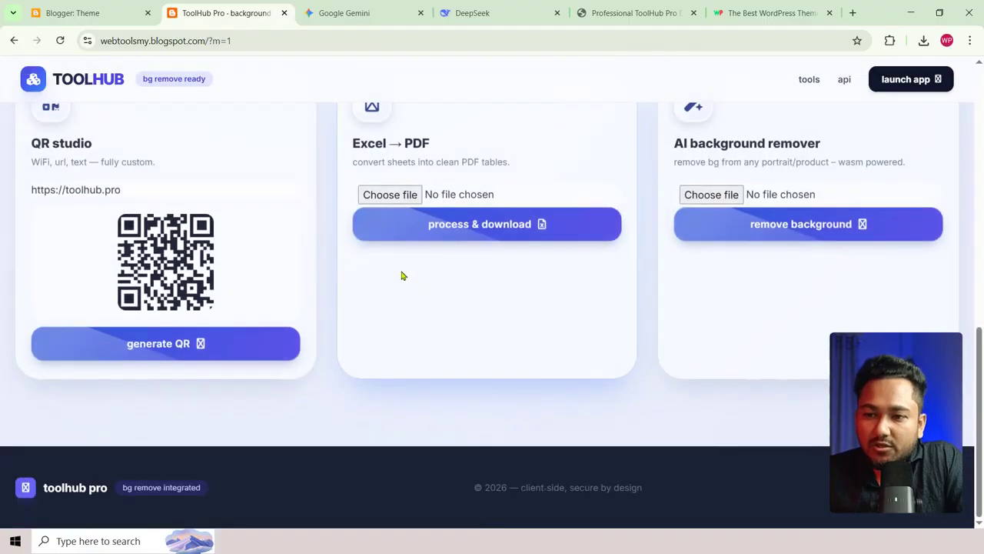
scroll(402, 275, "up", 9)
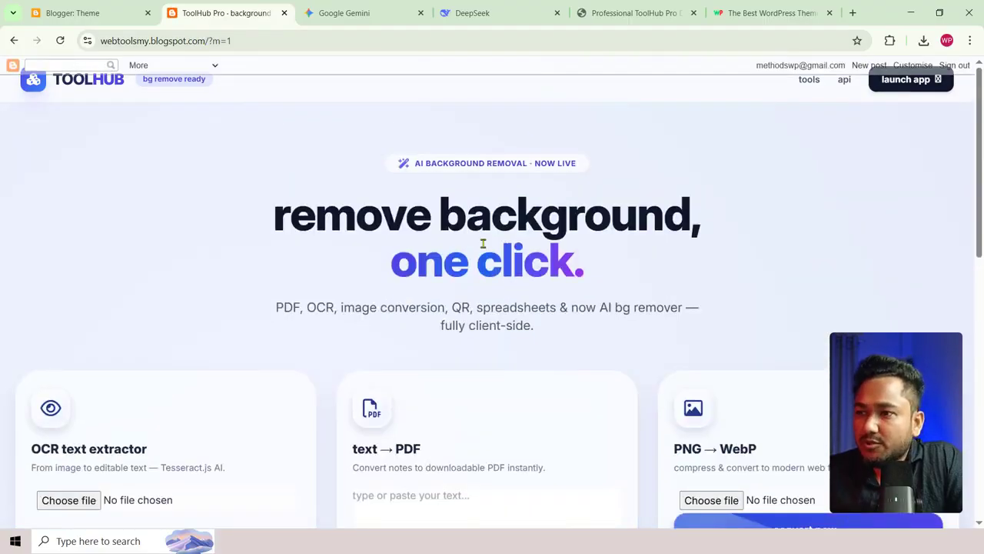
scroll(483, 244, "down", 8)
scroll(457, 246, "up", 9)
Step: Set the classic theme's Blogger navbar to Off, save the setting and reload the live site
left_click(76, 10)
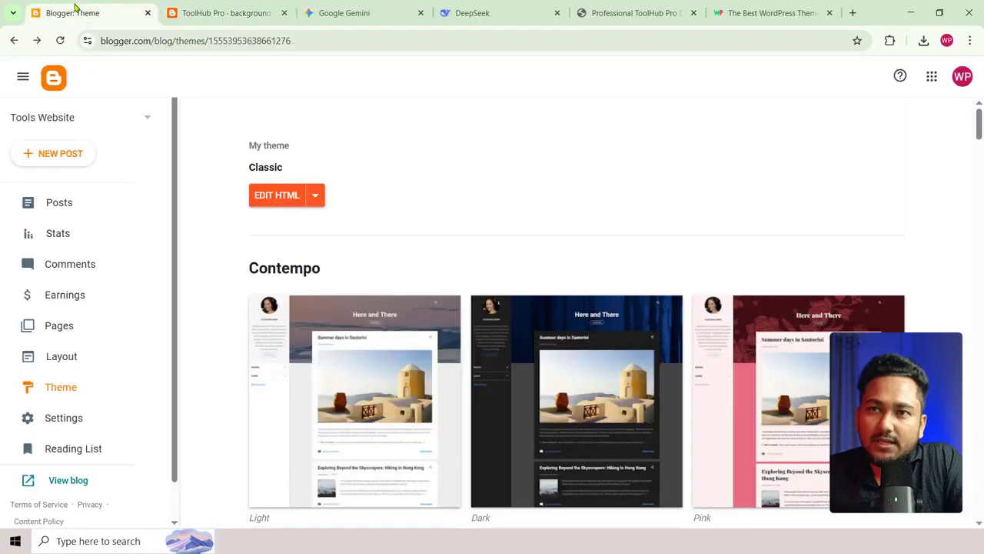
left_click(224, 6)
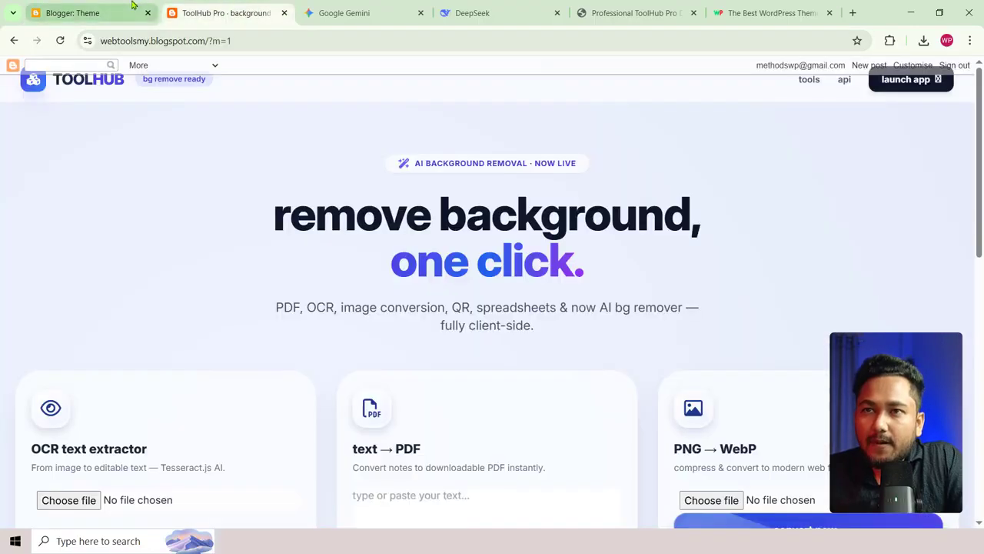
left_click(129, 6)
left_click(202, 7)
left_click(123, 13)
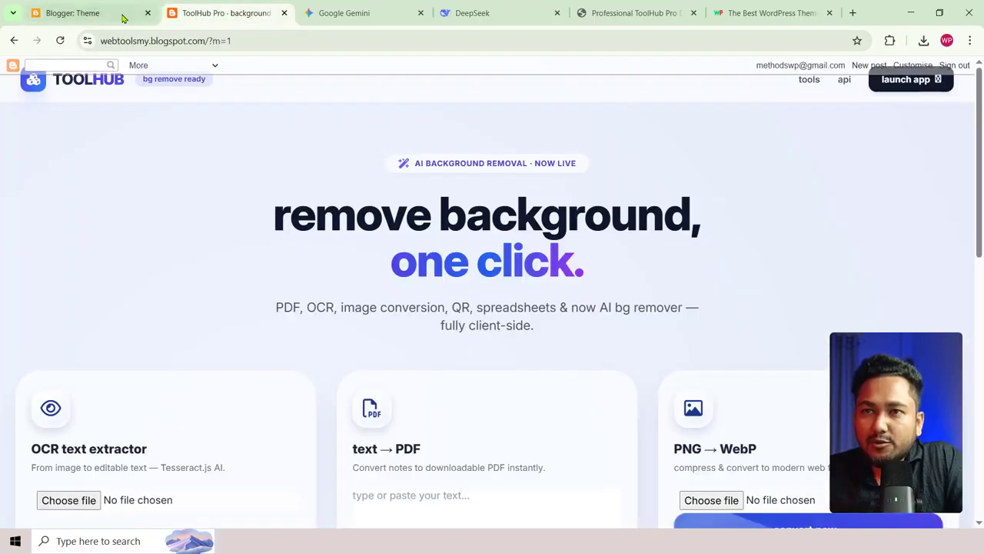
left_click(317, 196)
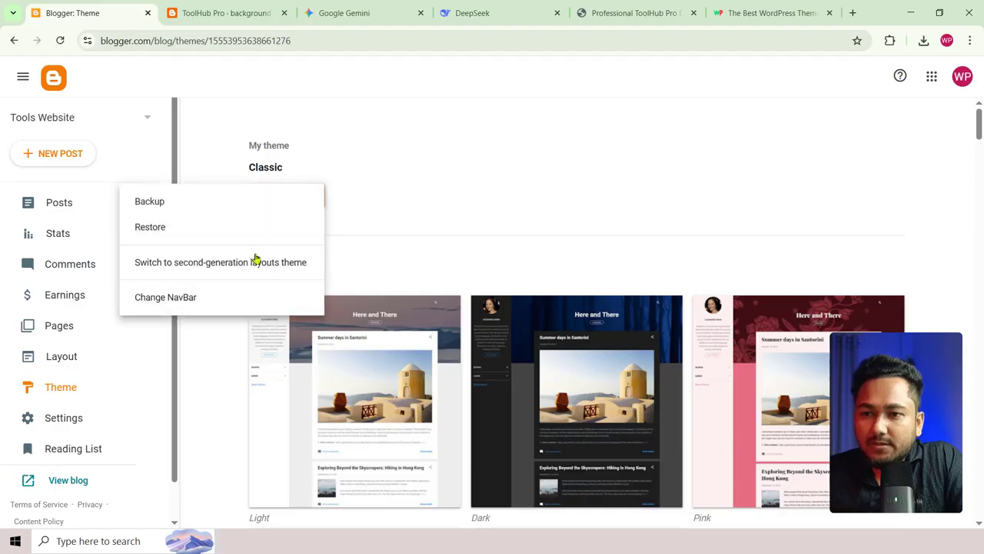
left_click(175, 297)
scroll(383, 352, "down", 1)
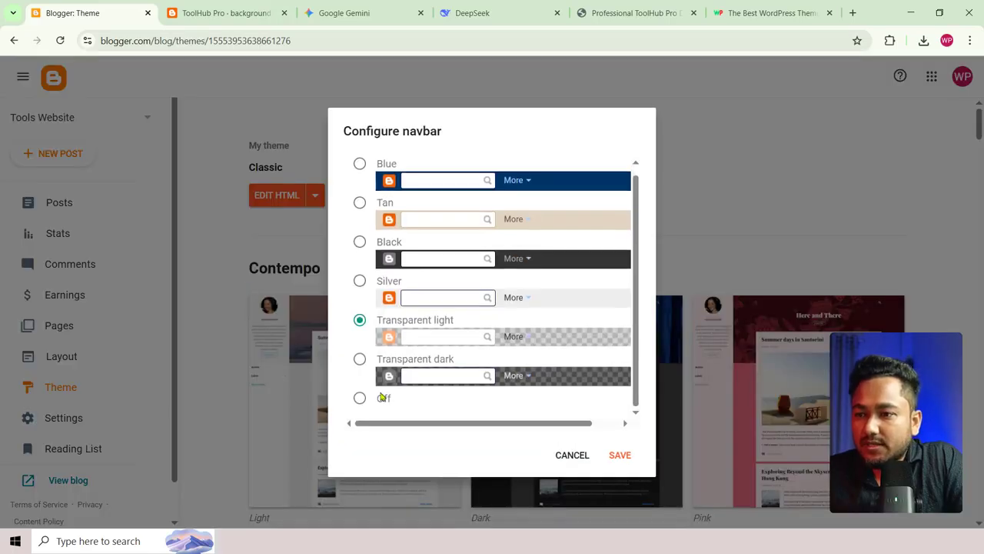
left_click(359, 396)
left_click(617, 455)
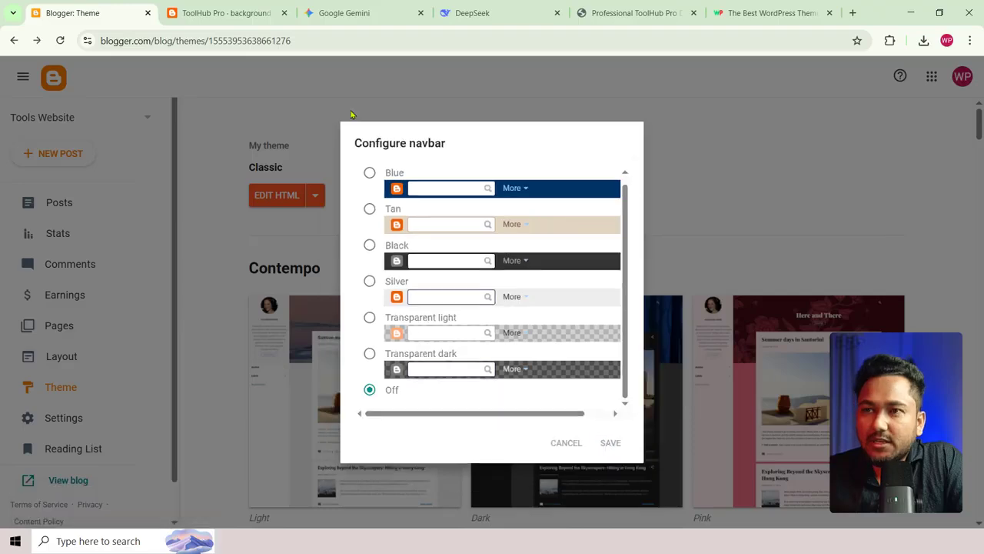
left_click(227, 14)
left_click(60, 40)
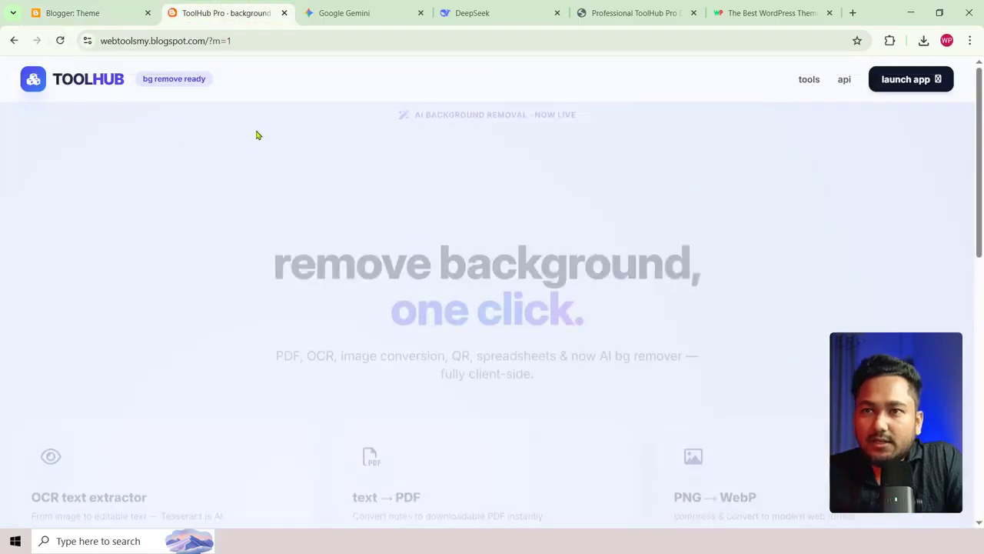
Step: Review the reloaded ToolHub page from the hero section down to the footer and back
scroll(358, 245, "down", 4)
scroll(358, 244, "down", 5)
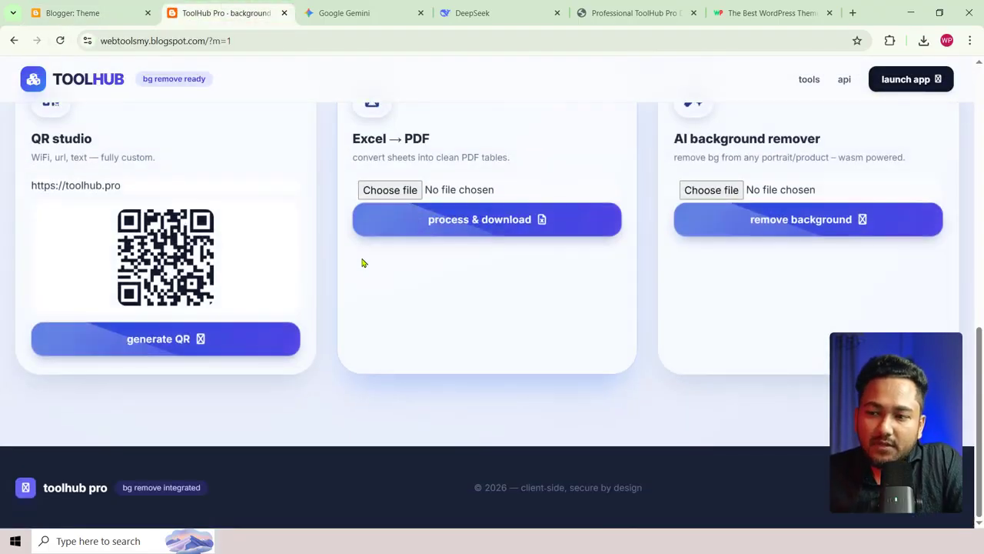
scroll(362, 264, "up", 10)
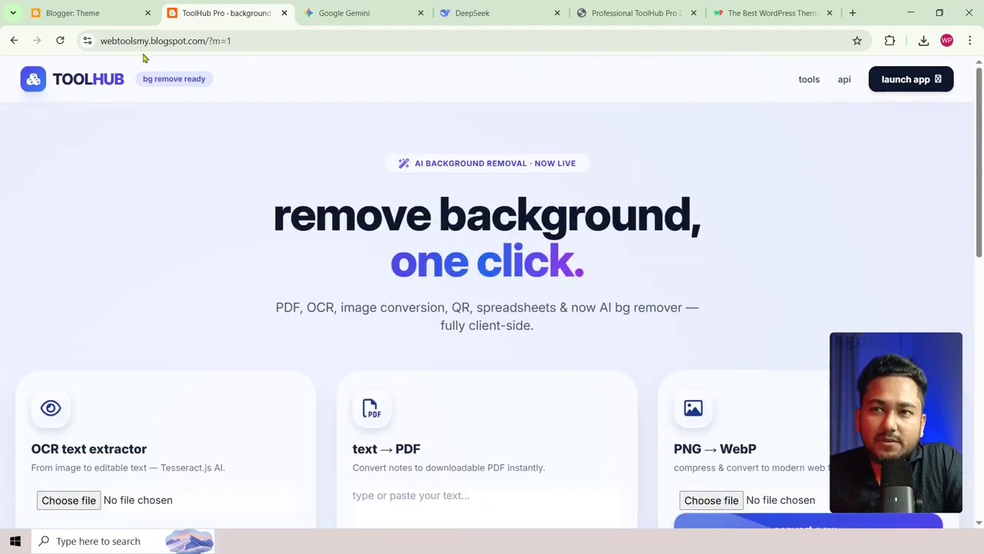
left_click(141, 40)
left_click(228, 40)
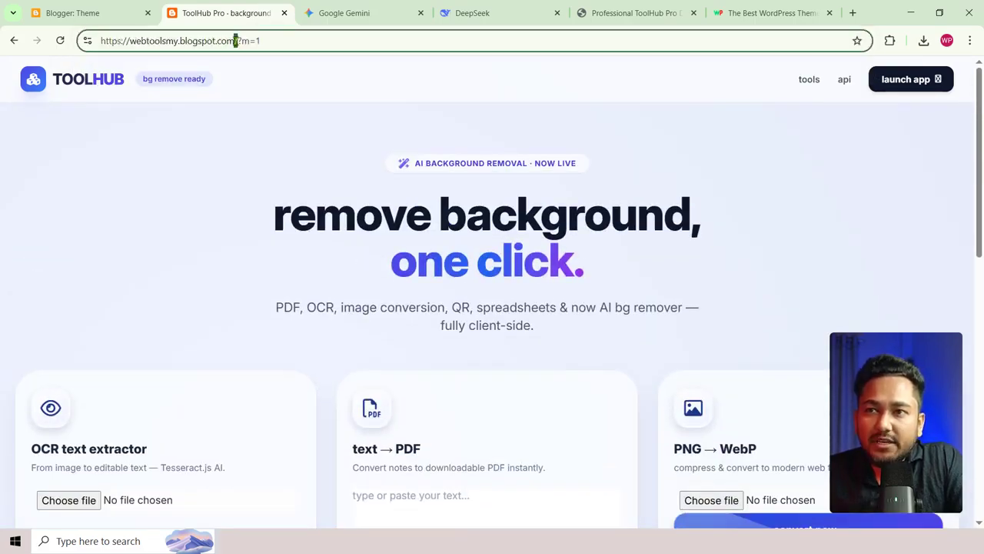
left_click_drag(235, 40, 101, 39)
left_click(121, 40)
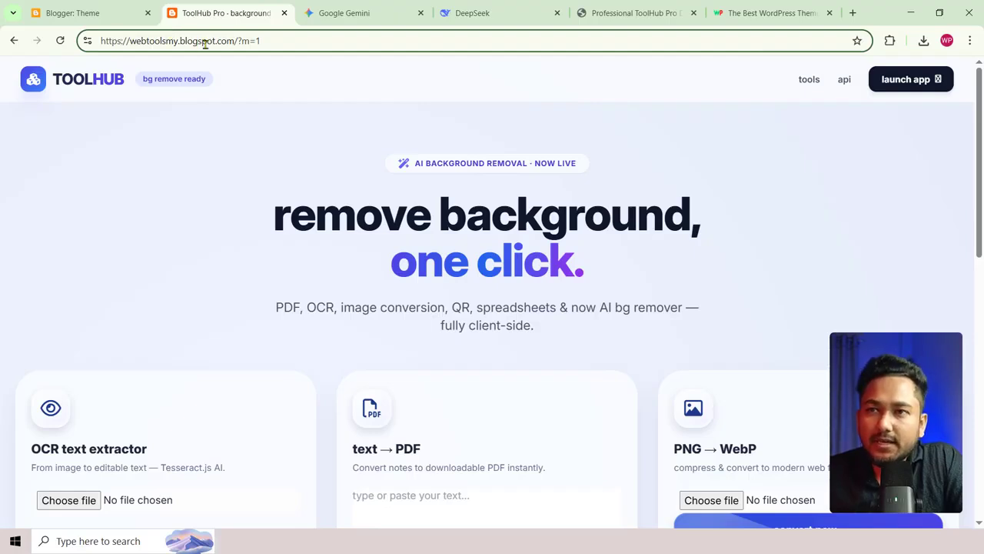
left_click_drag(232, 41, 117, 48)
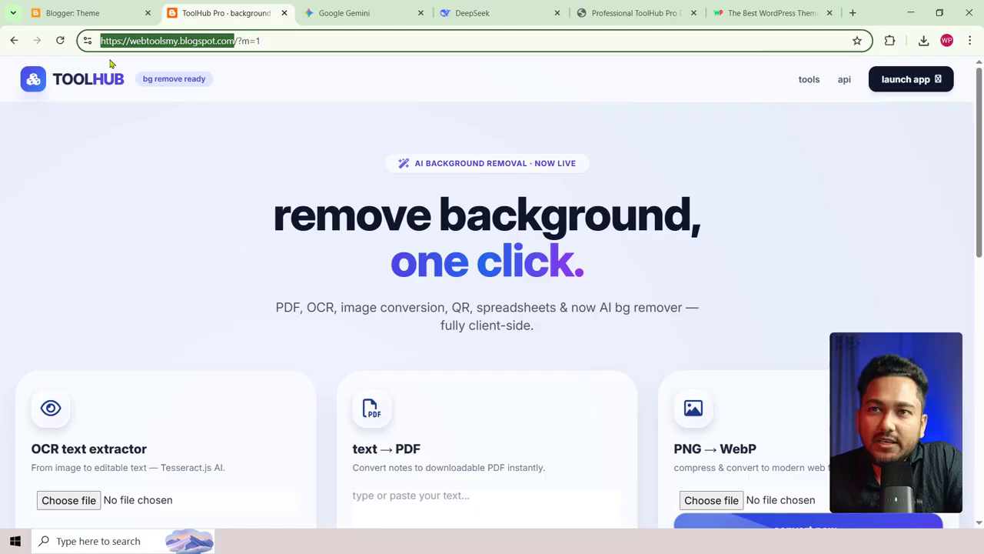
Step: Open the blog's settings in Blogger and look through the sections from Privacy and Publishing to Errors and redirects
left_click(80, 12)
scroll(20, 403, "down", 1)
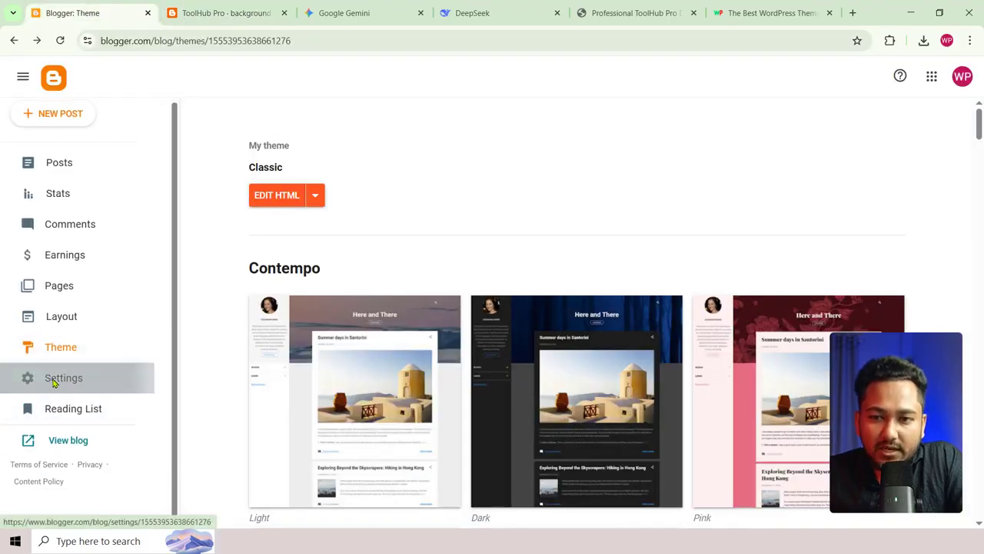
left_click(54, 379)
scroll(259, 285, "down", 3)
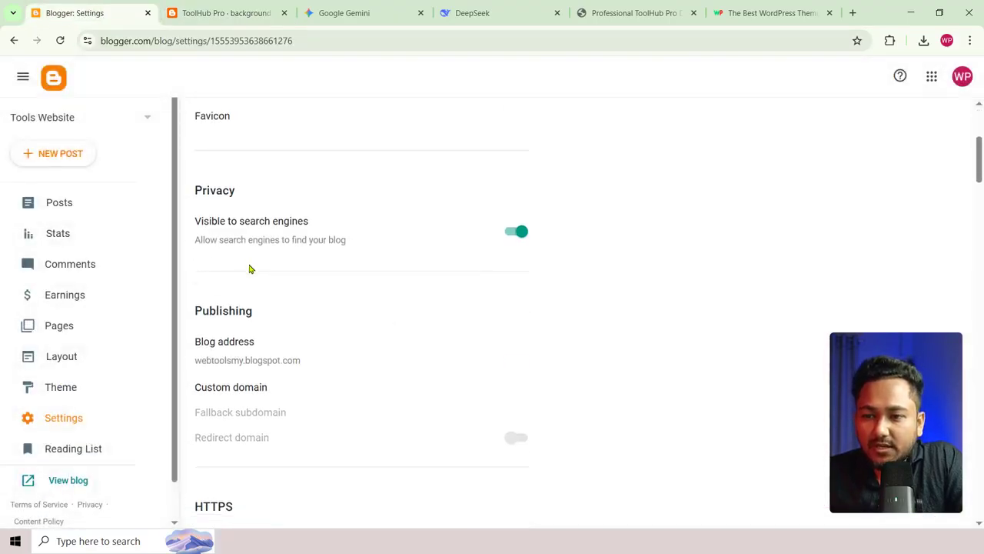
scroll(274, 311, "down", 10)
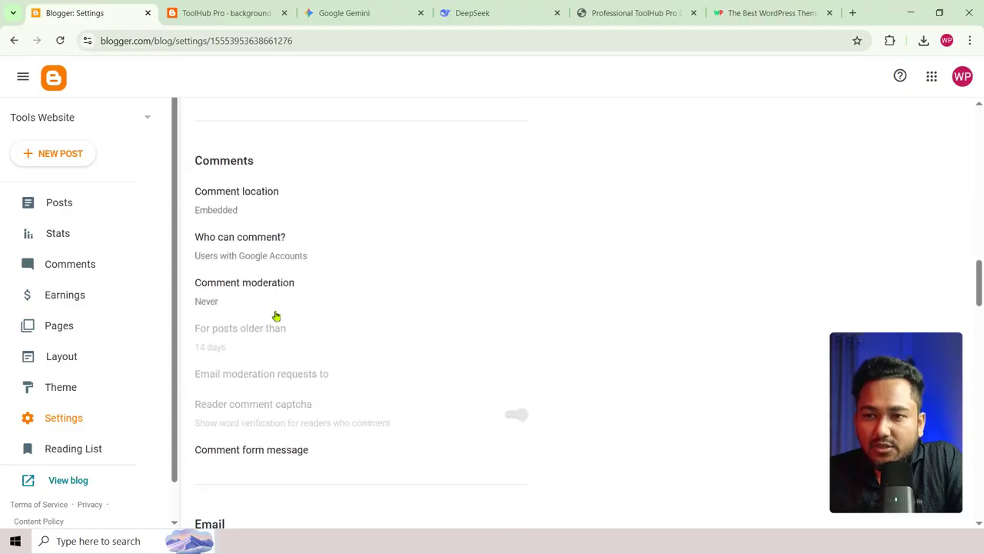
scroll(262, 317, "down", 10)
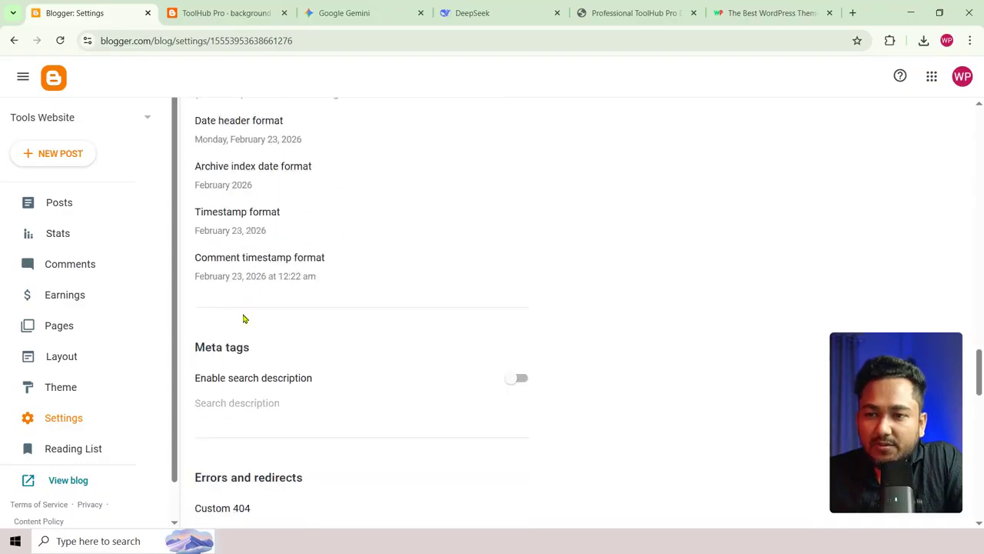
scroll(244, 318, "down", 10)
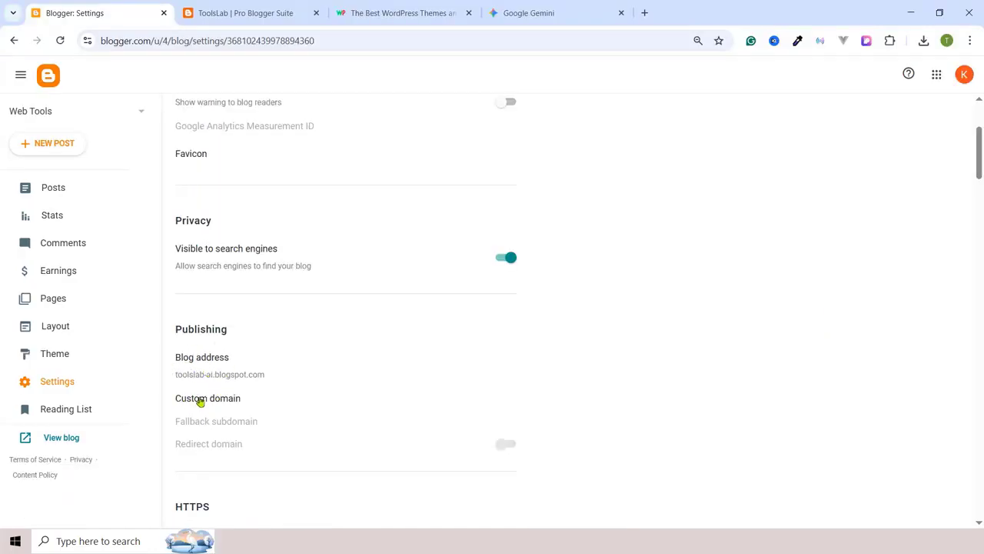
Step: Try to save bddokan.com as the custom domain in the blog's Publishing settings
left_click(206, 403)
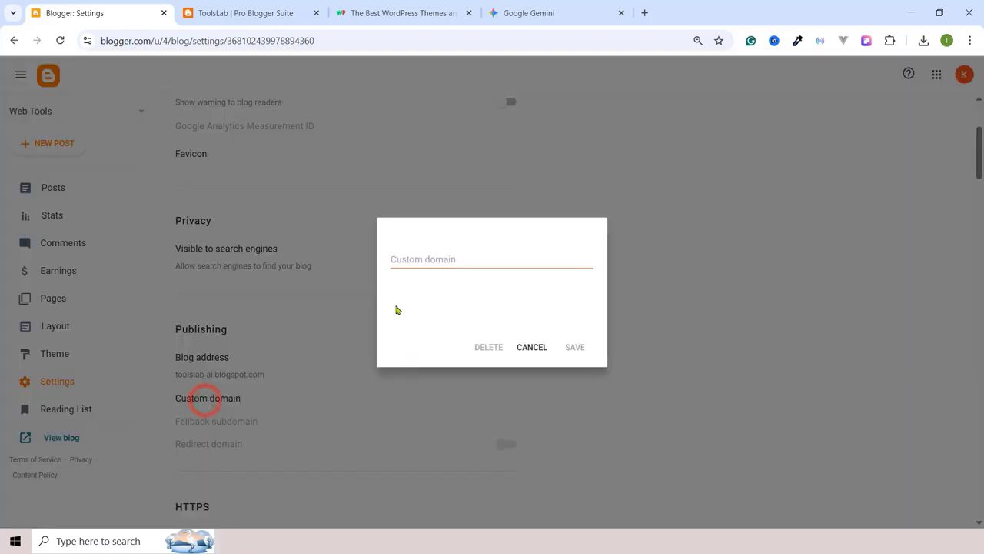
left_click(412, 259)
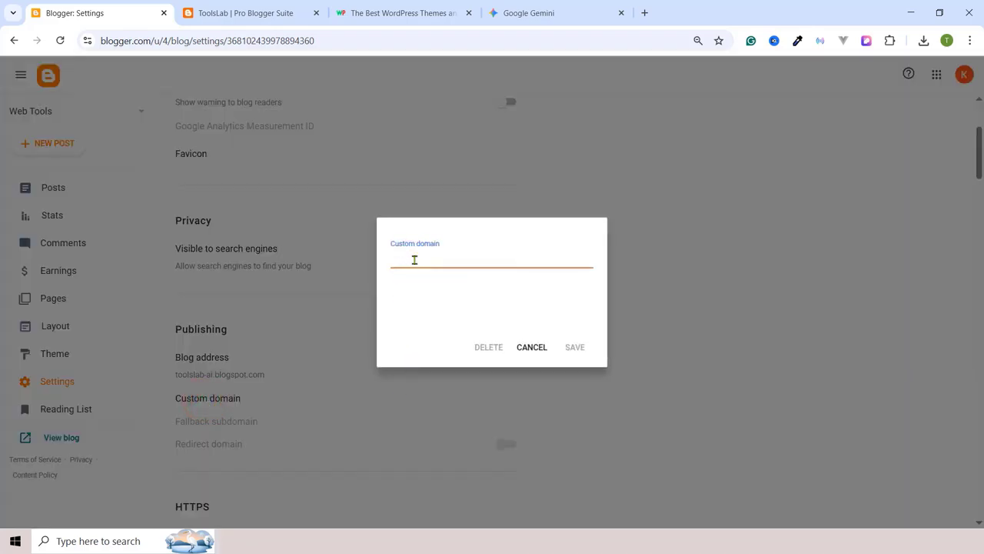
type("bddokan.com")
double_click(436, 261)
left_click(574, 349)
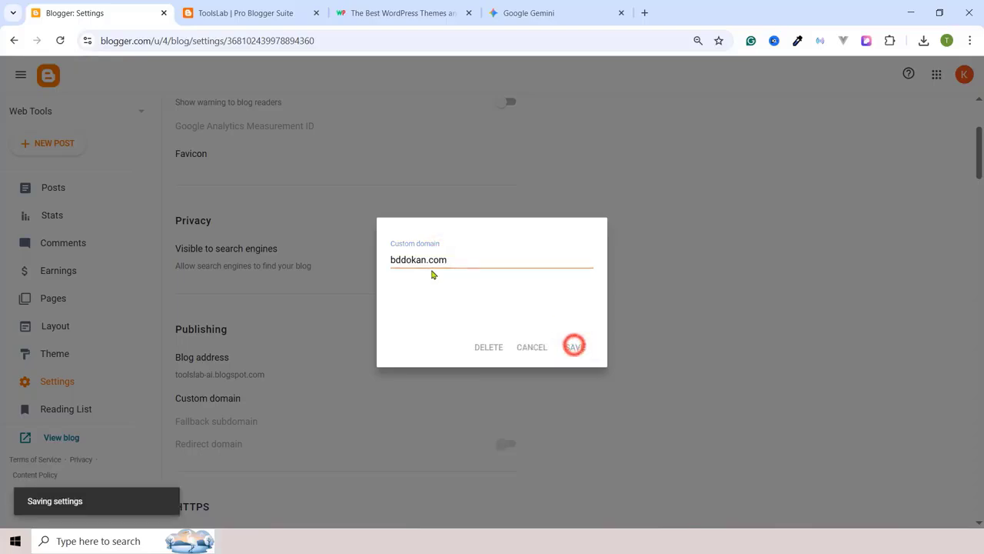
double_click(358, 260)
left_click(358, 261)
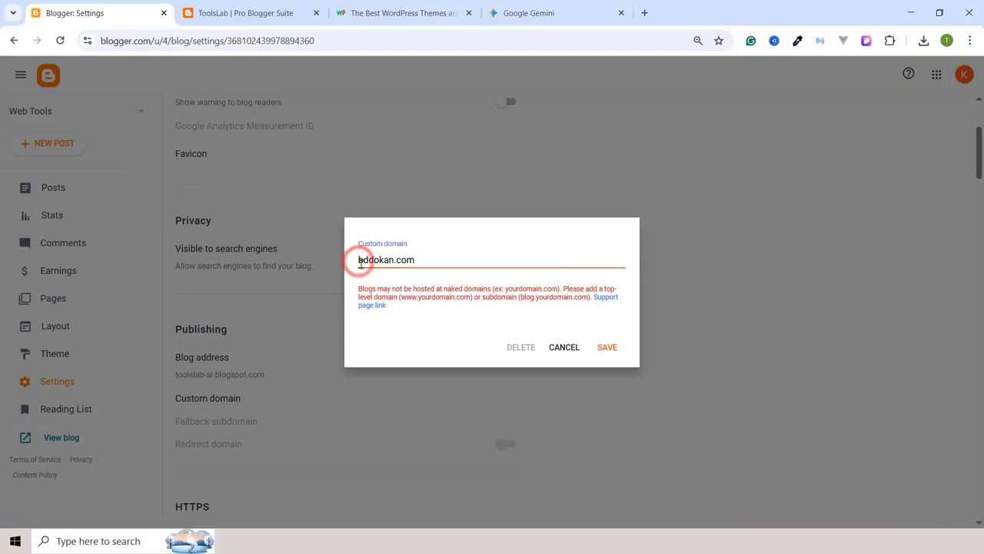
type("www.")
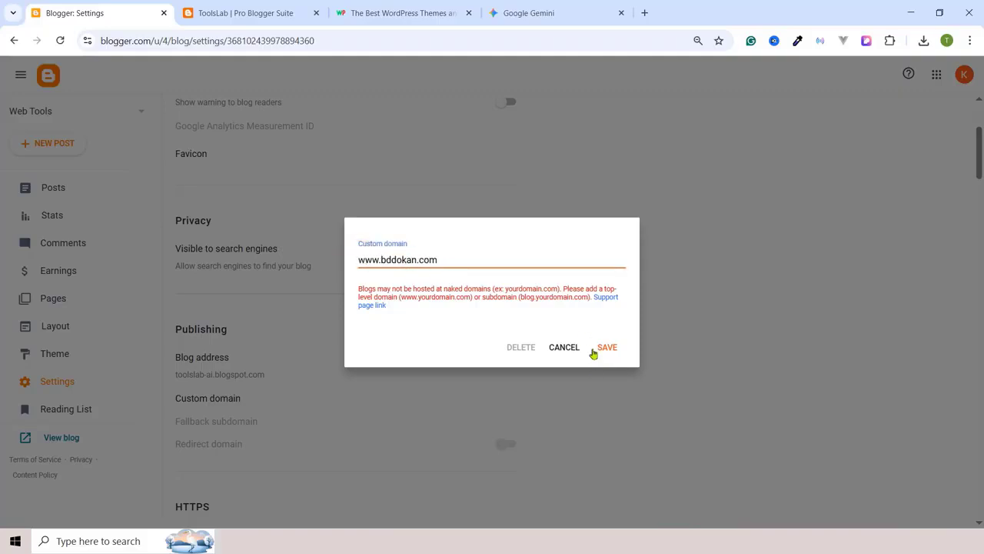
left_click(605, 348)
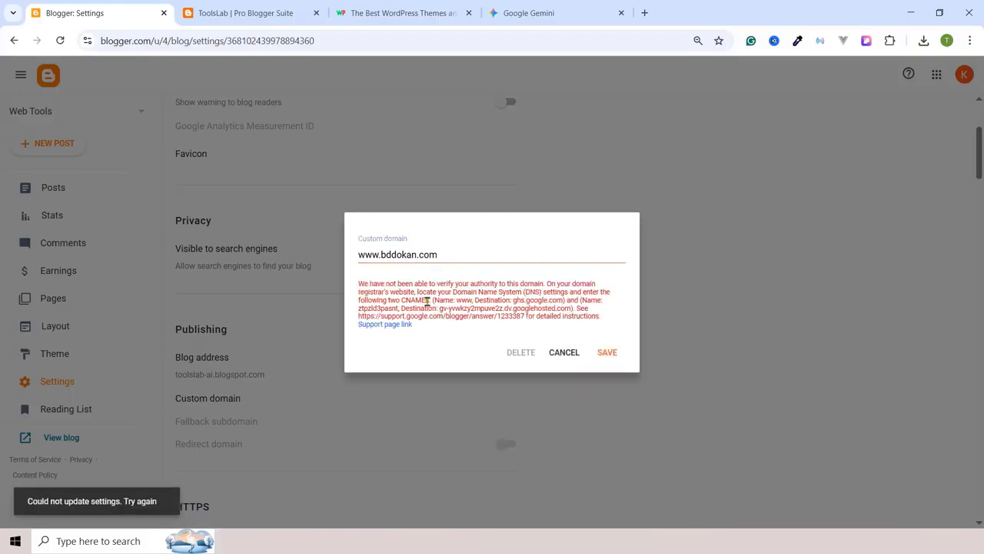
left_click(434, 302)
left_click_drag(459, 308, 597, 326)
left_click(500, 303)
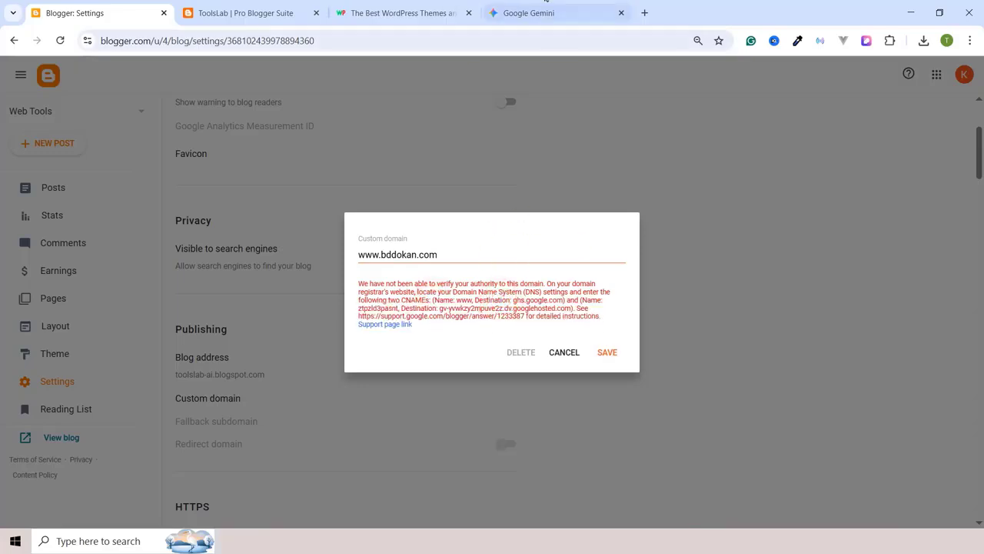
Step: Open namecheap.com in a new browser tab and go to the signed-in account dashboard
left_click(643, 14)
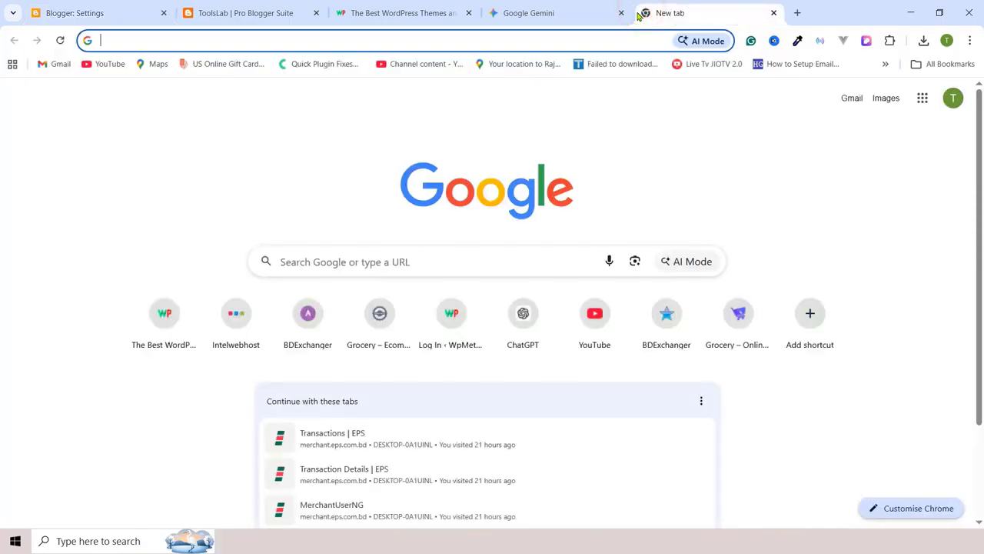
type("name")
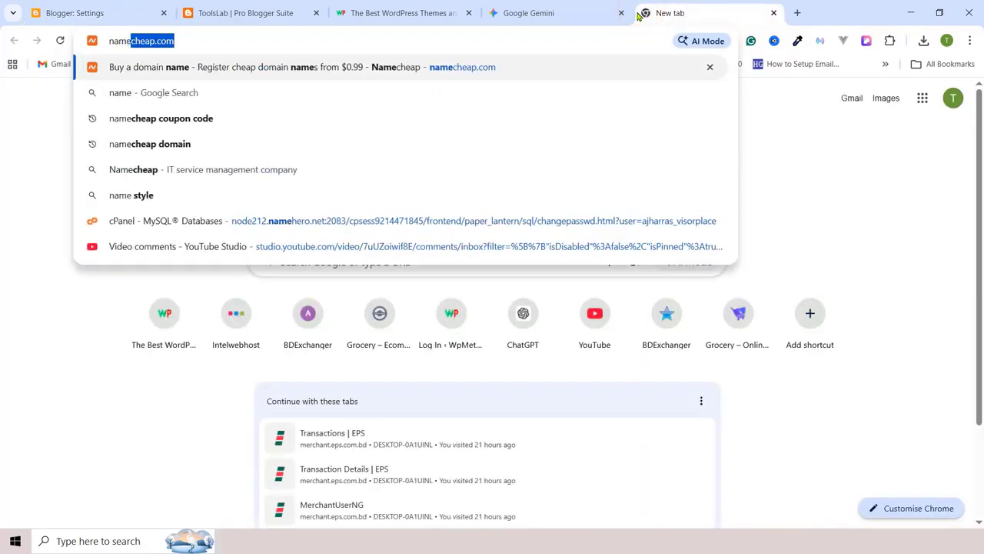
key("Return")
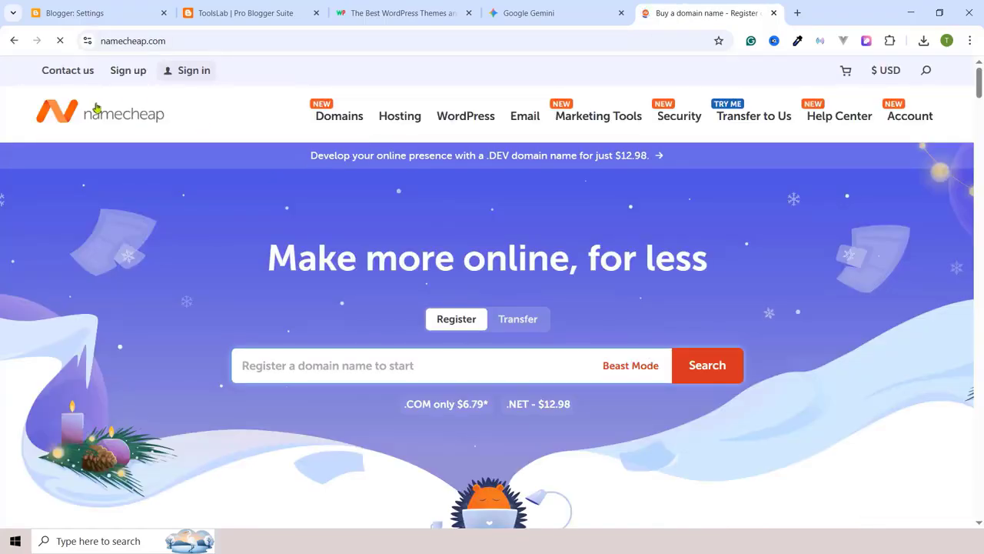
mouse_move(185, 79)
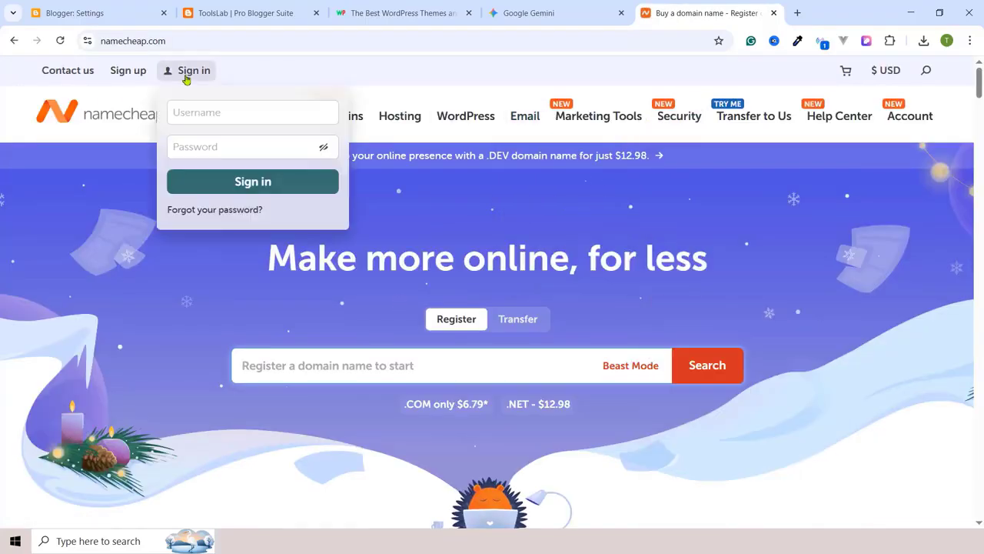
scroll(157, 145, "down", 2)
left_click(365, 237)
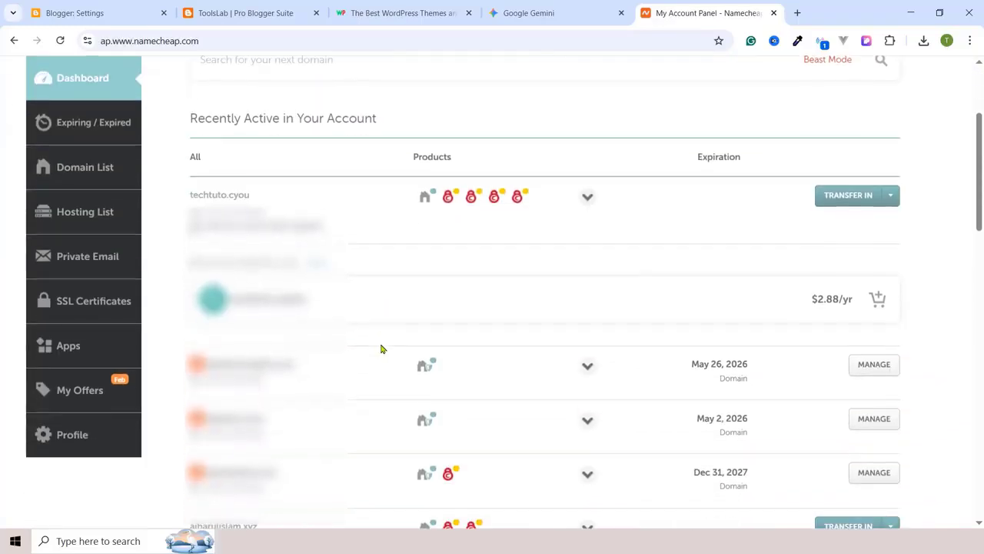
Step: Open the management page of bddokan.com, set its nameservers to Namecheap BasicDNS and save the change
scroll(382, 347, "down", 2)
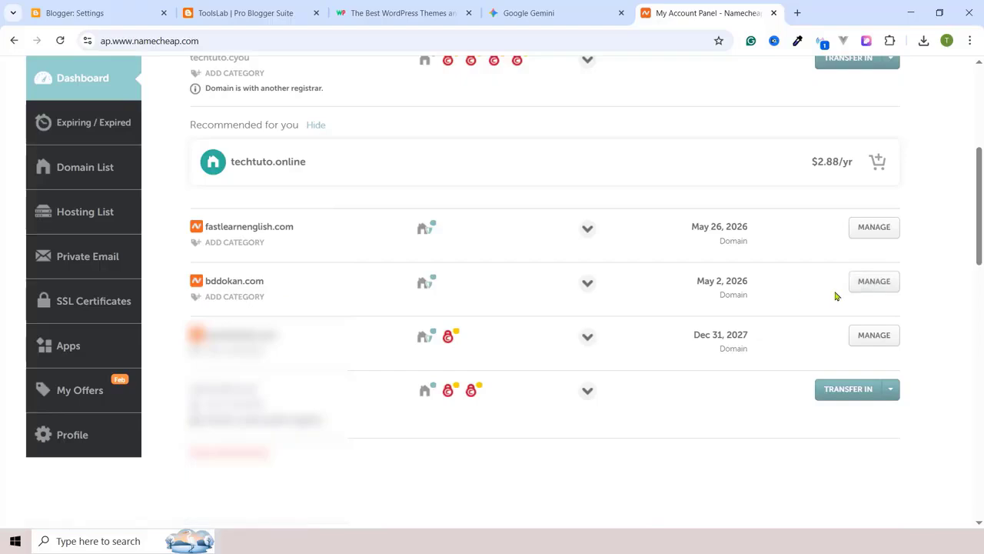
left_click(869, 282)
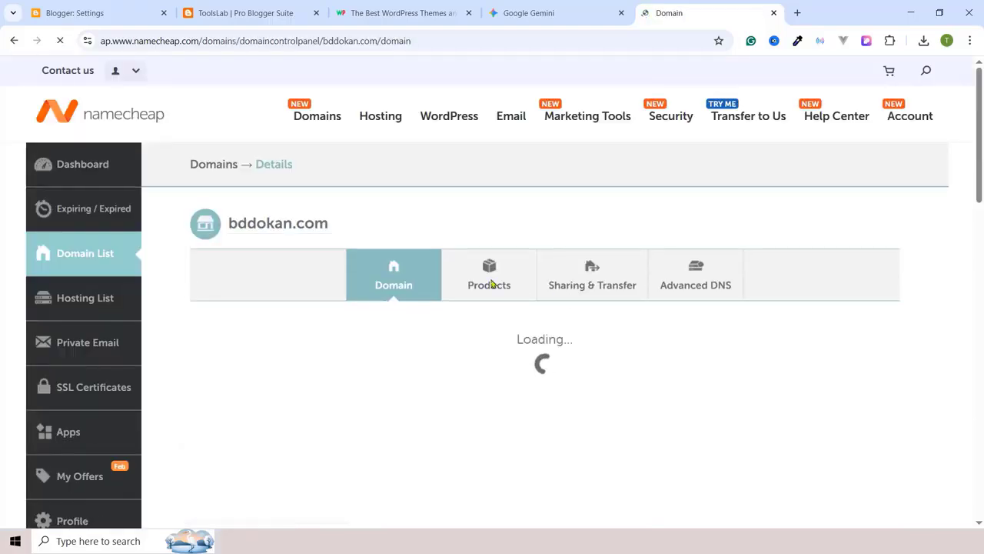
scroll(484, 343, "down", 2)
left_click(436, 312)
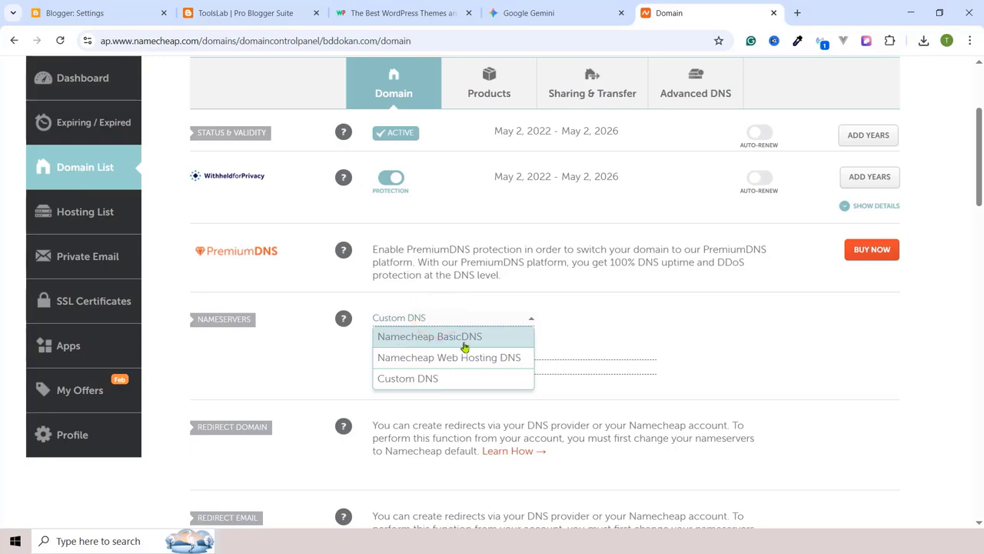
left_click(411, 336)
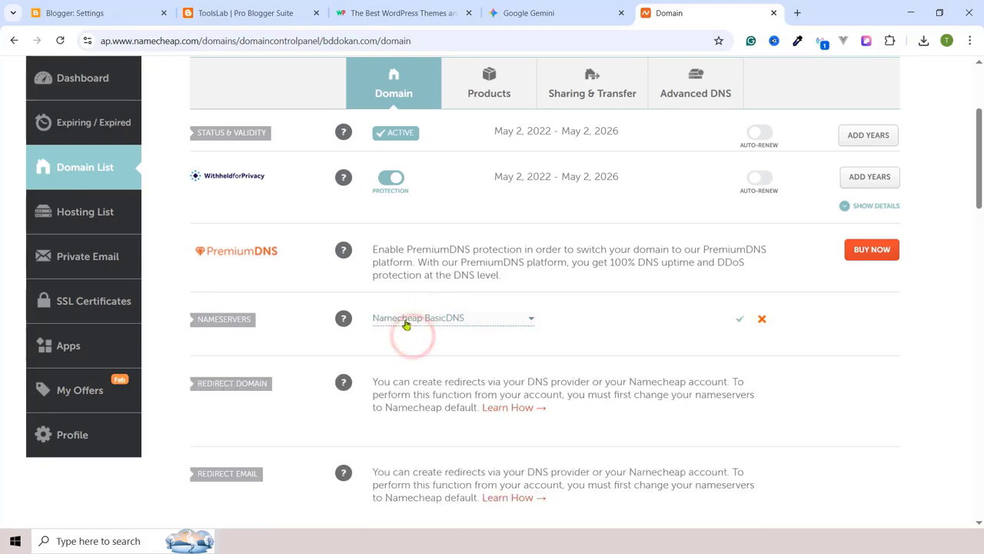
left_click(738, 319)
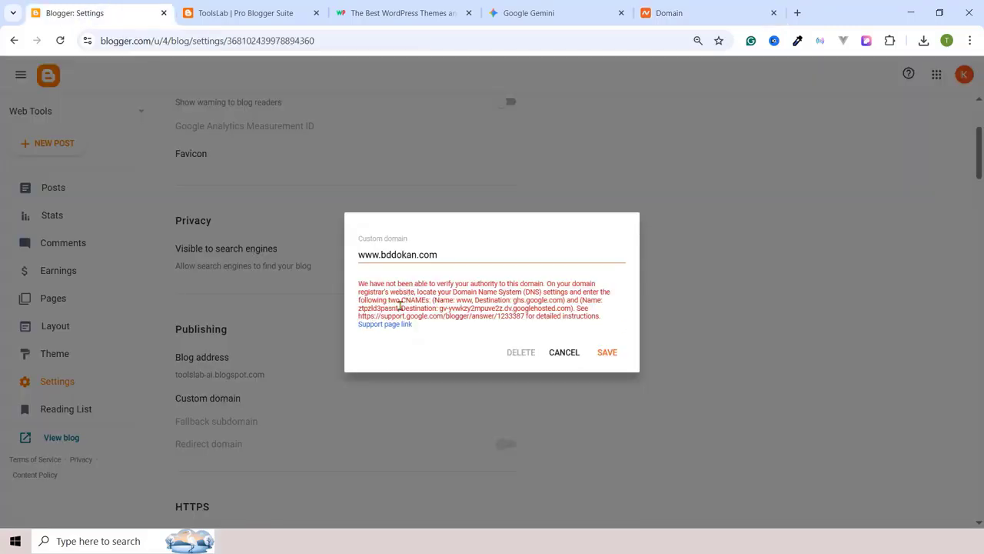
Step: Return to the Namecheap domain page and open the Advanced DNS settings of bddokan.com
left_click(255, 13)
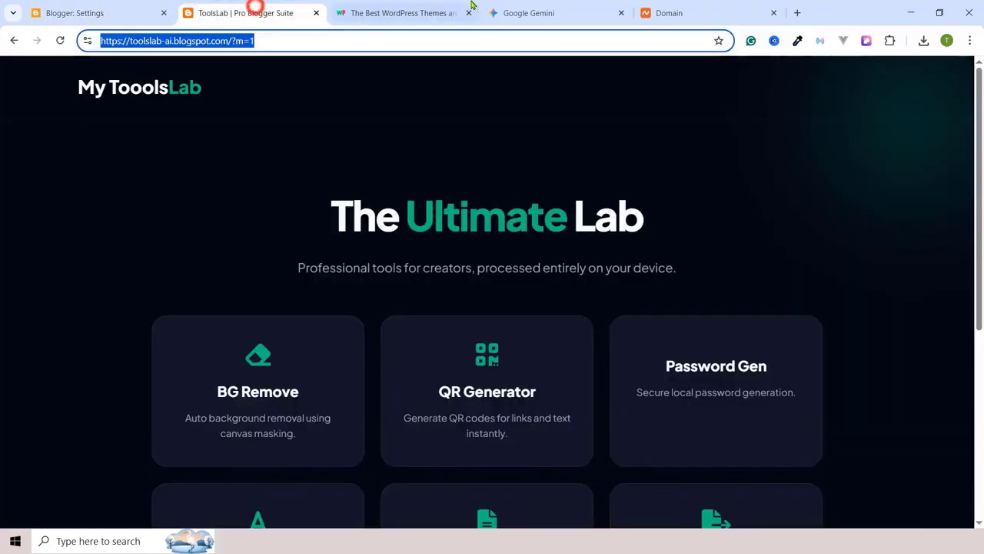
left_click(655, 12)
scroll(433, 312, "down", 2)
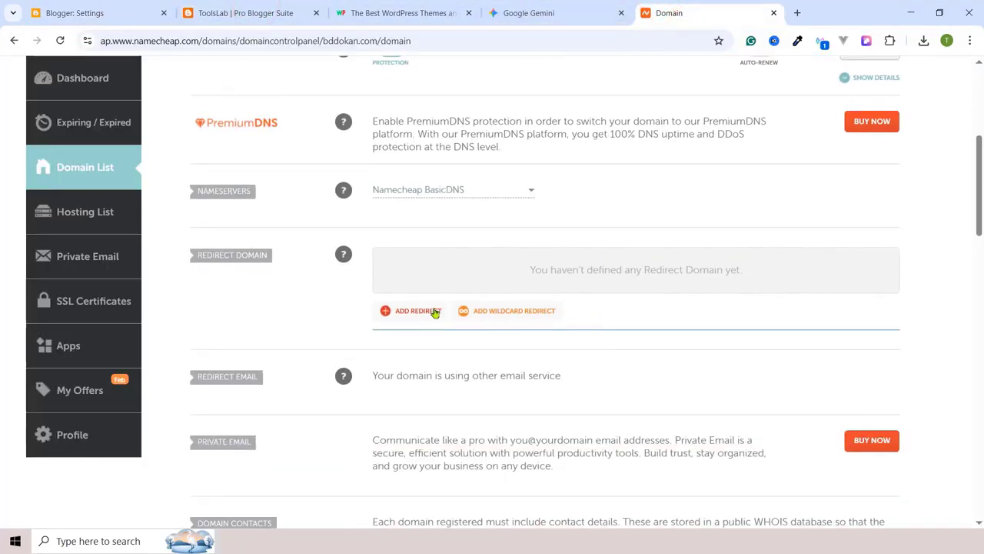
scroll(692, 159, "up", 3)
left_click(692, 156)
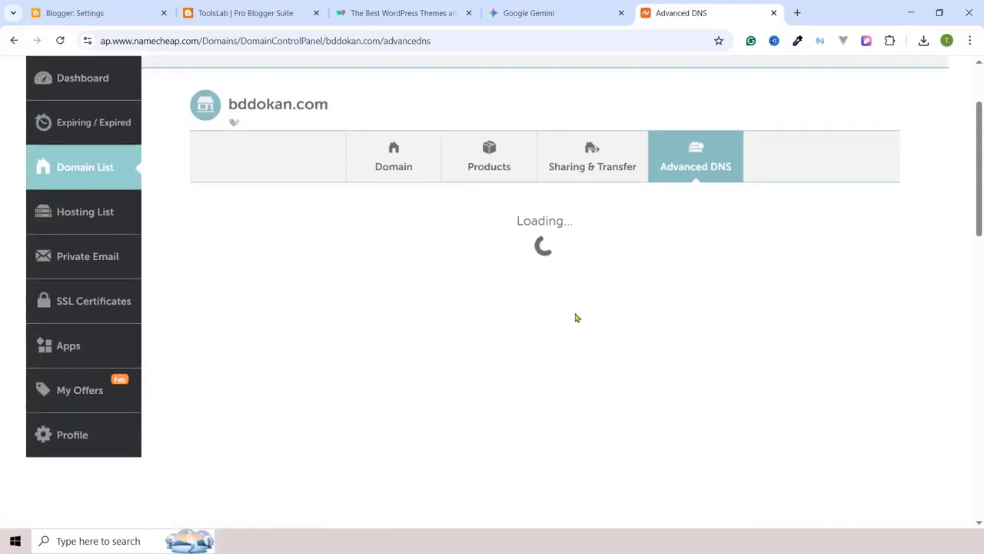
Step: Delete the existing A, CNAME and TXT host records of bddokan.com
scroll(576, 310, "down", 2)
left_click(881, 234)
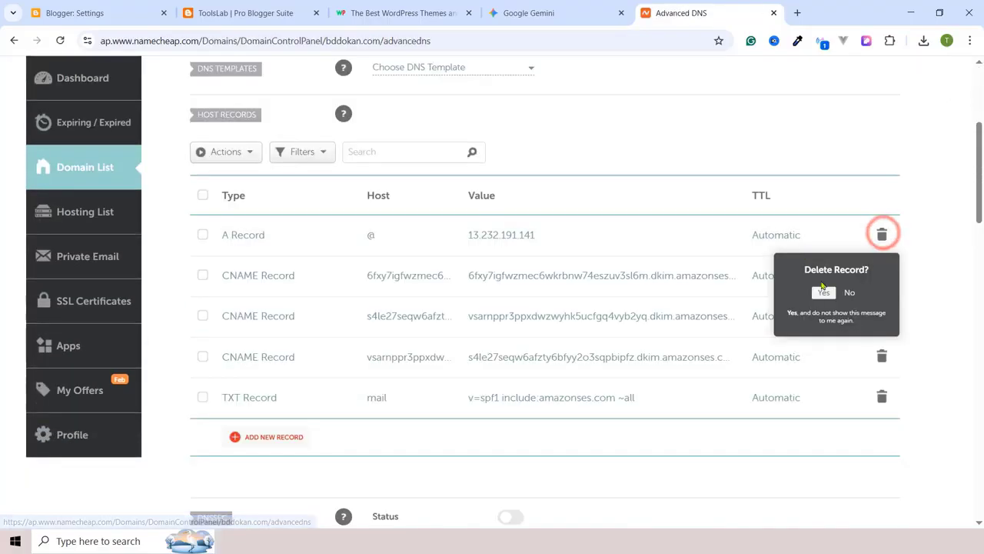
left_click(820, 289)
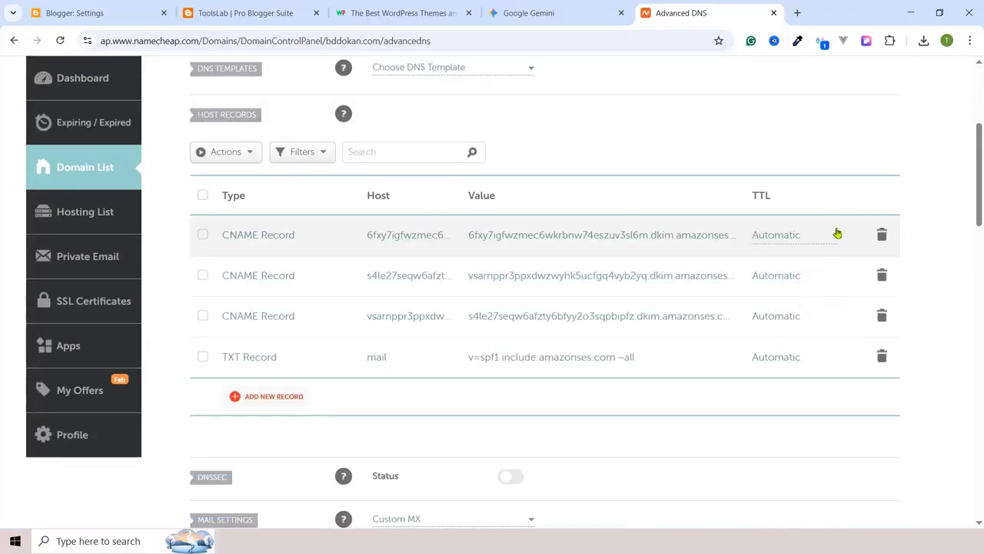
left_click(884, 240)
left_click(820, 289)
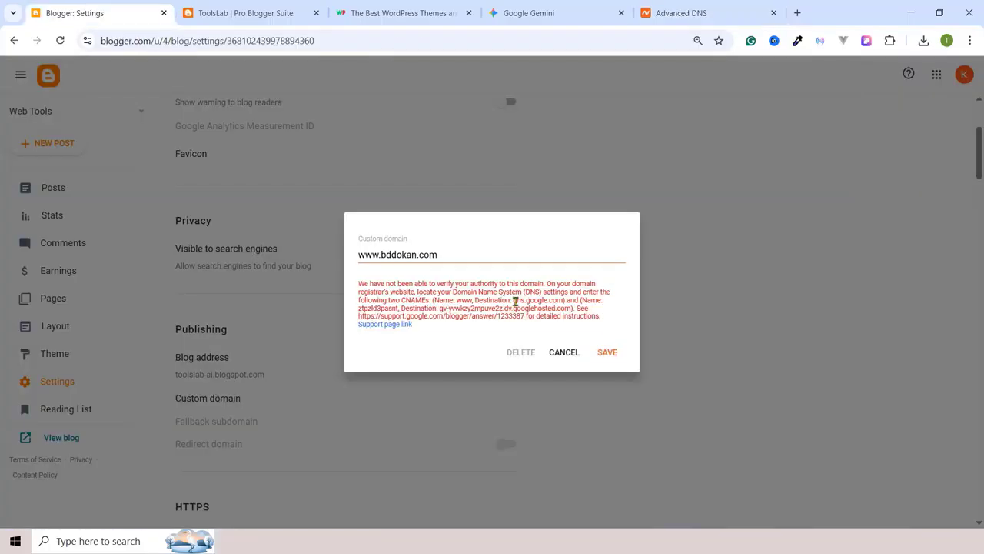
Step: Copy the CNAME destination ghs.google.com from Blogger's custom domain message and return to Namecheap's Advanced DNS page
left_click_drag(513, 301, 564, 299)
double_click(462, 299)
right_click(463, 300)
left_click(460, 299)
left_click(462, 299)
left_click_drag(536, 301, 564, 300)
right_click(552, 302)
left_click(572, 319)
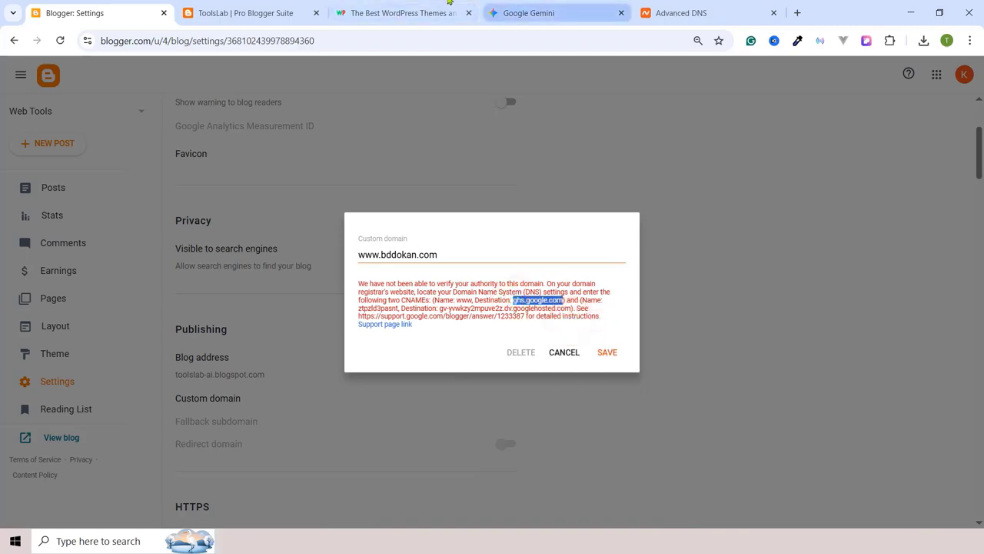
left_click(281, 11)
left_click(684, 8)
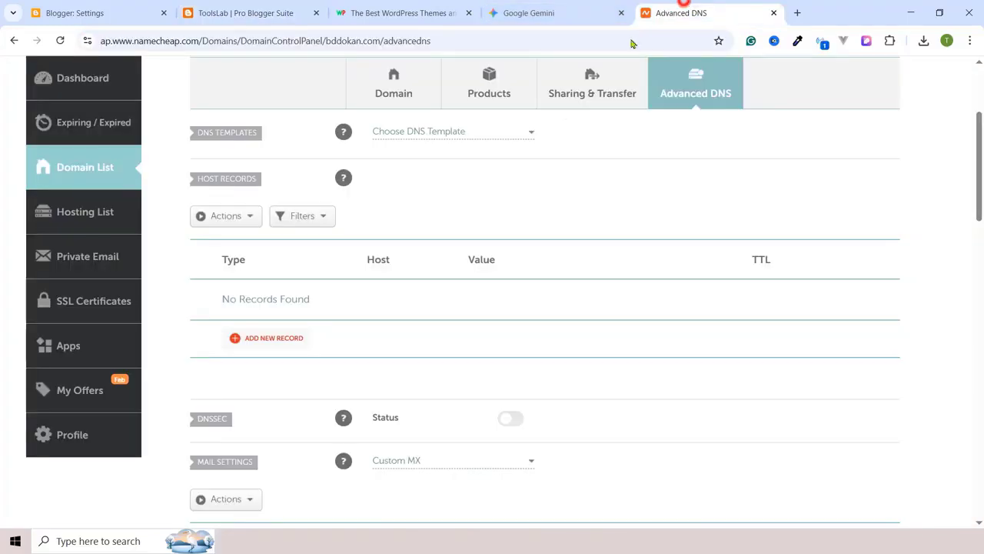
Step: Add a CNAME host record for bddokan.com with host www and target ghs.google.com, and save it
left_click(267, 339)
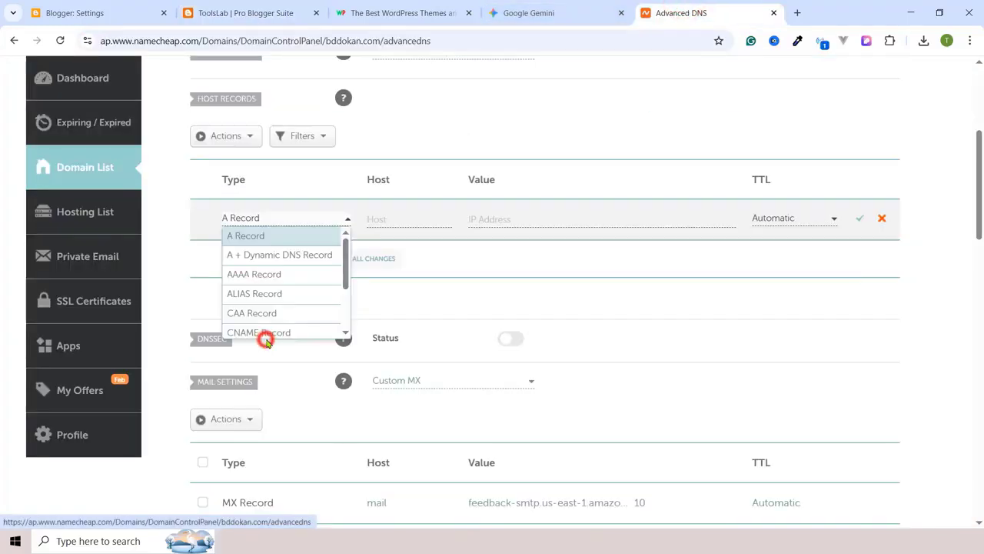
scroll(276, 295, "down", 2)
scroll(237, 266, "up", 2)
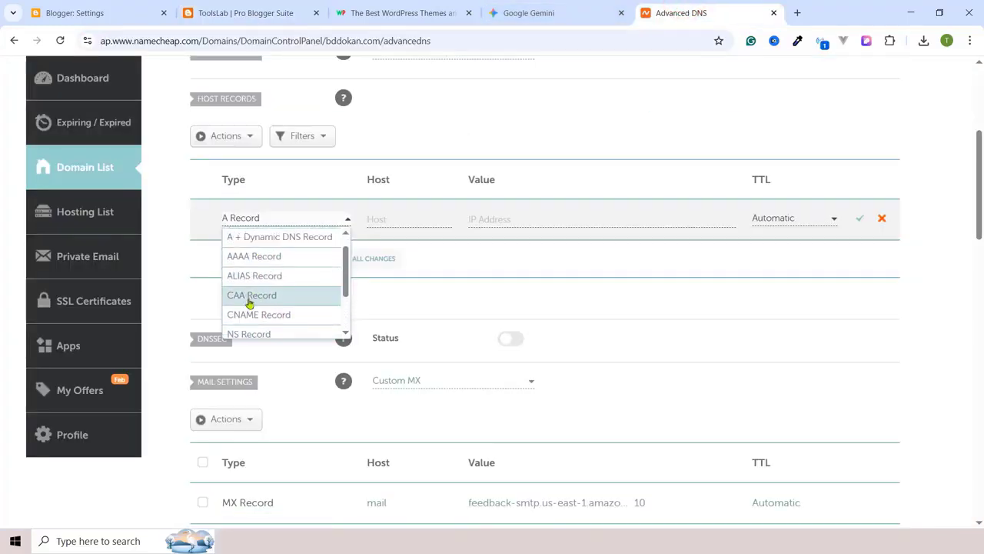
left_click(256, 318)
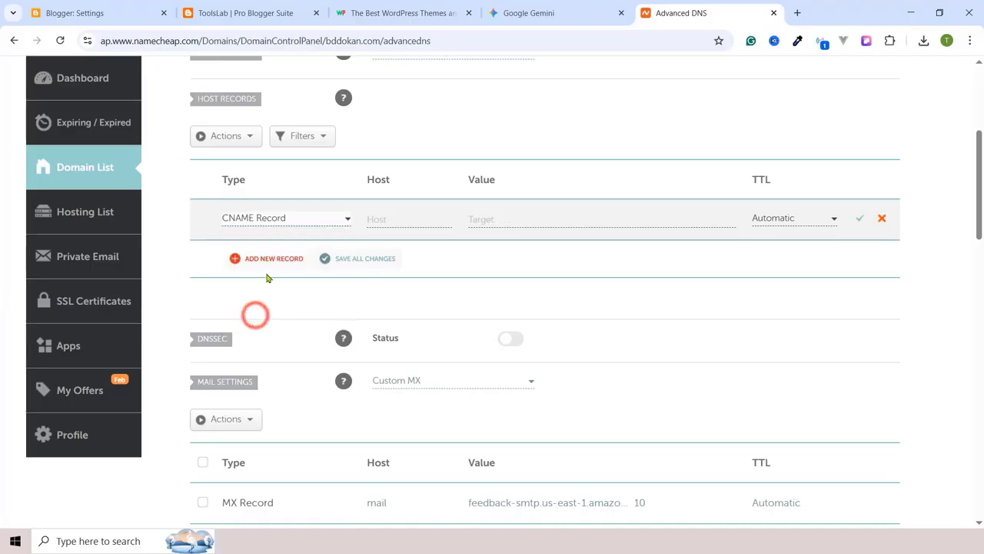
left_click(389, 220)
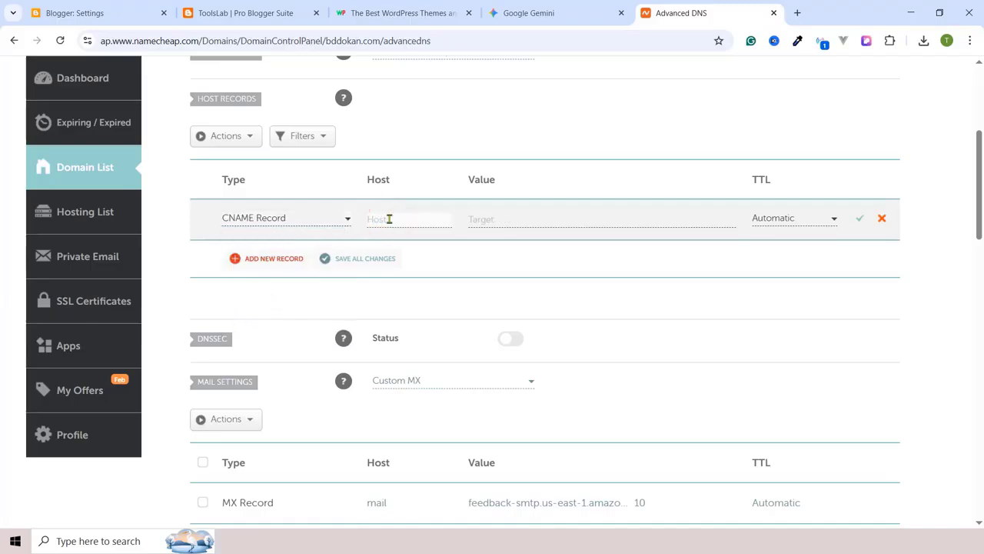
left_click(510, 223)
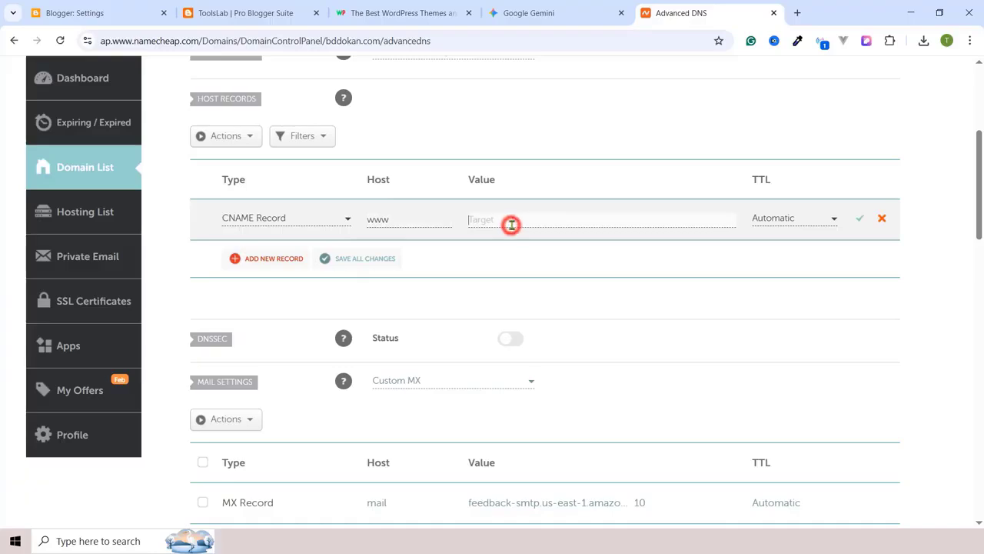
key("ctrl+v")
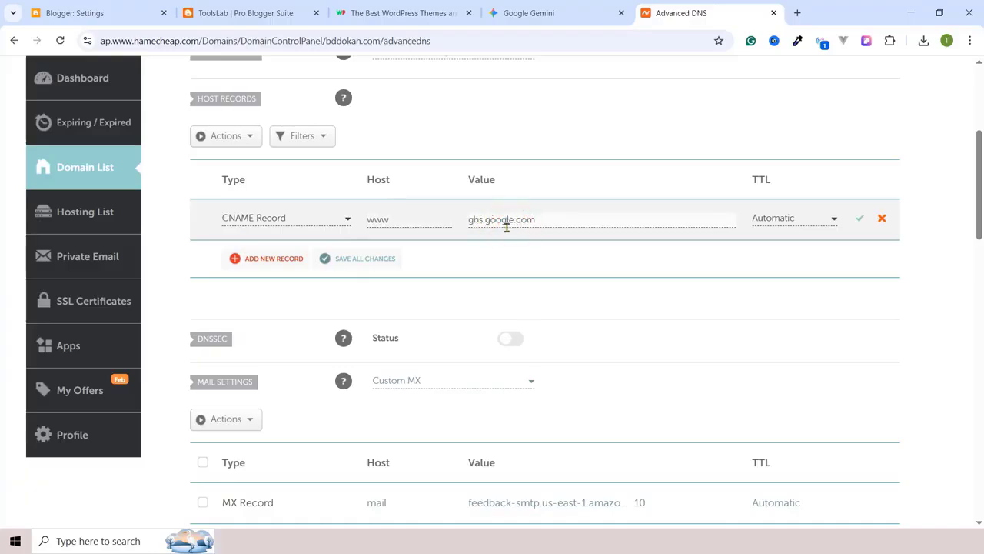
left_click(857, 218)
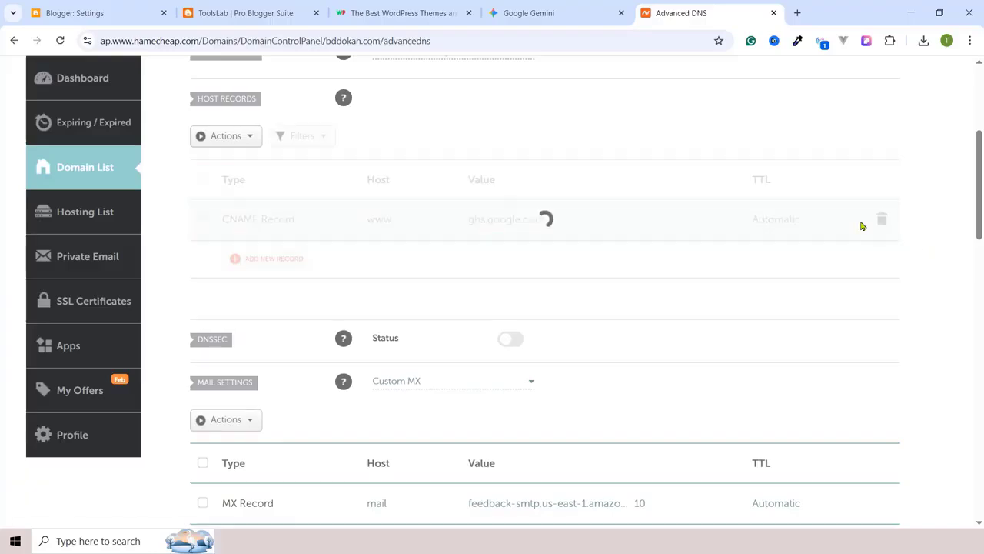
Step: Copy the second CNAME's verification name from Blogger's custom domain message and return to Namecheap's Advanced DNS page
left_click(74, 13)
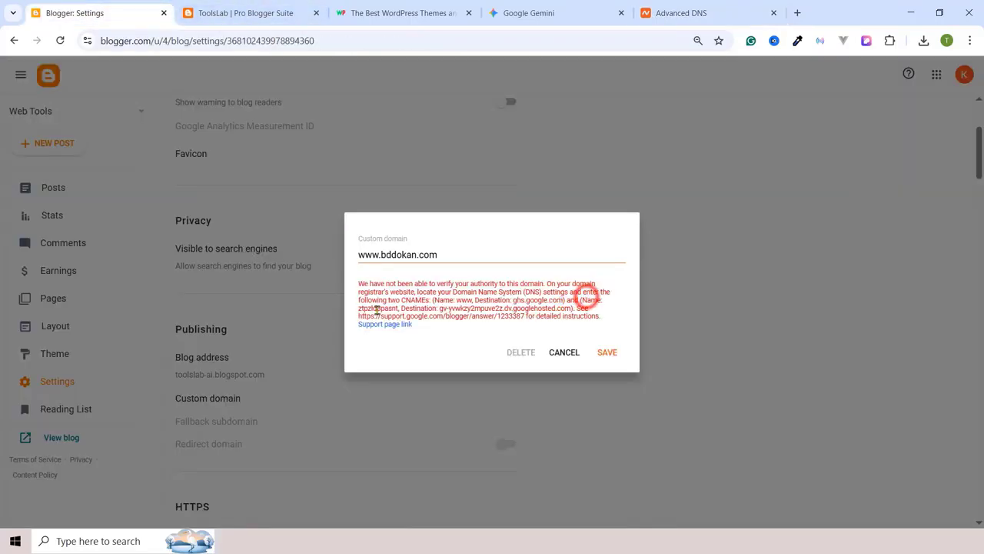
double_click(377, 308)
right_click(387, 316)
left_click(396, 325)
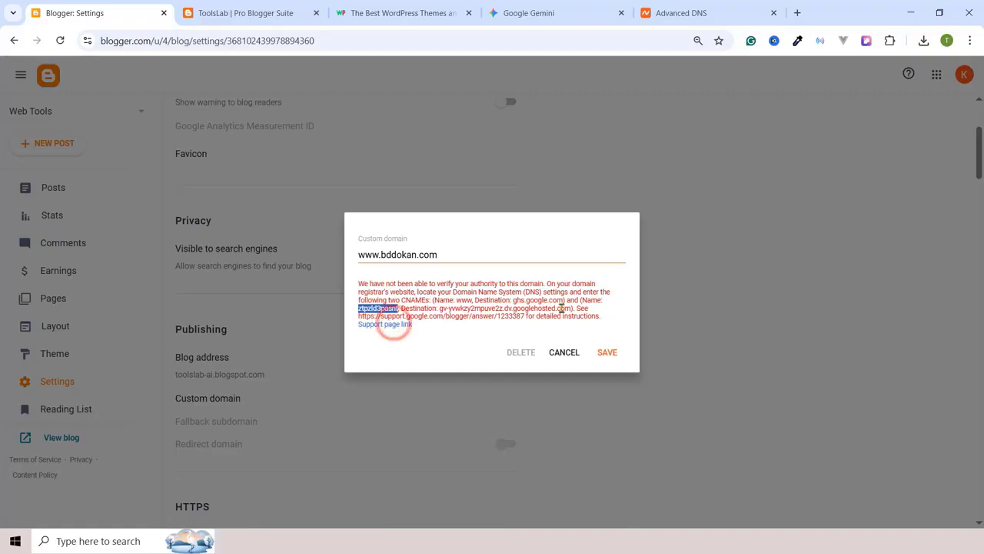
right_click(379, 311)
left_click(411, 323)
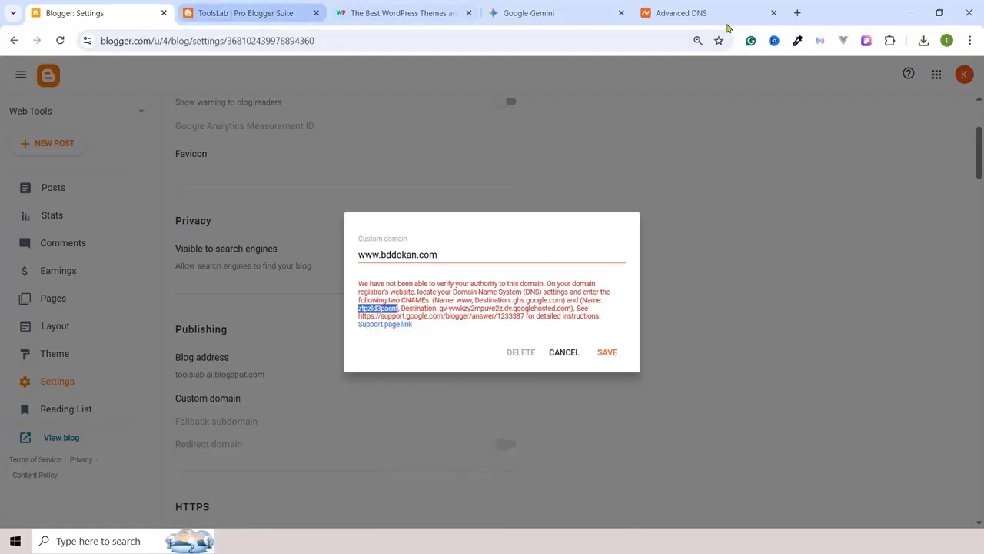
left_click(688, 13)
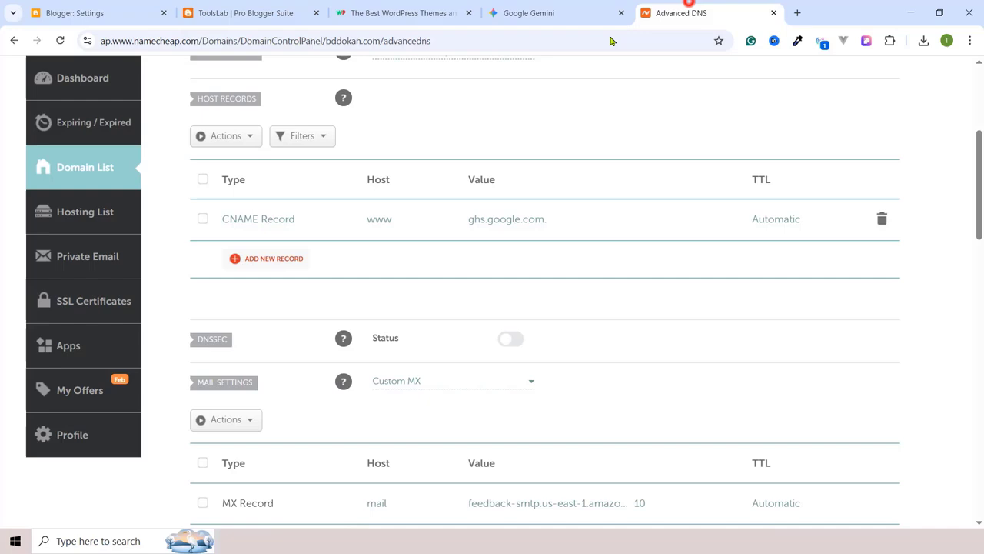
Step: Start another CNAME host record for bddokan.com and paste the copied verification name as its host
left_click(274, 259)
scroll(259, 308, "down", 3)
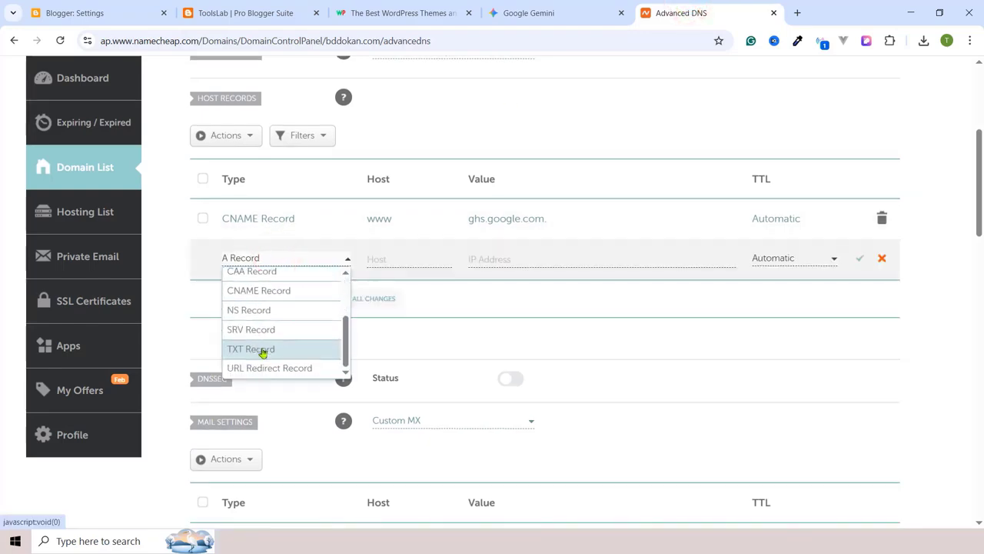
left_click(253, 294)
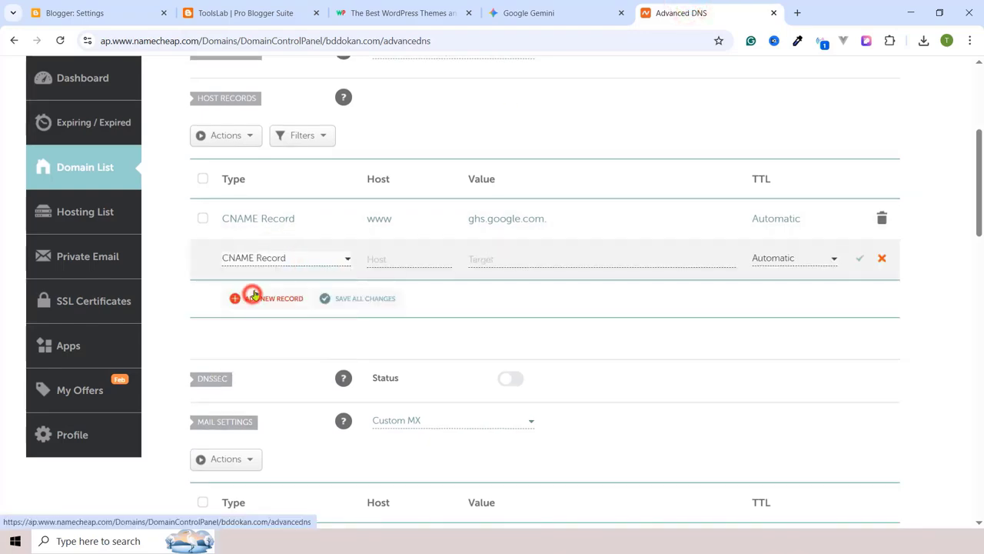
left_click(410, 259)
key("ctrl+v")
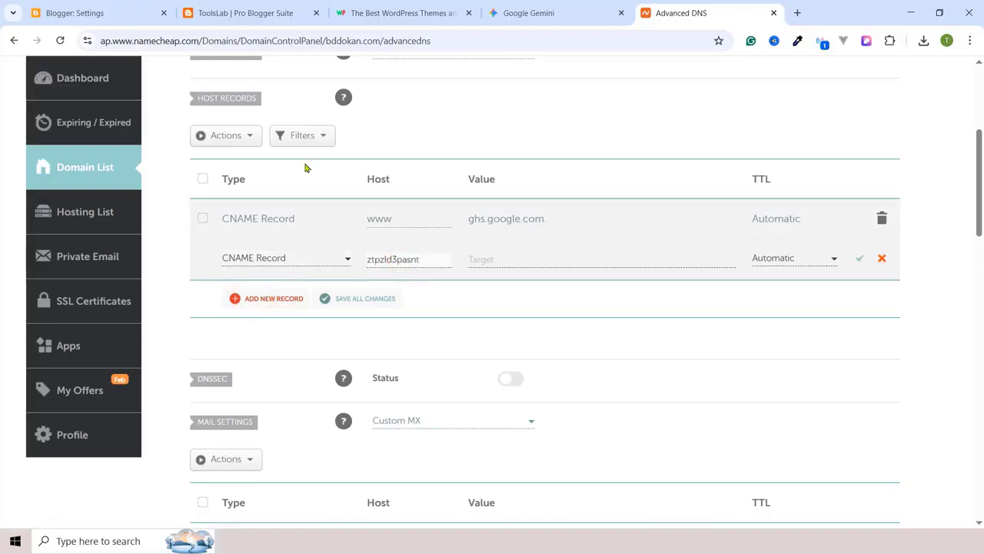
Step: Copy the second CNAME's googlehosted.com destination from Blogger's message, paste it as the new record's target in Namecheap, and save the record
left_click(90, 11)
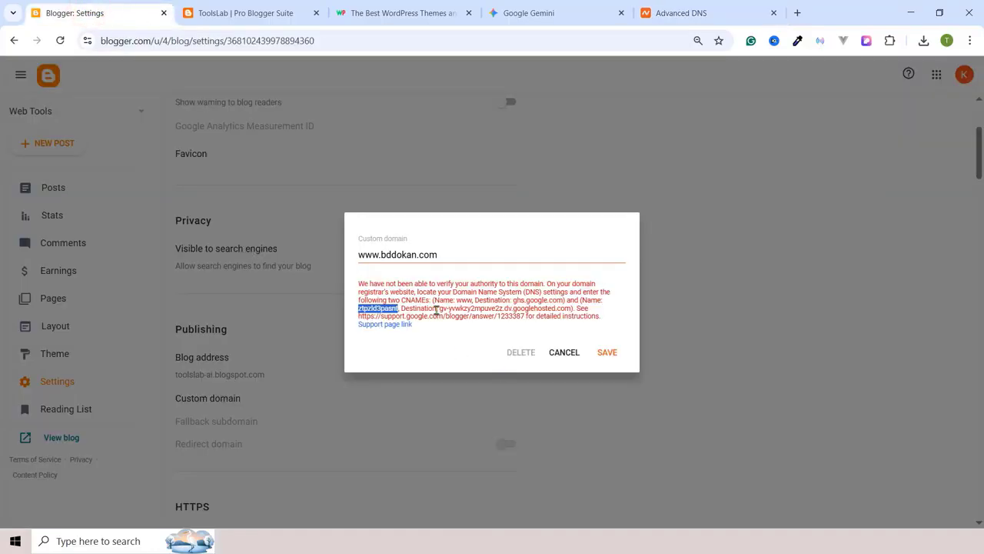
left_click_drag(479, 310, 571, 304)
right_click(552, 309)
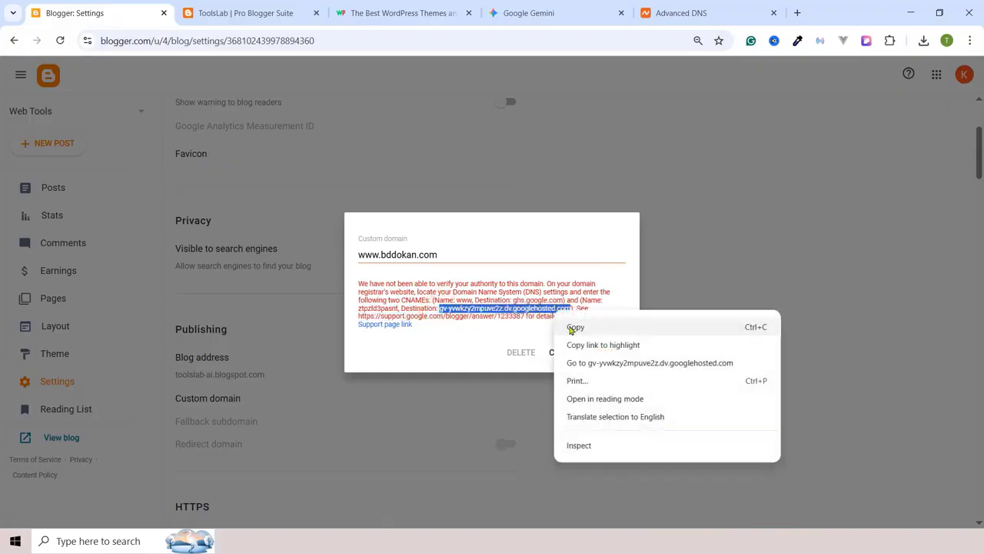
left_click(570, 326)
left_click(663, 7)
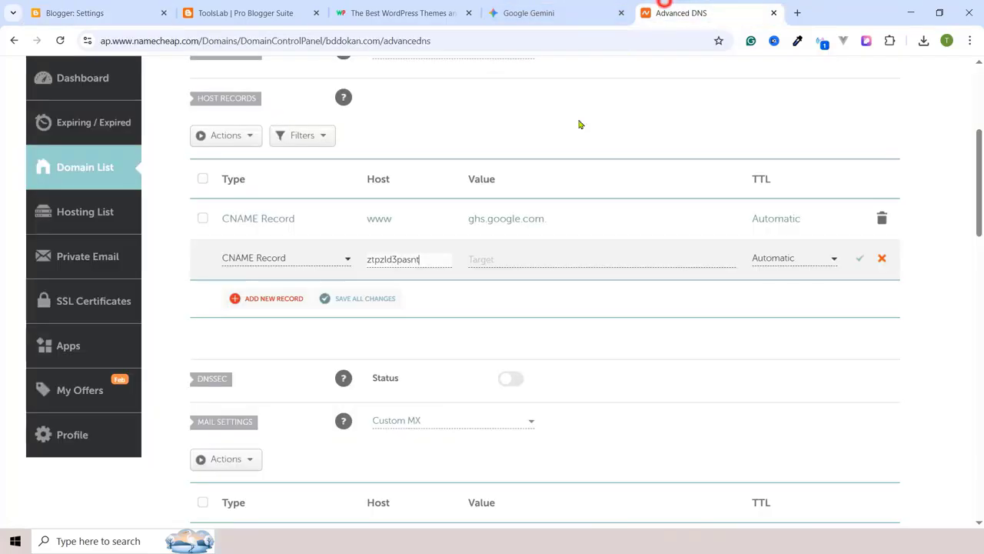
right_click(527, 258)
left_click(545, 380)
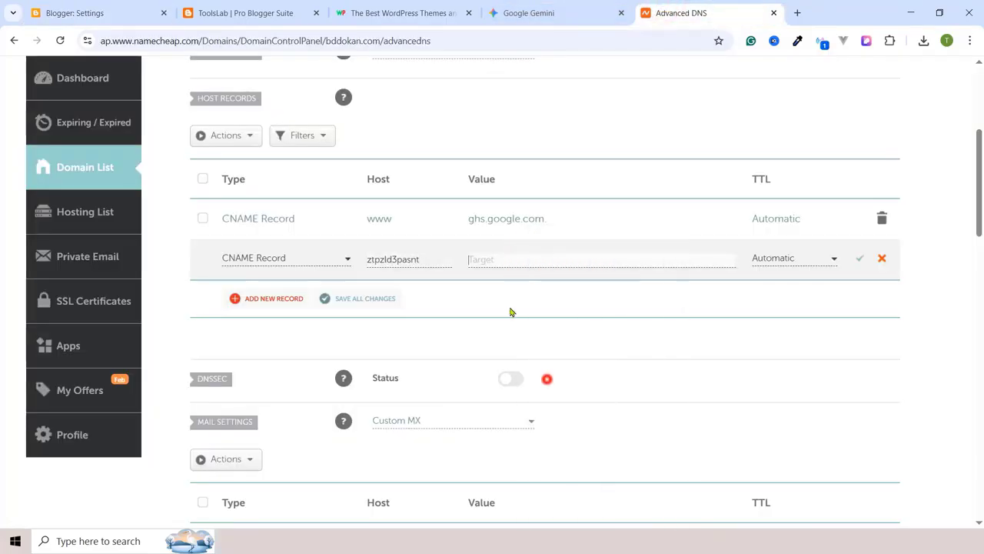
left_click(859, 259)
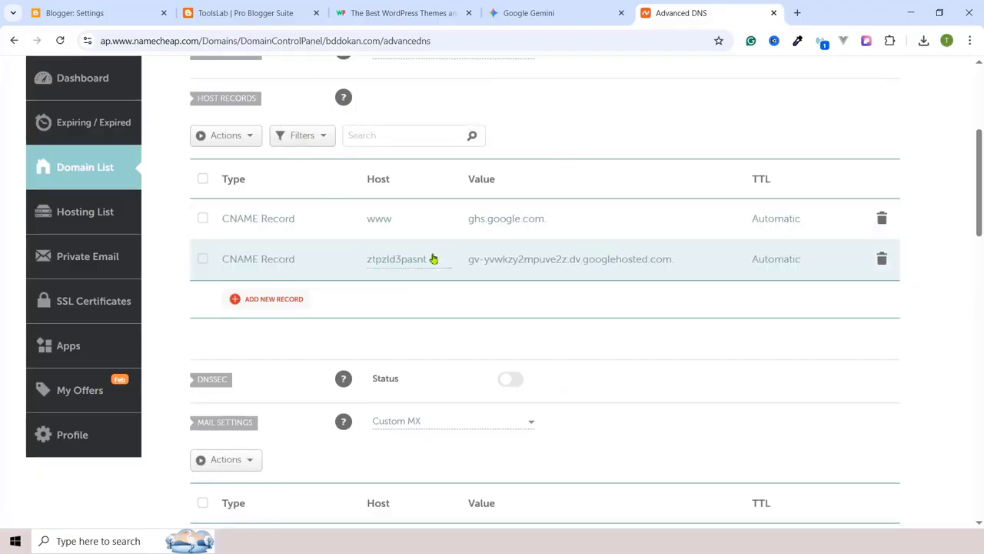
key("ctrl+1")
left_click(474, 254)
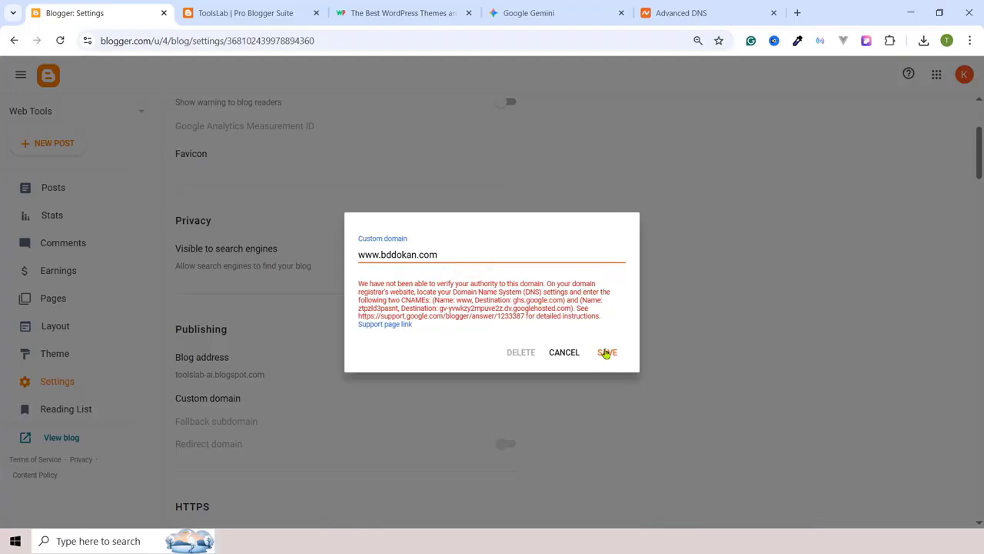
left_click(607, 353)
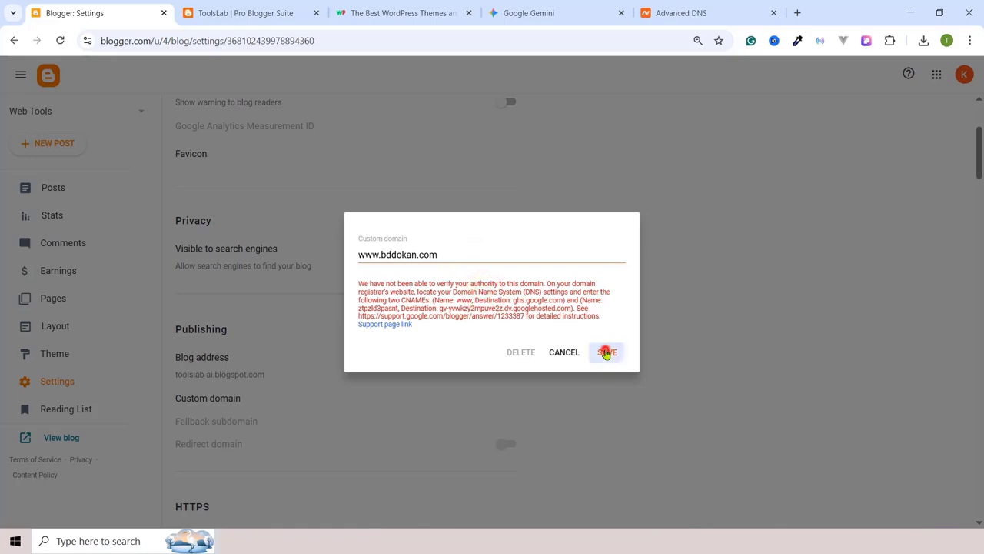
left_click(606, 352)
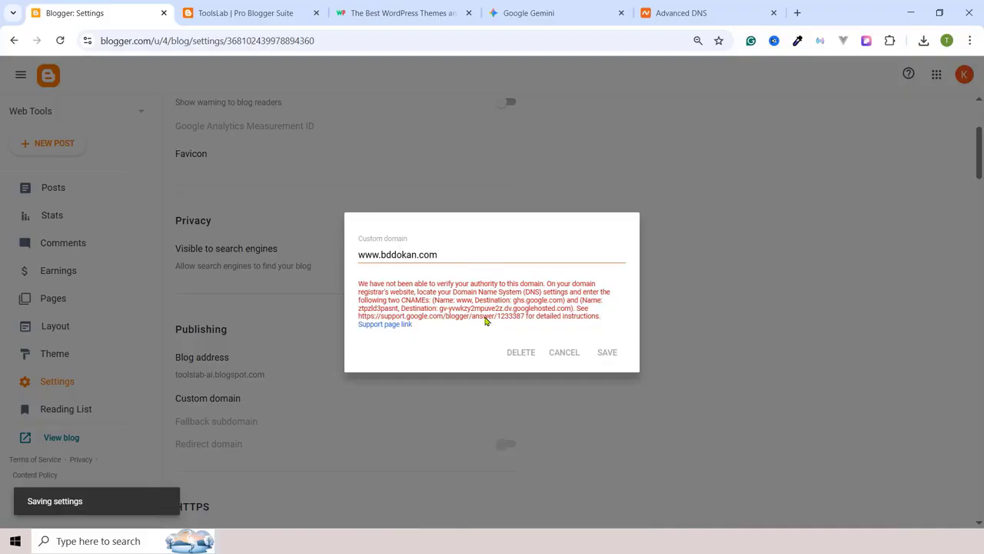
scroll(204, 418, "down", 2)
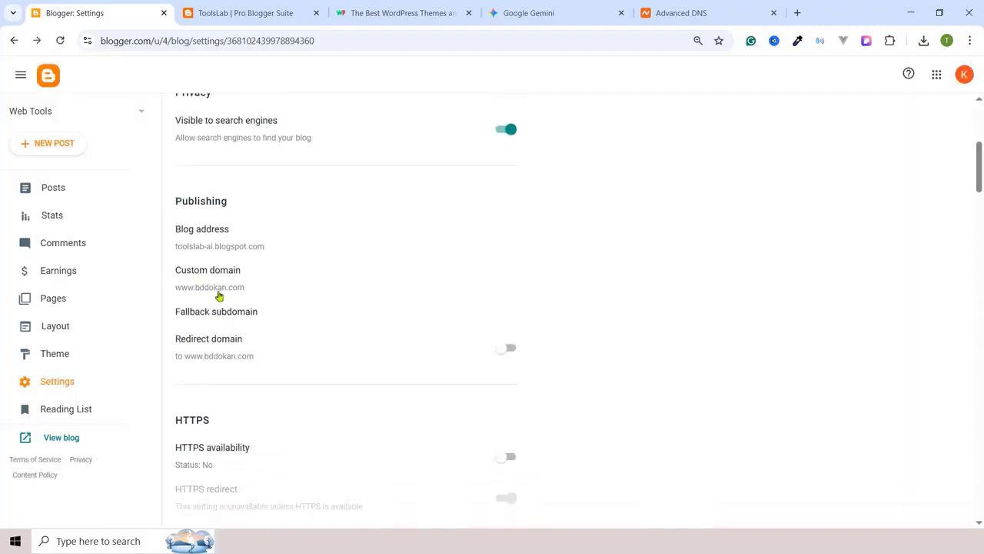
left_click(218, 290)
triple_click(428, 260)
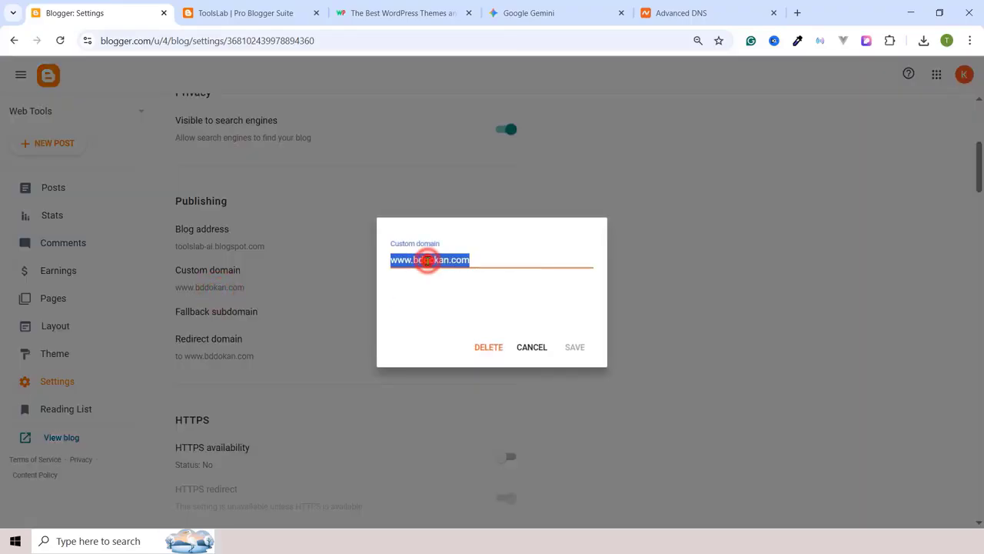
left_click(271, 7)
left_click(335, 13)
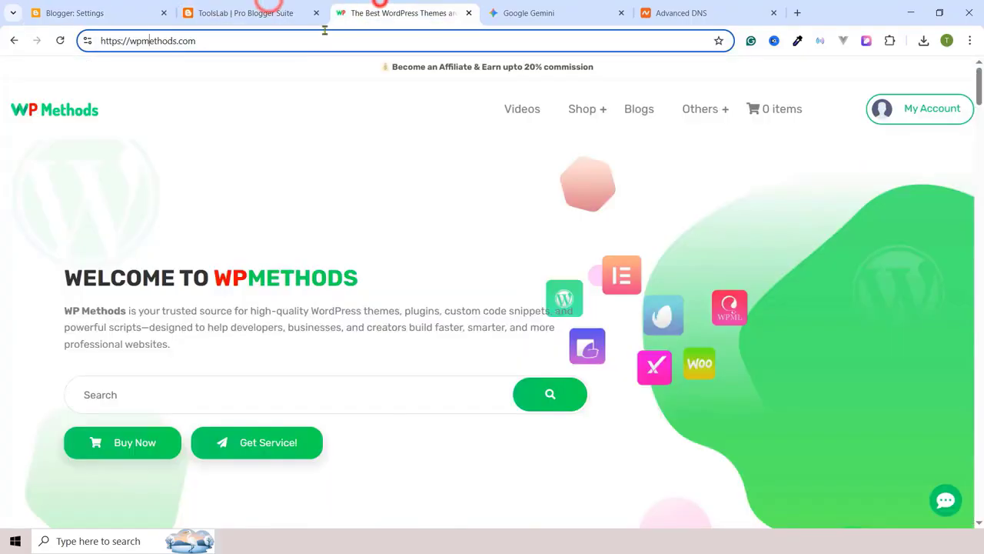
left_click(325, 42)
key("ctrl+v")
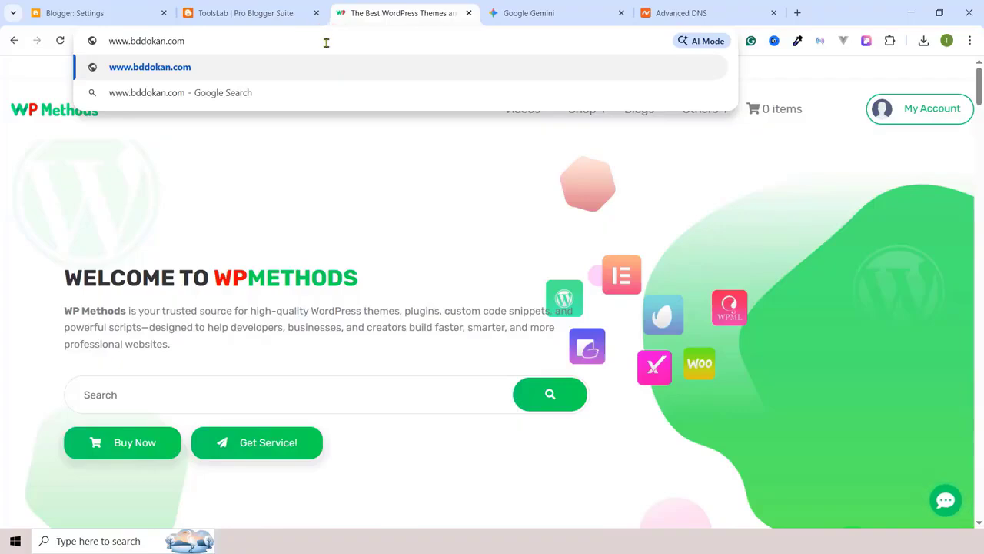
key("Return")
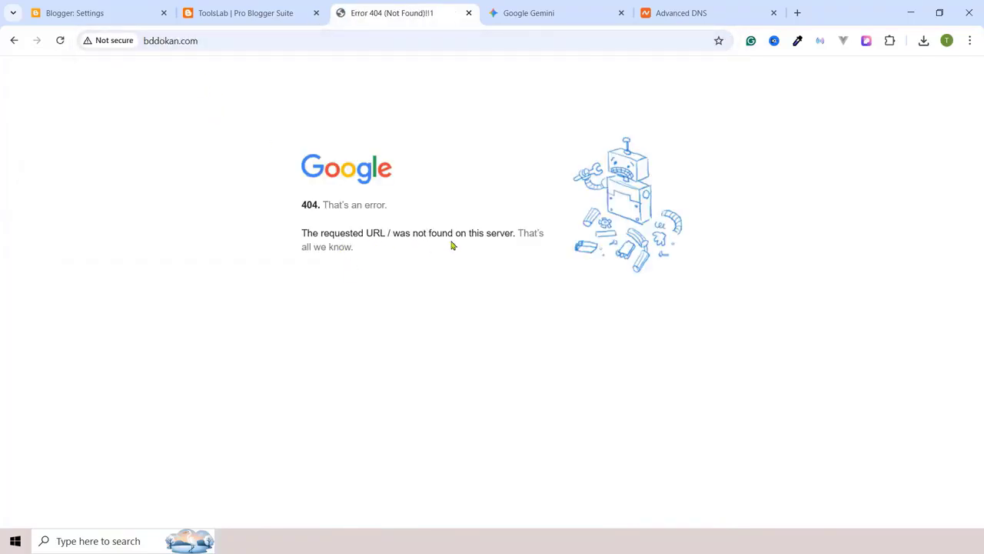
key("ctrl+1")
left_click(510, 347)
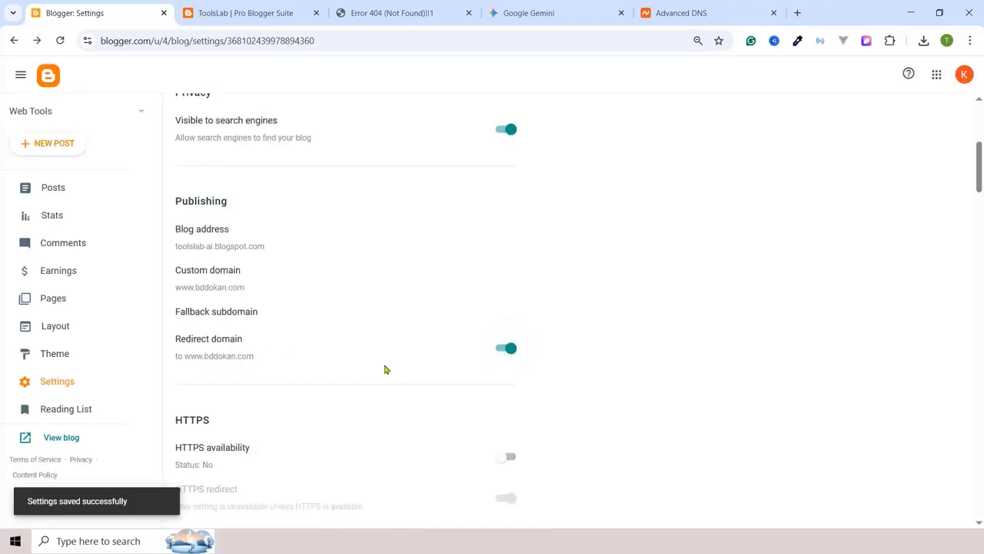
scroll(384, 369, "down", 2)
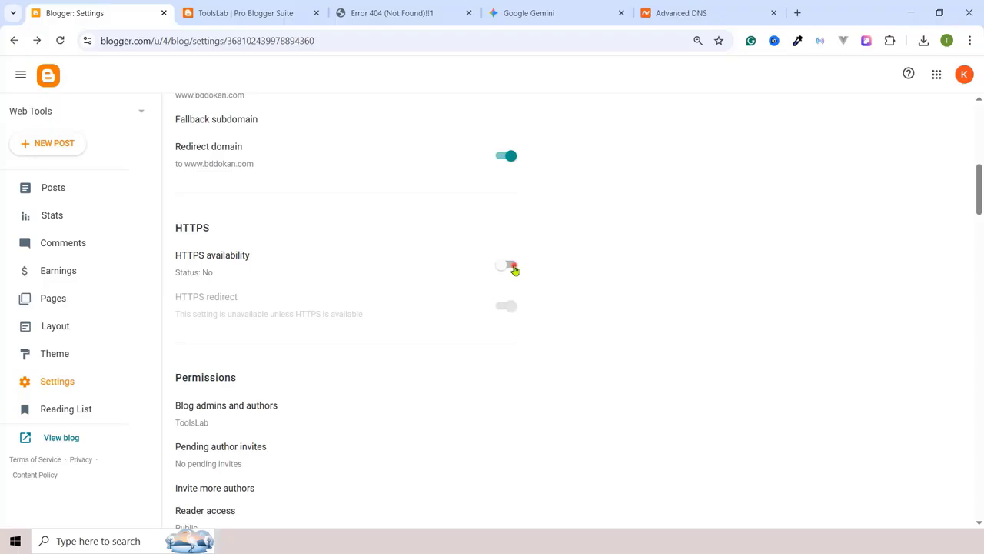
left_click(513, 268)
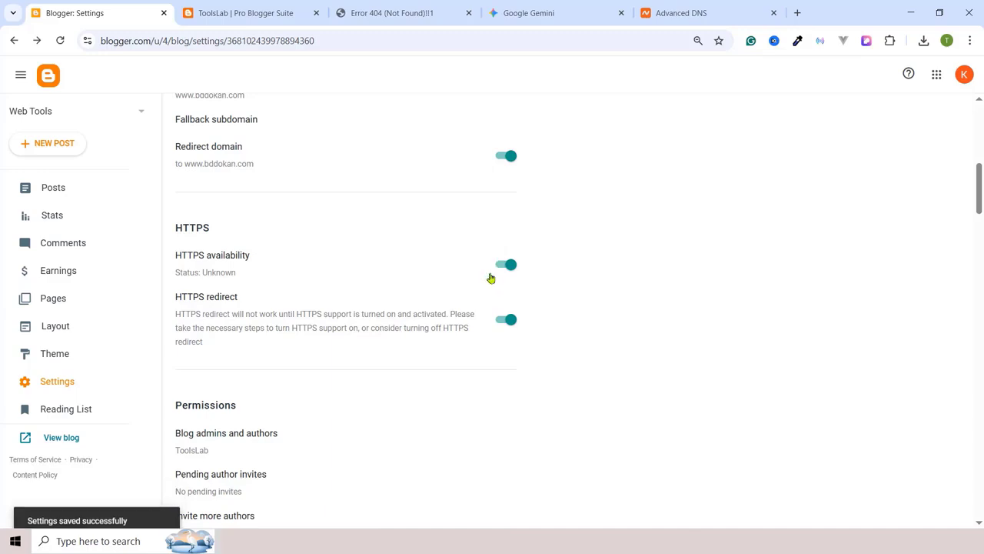
scroll(442, 323, "up", 3)
scroll(492, 330, "down", 2)
scroll(541, 335, "up", 5)
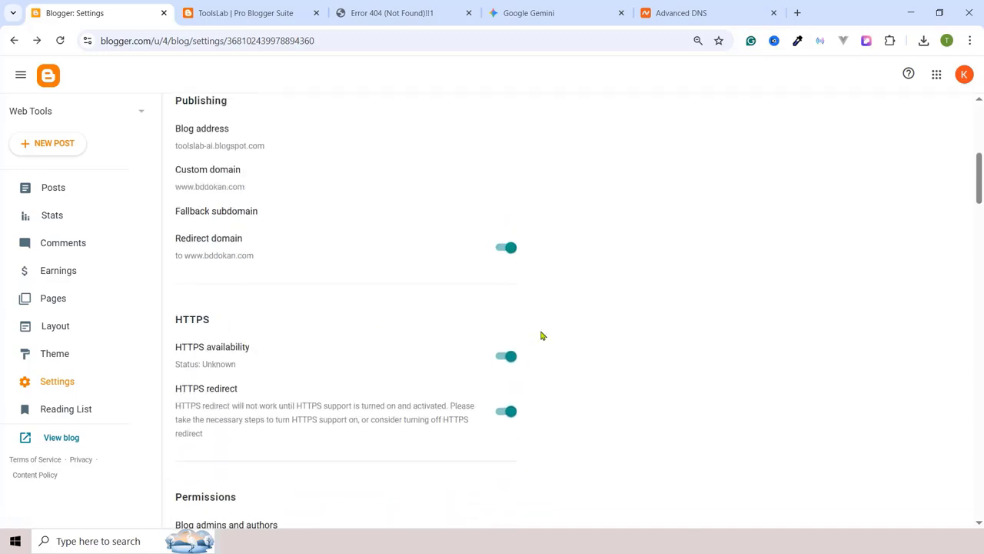
left_click(207, 44)
left_click(240, 44)
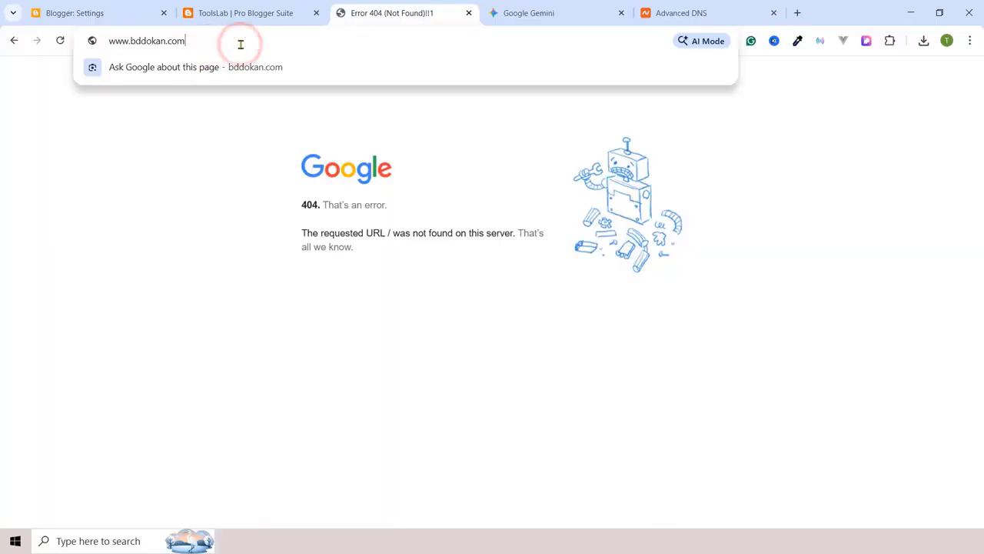
key("Return")
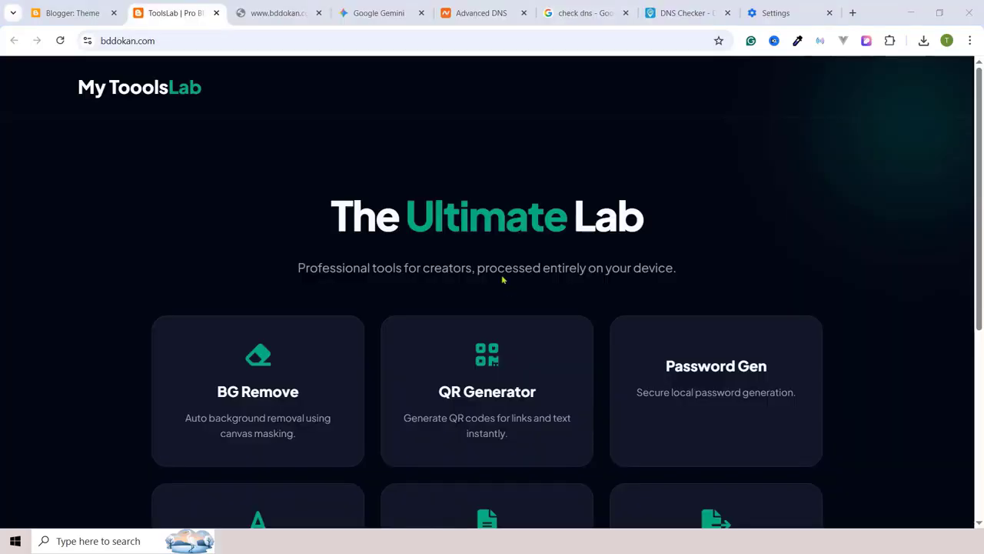
Step: Reload the ToolsLab site at bddokan.com and look over its home page and address
left_click(60, 40)
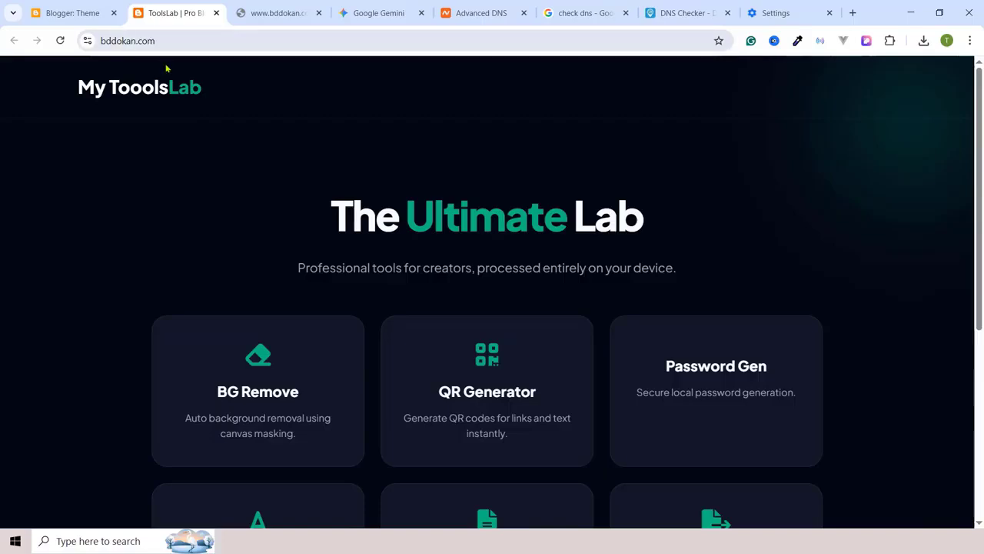
scroll(253, 276, "down", 5)
scroll(319, 320, "up", 5)
left_click(129, 35)
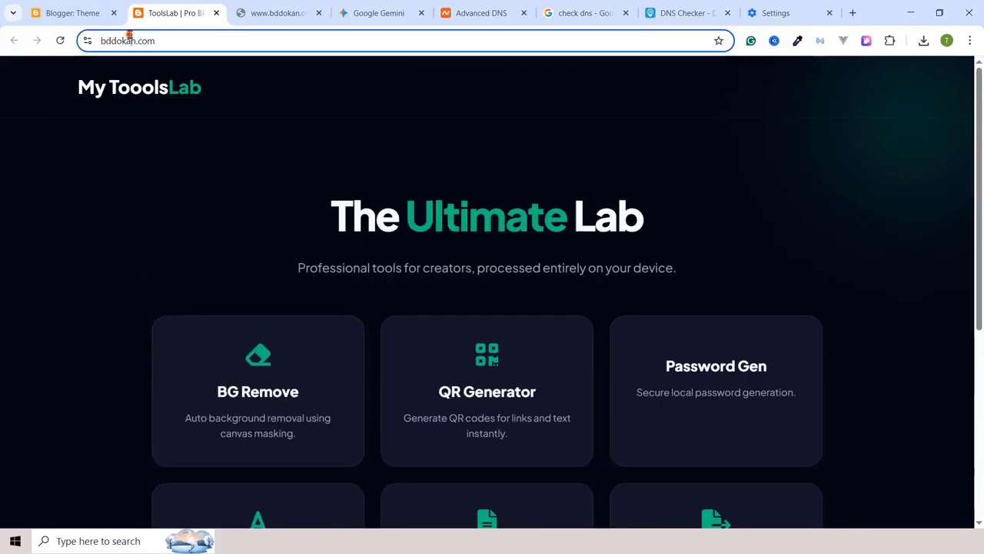
Step: Copy the live ToolsLab site's web address
left_click(170, 39)
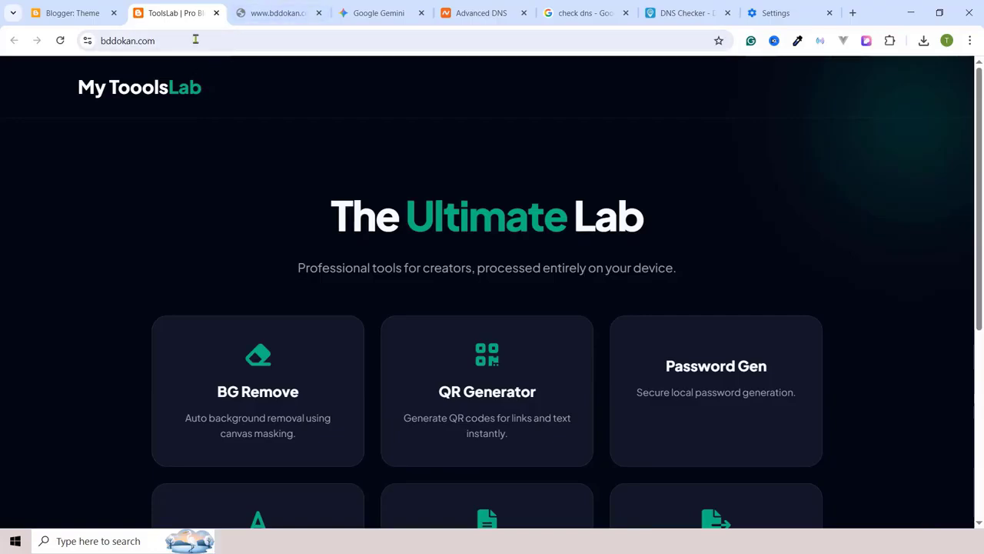
left_click(128, 42)
left_click(89, 6)
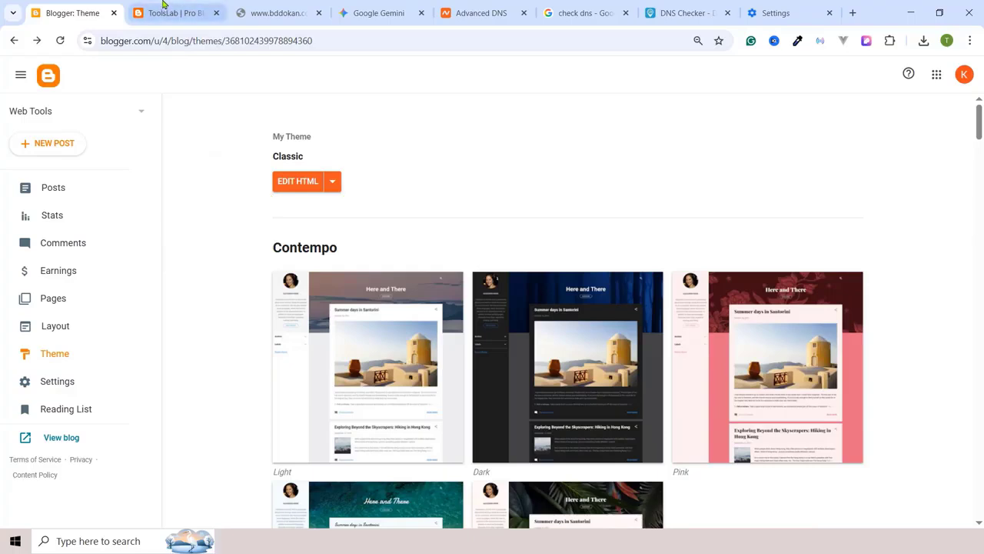
mouse_move(138, 19)
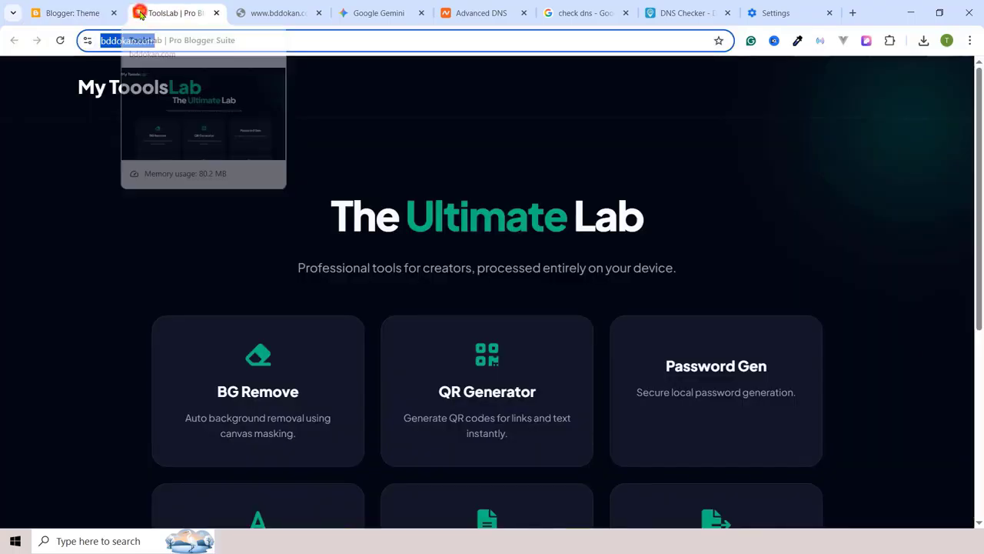
left_click(140, 16)
key("ctrl+c")
Step: Upload CartFlows-img (1).png as the Web Tools blog's favicon in Blogger's basic settings and save it
left_click(70, 11)
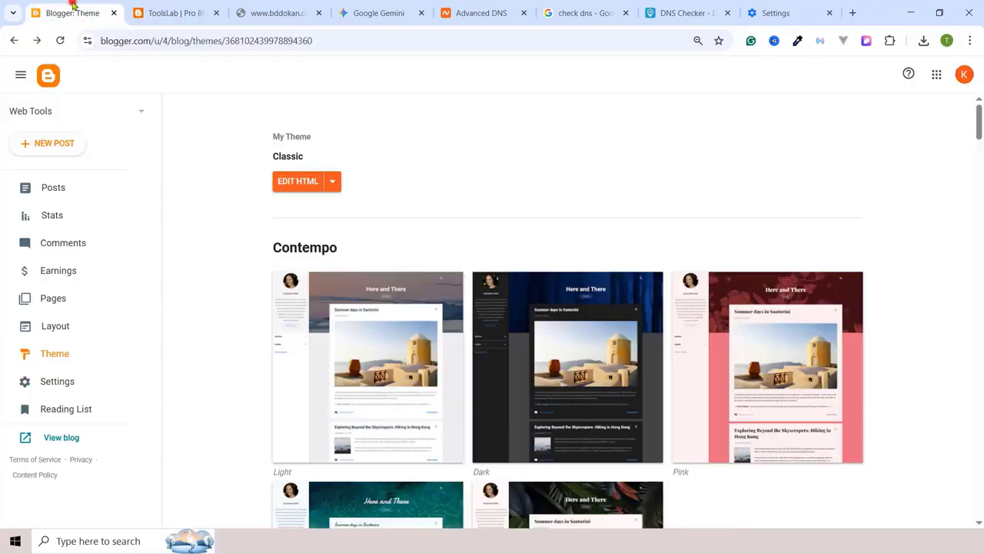
left_click(48, 384)
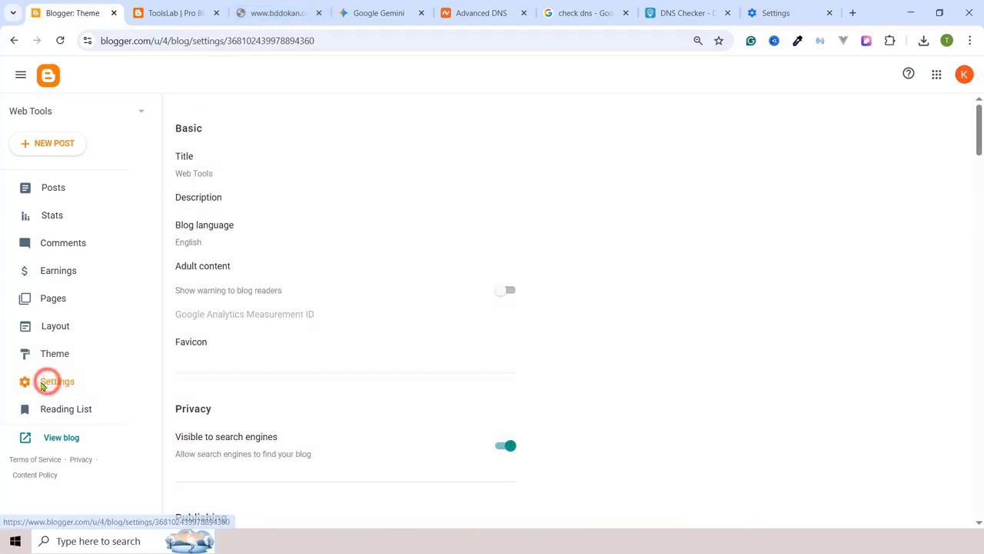
scroll(200, 315, "down", 1)
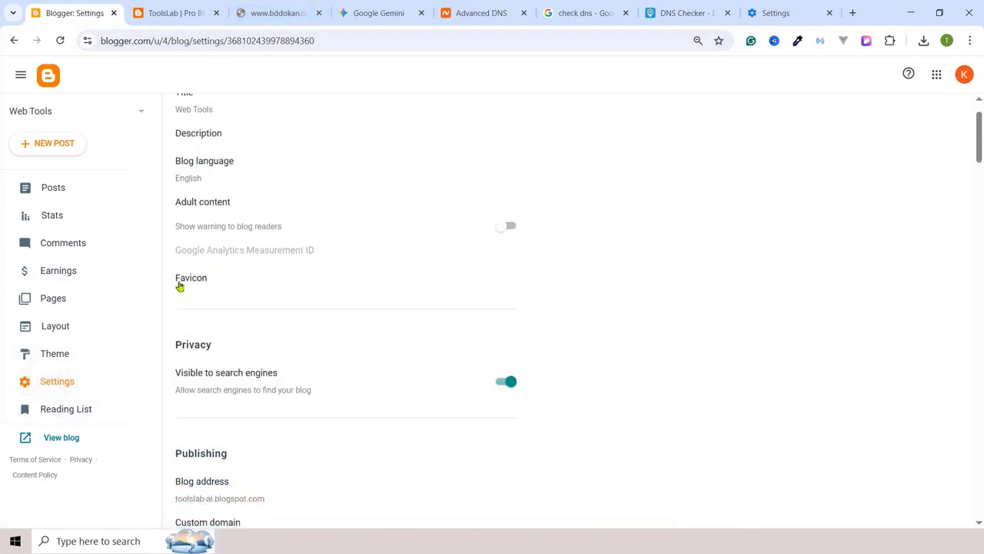
left_click(184, 284)
left_click(431, 305)
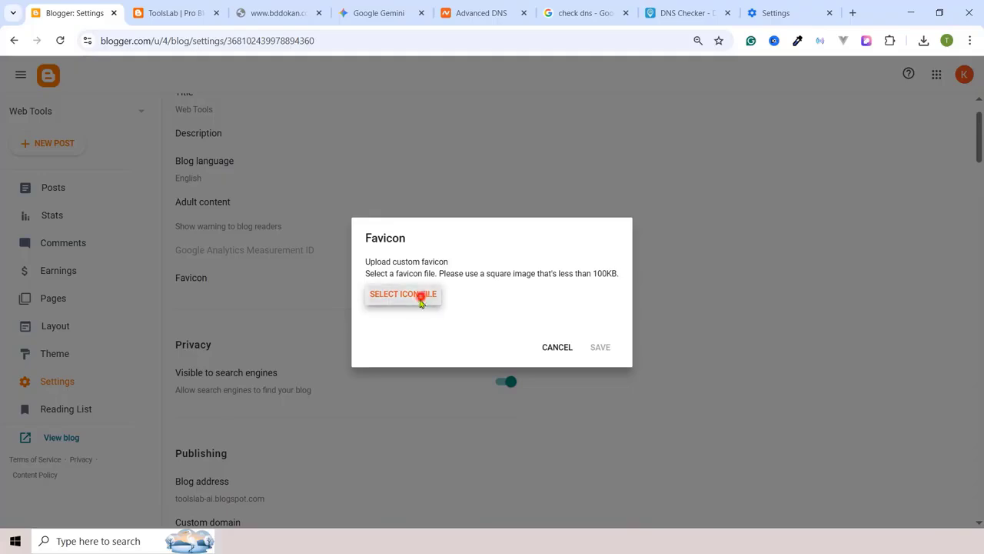
scroll(420, 295, "down", 5)
left_click(538, 283)
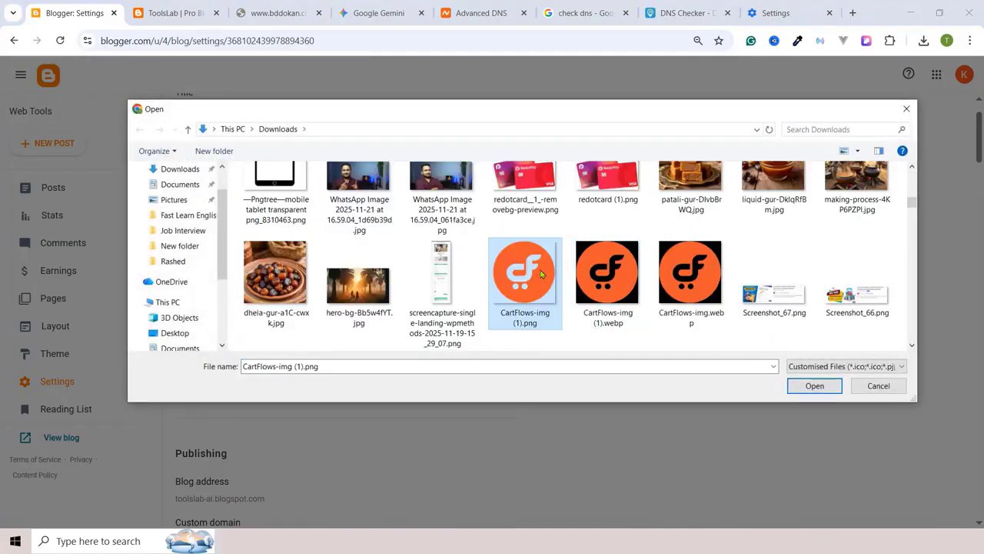
left_click(814, 386)
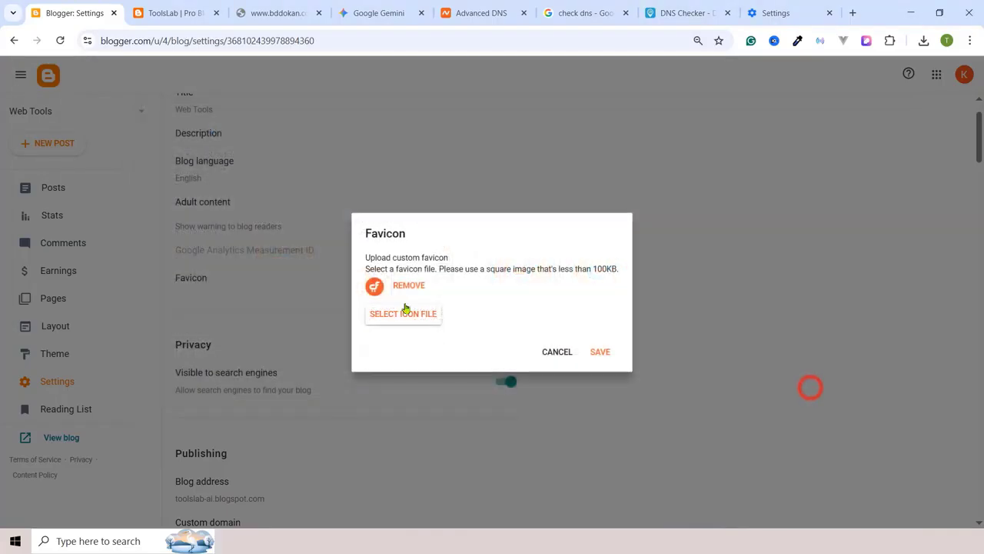
left_click(600, 353)
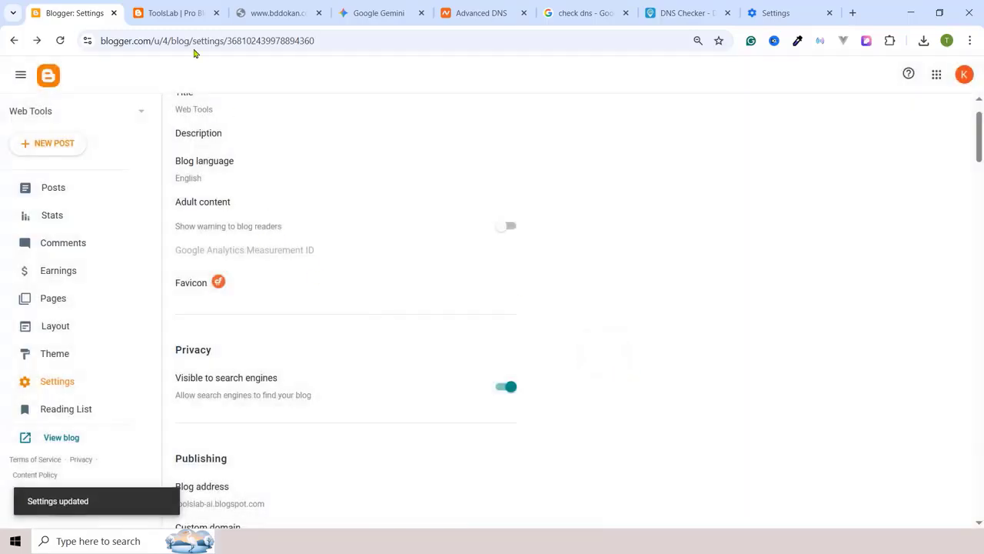
Step: Reload the live ToolsLab site at bddokan.com to check its browser icon
left_click(172, 12)
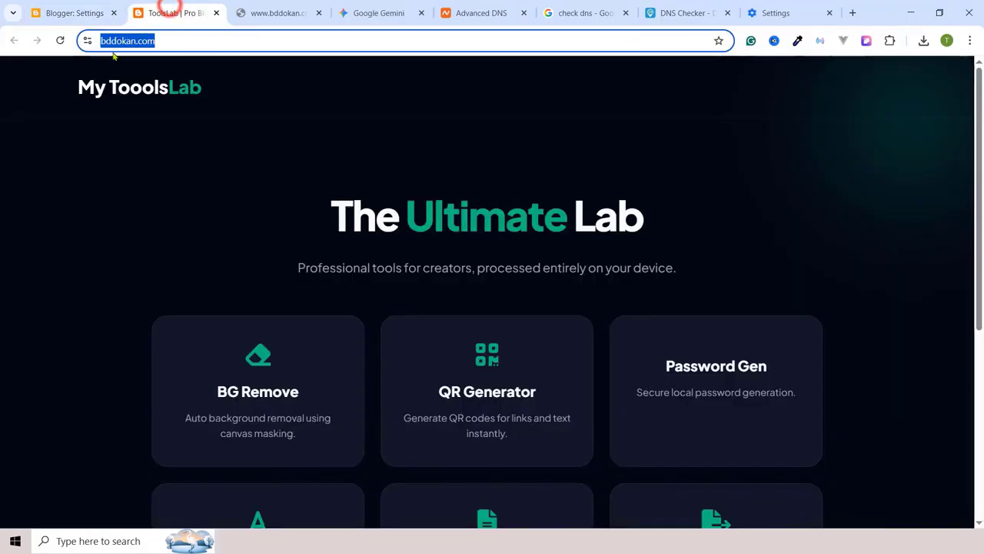
left_click(61, 40)
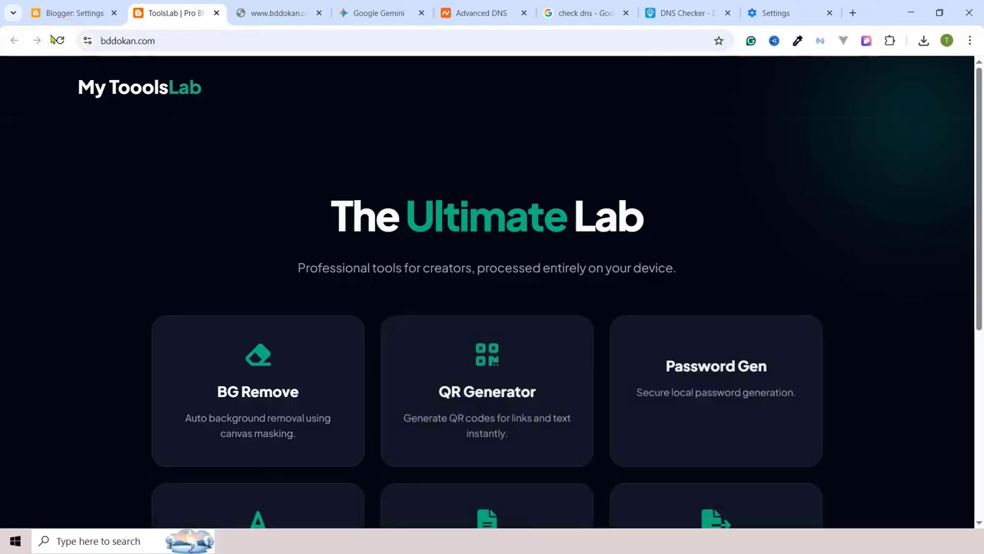
left_click(60, 40)
left_click(967, 40)
left_click(853, 105)
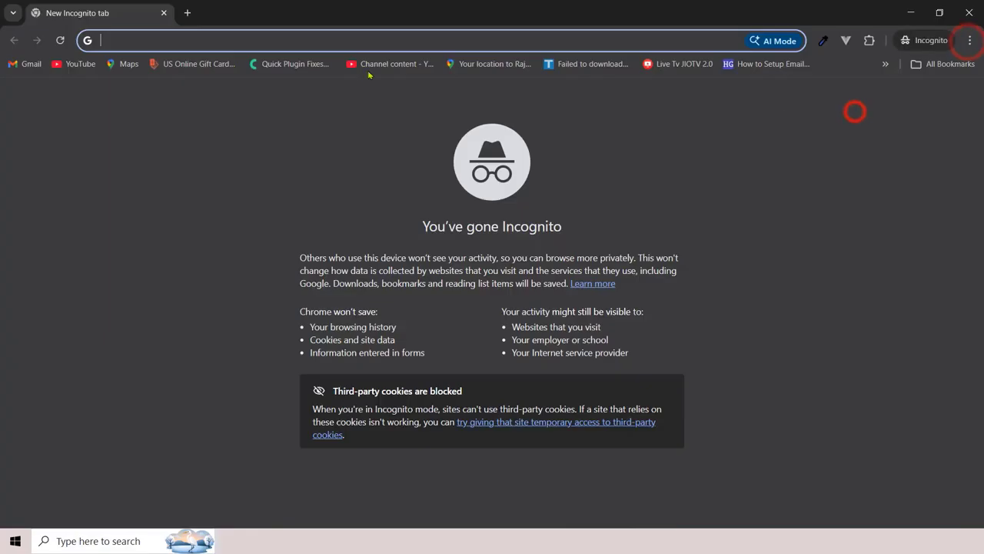
right_click(299, 40)
left_click(342, 140)
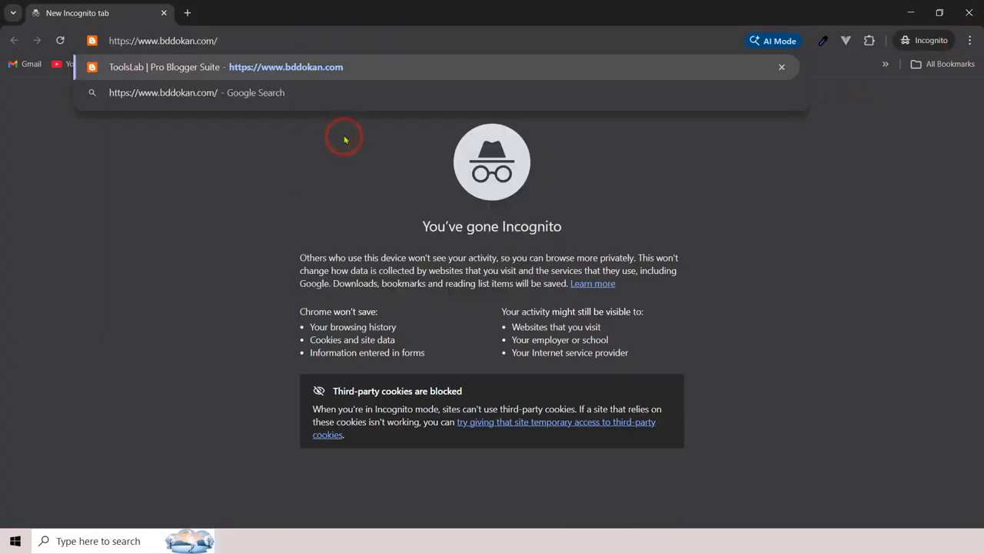
key("Return")
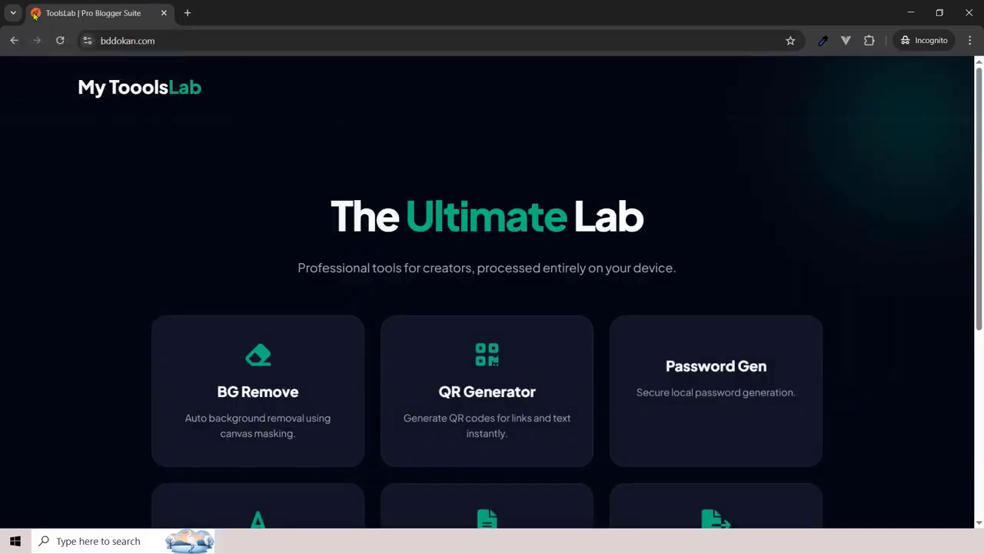
left_click(910, 13)
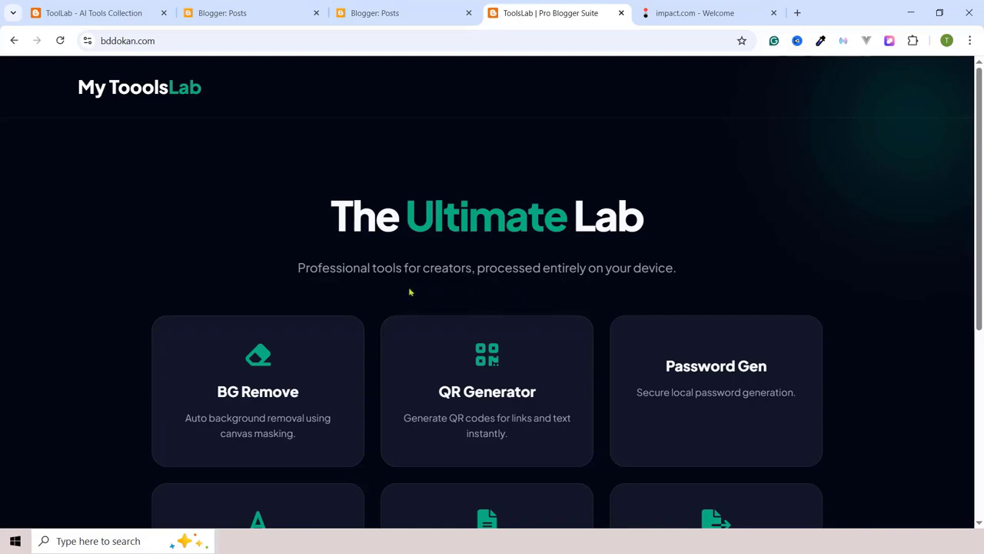
Step: Switch to impact.com and filter the content assets to image ads from the Envato brand
left_click(671, 11)
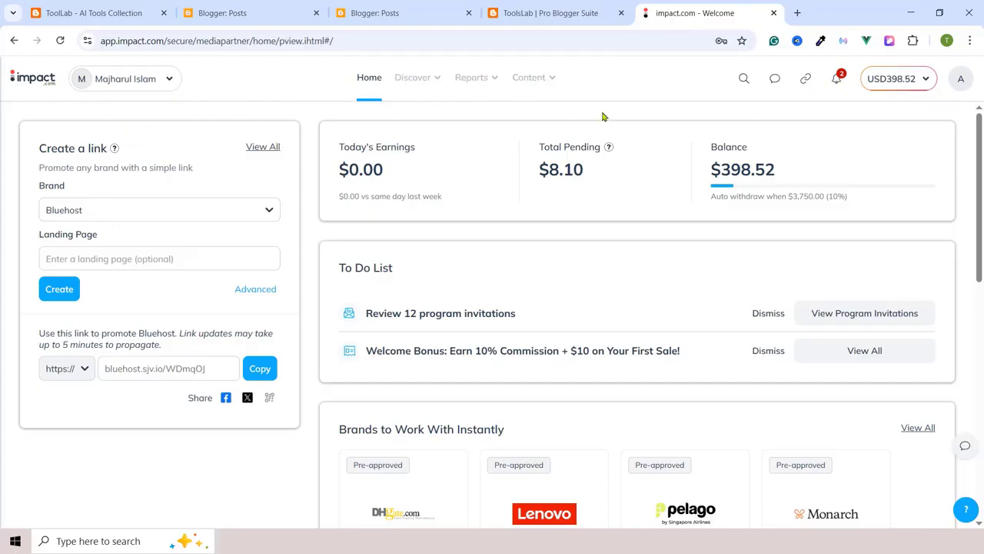
left_click(415, 3)
left_click(534, 3)
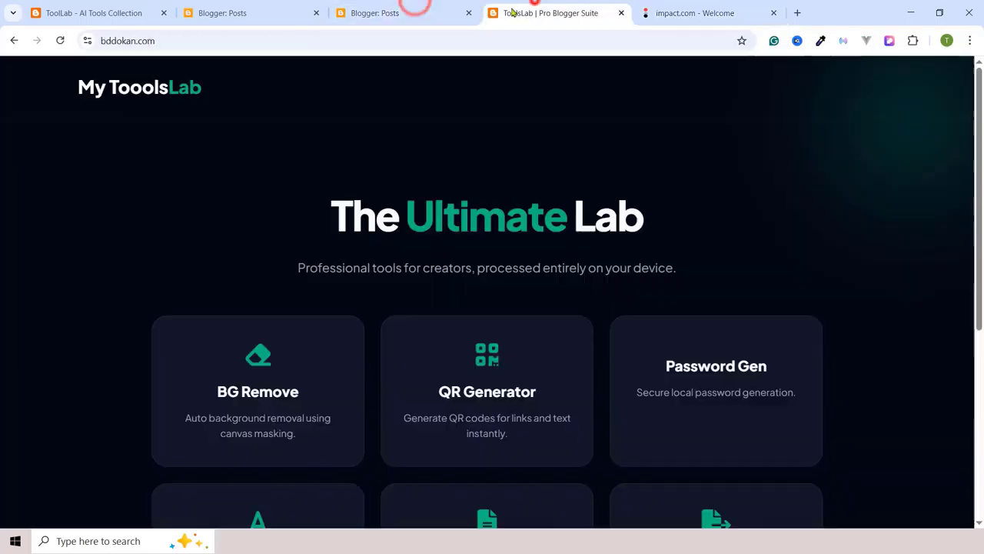
left_click(742, 6)
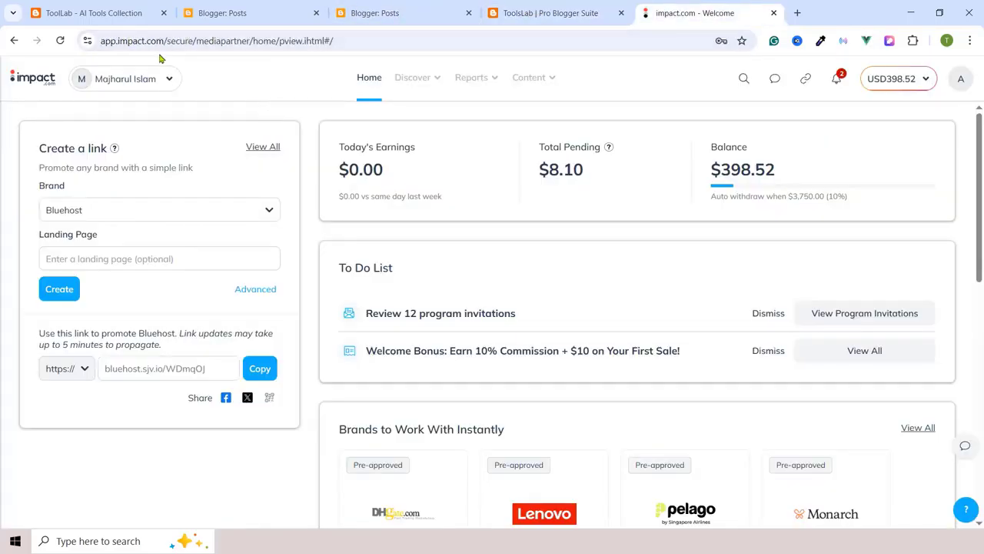
left_click(533, 82)
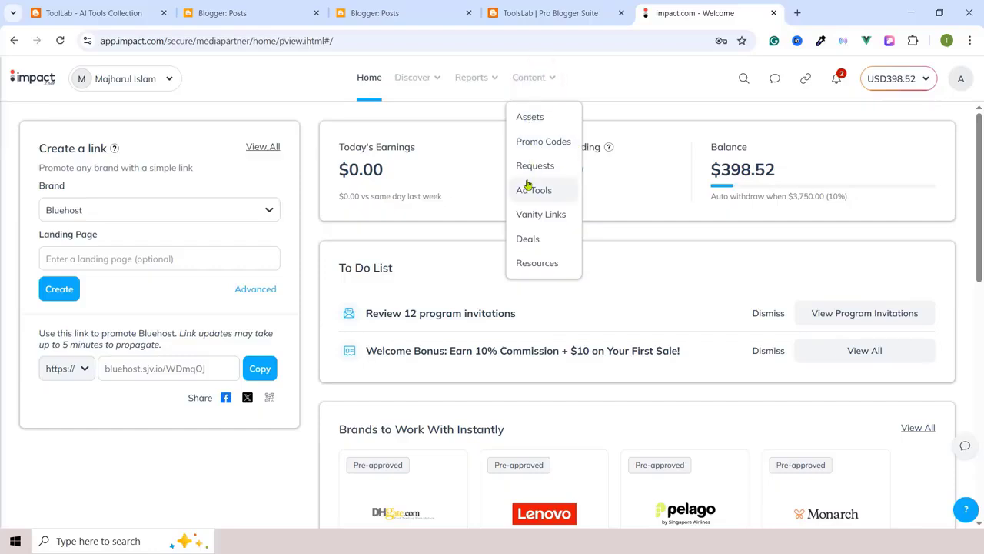
left_click(530, 117)
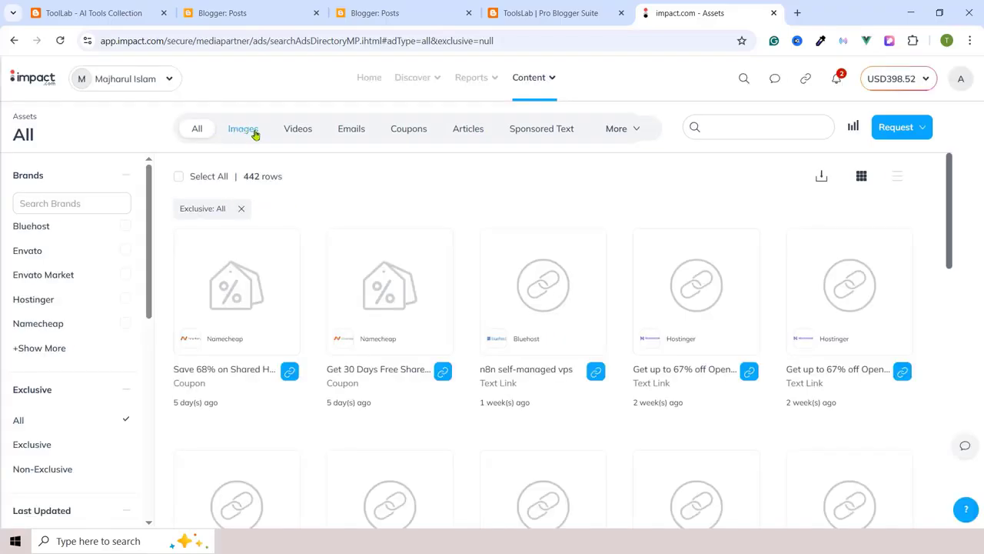
left_click(241, 132)
left_click(241, 129)
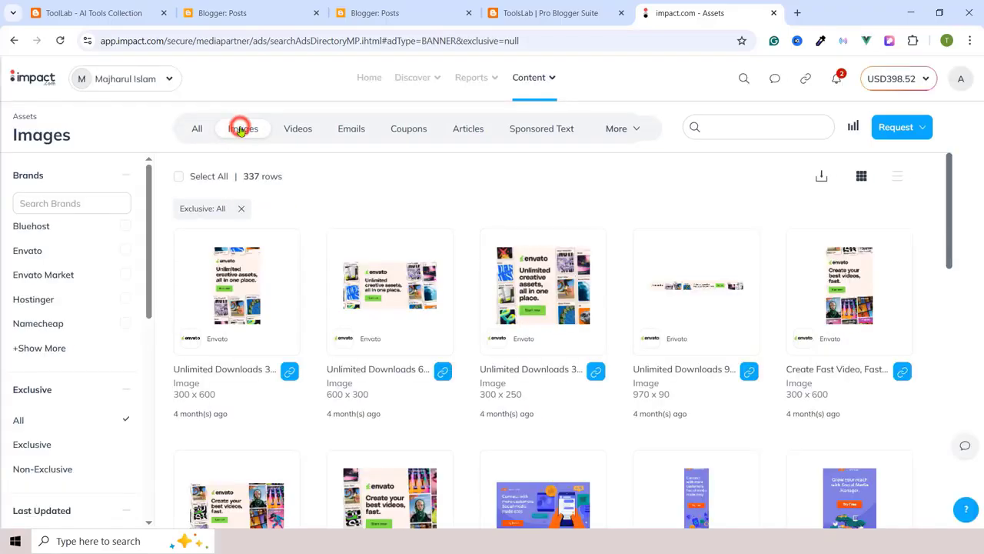
left_click(35, 250)
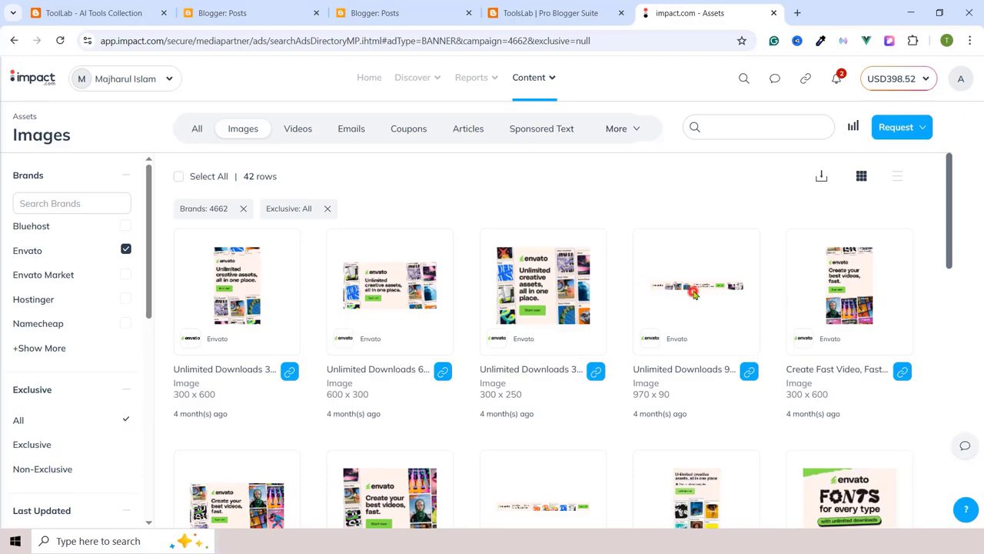
Step: Copy the HTML ad code of Envato's Unlimited Downloads 970x90 banner
left_click(692, 290)
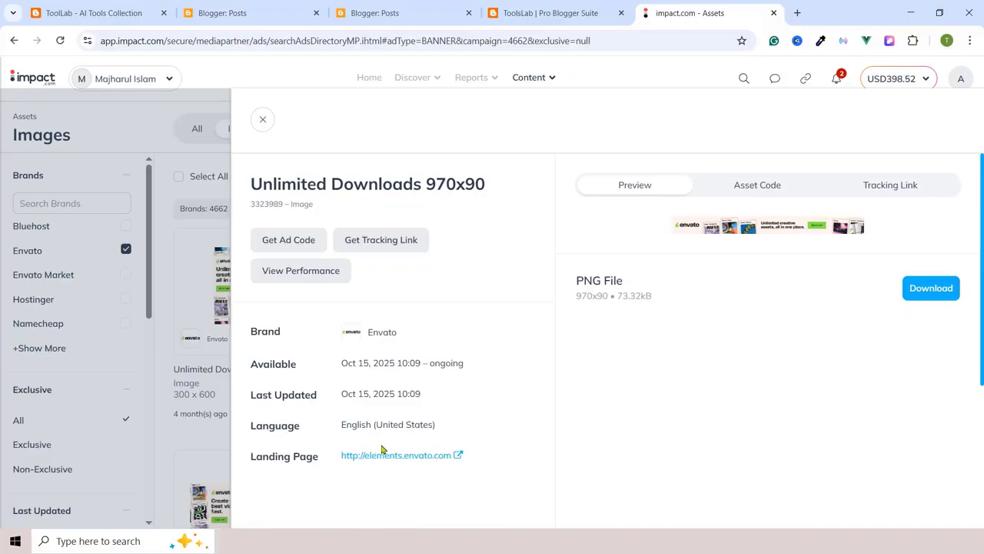
left_click(288, 239)
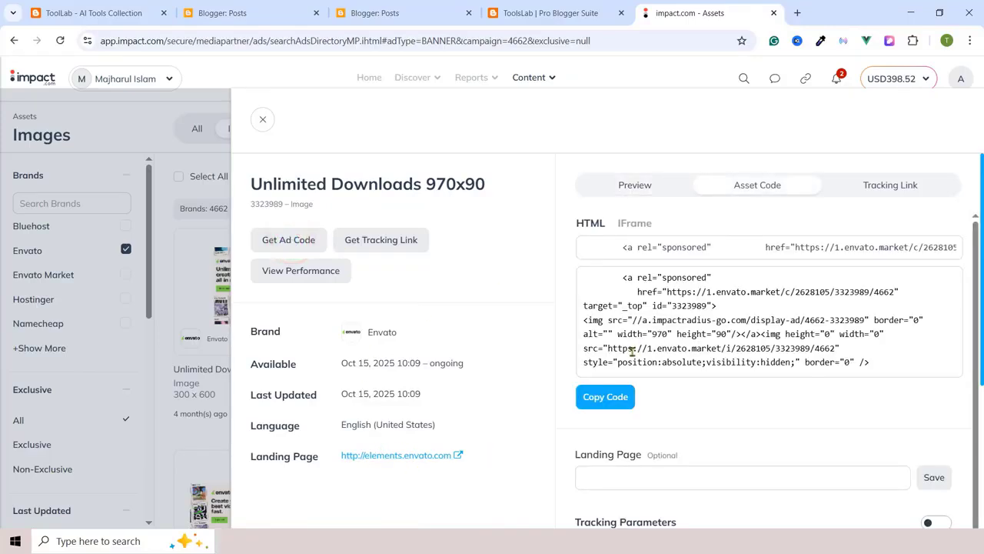
left_click(618, 397)
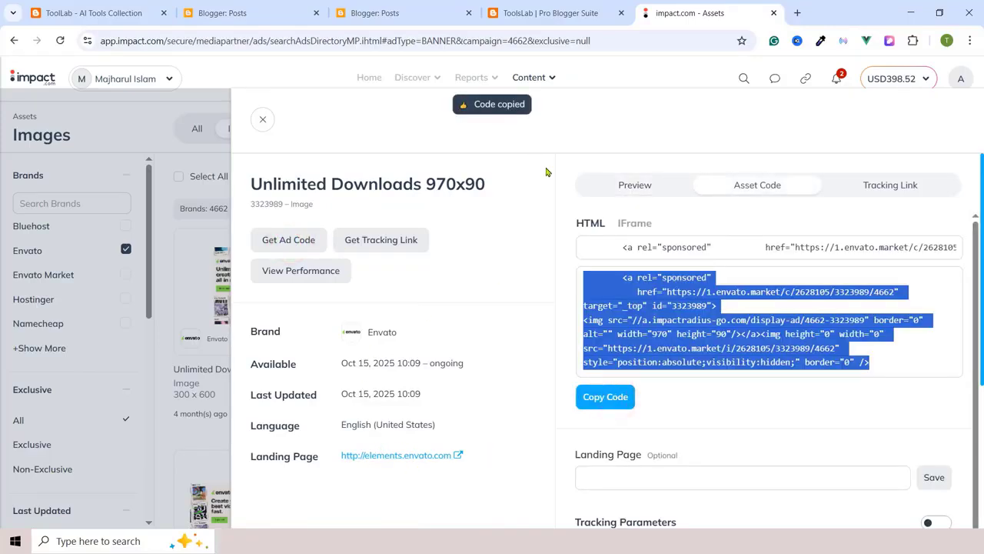
Step: Open the Tools Lab blog's theme HTML in Blogger and go to the header and AI Tools Section code
left_click(538, 13)
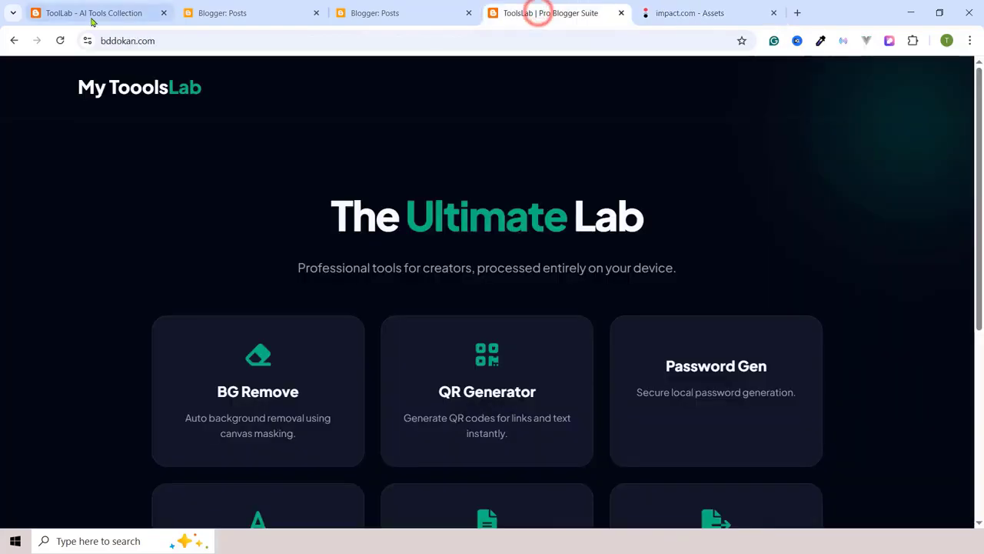
left_click(248, 11)
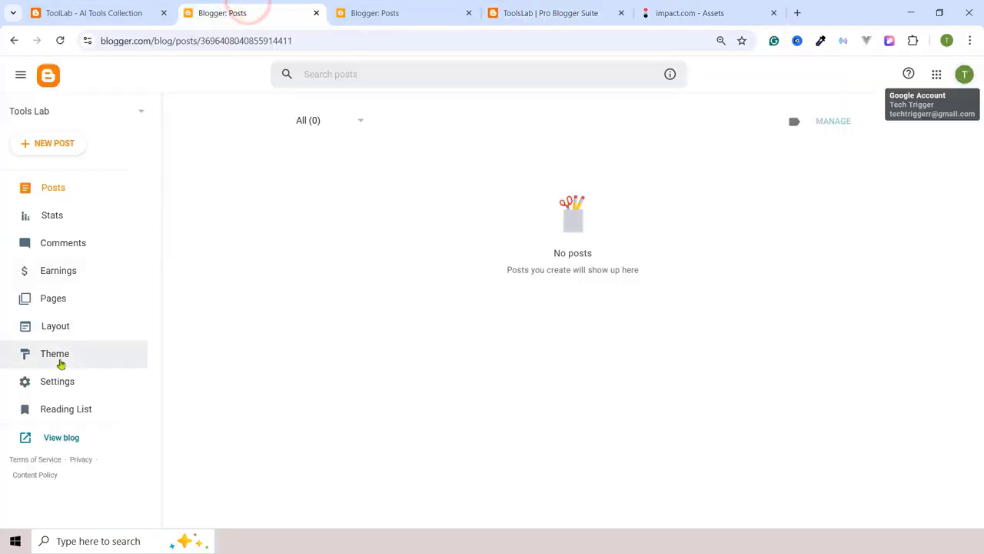
left_click(52, 355)
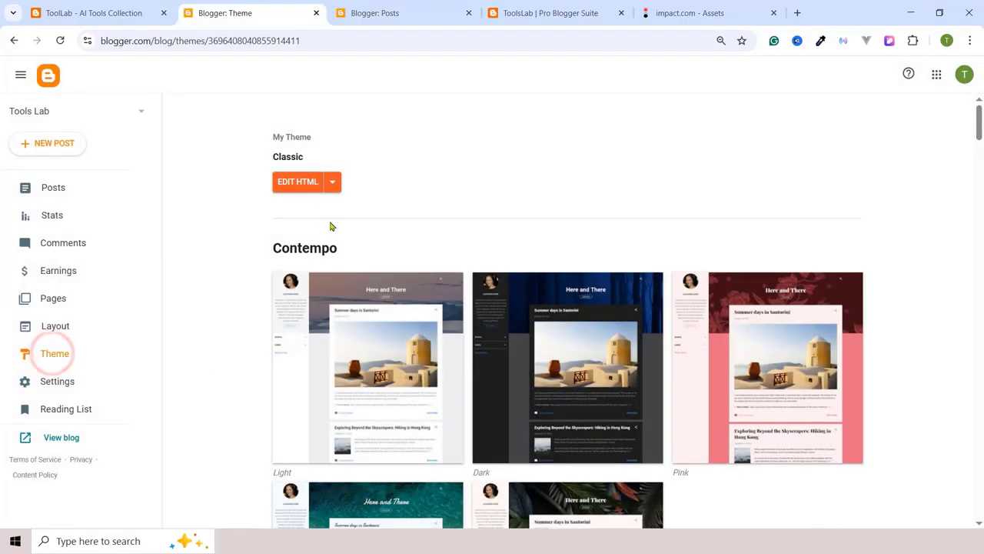
left_click(285, 182)
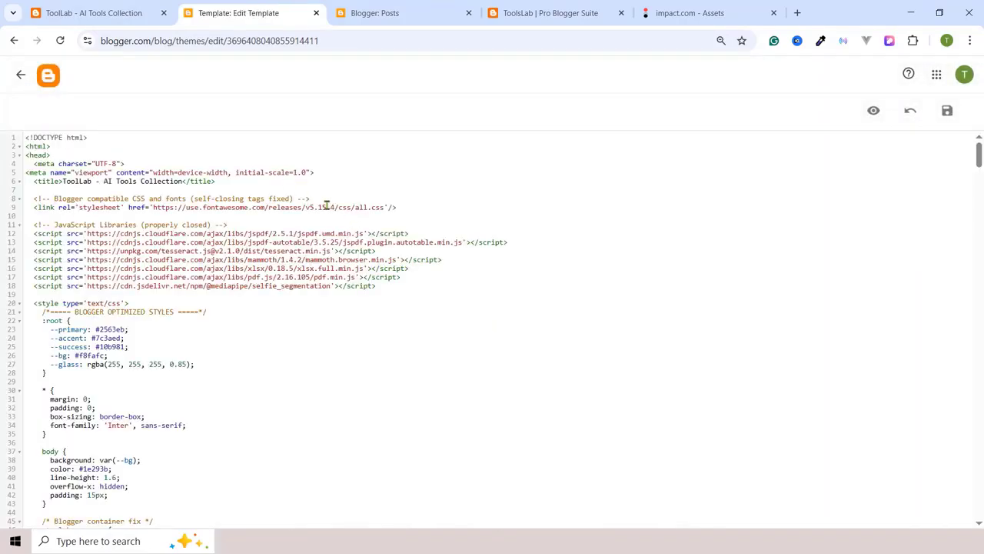
scroll(224, 340, "down", 10)
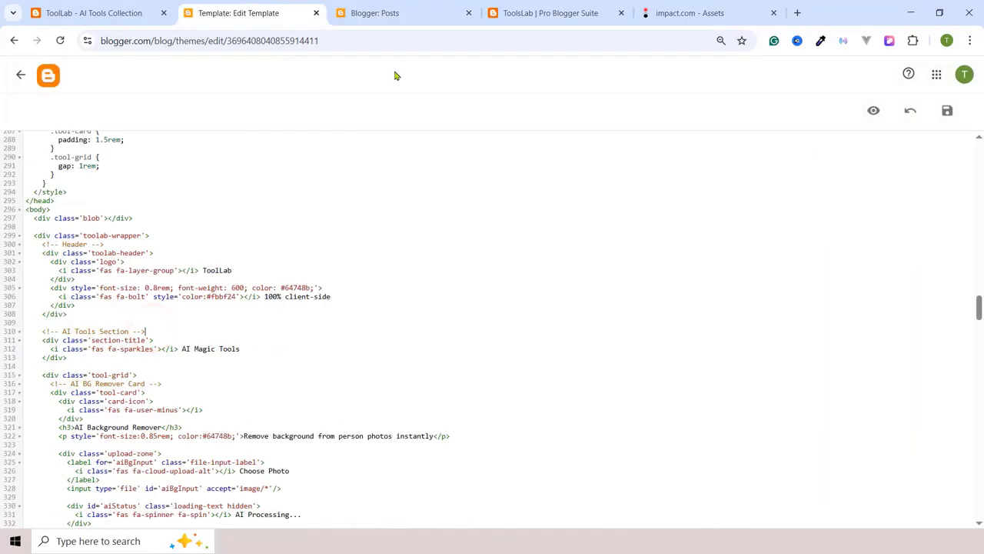
Step: Copy the tagline "Professional tools for creators, processed entirely on your device." from the live site and return to the theme's HTML editor
left_click(398, 9)
left_click(507, 7)
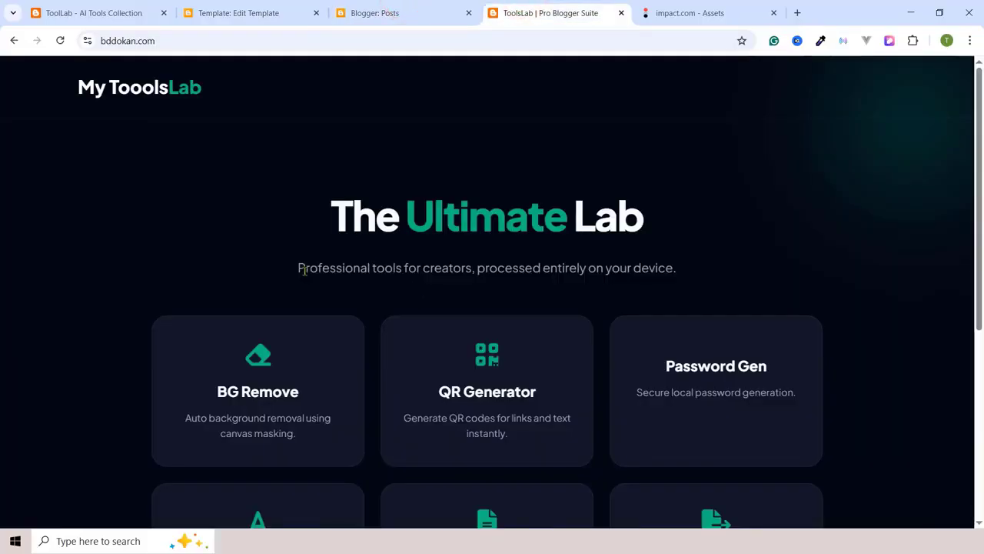
left_click_drag(293, 269, 615, 282)
right_click(518, 263)
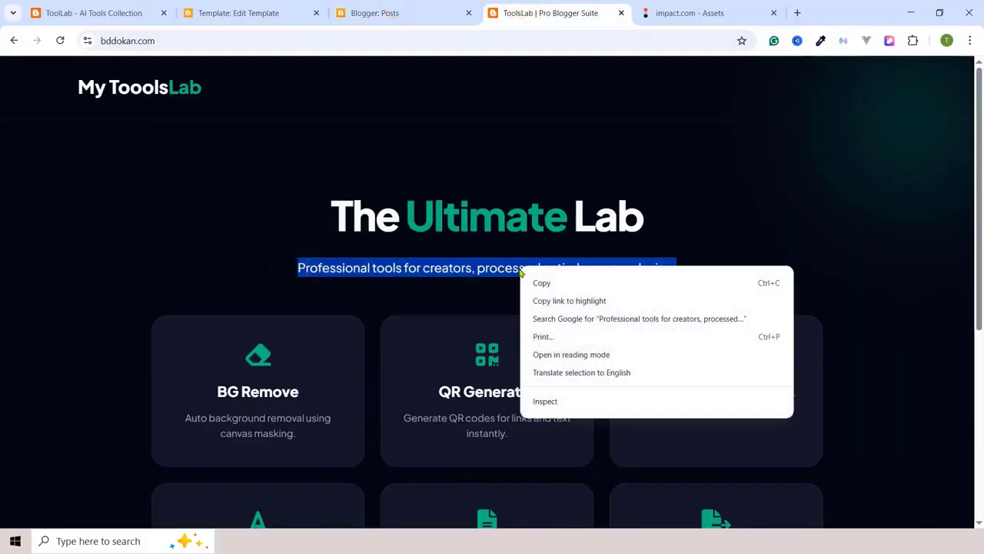
left_click(542, 282)
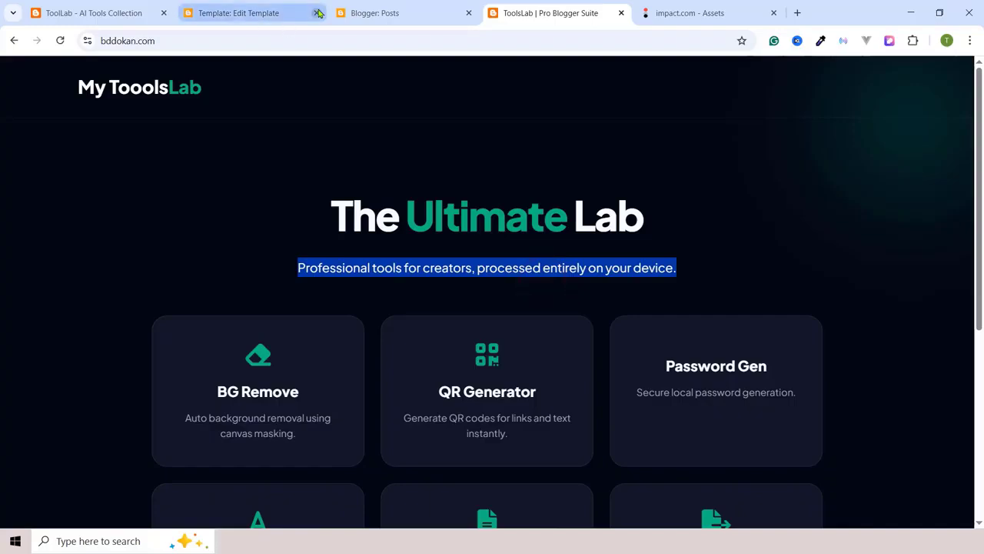
left_click(264, 14)
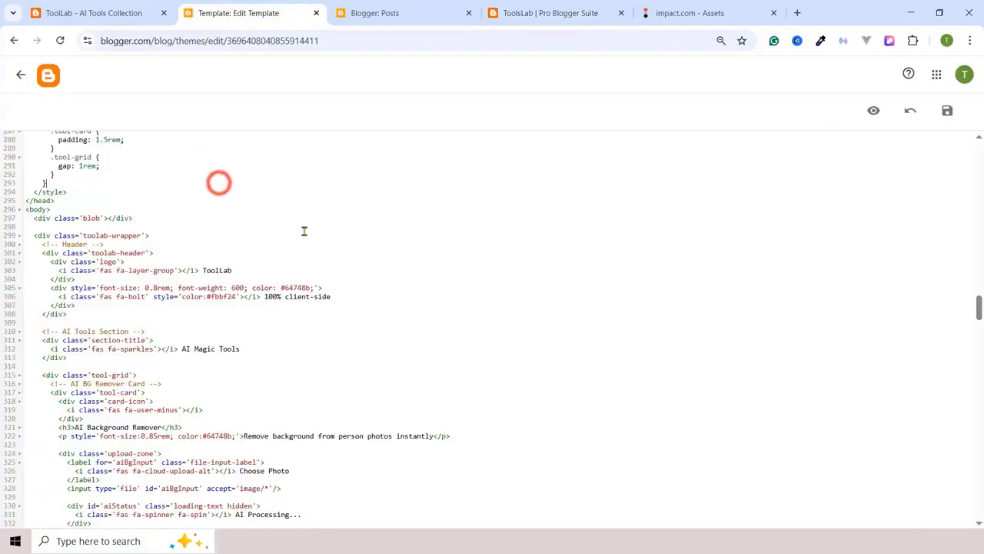
Step: Search the bddokan.com blog's theme HTML for the copied tagline "Professional tools for creators, processed entirely on your device."
scroll(308, 227, "up", 18)
left_click(355, 197)
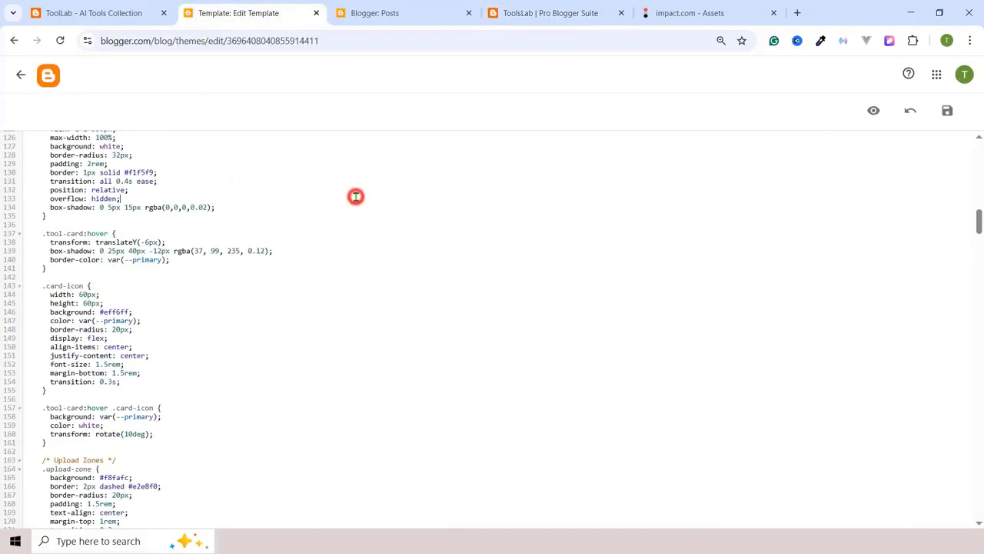
key("ctrl+f")
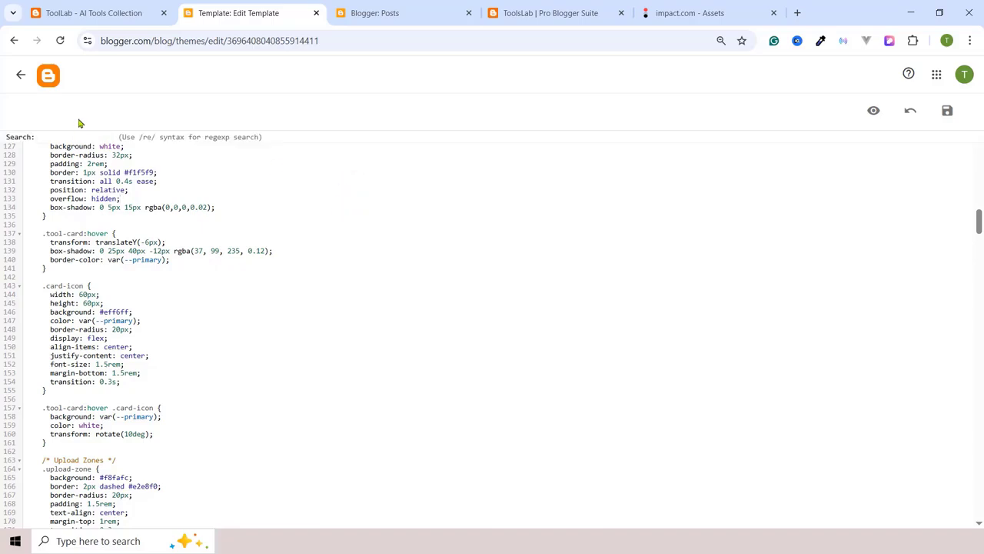
left_click(64, 139)
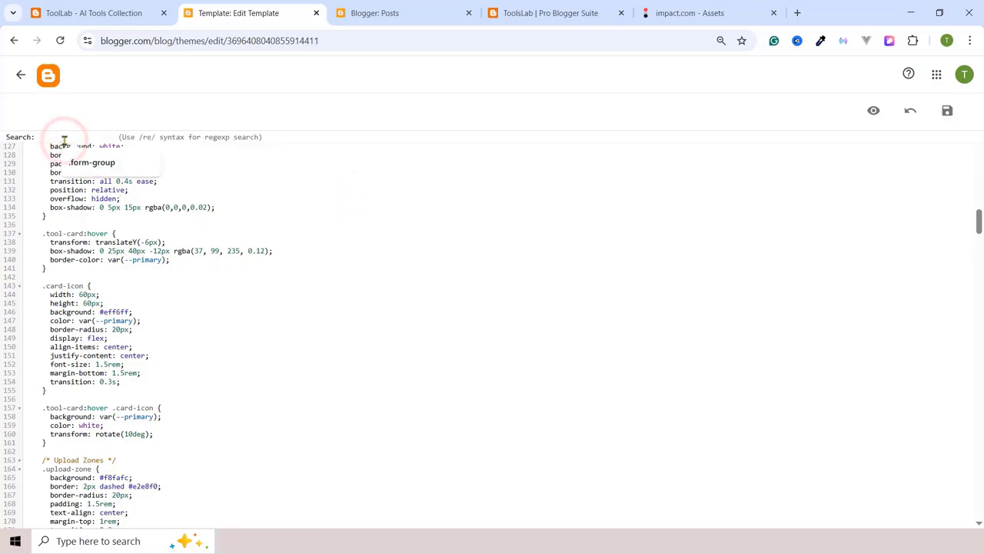
key("ctrl+v")
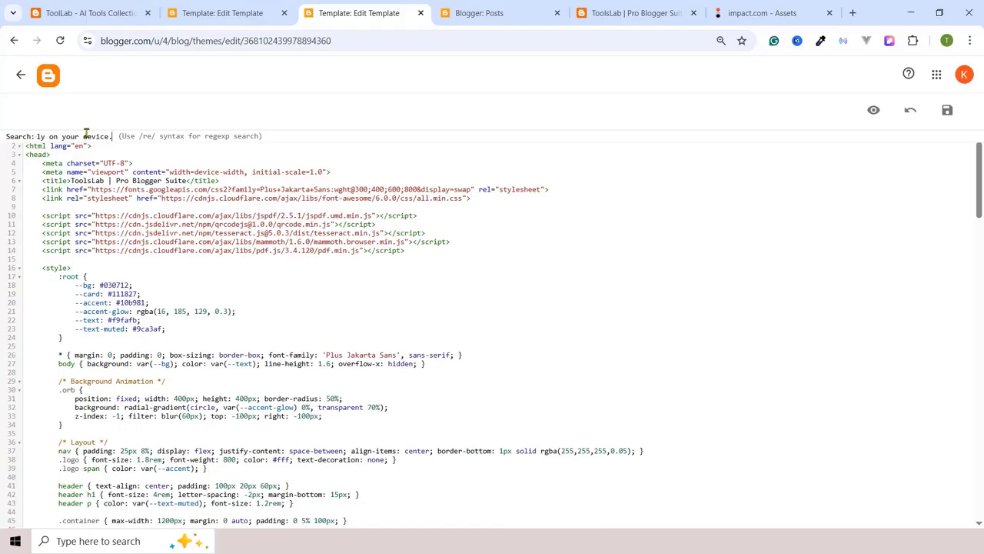
key("Return")
scroll(194, 325, "down", 3)
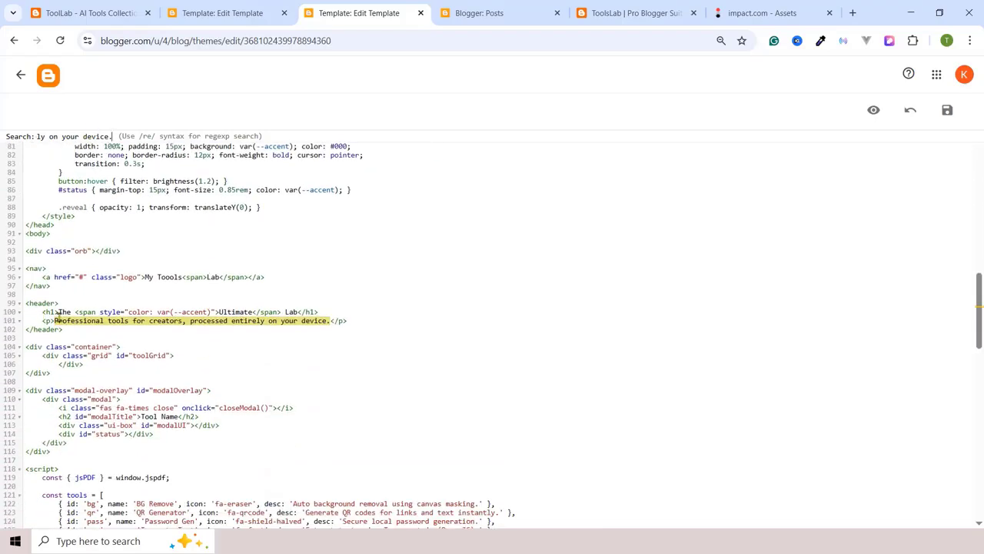
Step: Insert six blank lines below the tagline paragraph, before the closing header tag
left_click(55, 316)
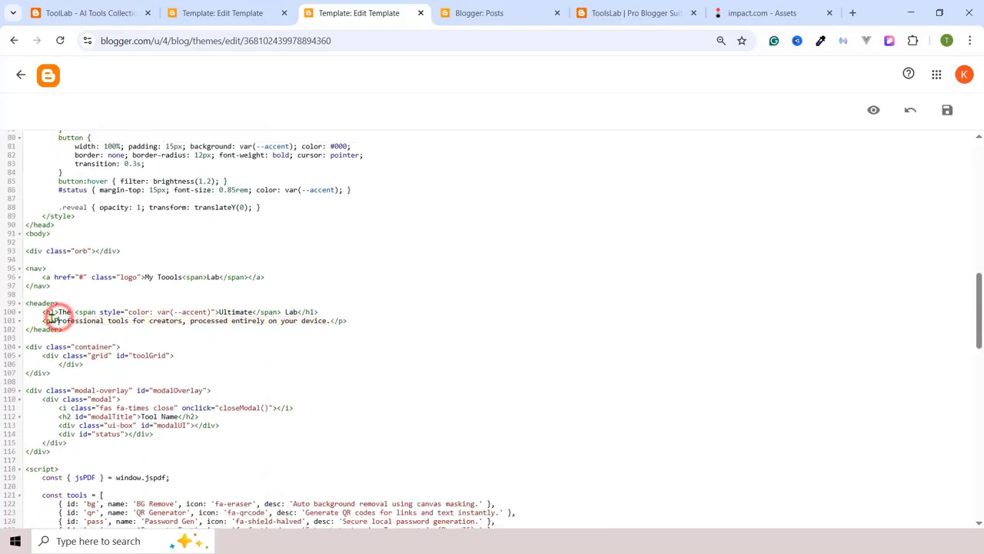
left_click(273, 329)
left_click(369, 317)
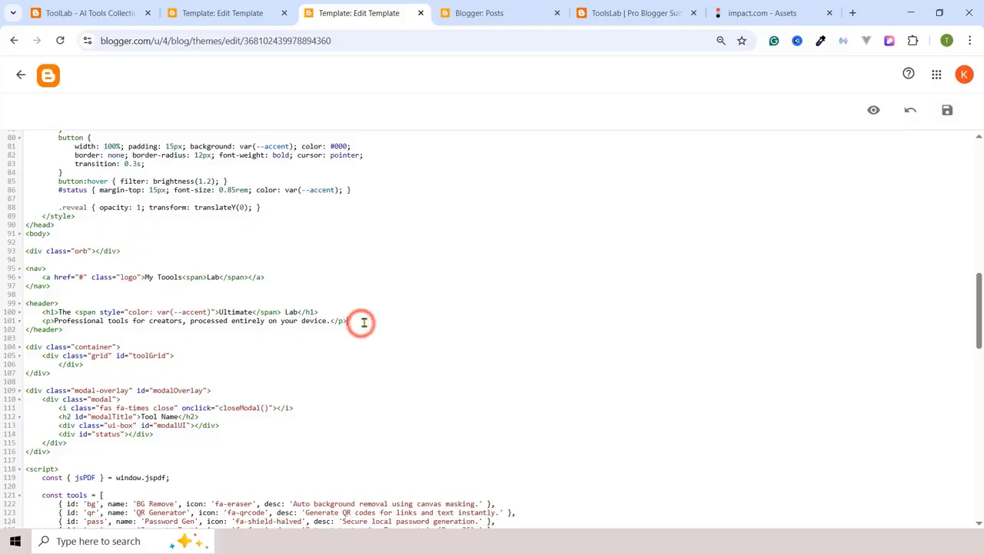
key("Return")
key("Return")
key("Return")
key("Return")
key("Return")
key("Return")
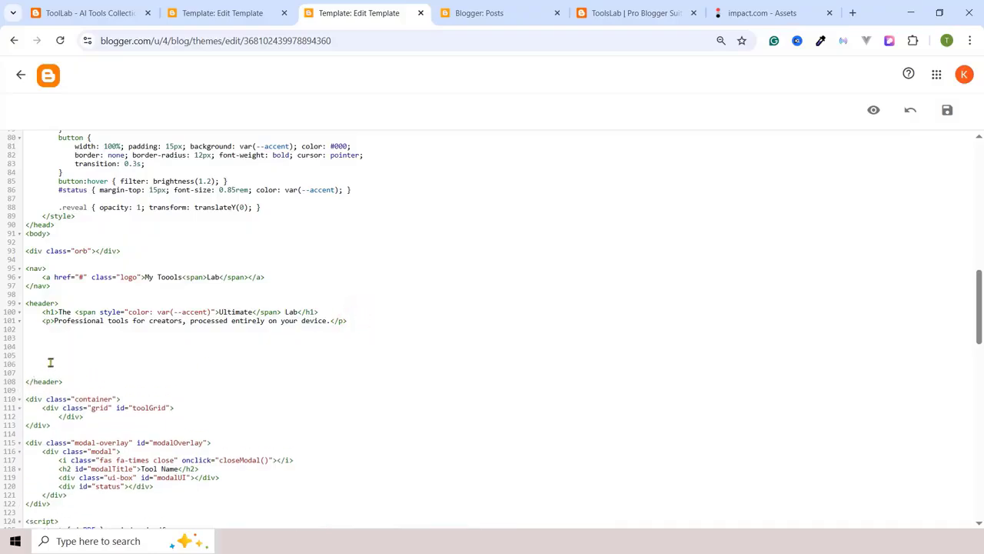
left_click(36, 339)
Step: Paste the Envato 970x90 banner ad code into the blank lines below the tagline and save the theme
left_click(768, 13)
left_click(608, 390)
left_click(227, 11)
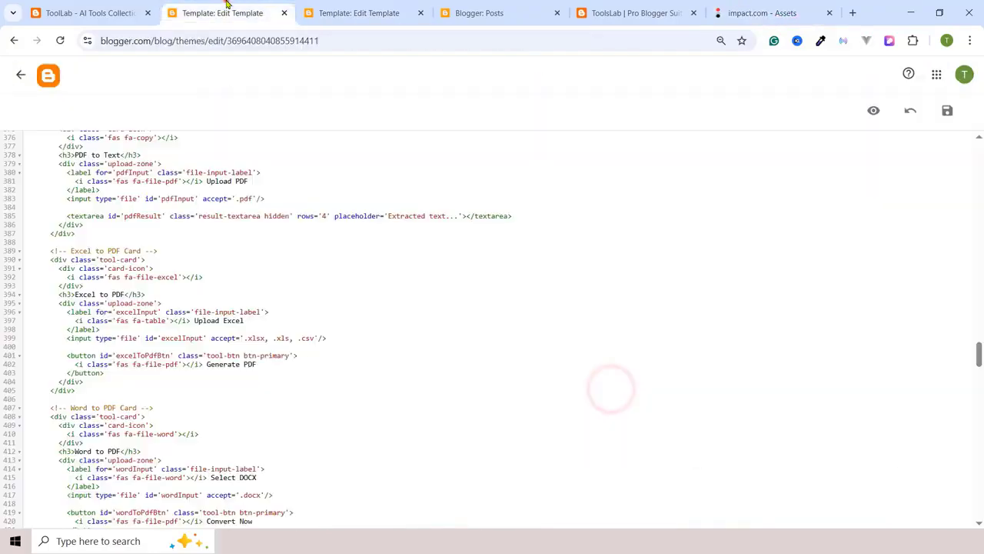
left_click(359, 13)
right_click(59, 353)
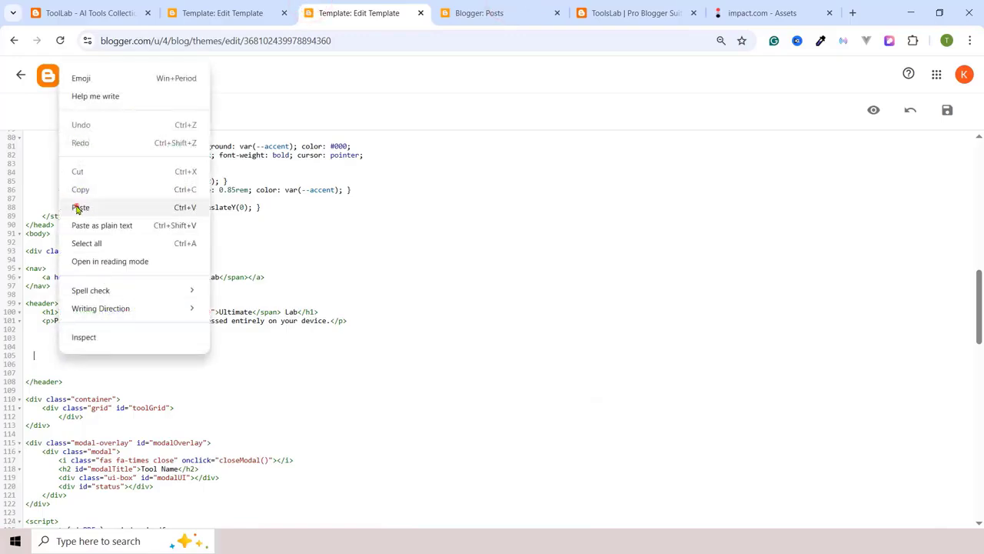
left_click(80, 208)
left_click(947, 110)
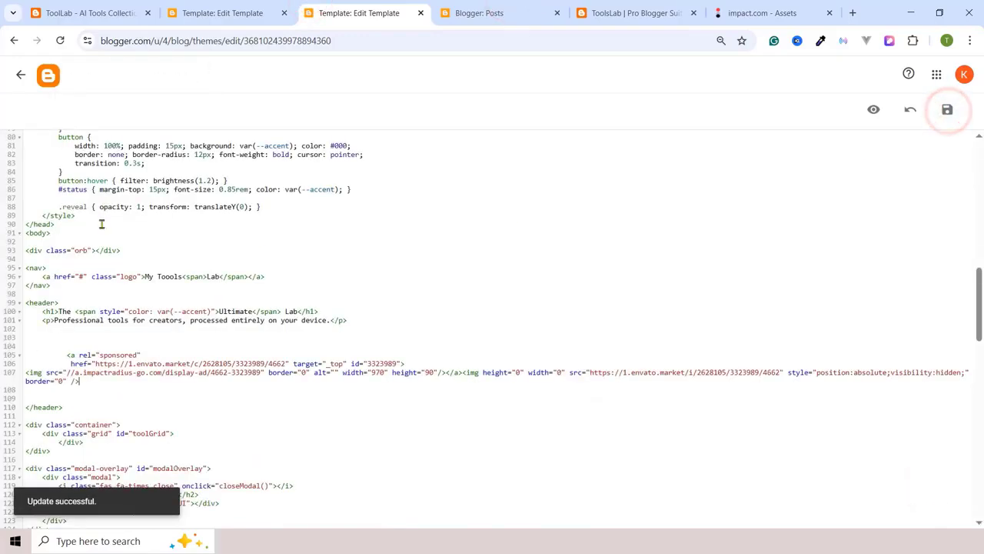
Step: Reload the live bddokan.com site to check the ad banner below the tagline
left_click(493, 11)
left_click(615, 11)
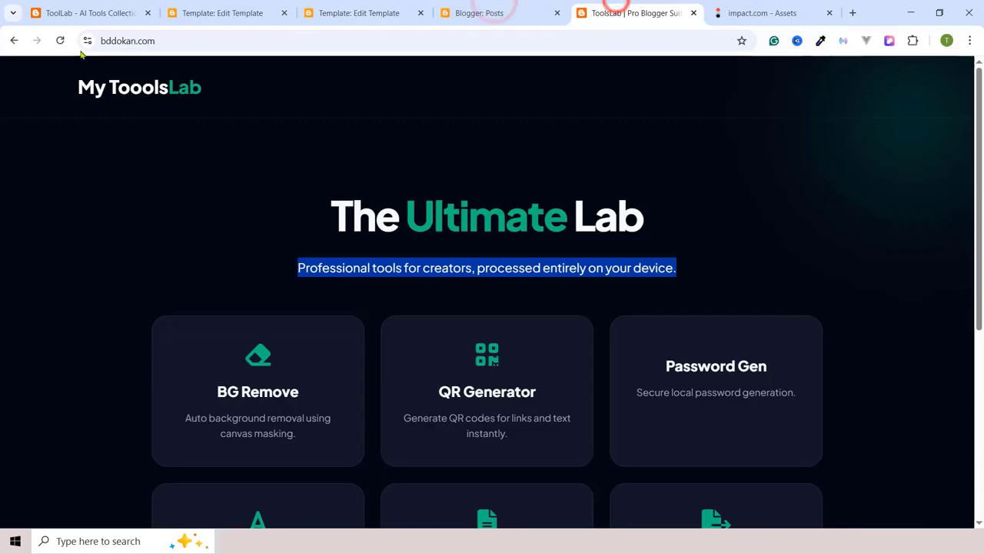
left_click(60, 40)
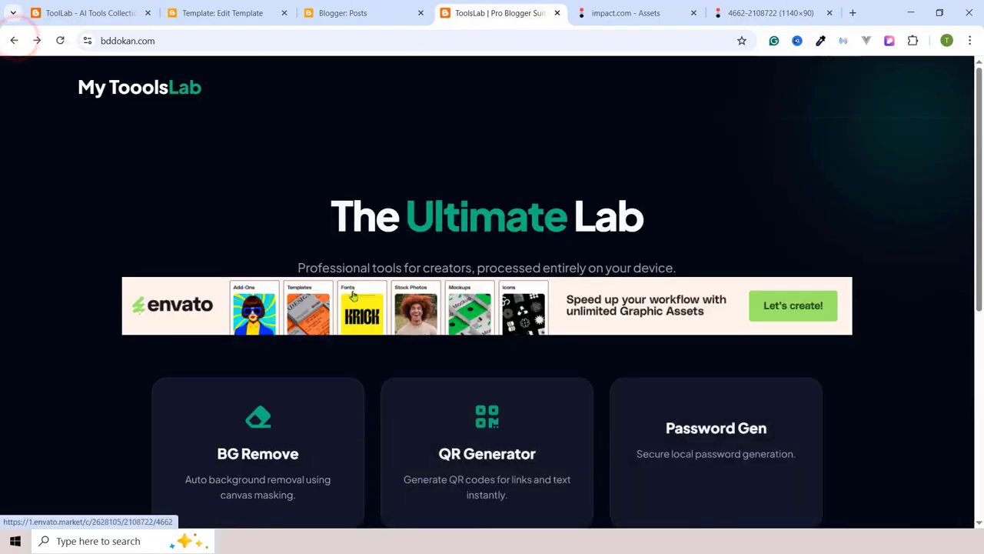
Step: Follow the Envato banner's affiliate link on the live site and look over the landing page
left_click(372, 310)
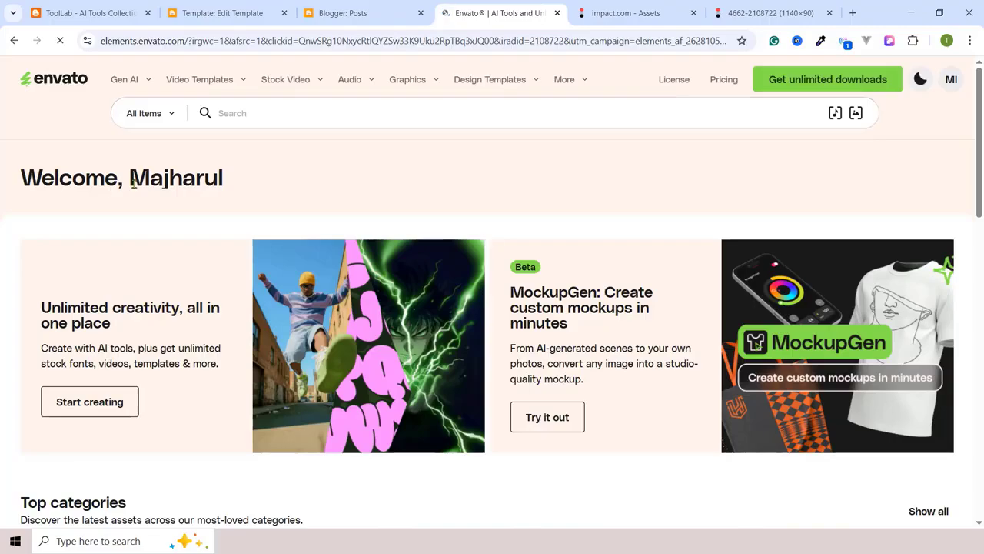
scroll(140, 320, "down", 5)
scroll(182, 331, "up", 5)
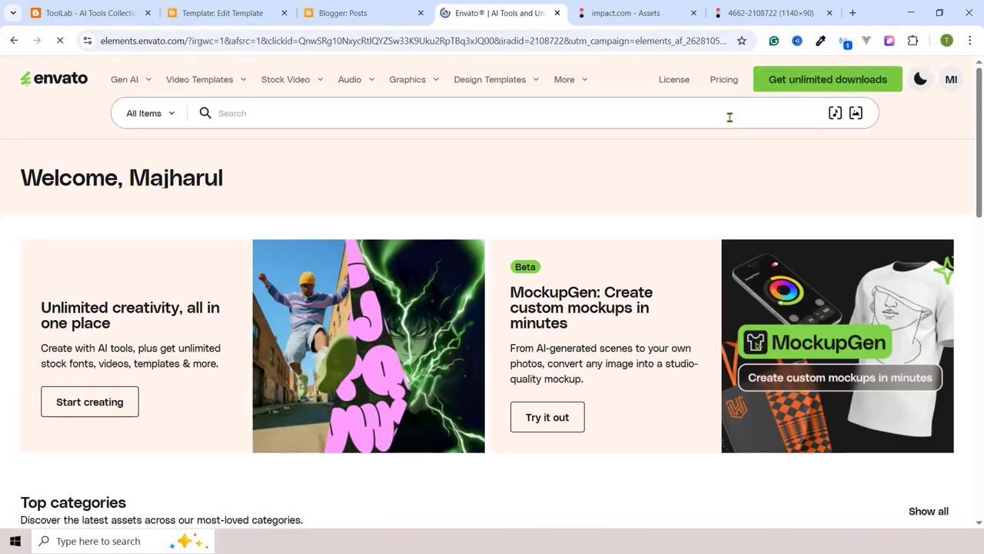
scroll(142, 336, "down", 5)
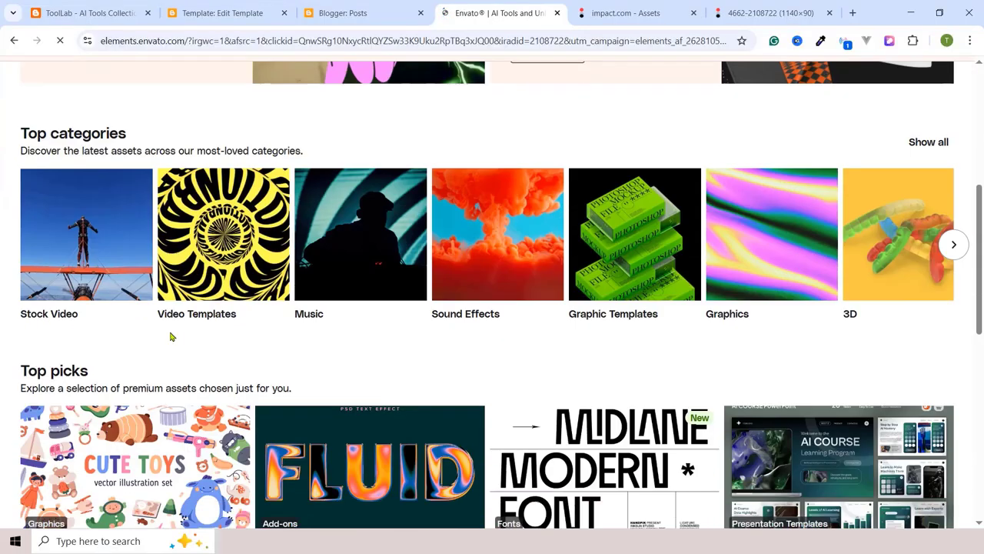
scroll(169, 334, "up", 5)
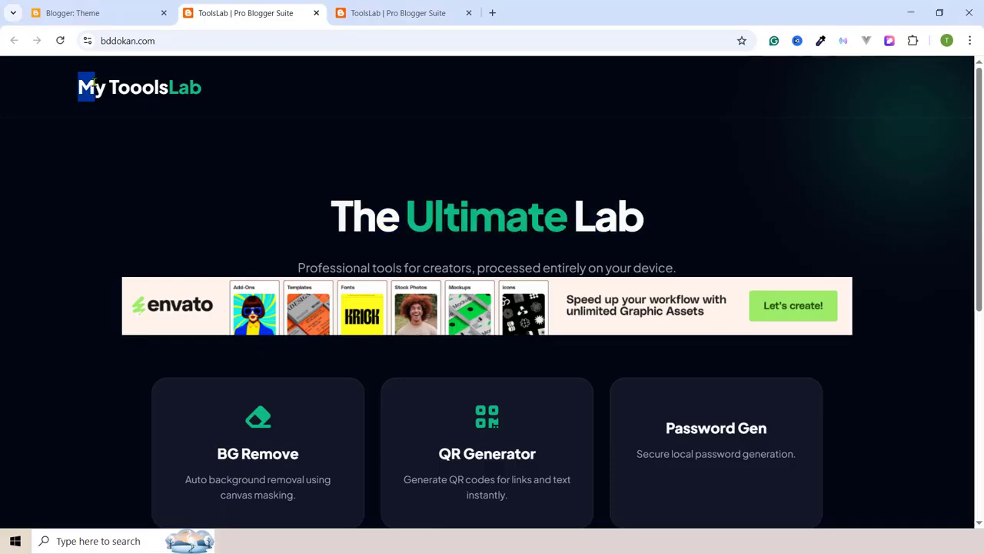
Step: Look over the live site's page and examine its "My TooolsLab" logo text
scroll(307, 246, "down", 4)
scroll(319, 265, "up", 4)
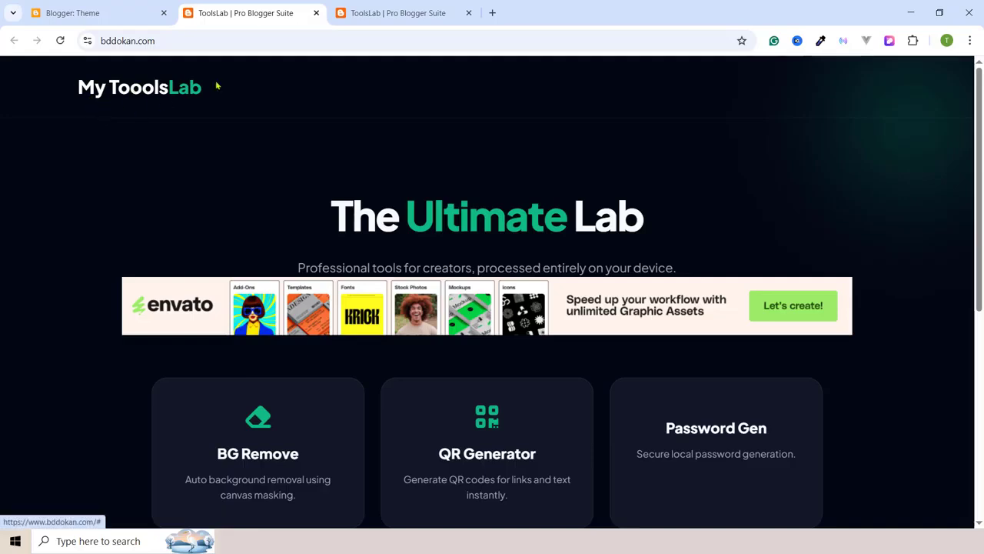
left_click_drag(218, 85, 73, 96)
right_click(107, 80)
left_click(43, 133)
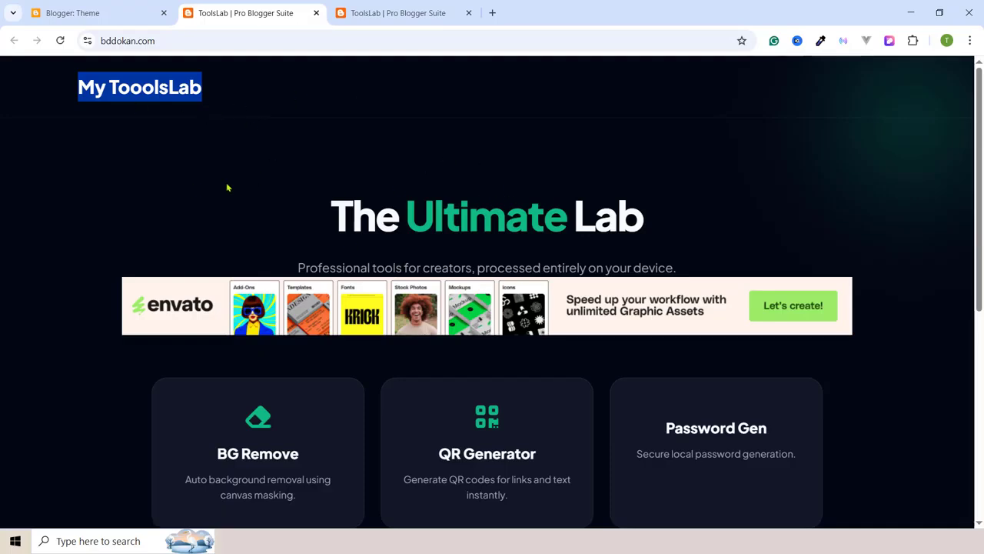
left_click(246, 98)
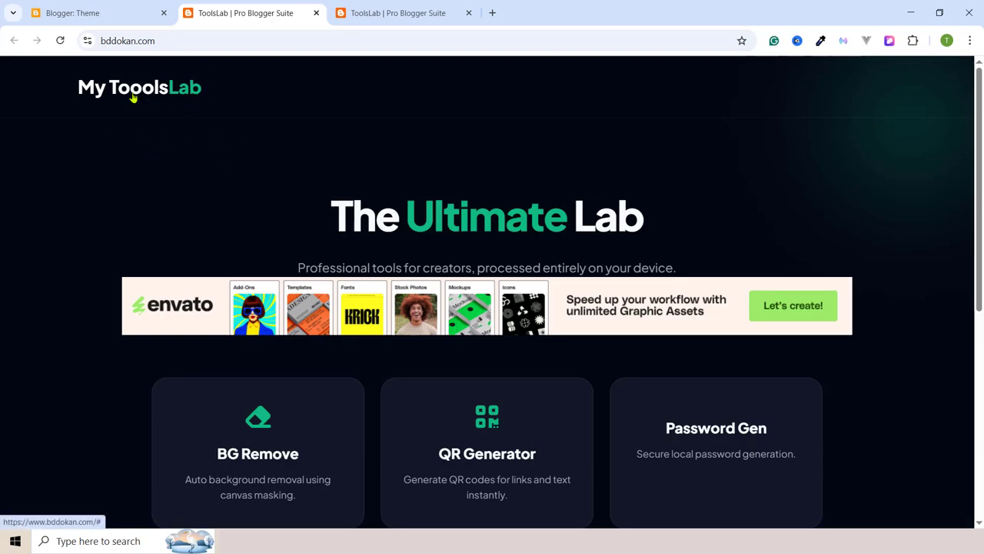
Step: Open the Web Tools blog's theme HTML for editing
left_click(83, 13)
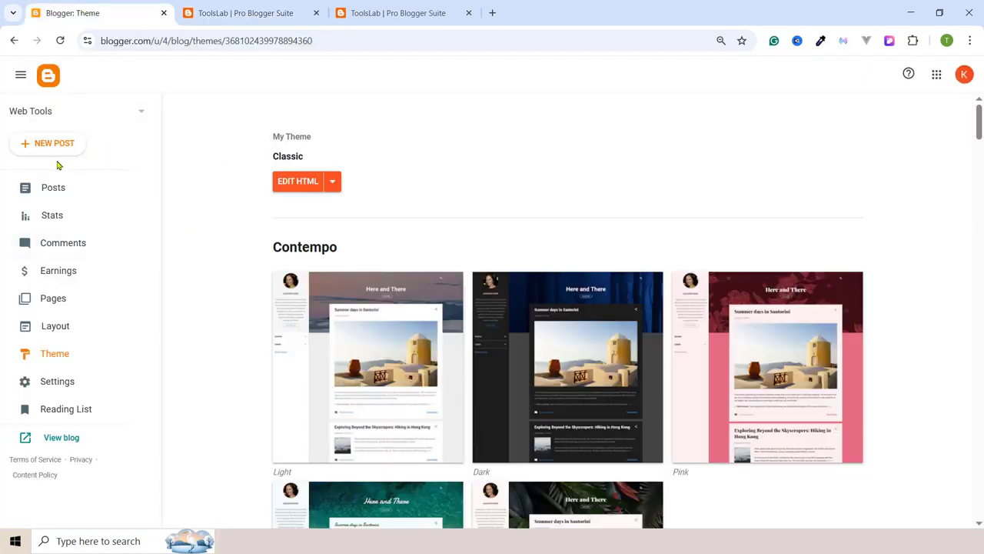
left_click(292, 184)
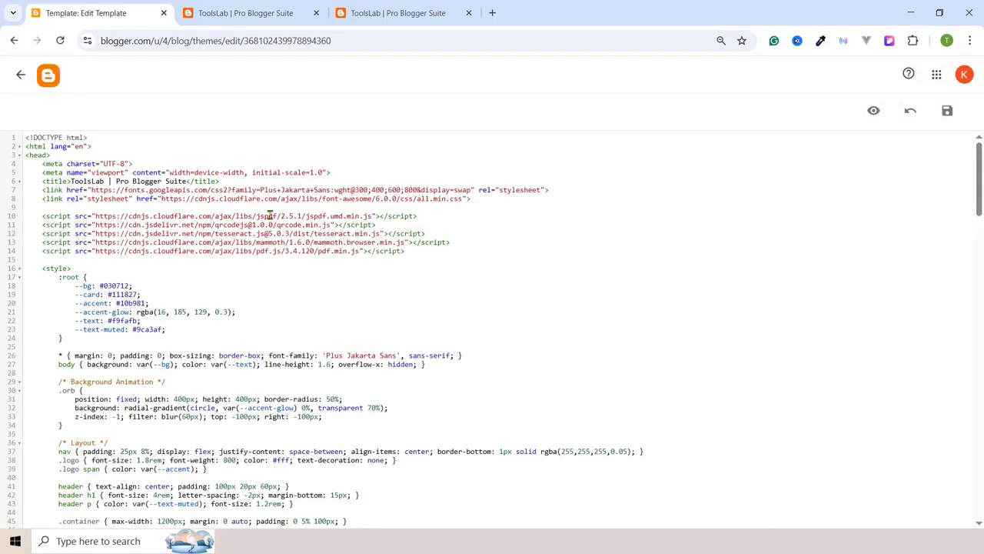
scroll(242, 297, "down", 4)
Step: Copy the "My Toools" part of the logo text from the live site
left_click(245, 13)
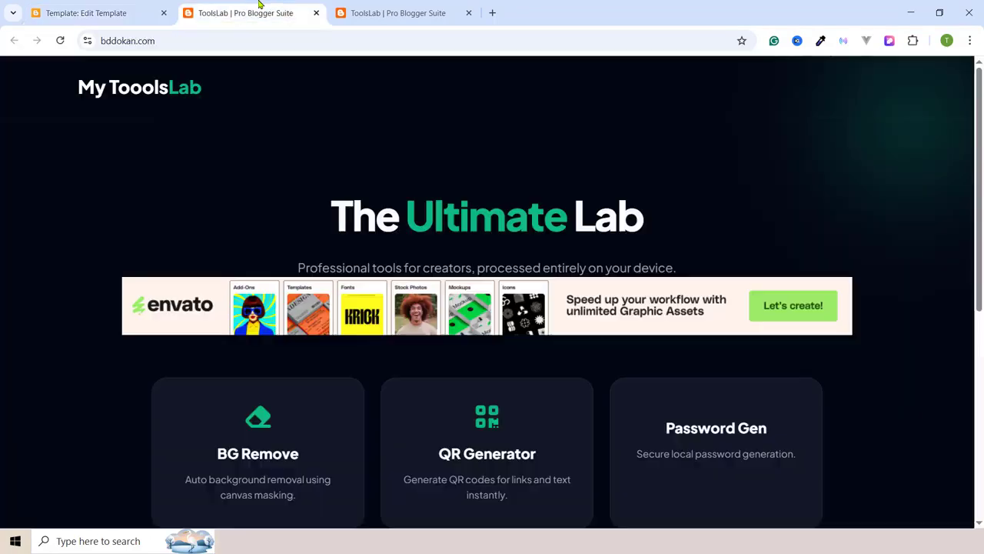
left_click_drag(216, 91, 82, 84)
left_click(237, 100)
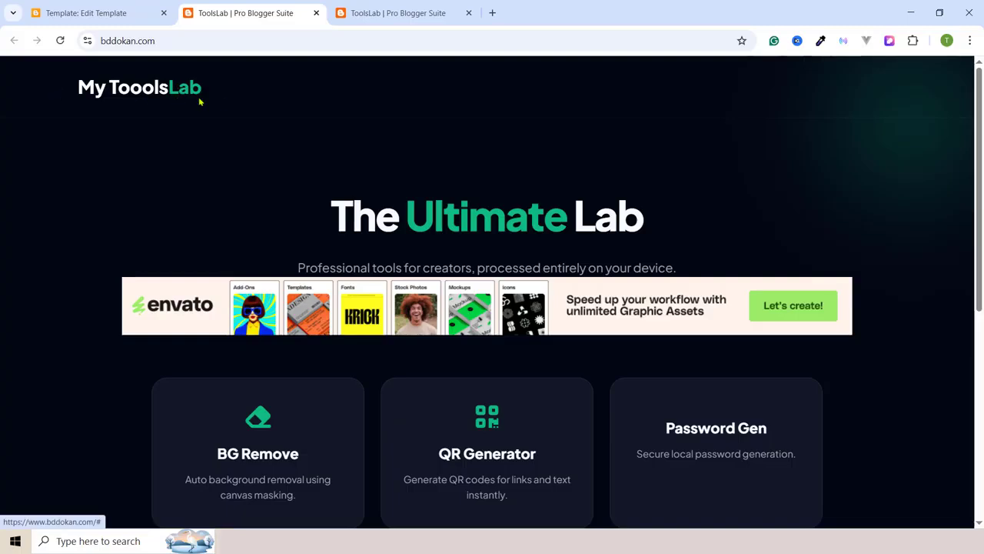
left_click_drag(219, 92, 86, 90)
right_click(111, 87)
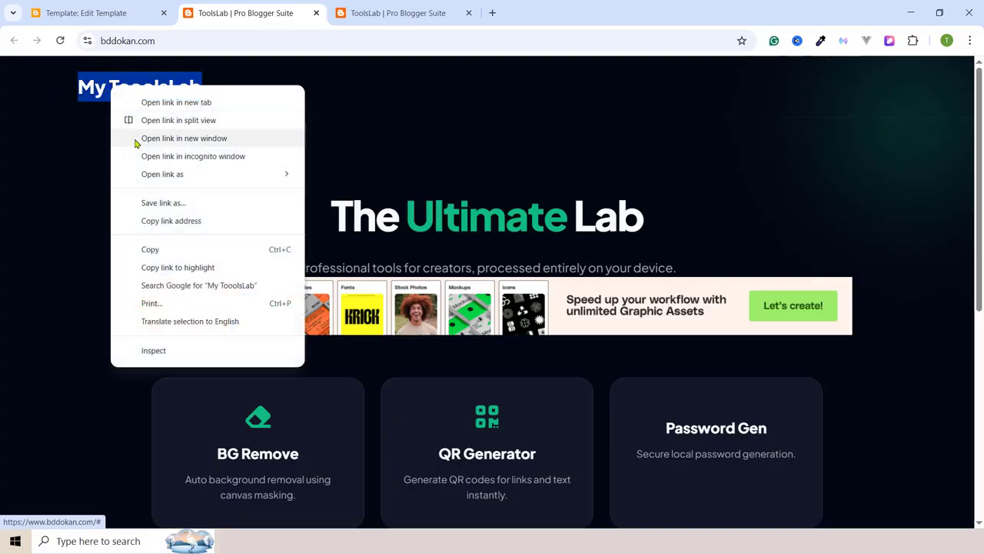
left_click(162, 249)
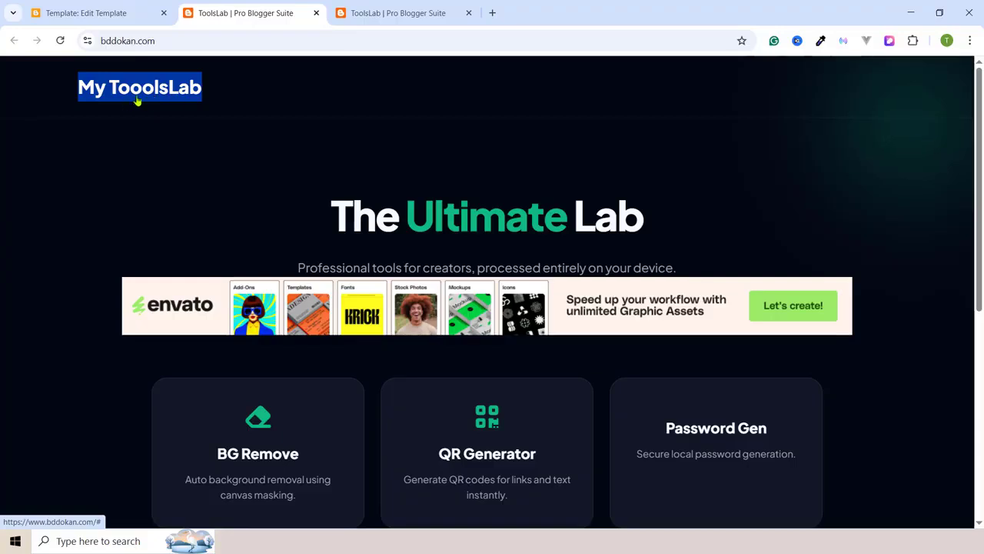
left_click(128, 135)
left_click_drag(68, 90, 165, 86)
right_click(146, 90)
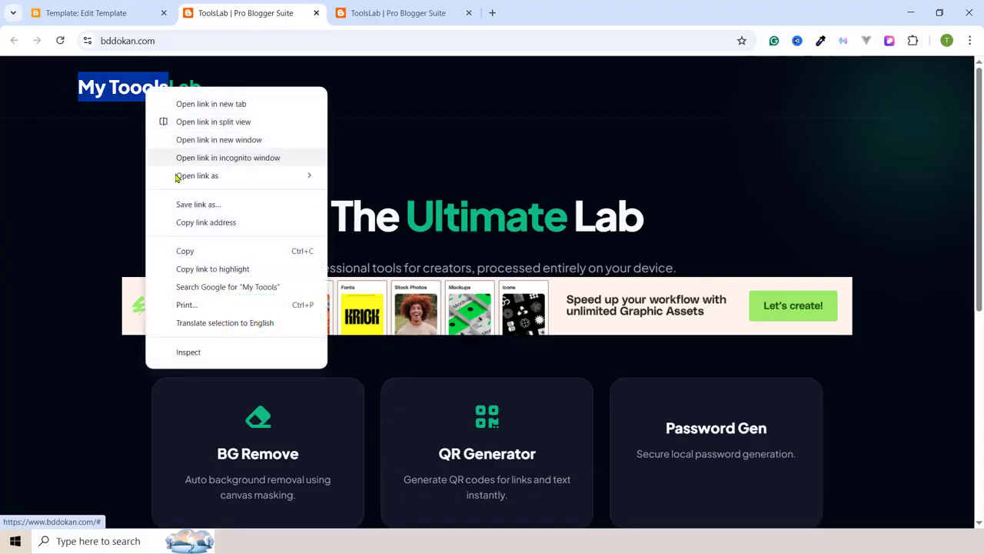
left_click(189, 252)
left_click(151, 119)
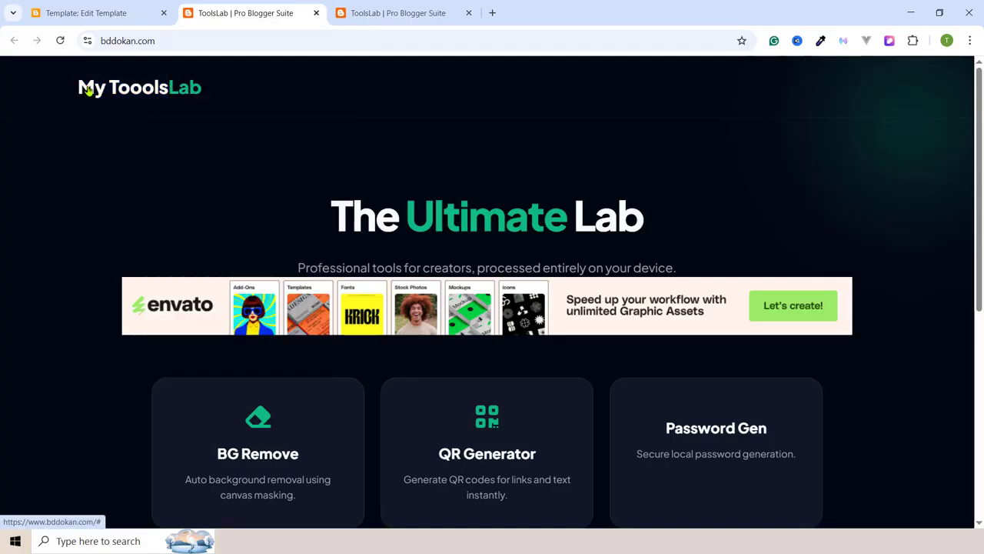
Step: Return to the theme's HTML and search it for "My Toools" to locate the logo link
left_click(116, 13)
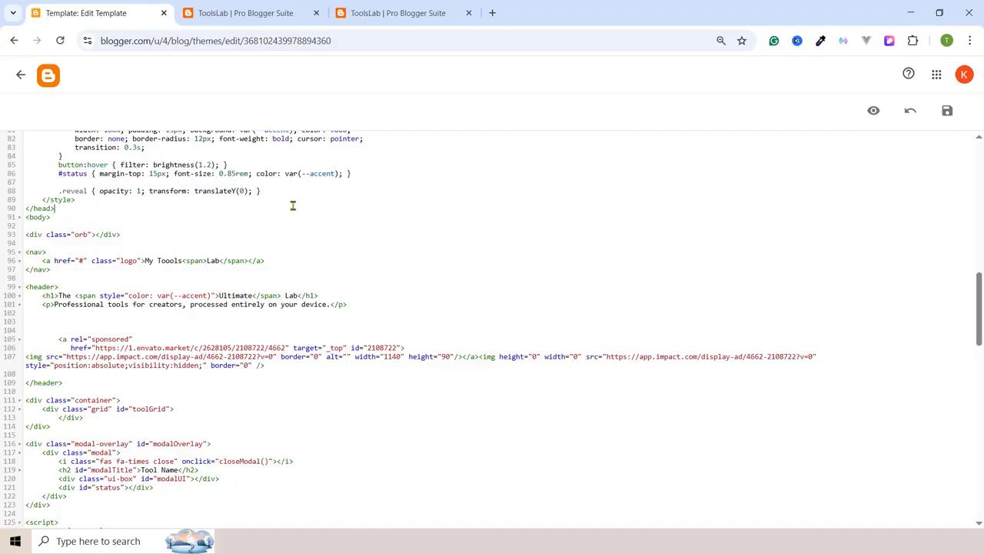
key("ctrl+f")
type("My Tools")
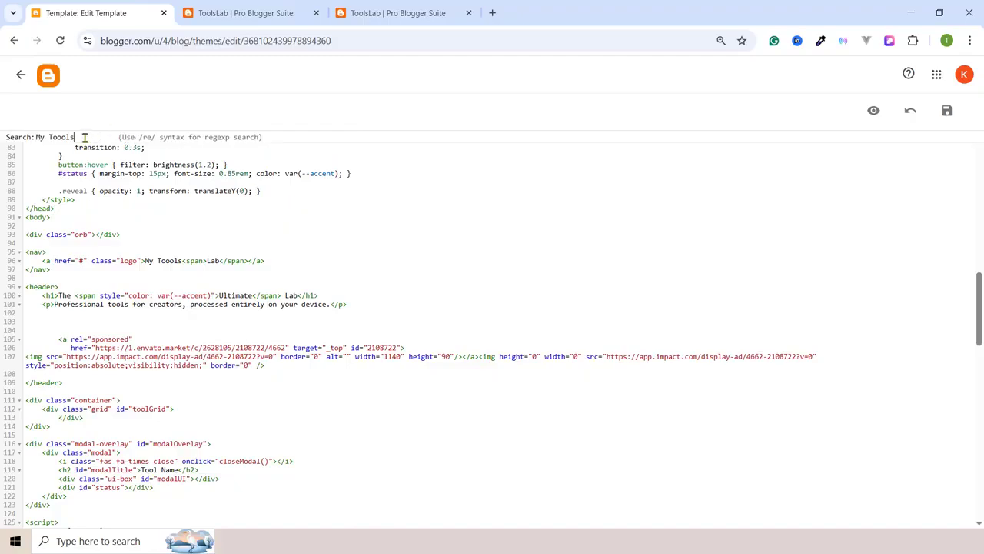
key("Return")
left_click(174, 262)
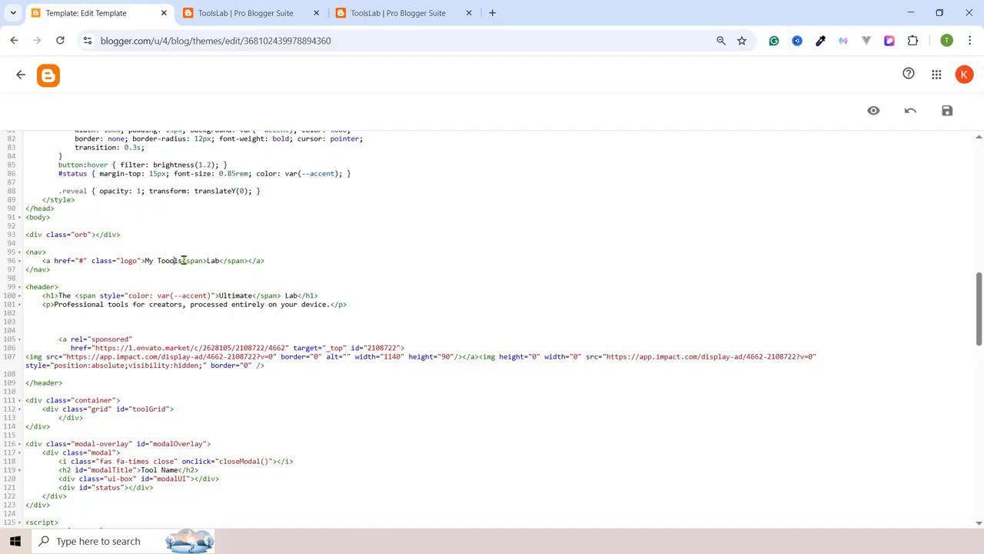
Step: Replace "My Toools" in the logo link with "AI Tools"
left_click_drag(181, 260, 142, 263)
type("A")
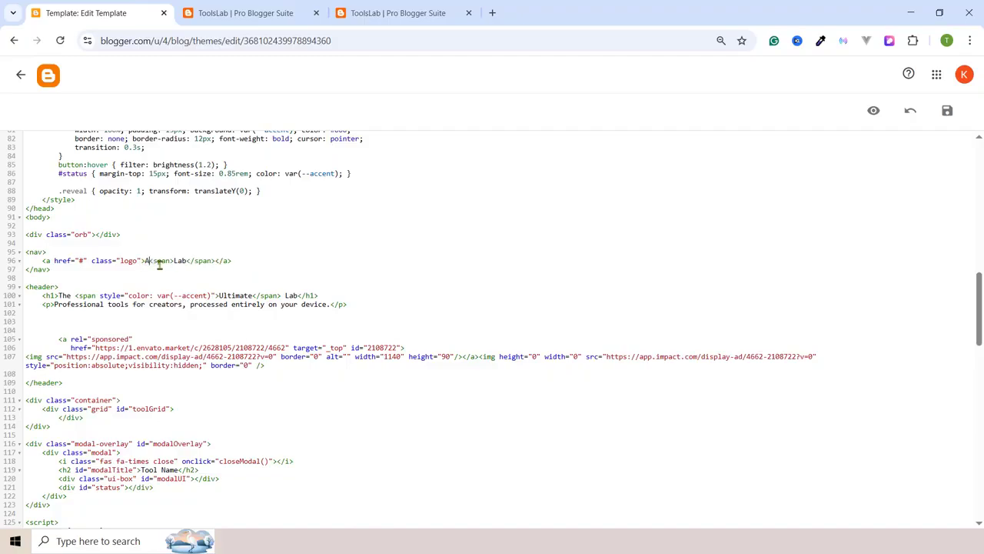
type("I Tools")
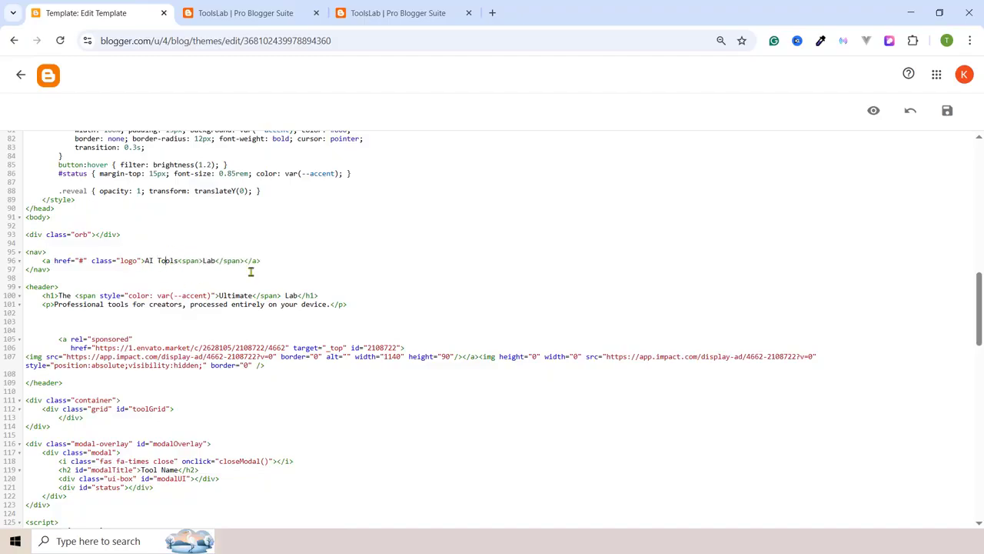
Step: Examine which words in the logo link and the header's main heading code are editable text, such as "Lab" and "Ultimate"
double_click(230, 295)
left_click(293, 295)
double_click(225, 297)
left_click_drag(216, 260, 232, 261)
left_click(241, 262)
double_click(231, 263)
left_click_drag(215, 262, 187, 261)
left_click(216, 261)
double_click(158, 261)
left_click_drag(144, 261, 168, 261)
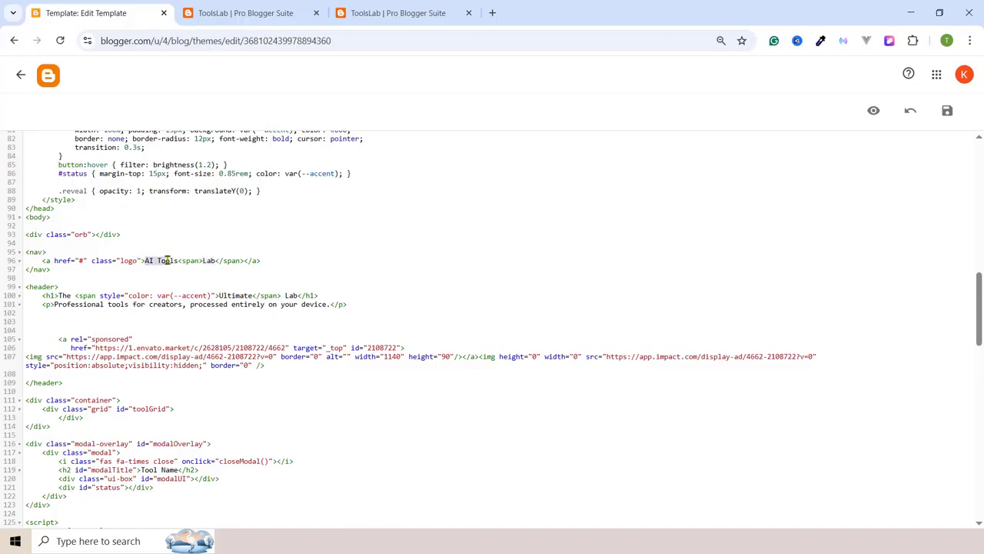
left_click(221, 295)
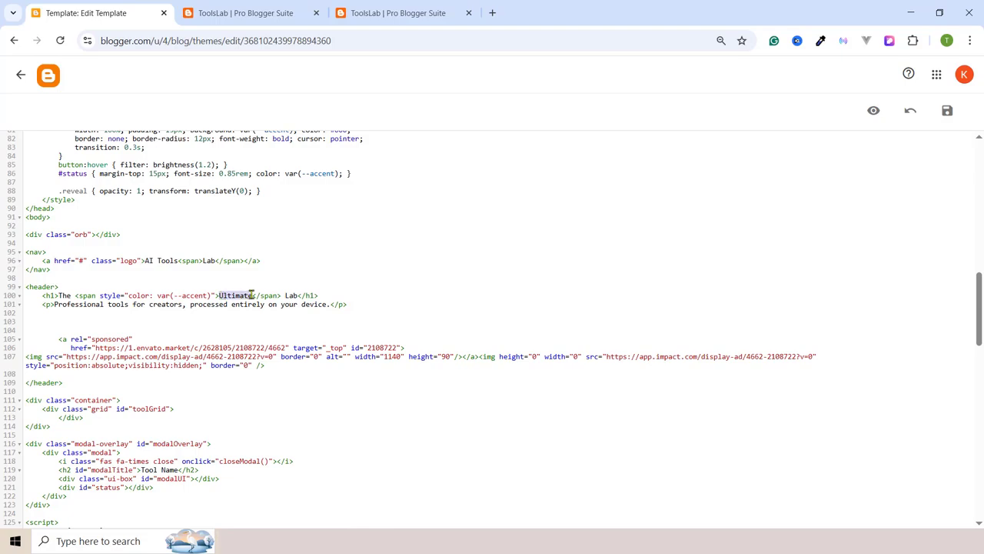
Step: Compare the main heading on the live site with the heading and tagline text in the theme's header code
left_click(240, 18)
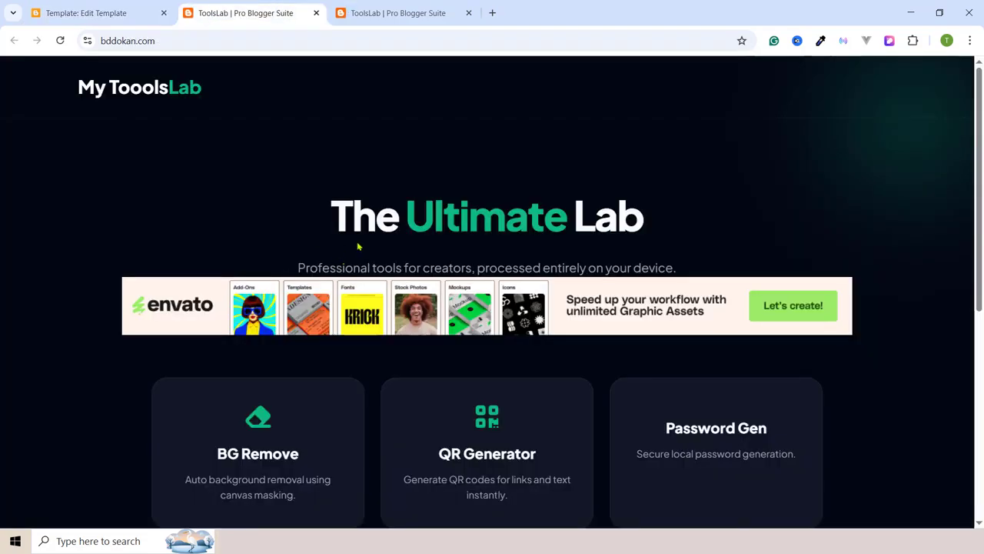
left_click_drag(387, 218, 641, 232)
left_click(129, 12)
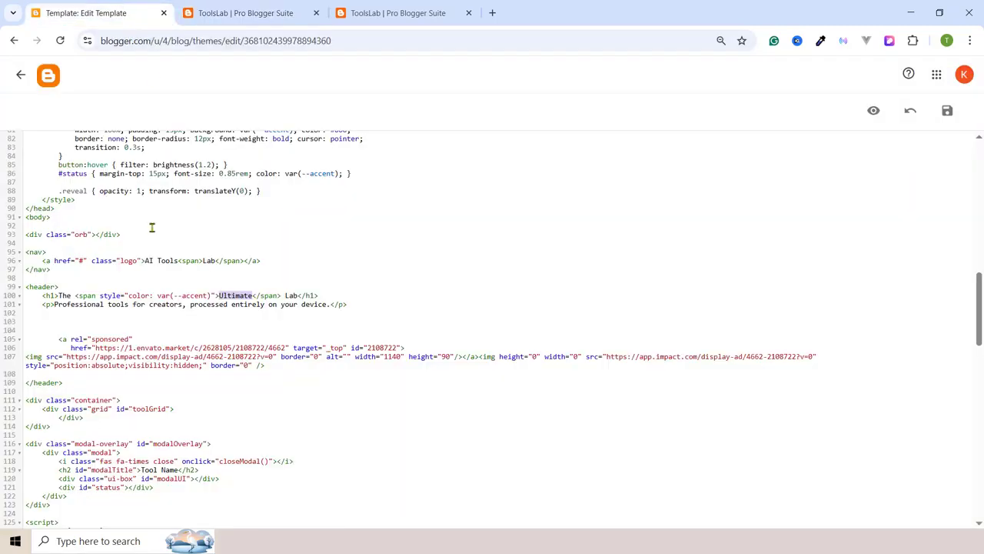
left_click(245, 297)
double_click(233, 296)
double_click(117, 302)
left_click(145, 303)
Step: Save the edited theme, then reload the live bddokan.com site and test its logo link
scroll(193, 231, "up", 4)
left_click(949, 113)
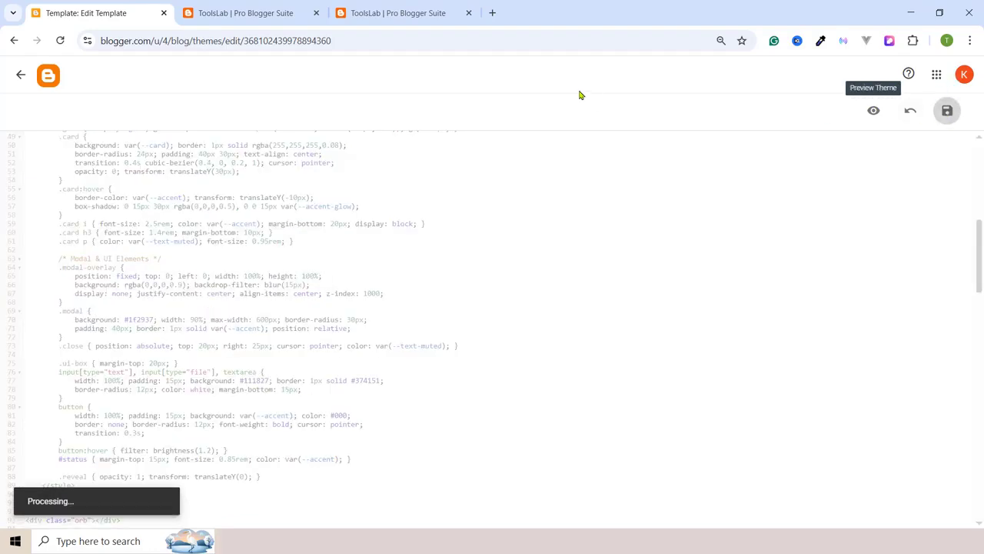
left_click(242, 13)
left_click(60, 41)
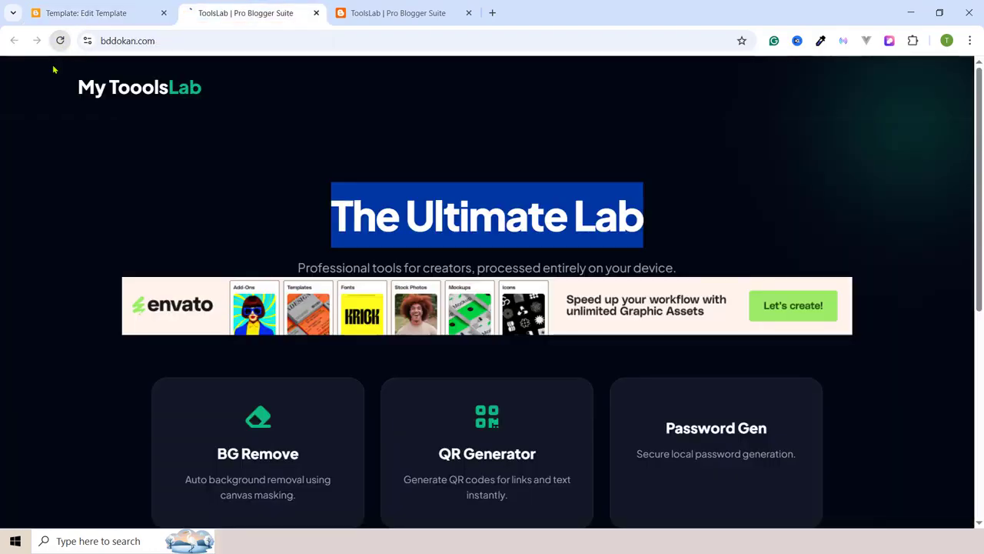
left_click(167, 91)
Step: Review the tagline, main heading and tool cards on the reloaded live site
triple_click(400, 275)
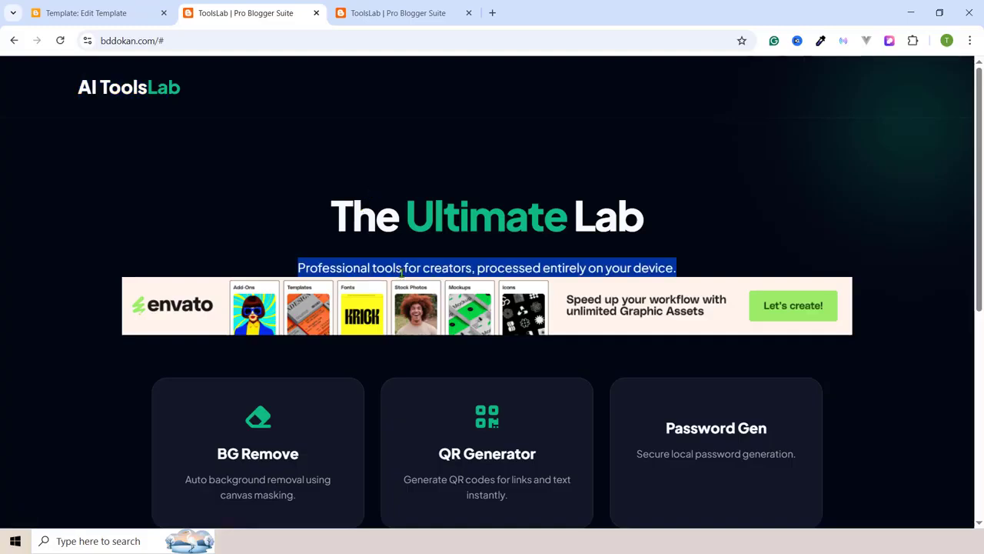
double_click(456, 213)
scroll(513, 331, "down", 3)
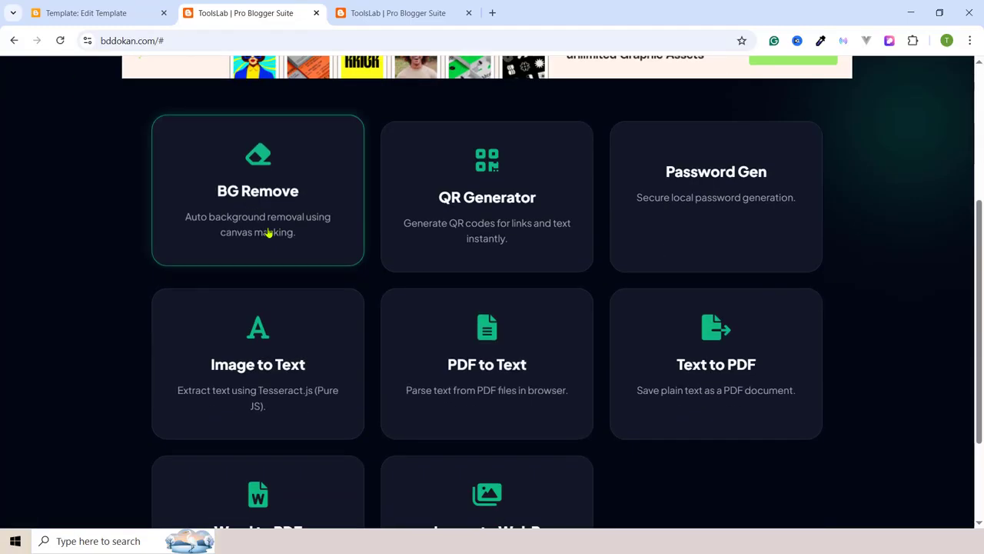
scroll(530, 300, "down", 1)
scroll(300, 147, "up", 5)
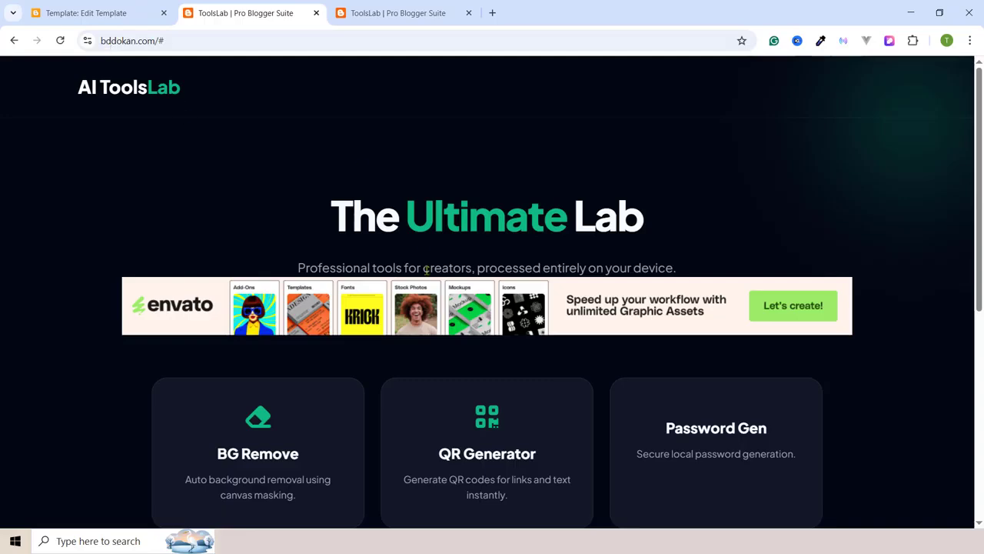